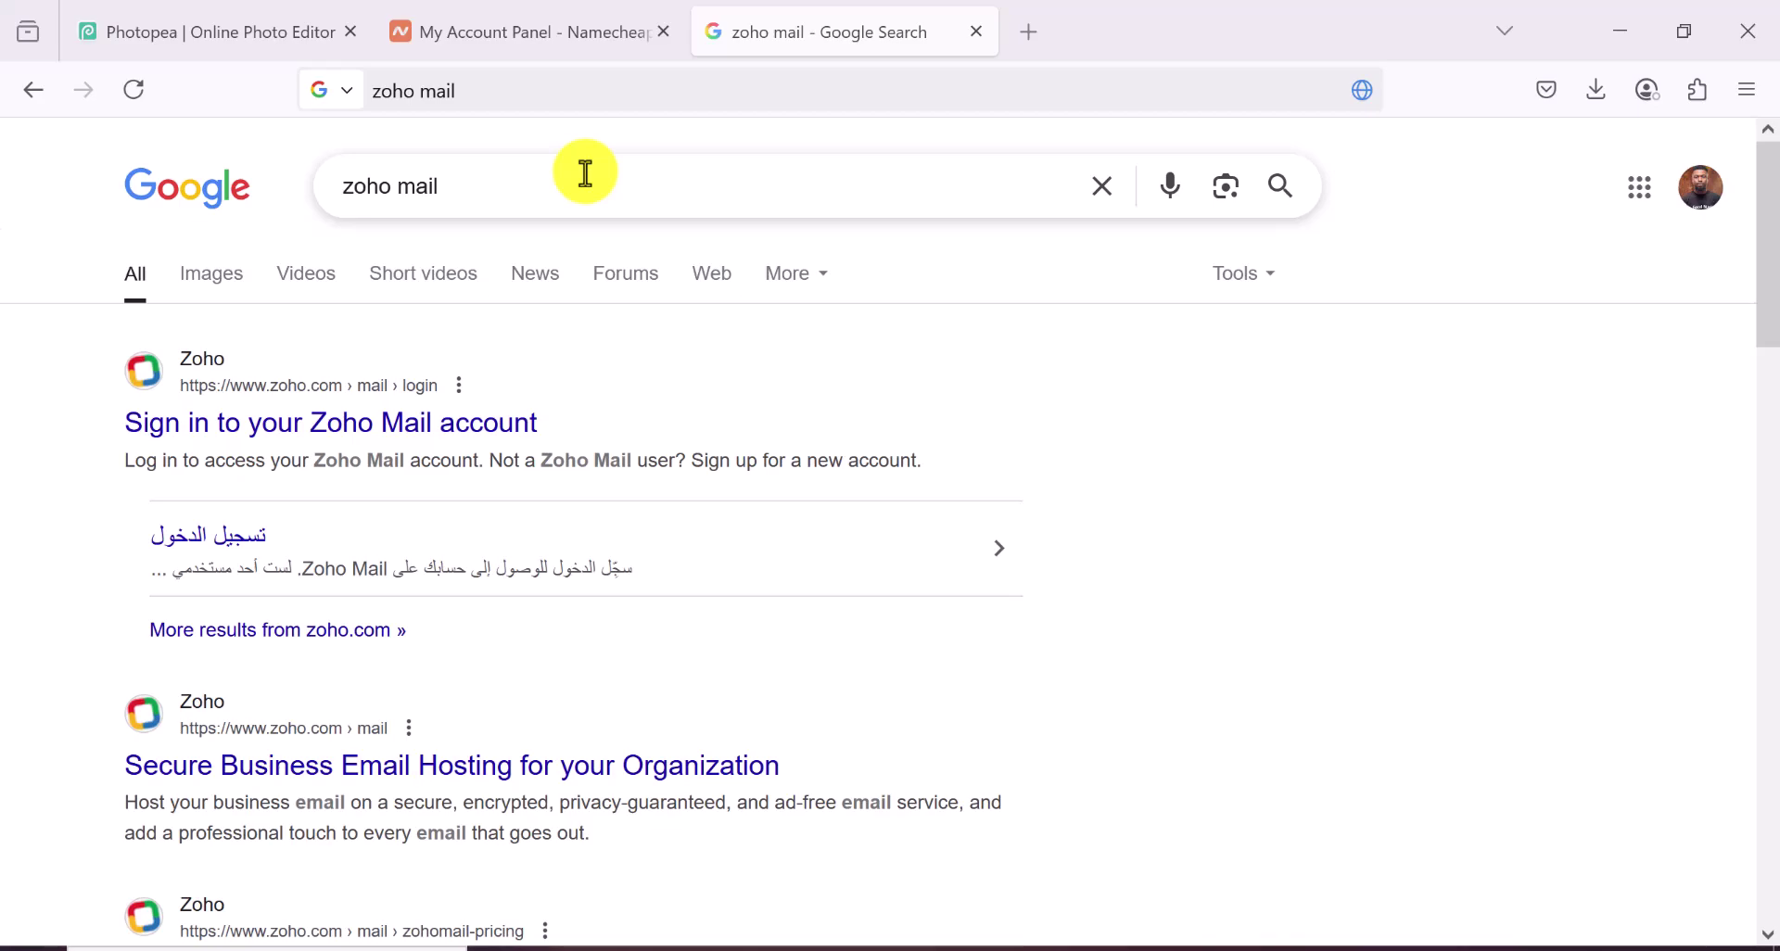
Step: Open Zoho Mail's Secure Business Email Hosting page and look over its free sign-up form
{"action": "left_click", "coordinate": [377, 781]}
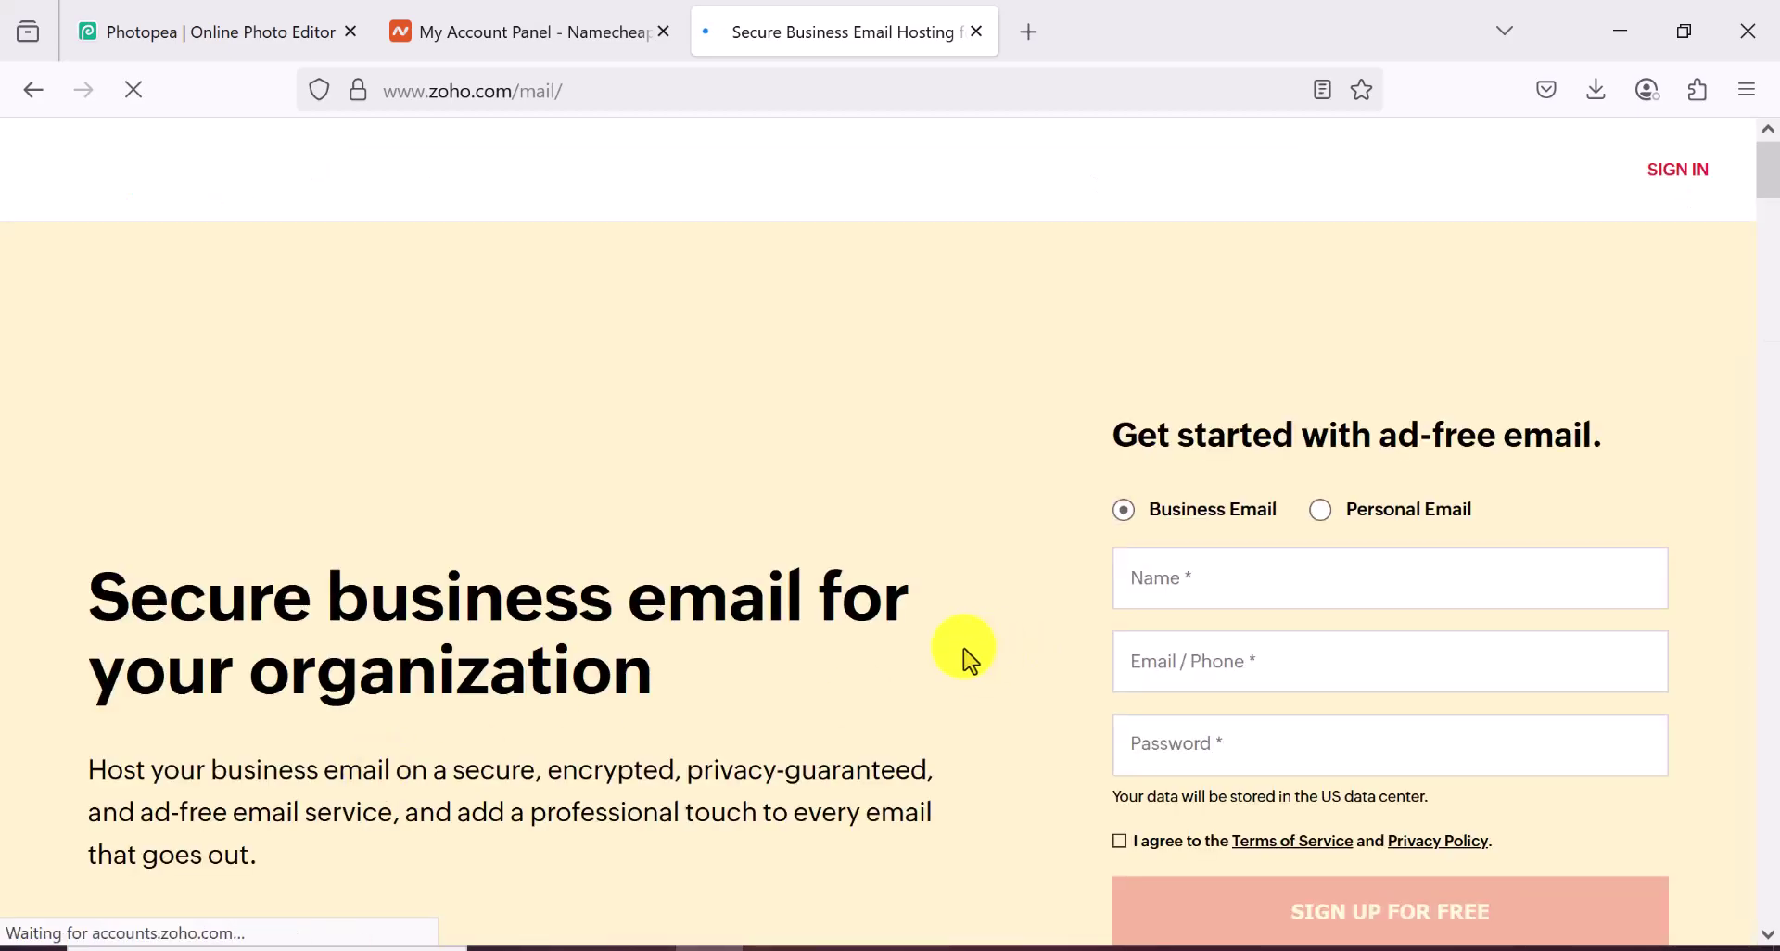
{"action": "scroll", "coordinate": [965, 659], "scroll_direction": "down", "scroll_amount": 3}
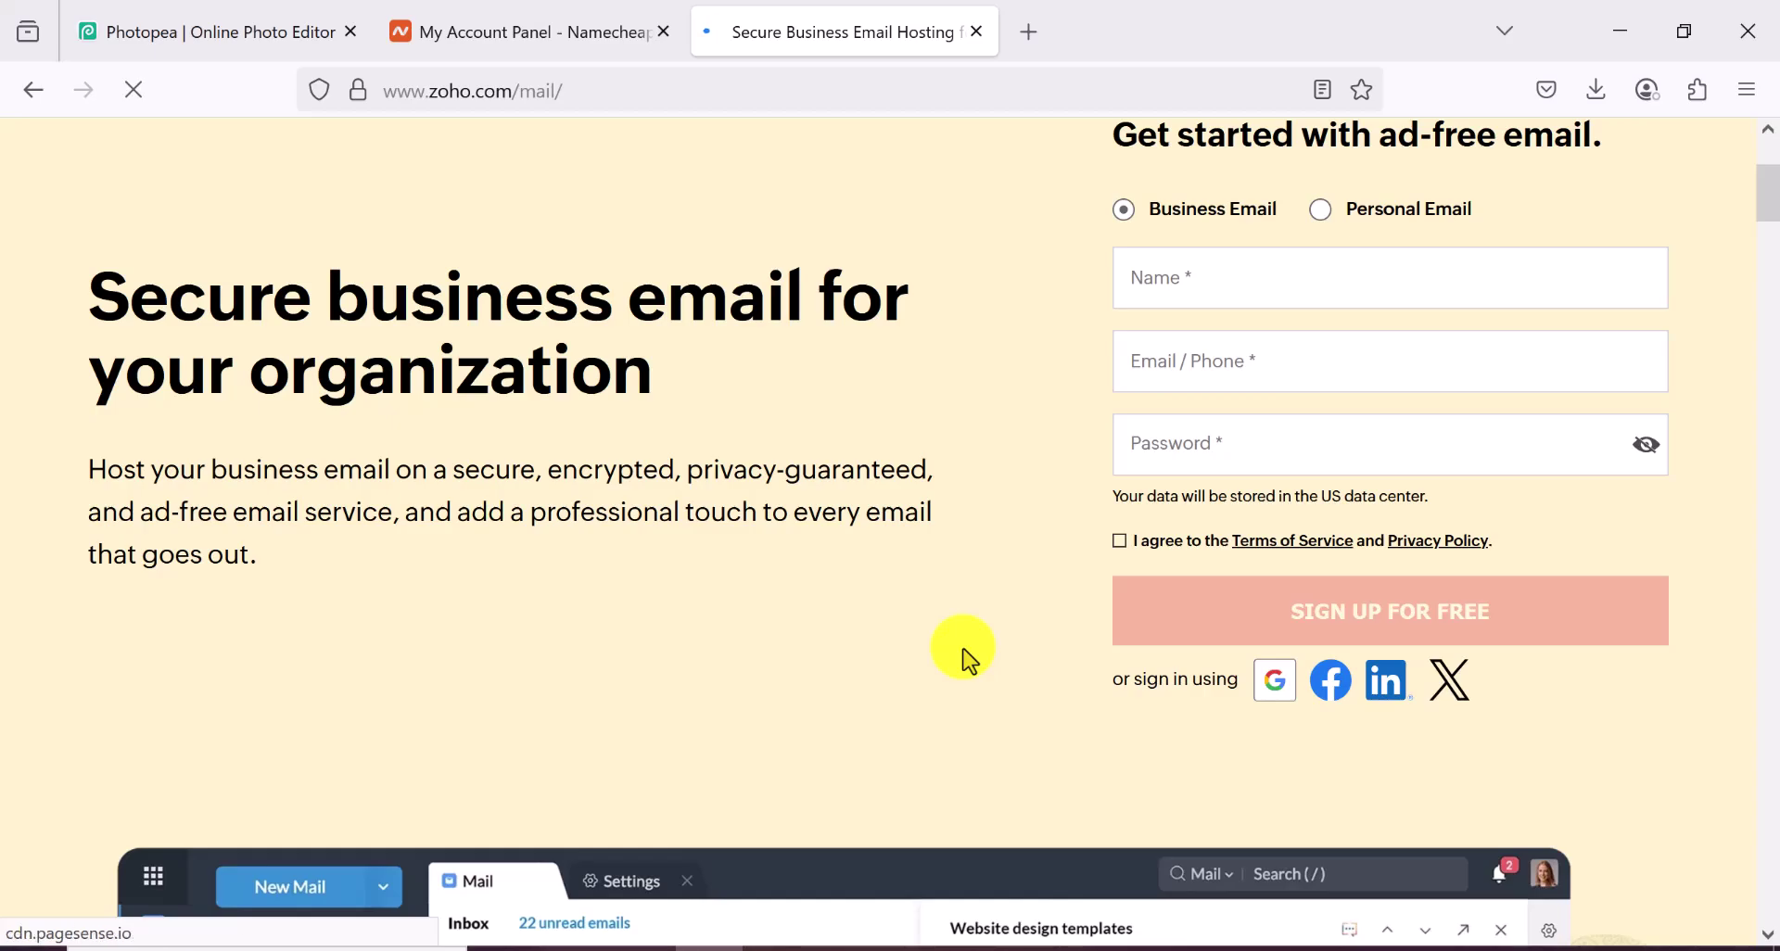
{"action": "scroll", "coordinate": [965, 658], "scroll_direction": "up", "scroll_amount": 3}
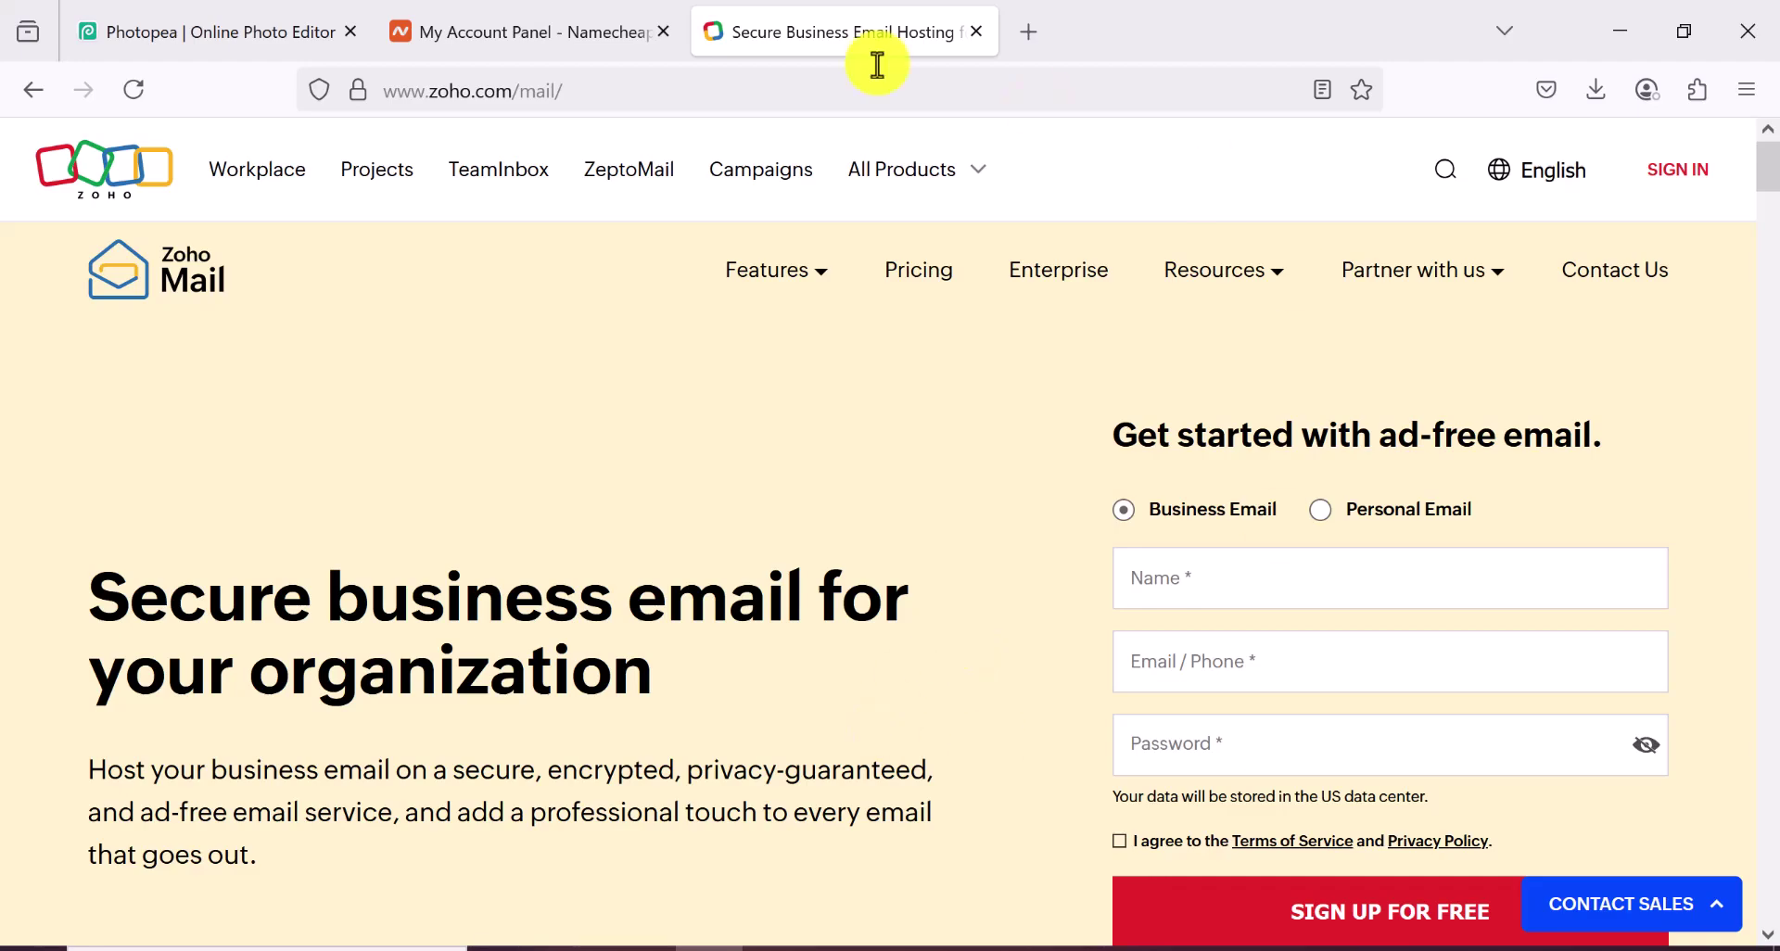
Step: Switch to the Namecheap account to view bodways.site in the Domain List
{"action": "left_click", "coordinate": [524, 41]}
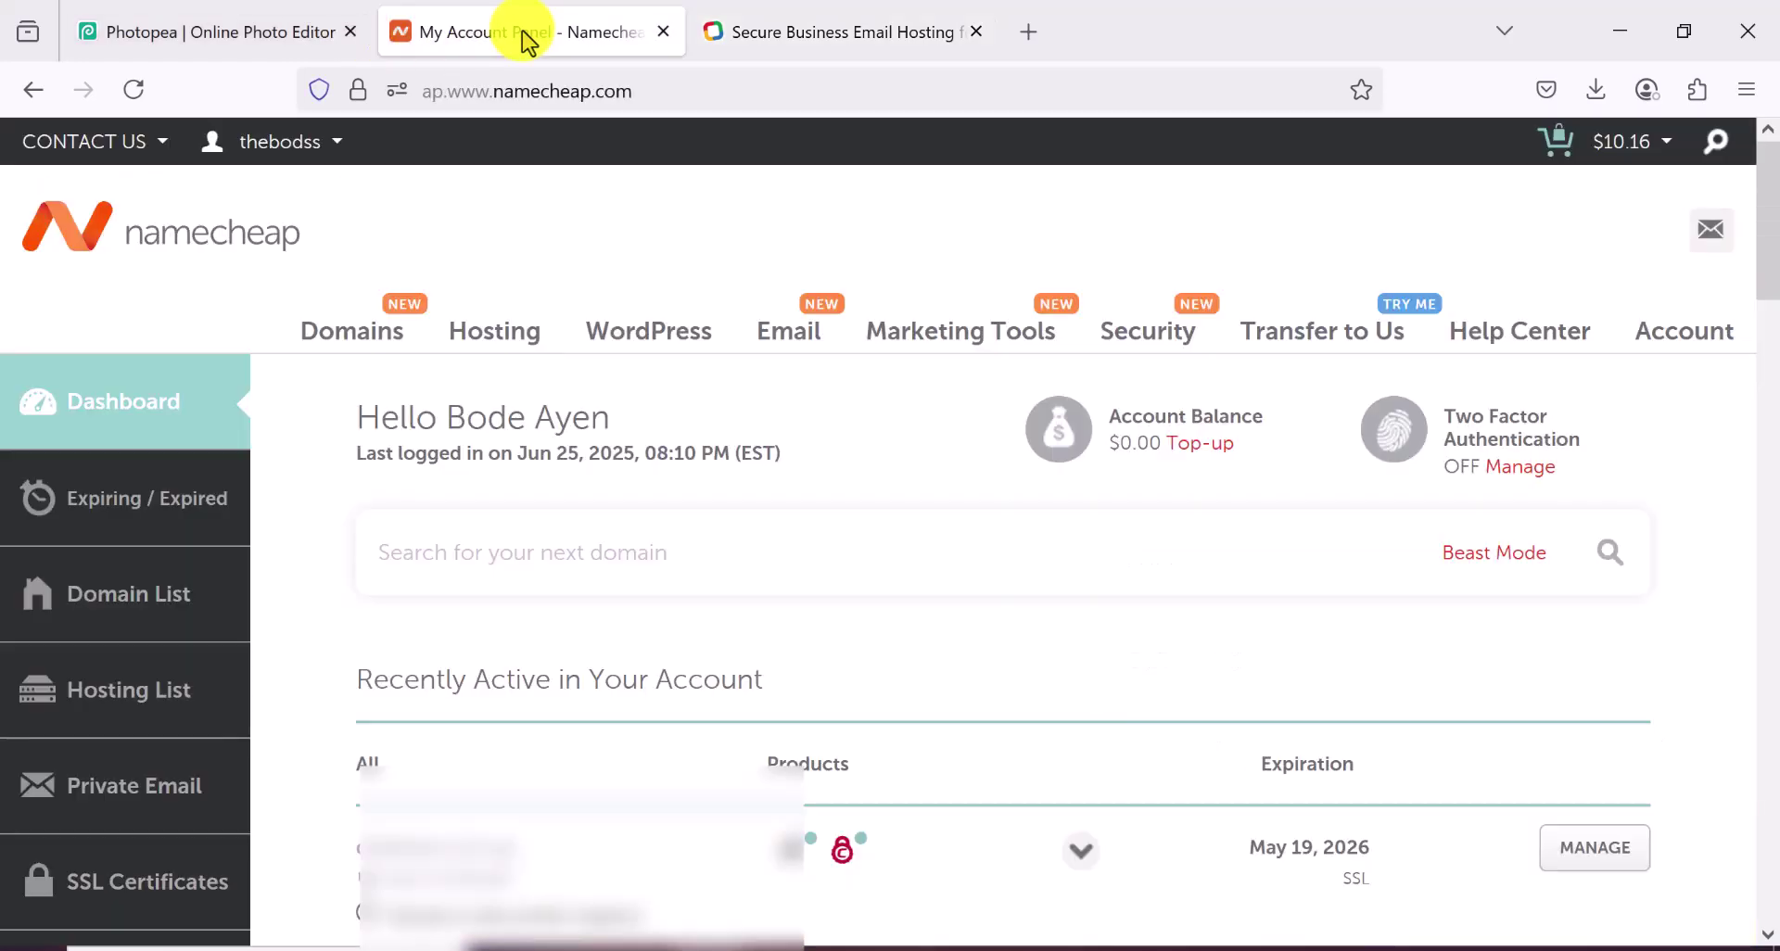
{"action": "mouse_move", "coordinate": [696, 373]}
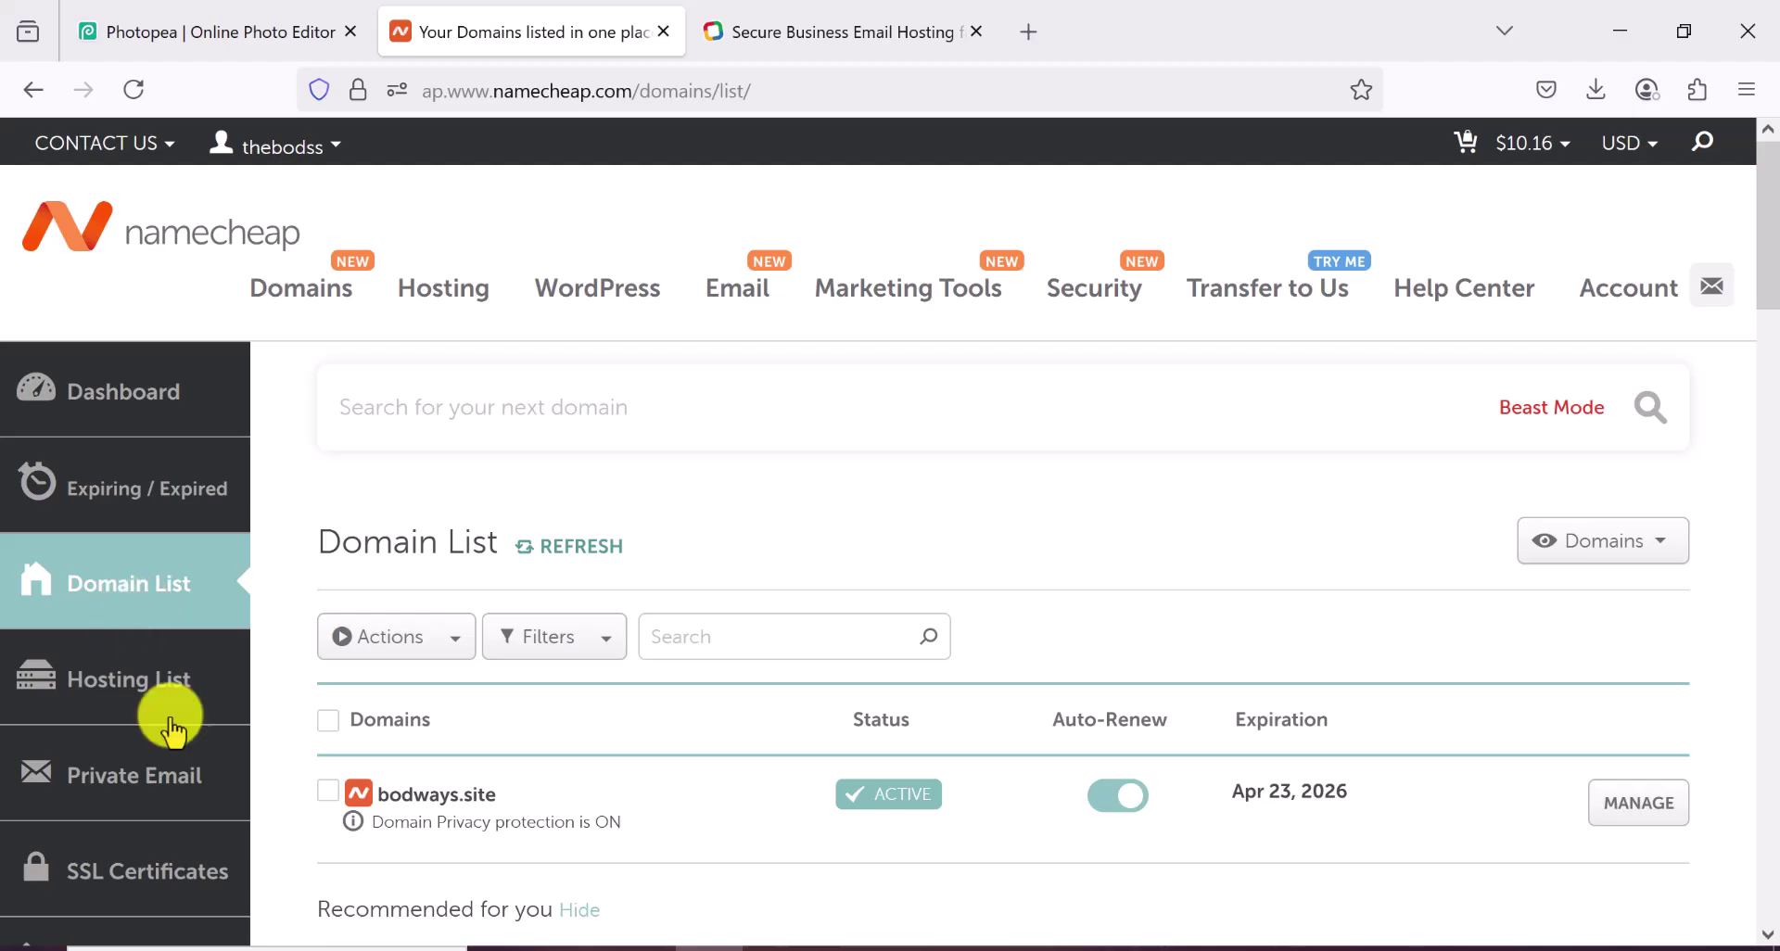
Step: Back on Zoho's sign-up form, enter name and e-mail, then use Firefox's generated password
{"action": "mouse_move", "coordinate": [795, 31]}
{"action": "left_click", "coordinate": [962, 127]}
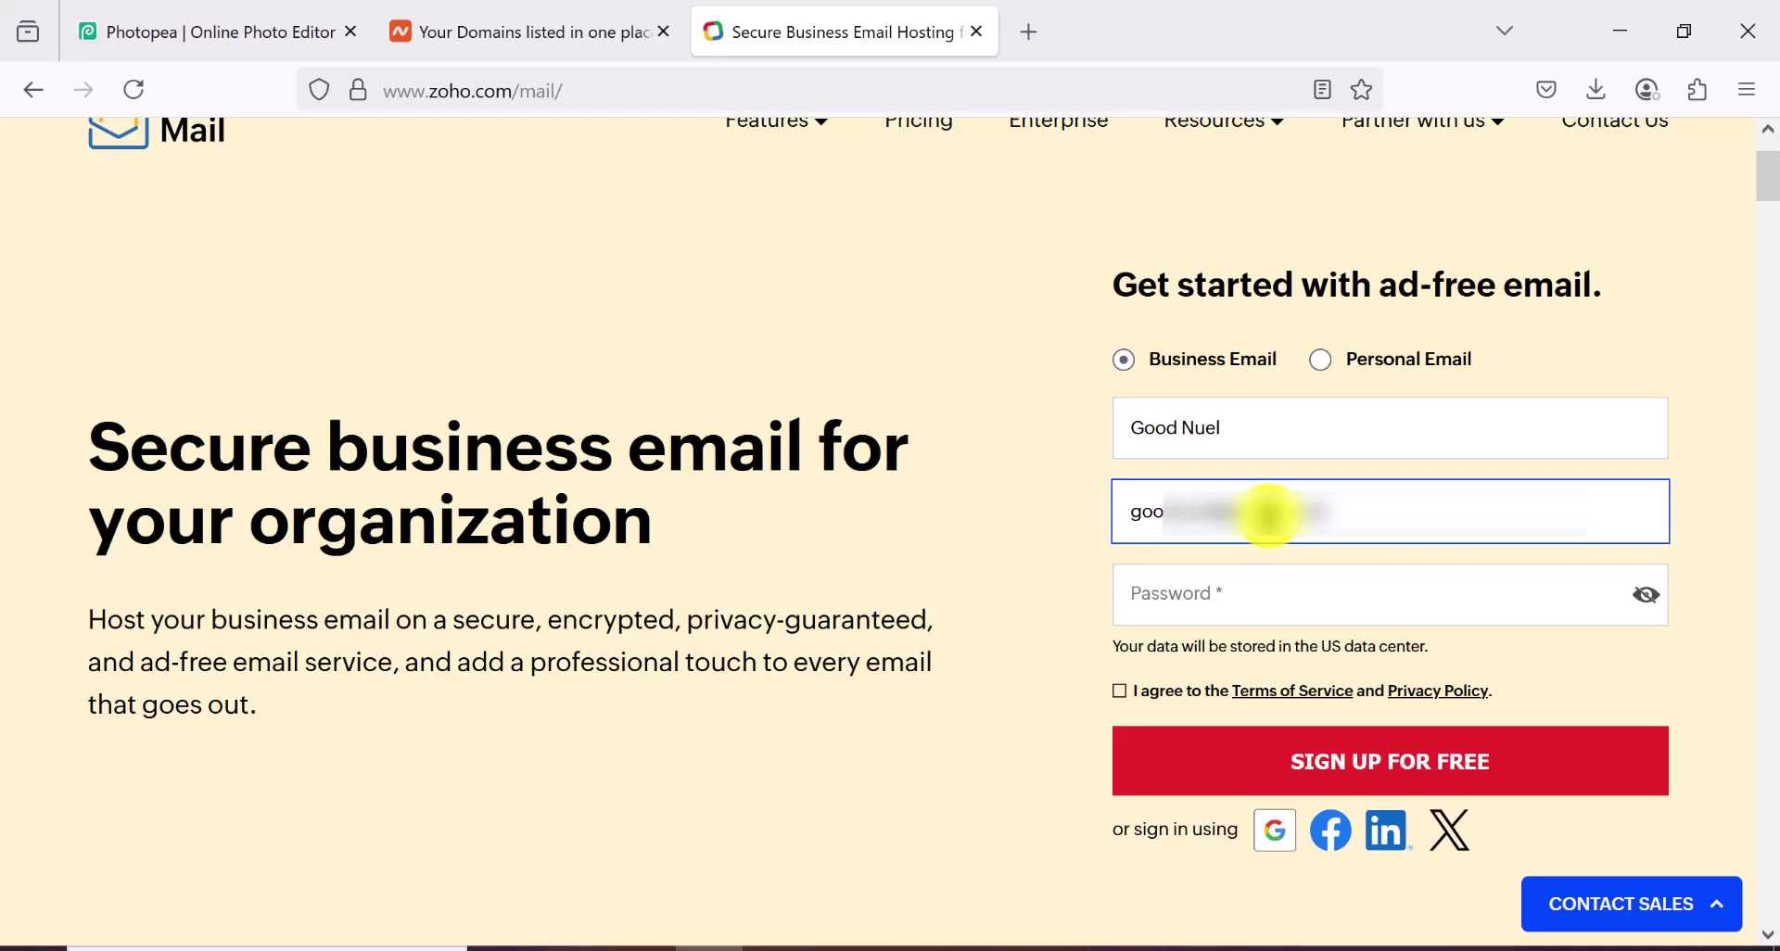
{"action": "left_click", "coordinate": [1236, 598]}
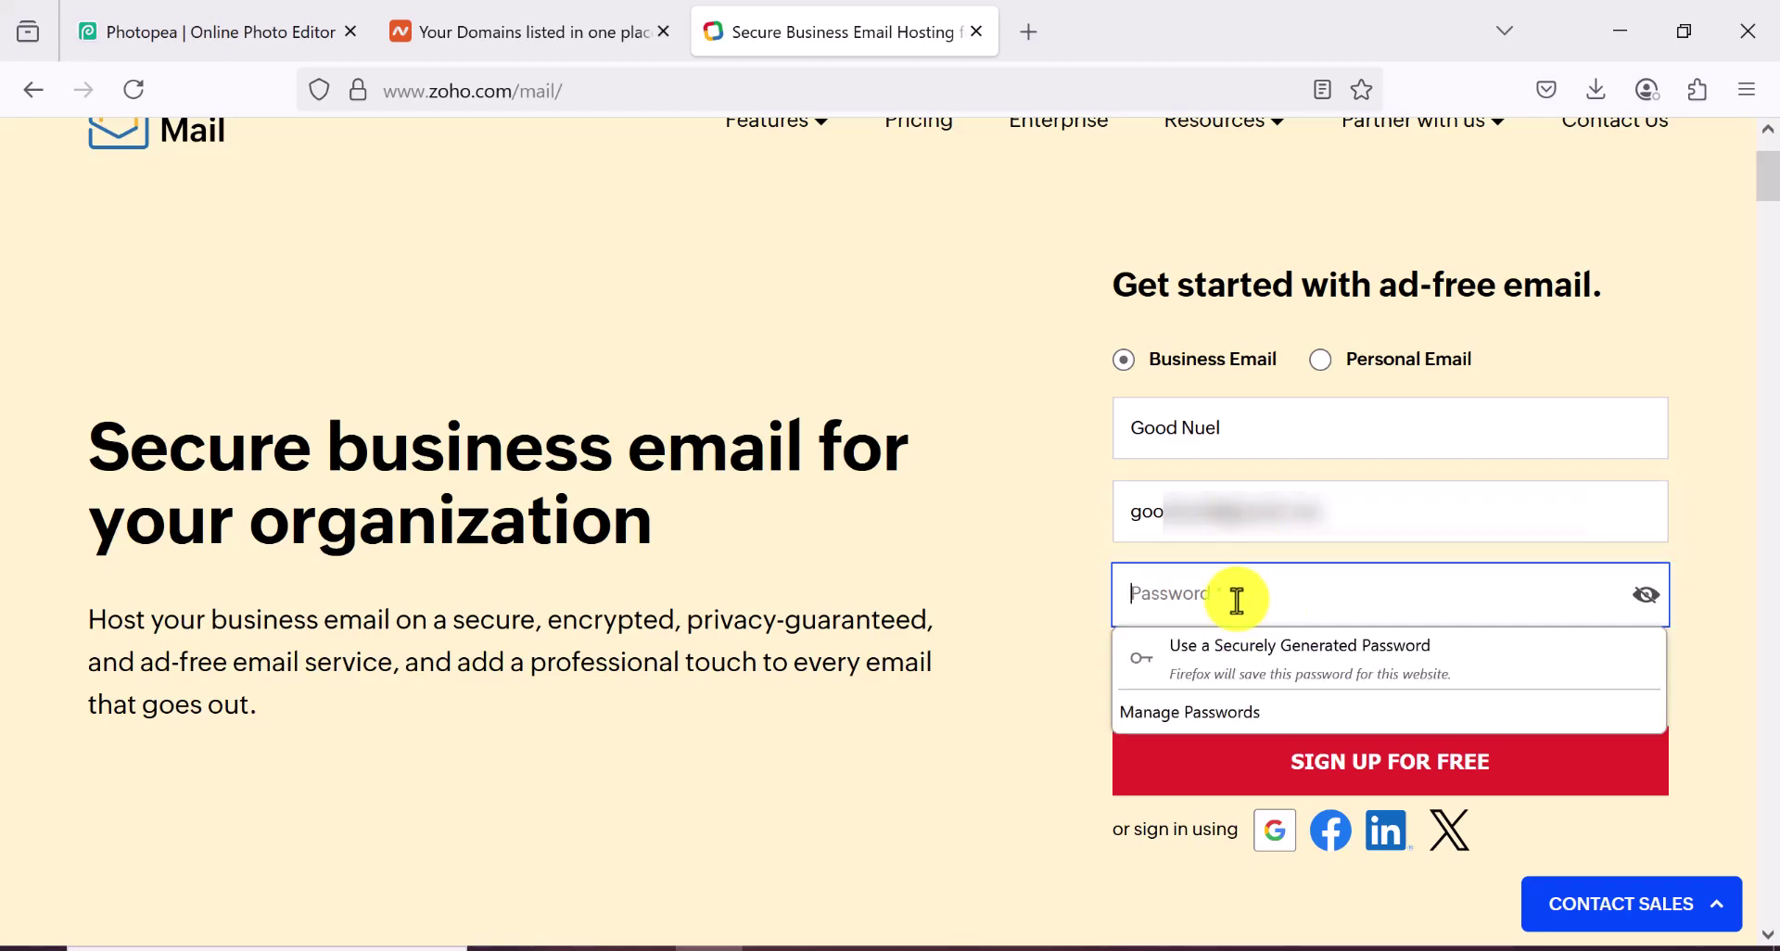
{"action": "left_click", "coordinate": [1294, 675]}
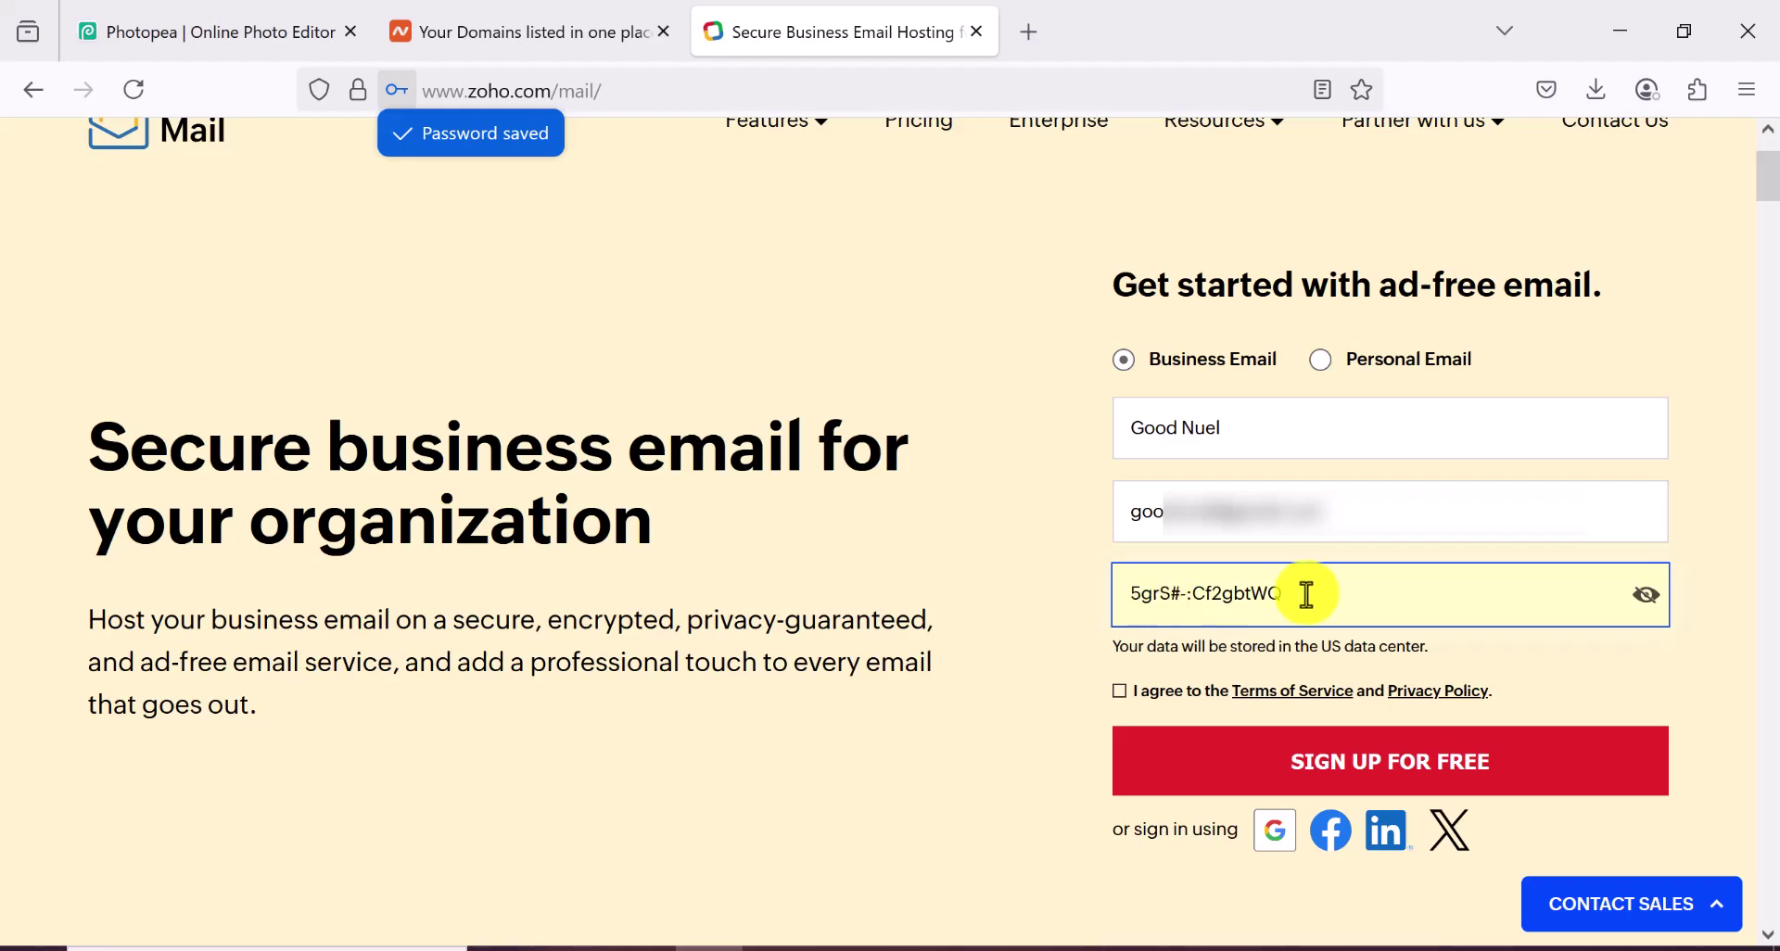
{"action": "left_click", "coordinate": [1649, 603]}
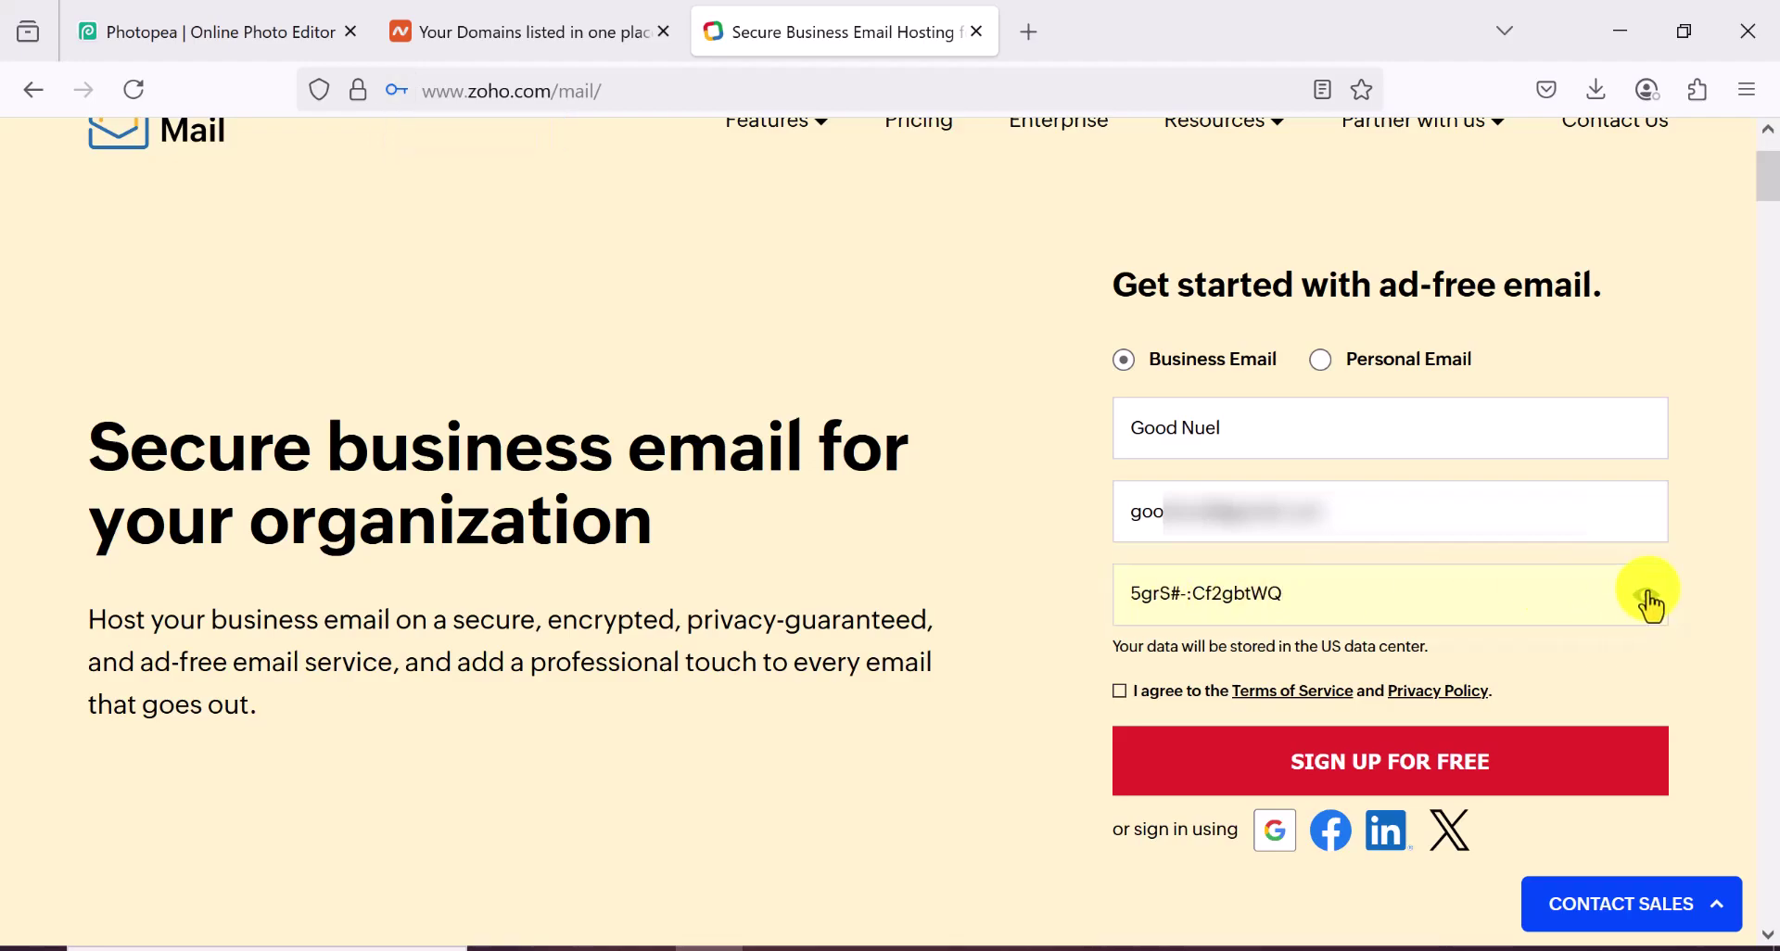
{"action": "left_click", "coordinate": [1649, 598]}
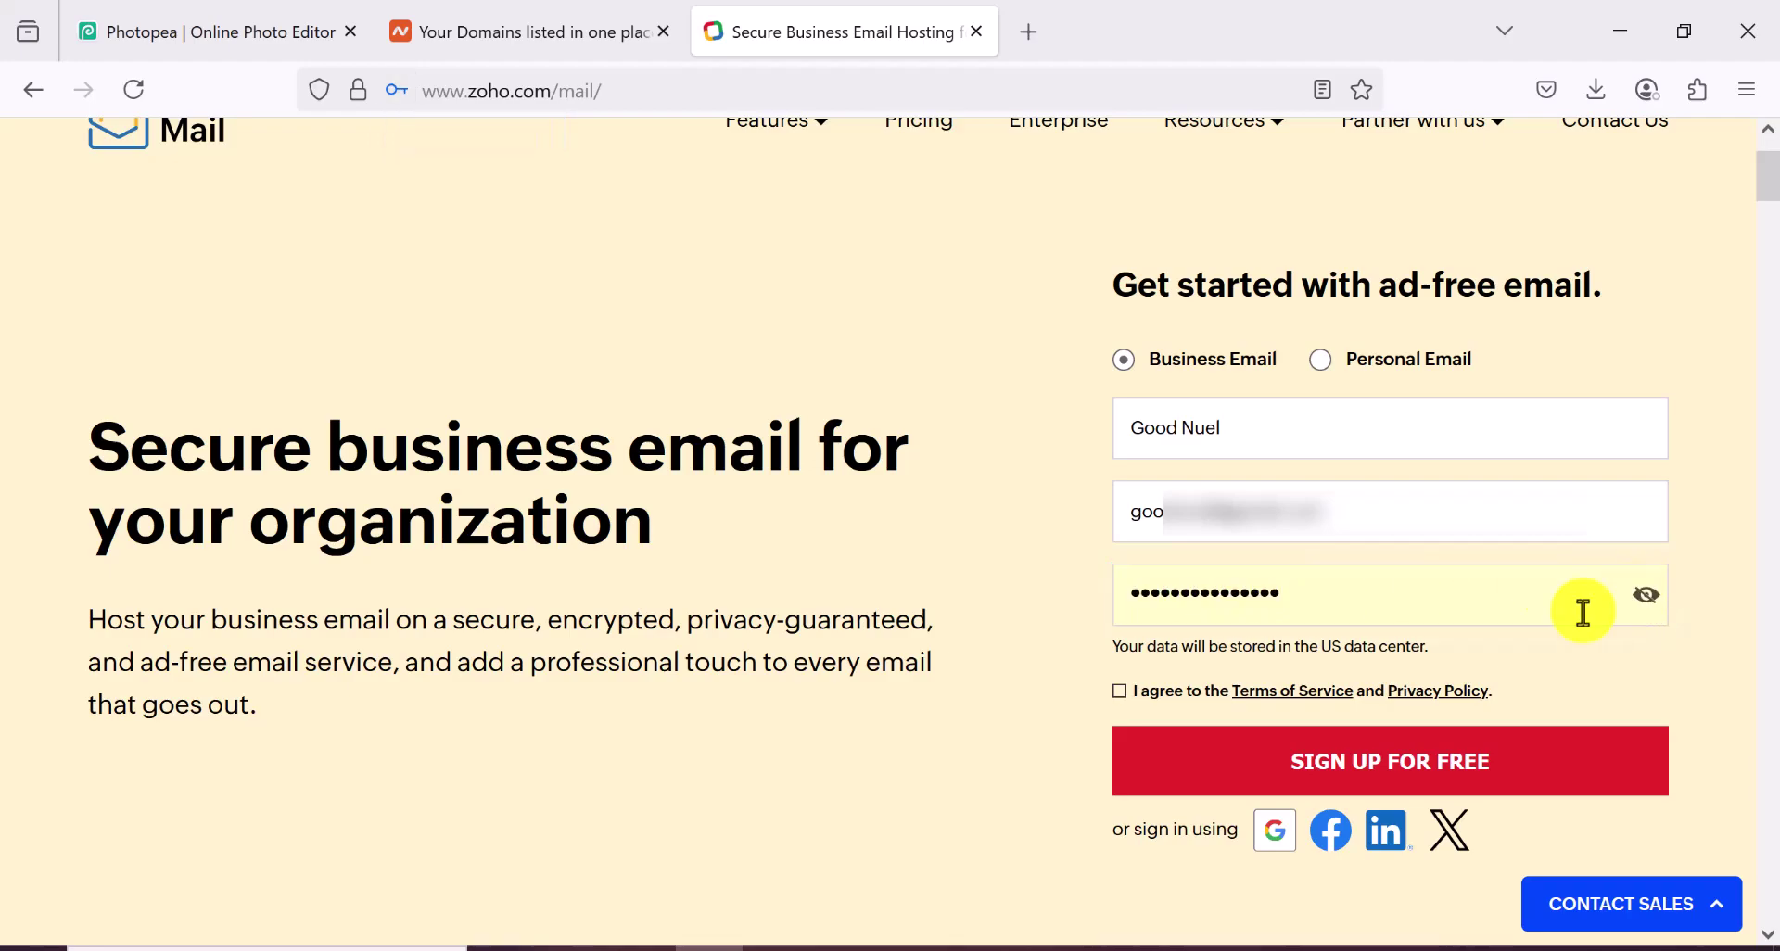
Step: Accept the terms and submit the free business email sign-up
{"action": "left_click", "coordinate": [1119, 692]}
{"action": "left_click", "coordinate": [1281, 766]}
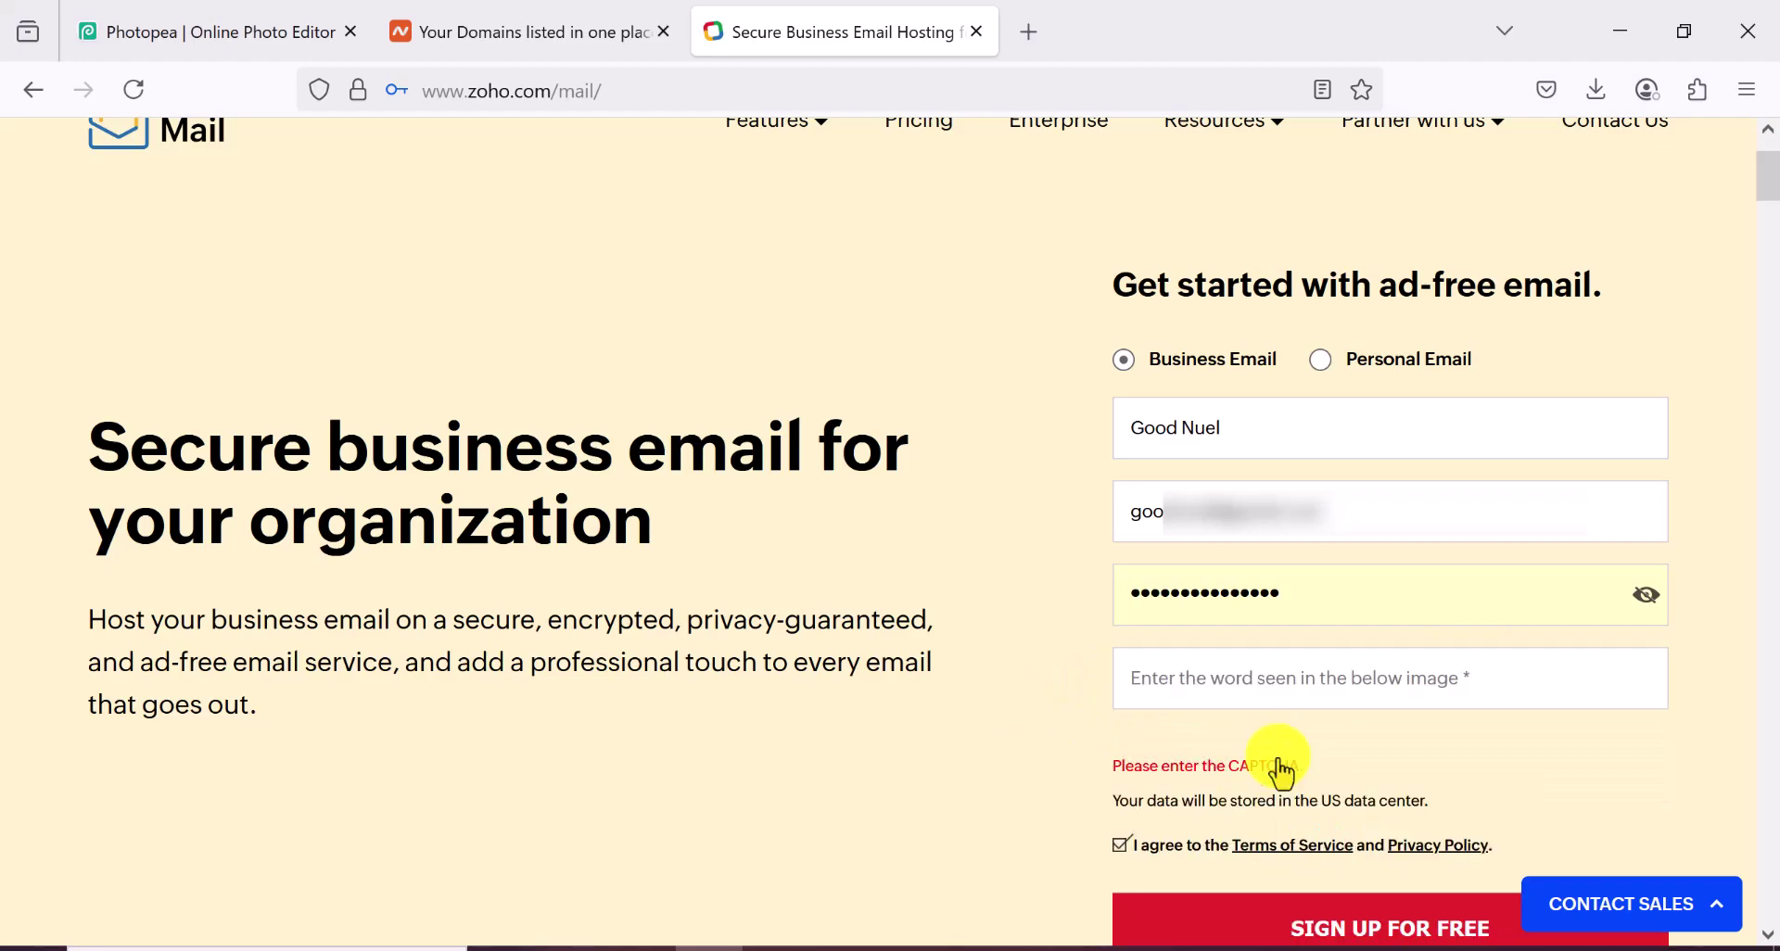
{"action": "scroll", "coordinate": [1429, 839], "scroll_direction": "down", "scroll_amount": 3}
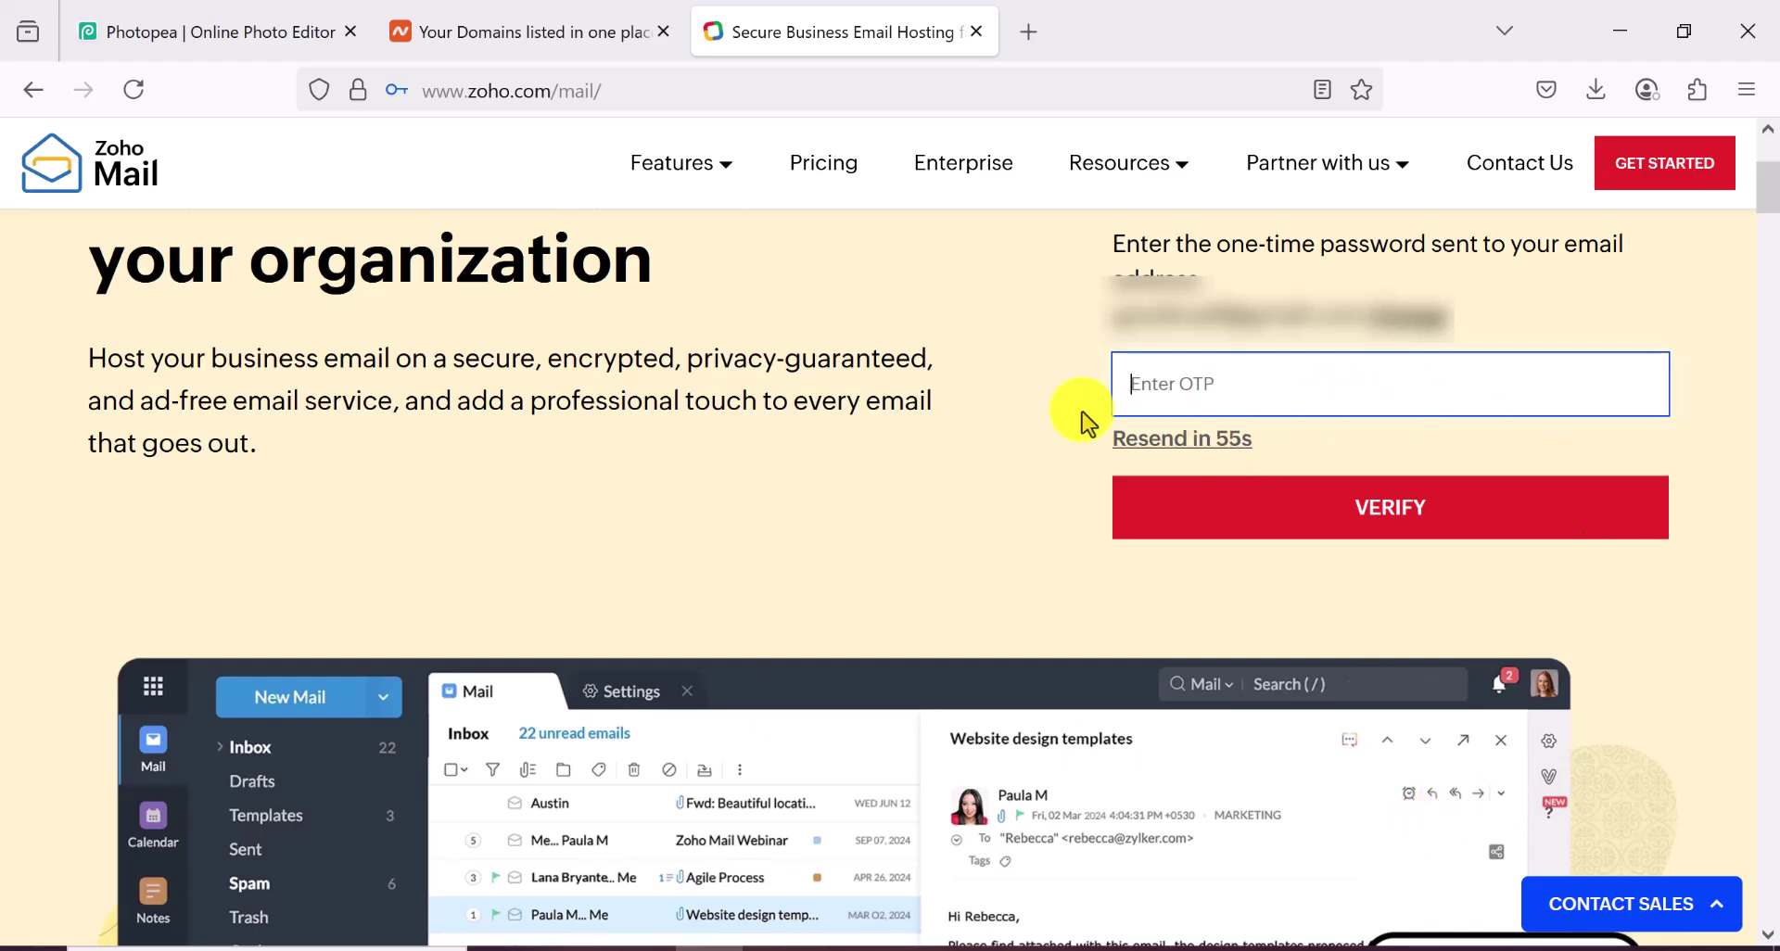
Step: Enter the e-mailed one-time code and verify it
{"action": "left_click", "coordinate": [1170, 407]}
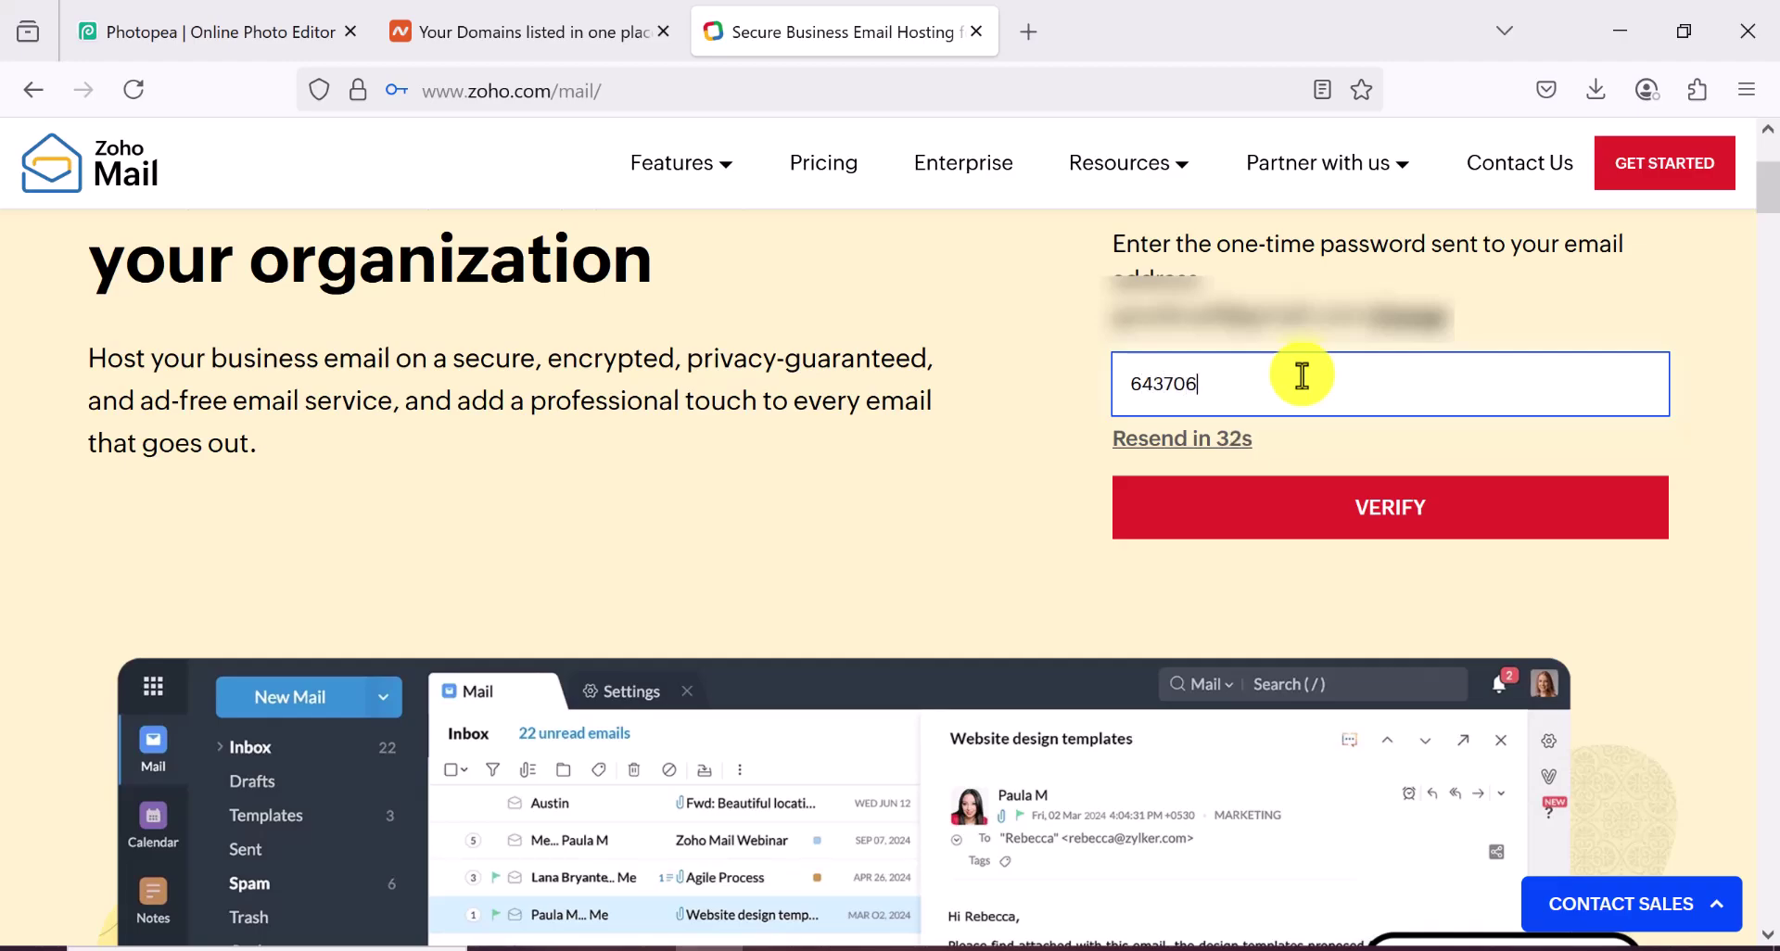
{"action": "left_click", "coordinate": [1393, 516]}
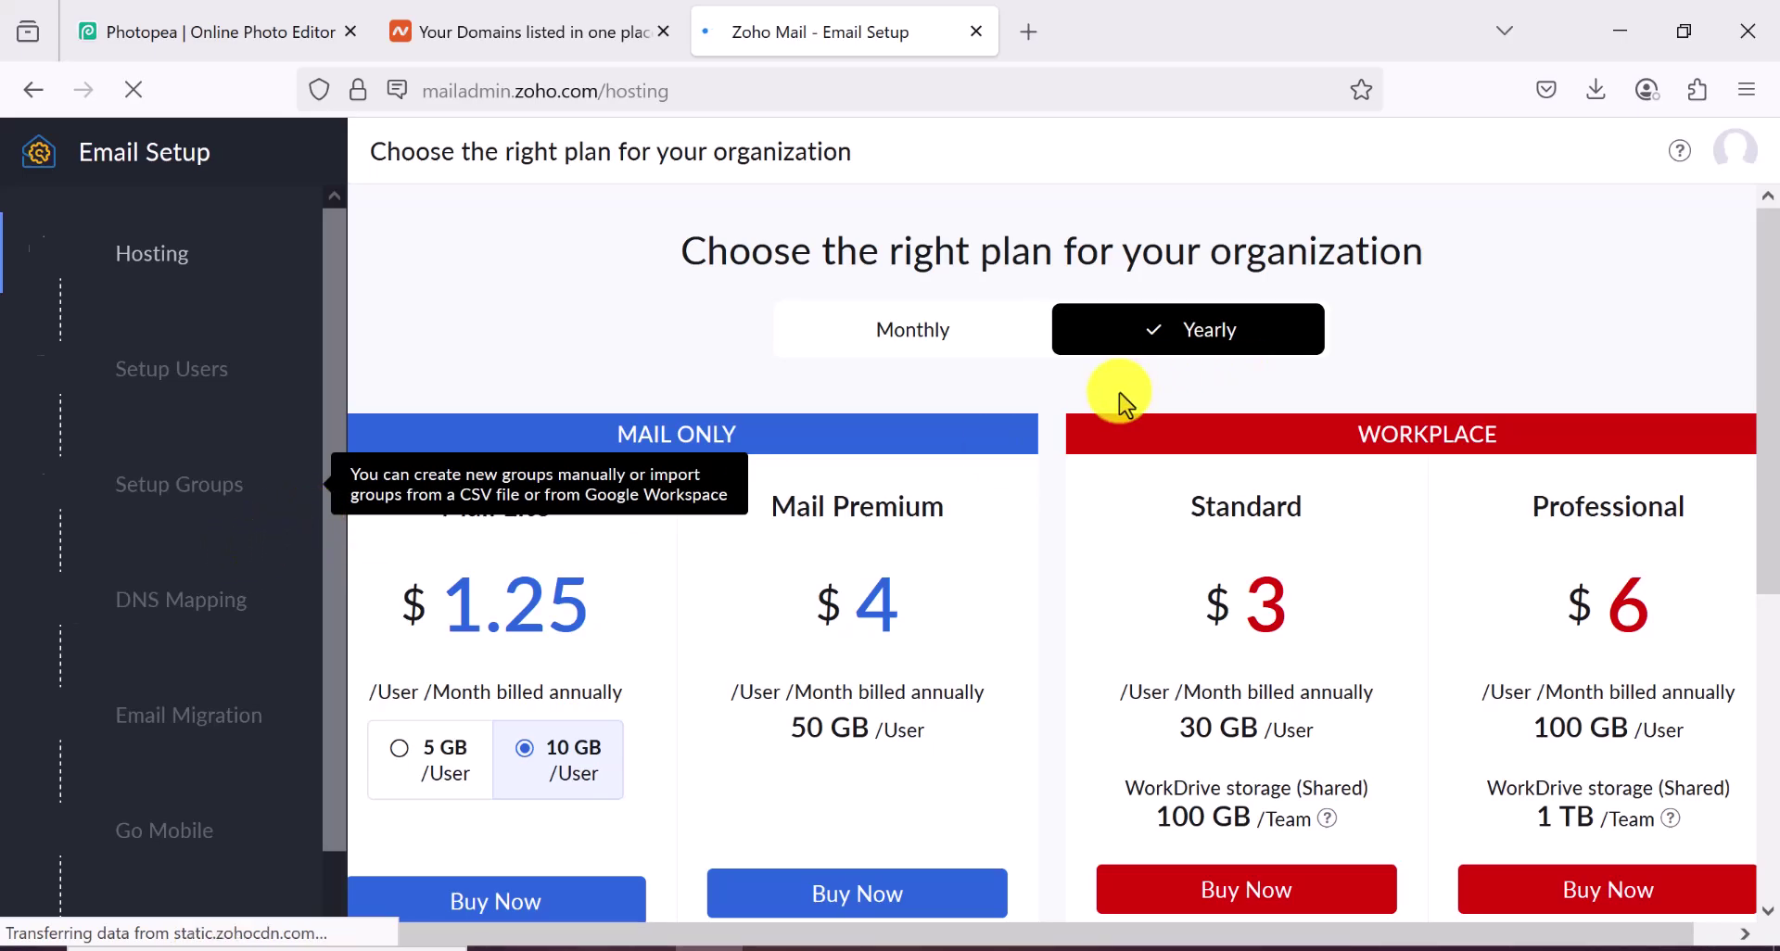
Step: Choose Try Now under 'We also have a Free Plan for you' on the pricing page
{"action": "scroll", "coordinate": [1116, 394], "scroll_direction": "down", "scroll_amount": 3}
{"action": "scroll", "coordinate": [1117, 393], "scroll_direction": "up", "scroll_amount": 3}
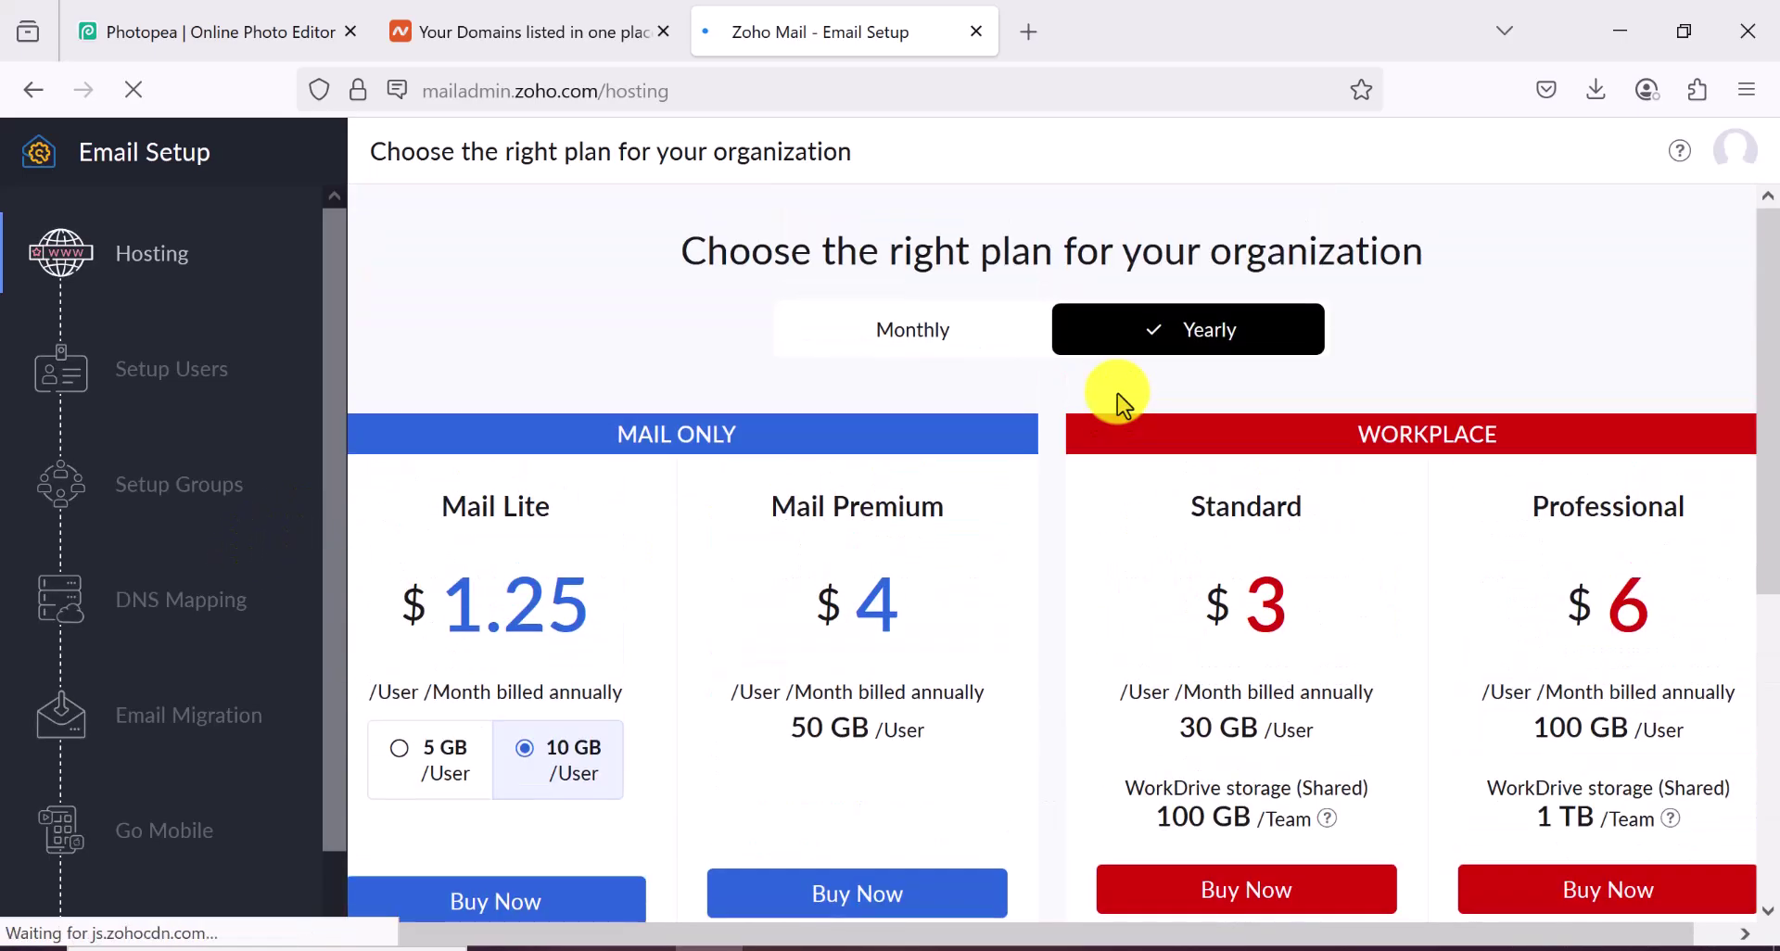
{"action": "scroll", "coordinate": [835, 426], "scroll_direction": "down", "scroll_amount": 3}
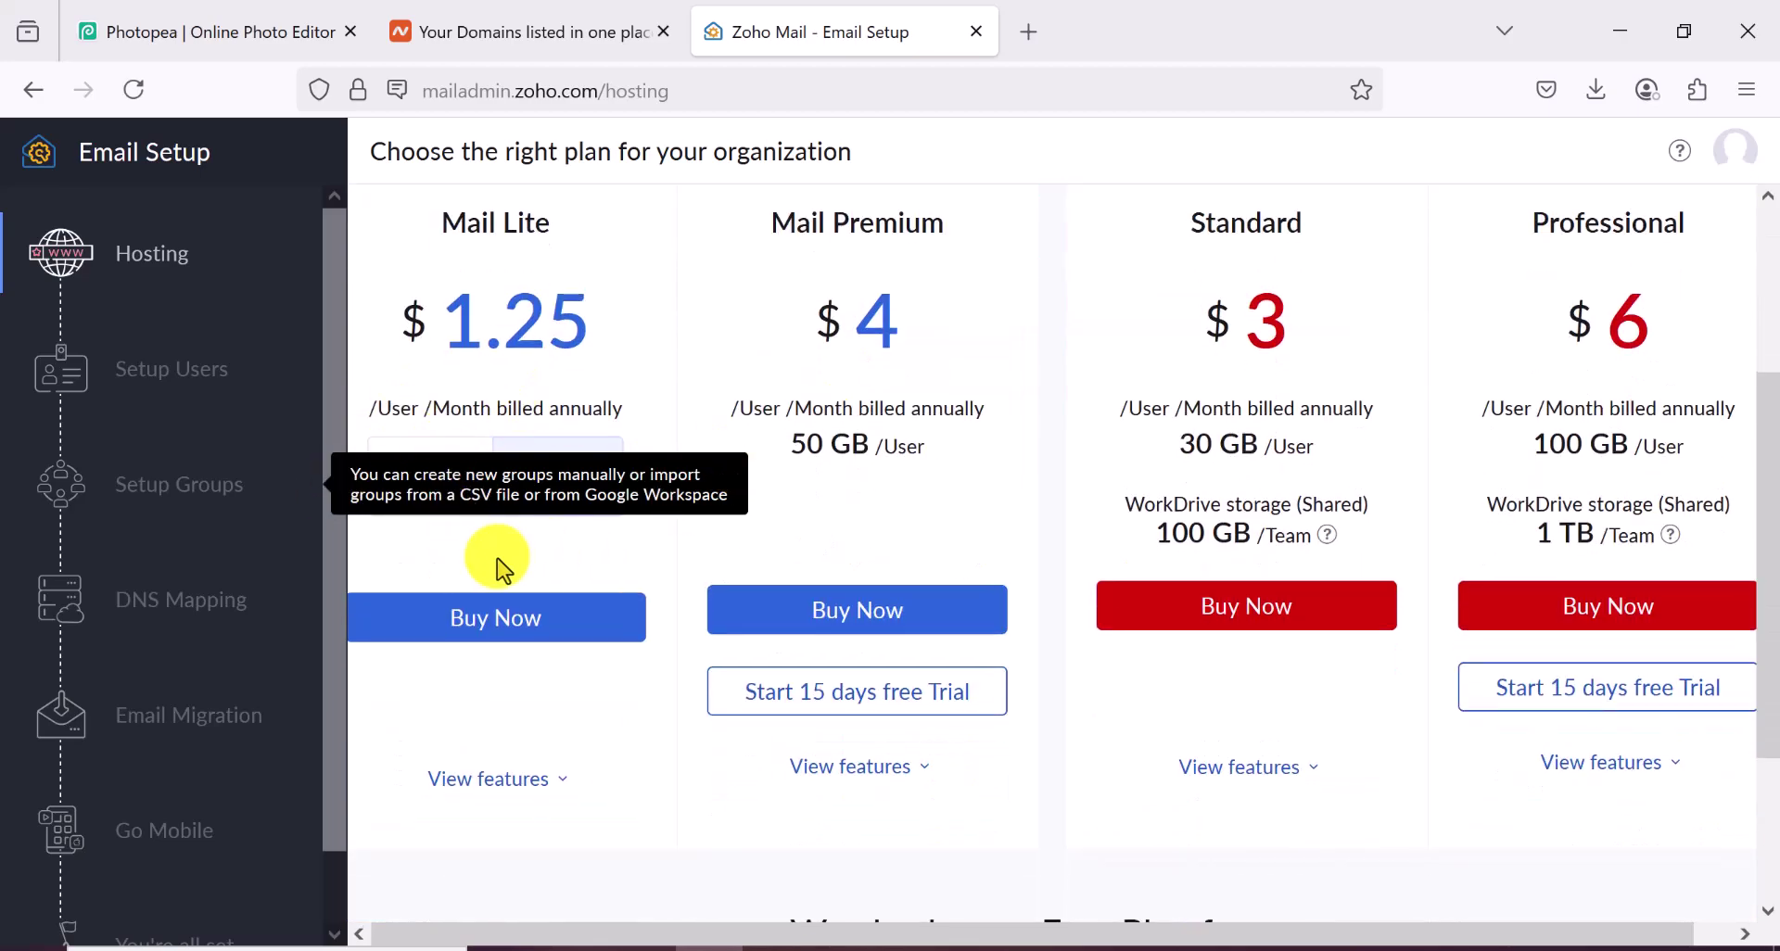
{"action": "scroll", "coordinate": [501, 560], "scroll_direction": "up", "scroll_amount": 2}
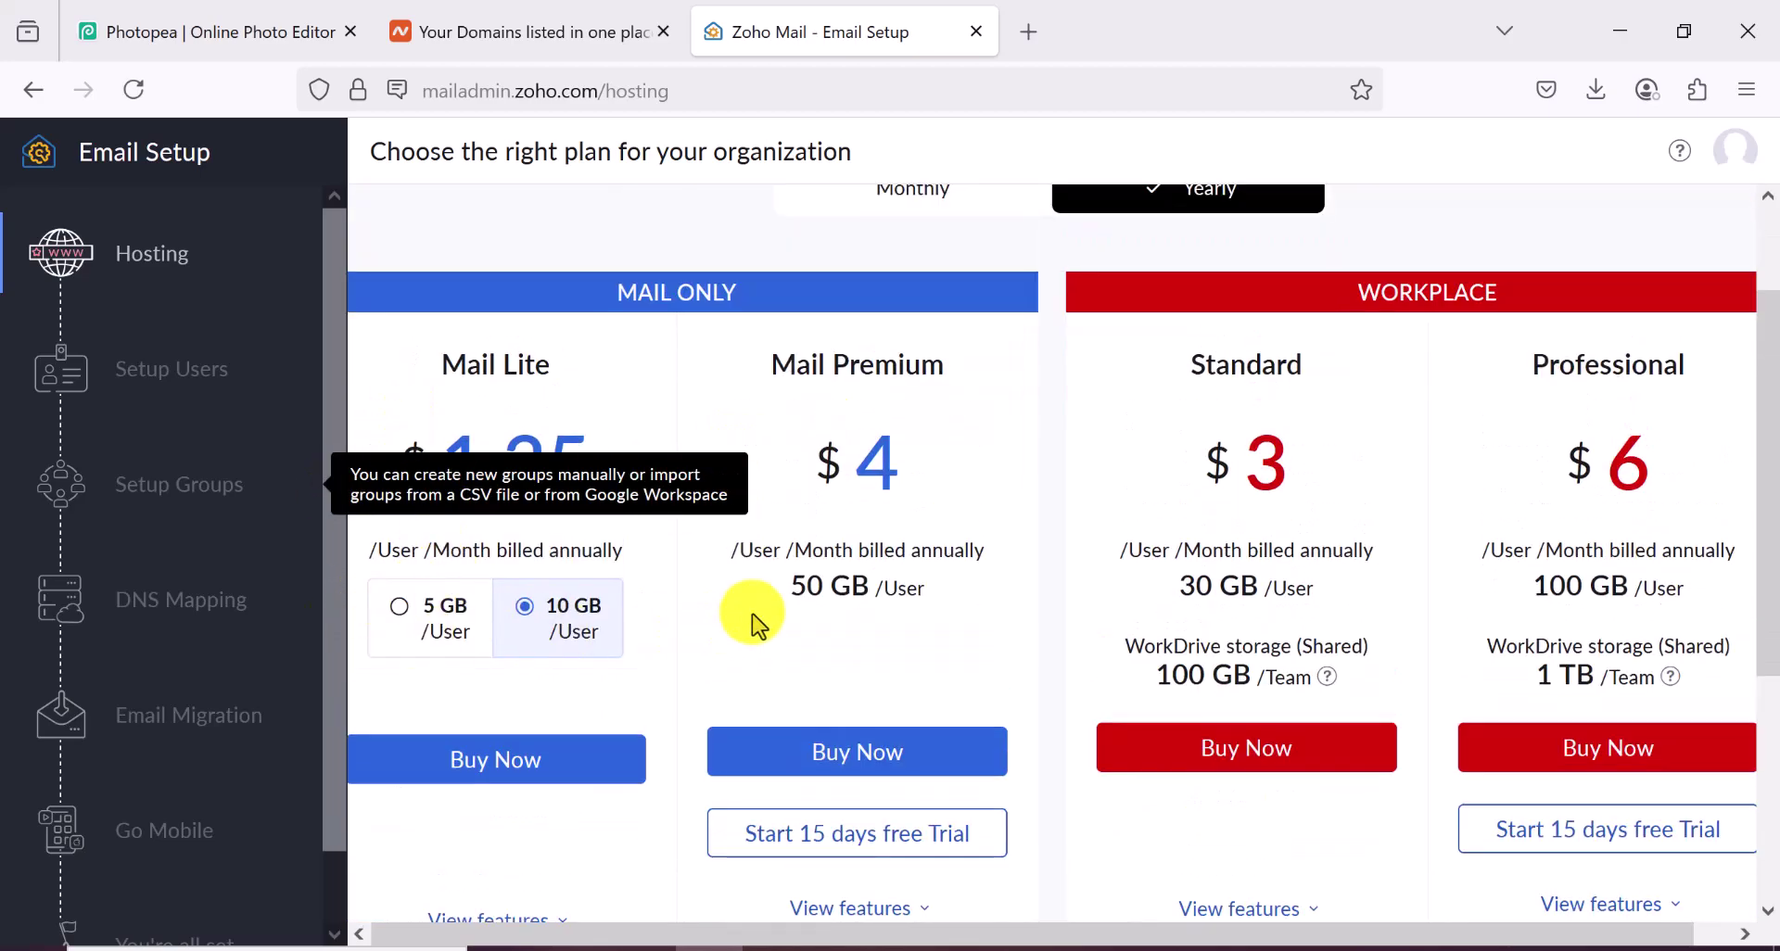
{"action": "scroll", "coordinate": [767, 597], "scroll_direction": "down", "scroll_amount": 4}
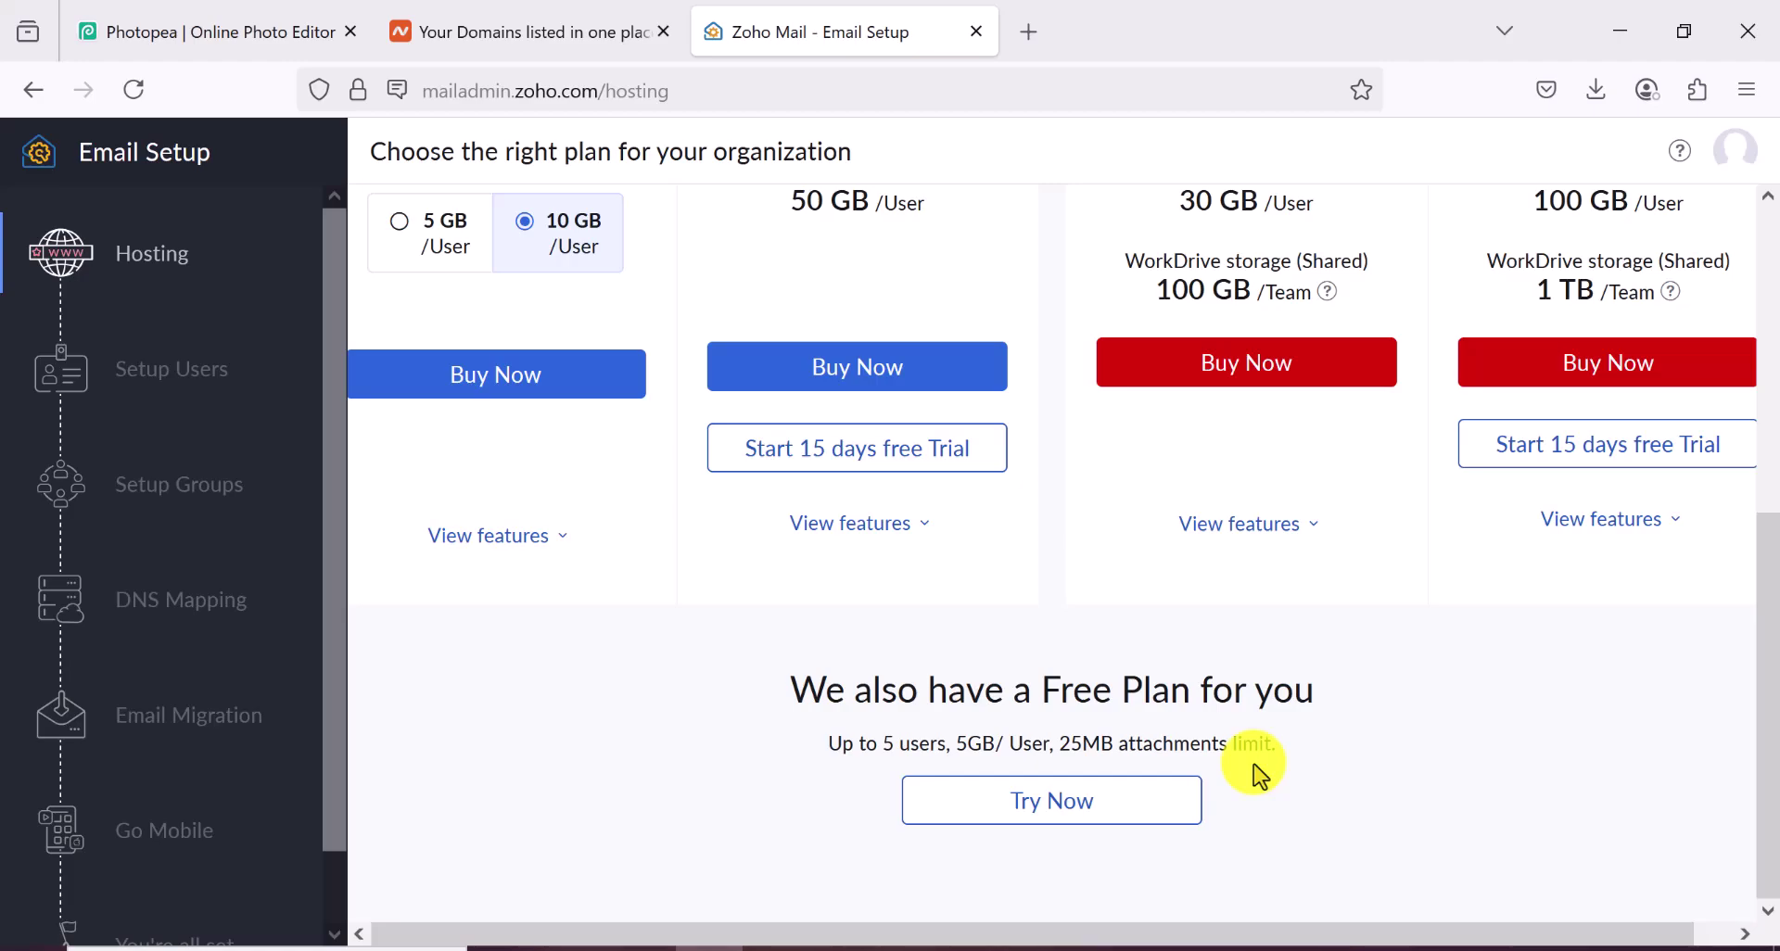
{"action": "left_click", "coordinate": [1055, 818]}
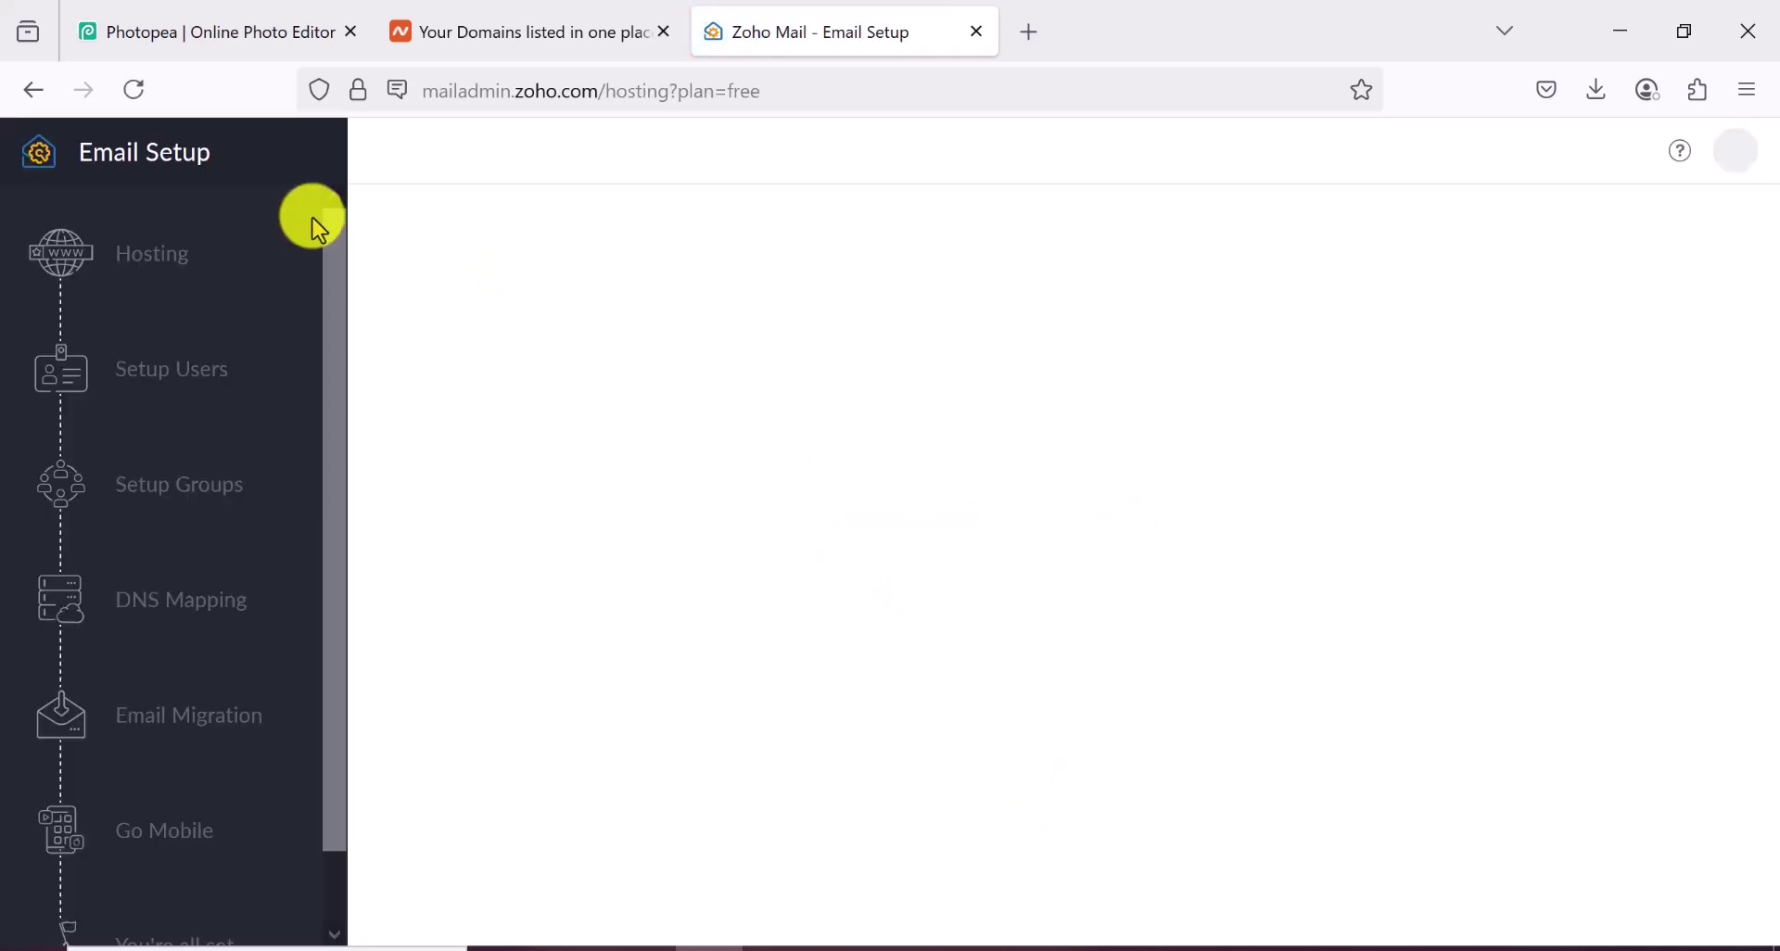
Step: Choose Add now under 'Add an existing domain' on the Domain Addition page
{"action": "scroll", "coordinate": [622, 425], "scroll_direction": "down", "scroll_amount": 1}
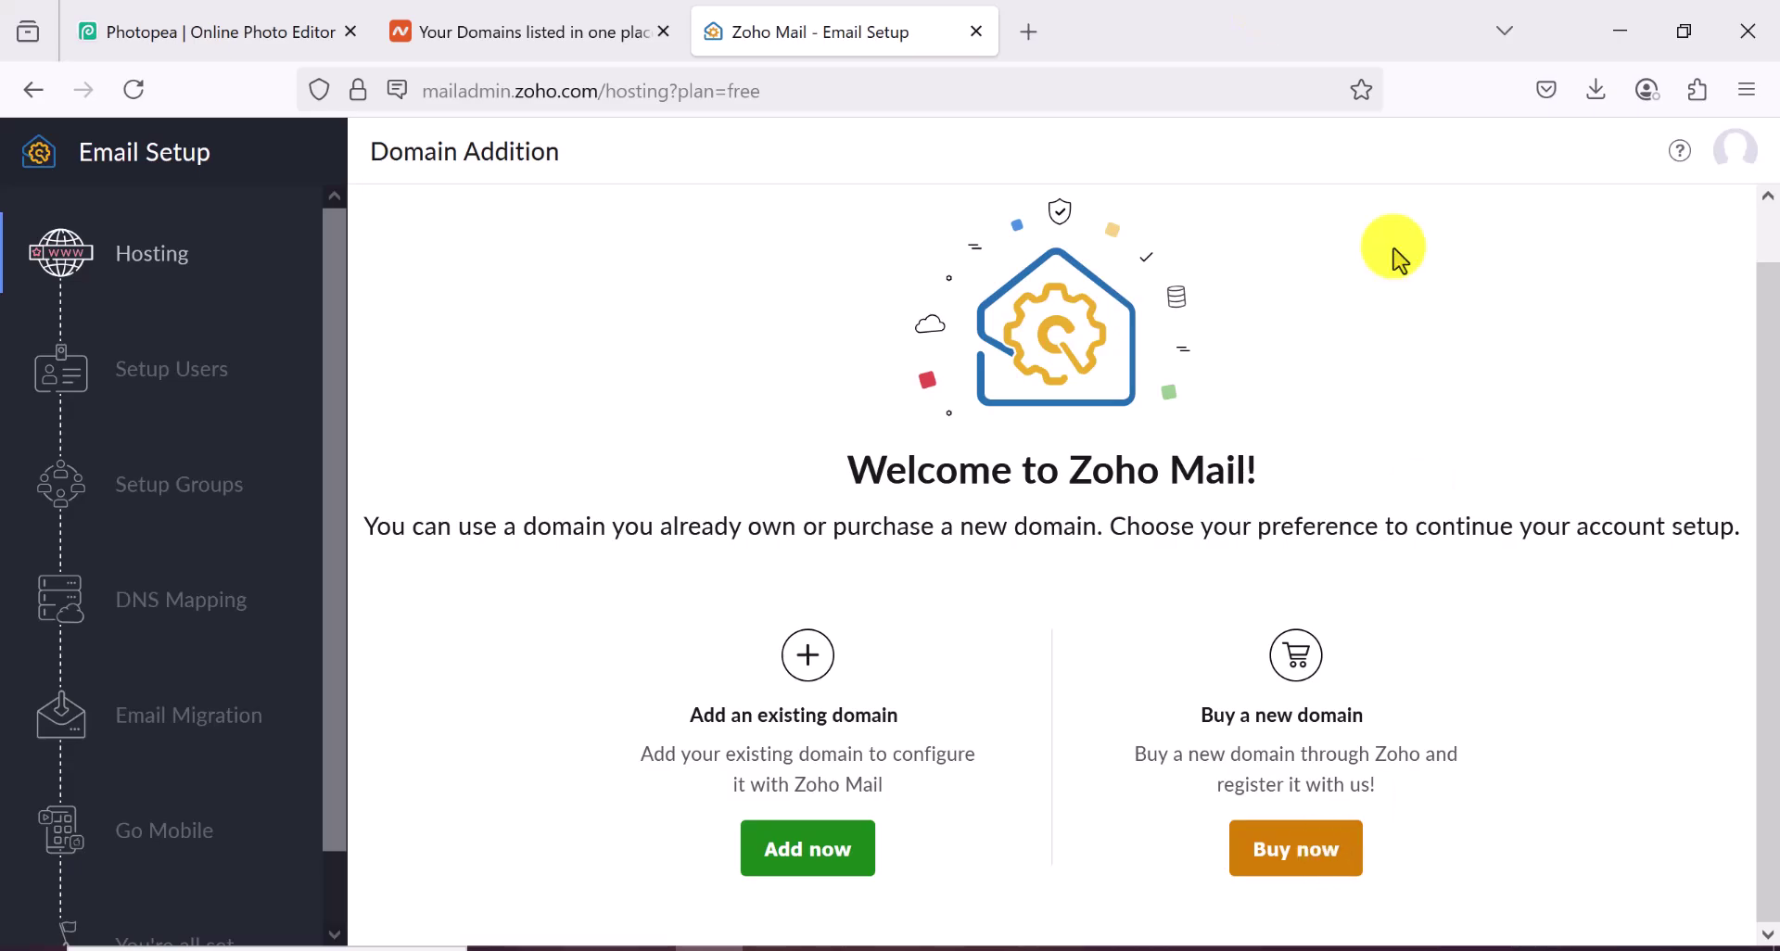
{"action": "left_click", "coordinate": [821, 862]}
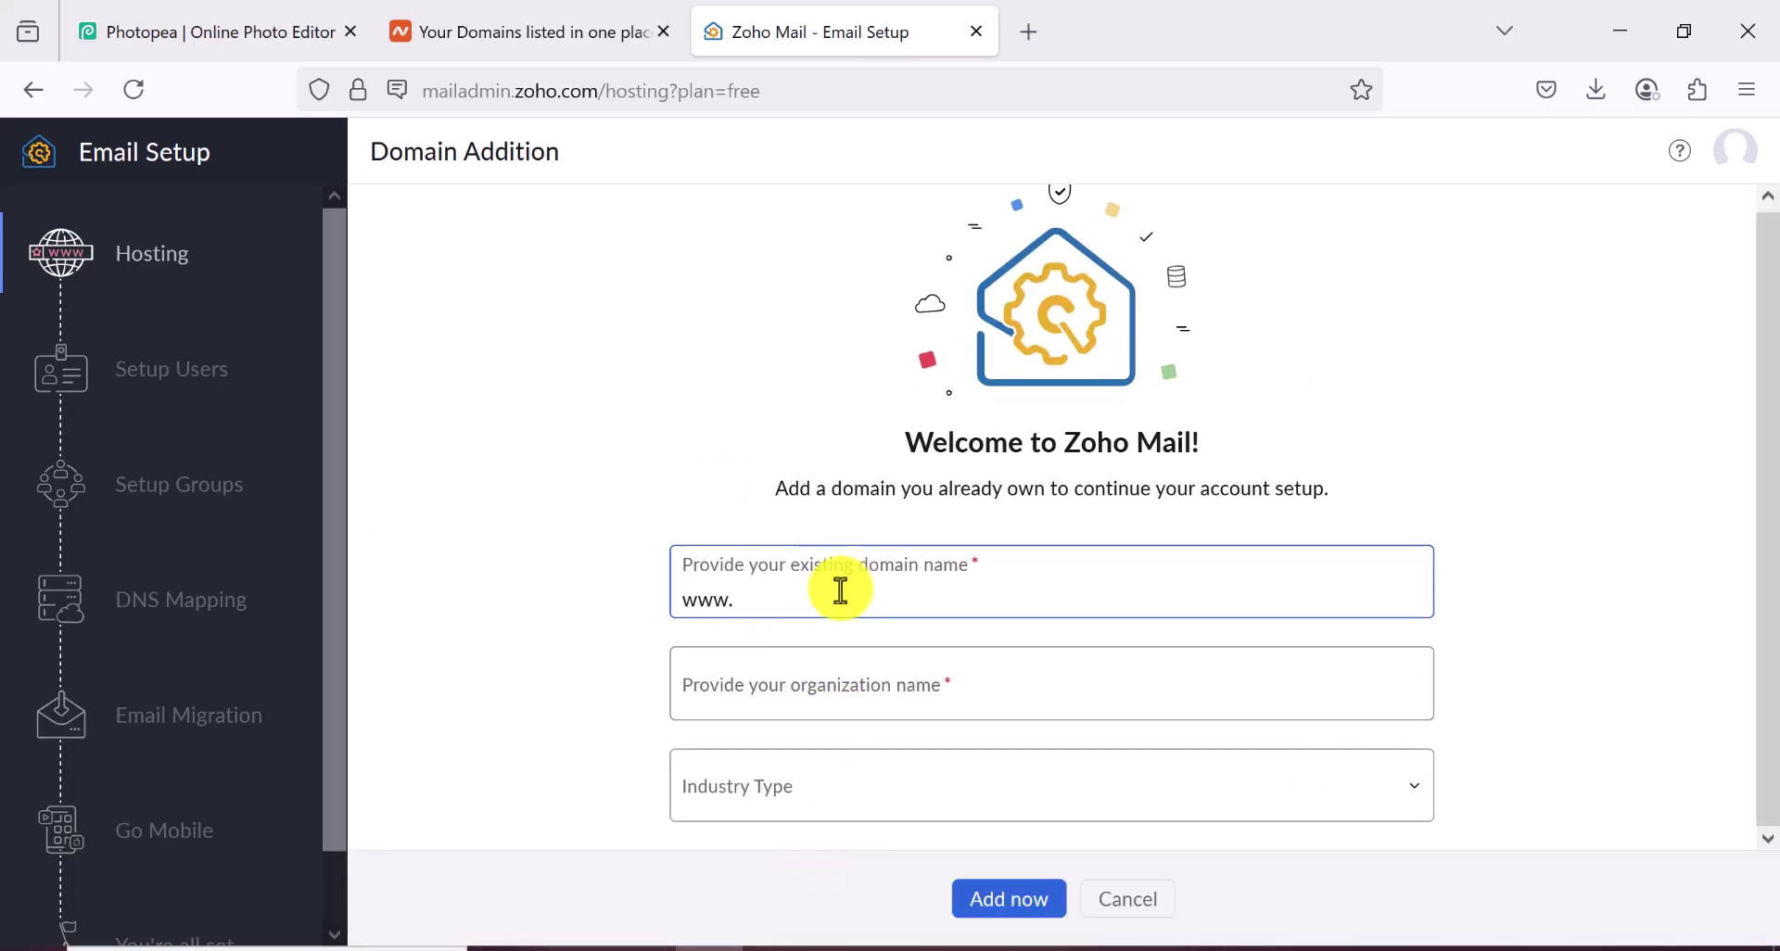
Step: Copy bodways.site from Namecheap's domain list and return to the Zoho Mail domain form
{"action": "left_click", "coordinate": [528, 42]}
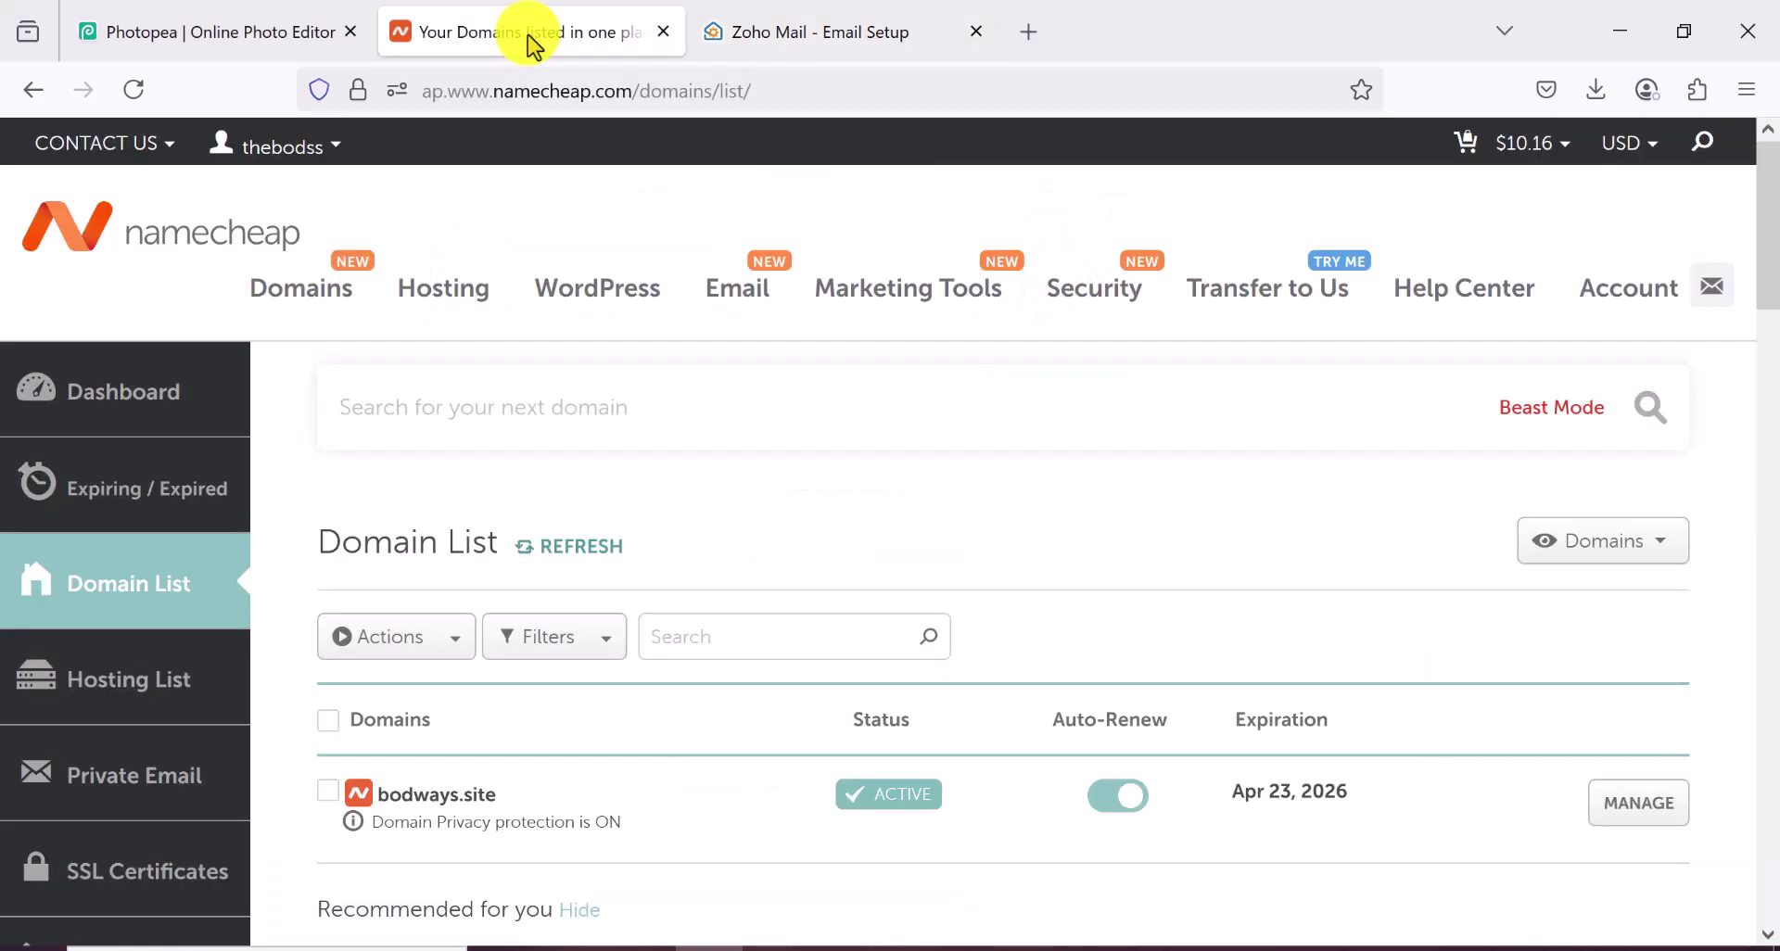
{"action": "left_click_drag", "start_coordinate": [499, 799], "coordinate": [360, 802]}
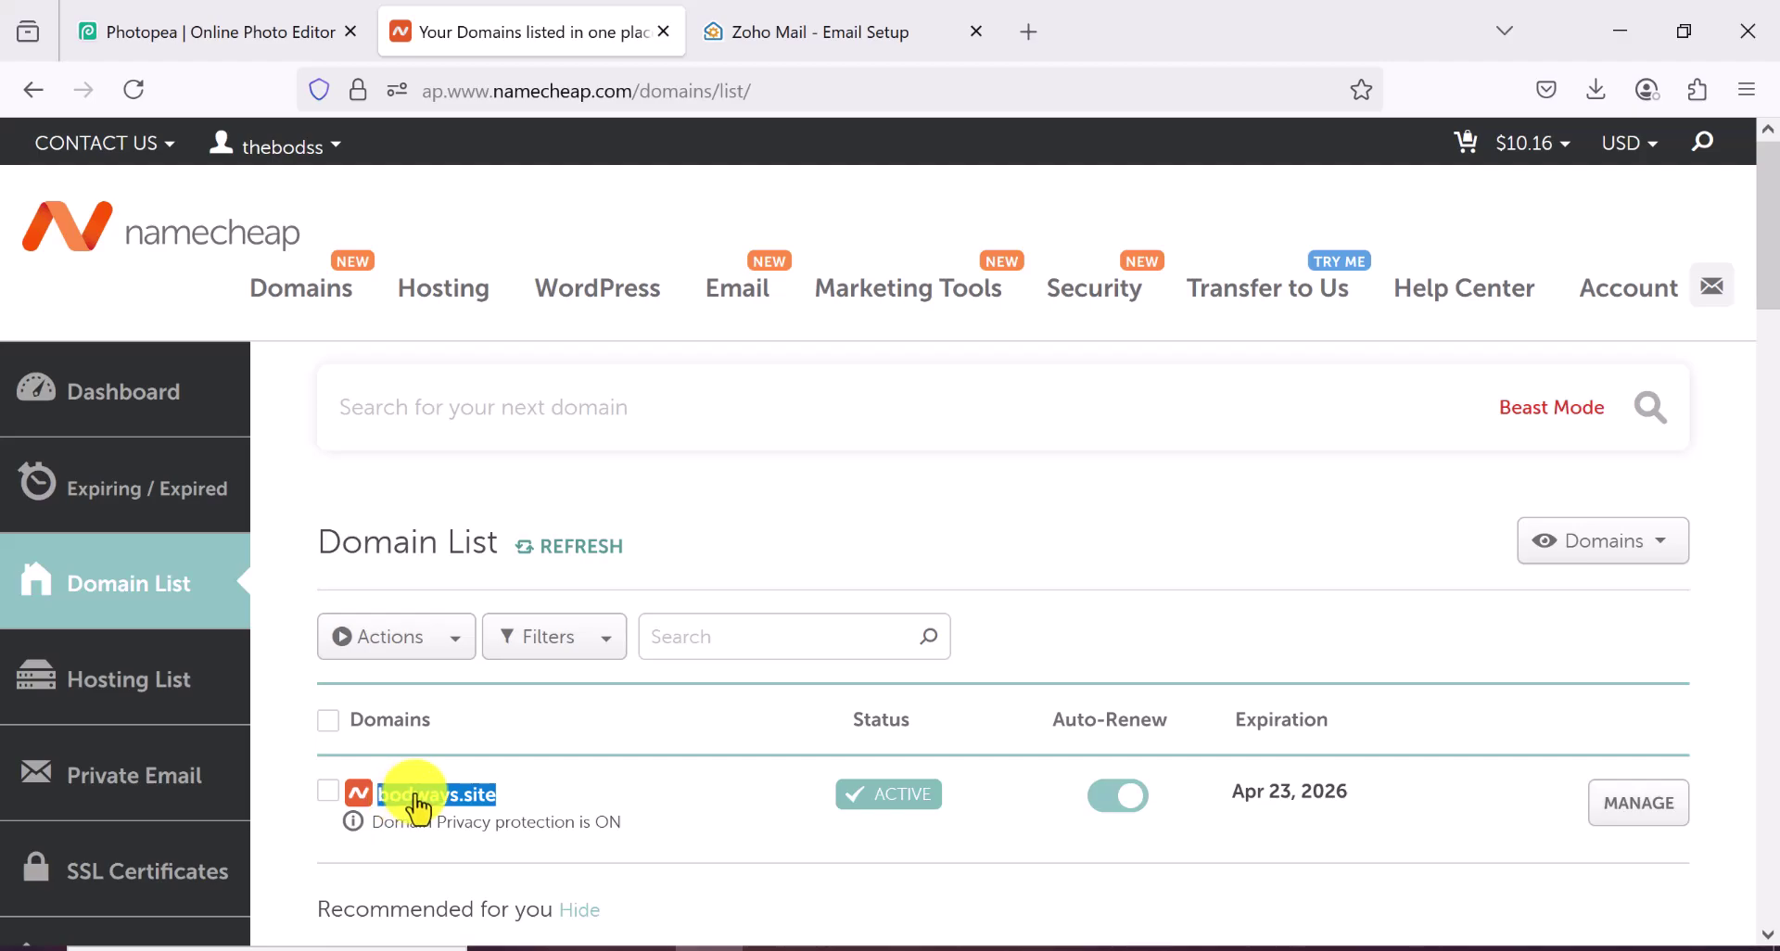
{"action": "right_click", "coordinate": [416, 800]}
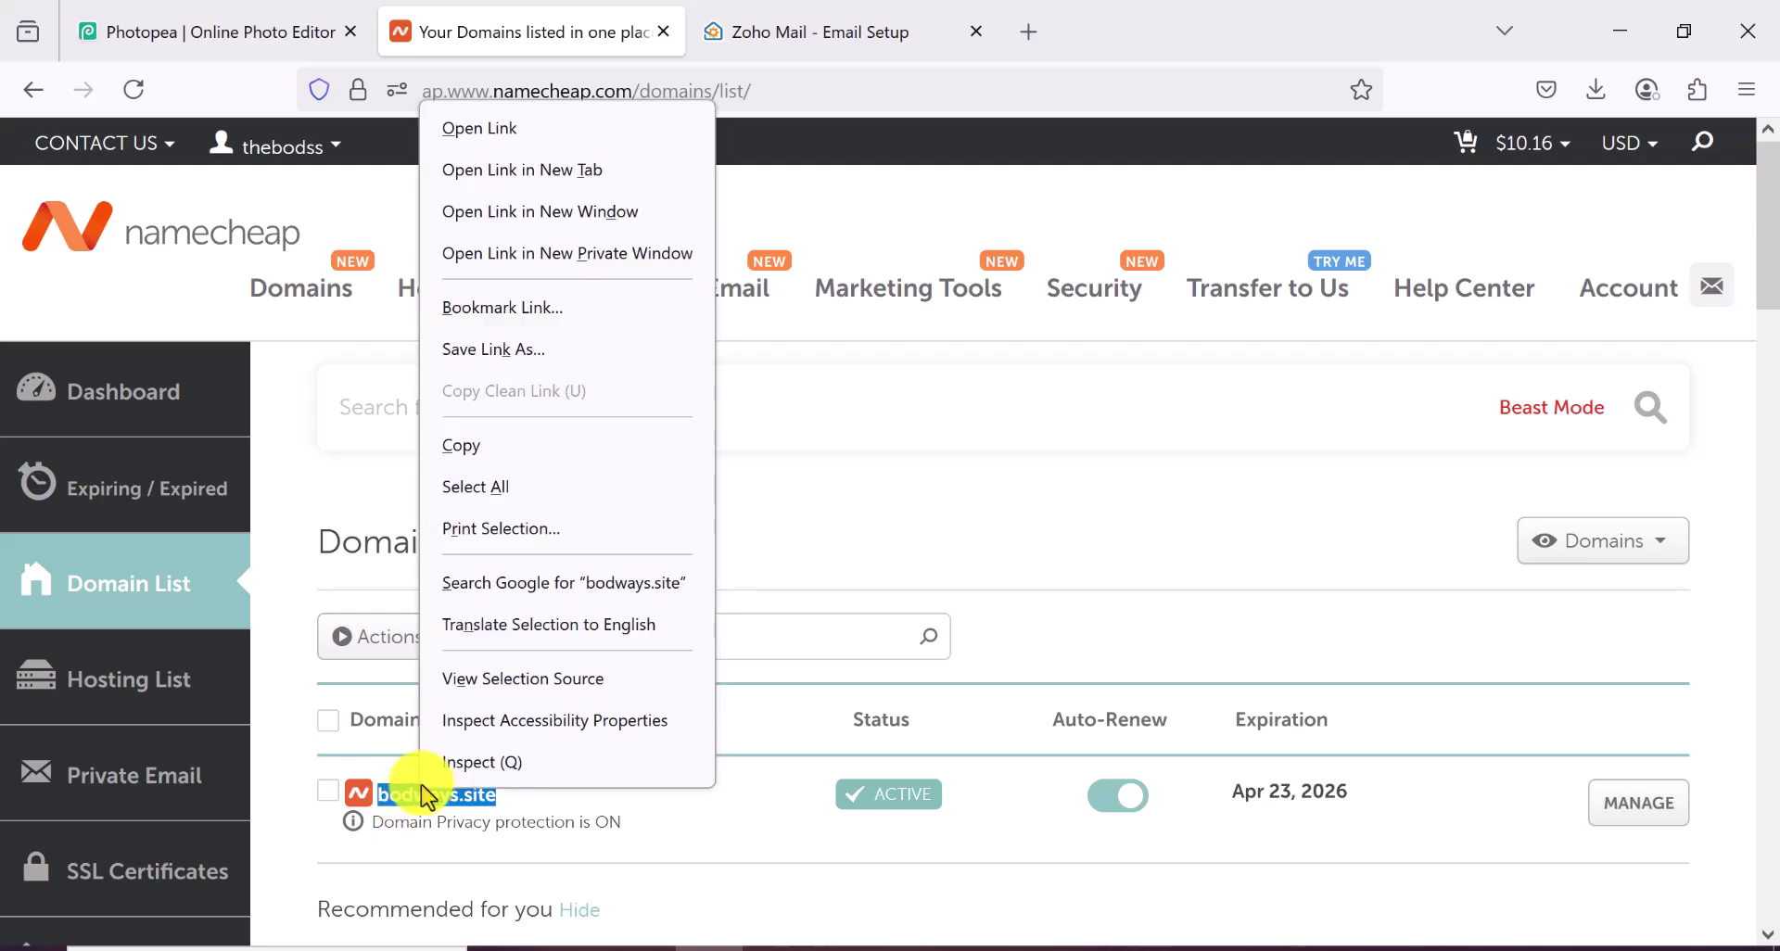
{"action": "left_click", "coordinate": [475, 447]}
{"action": "left_click", "coordinate": [807, 30]}
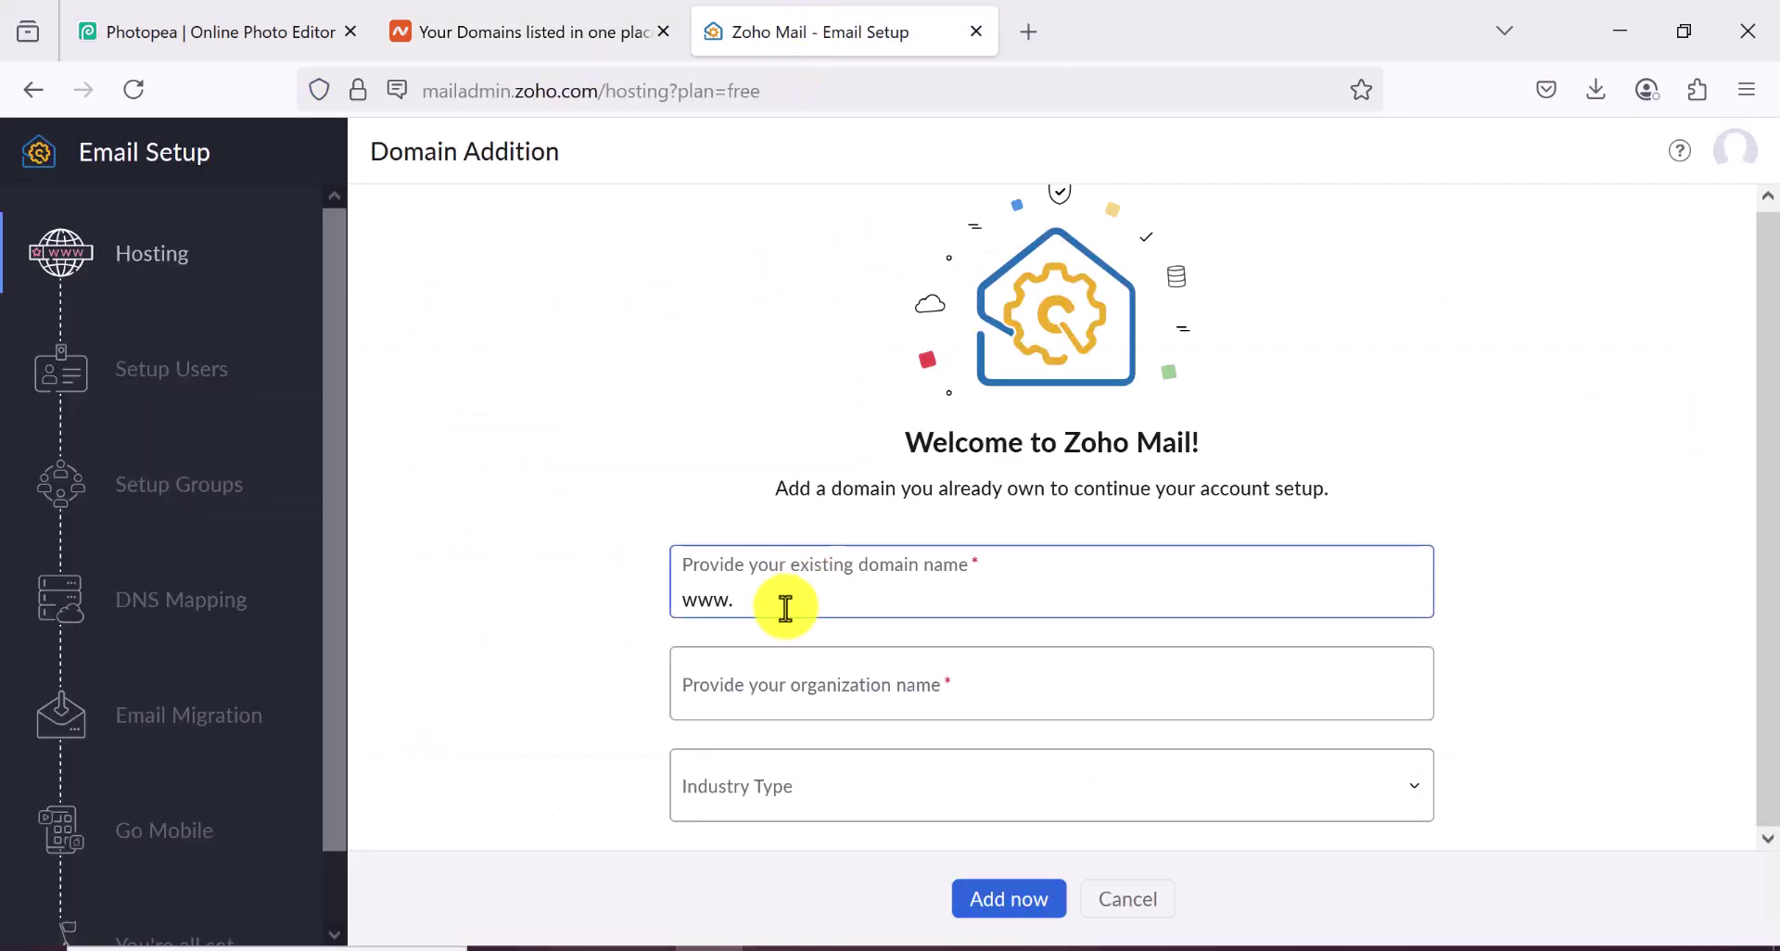
Step: Paste bodways.site into the domain field and enter organization name Bods Way
{"action": "right_click", "coordinate": [786, 610]}
{"action": "left_click", "coordinate": [899, 359]}
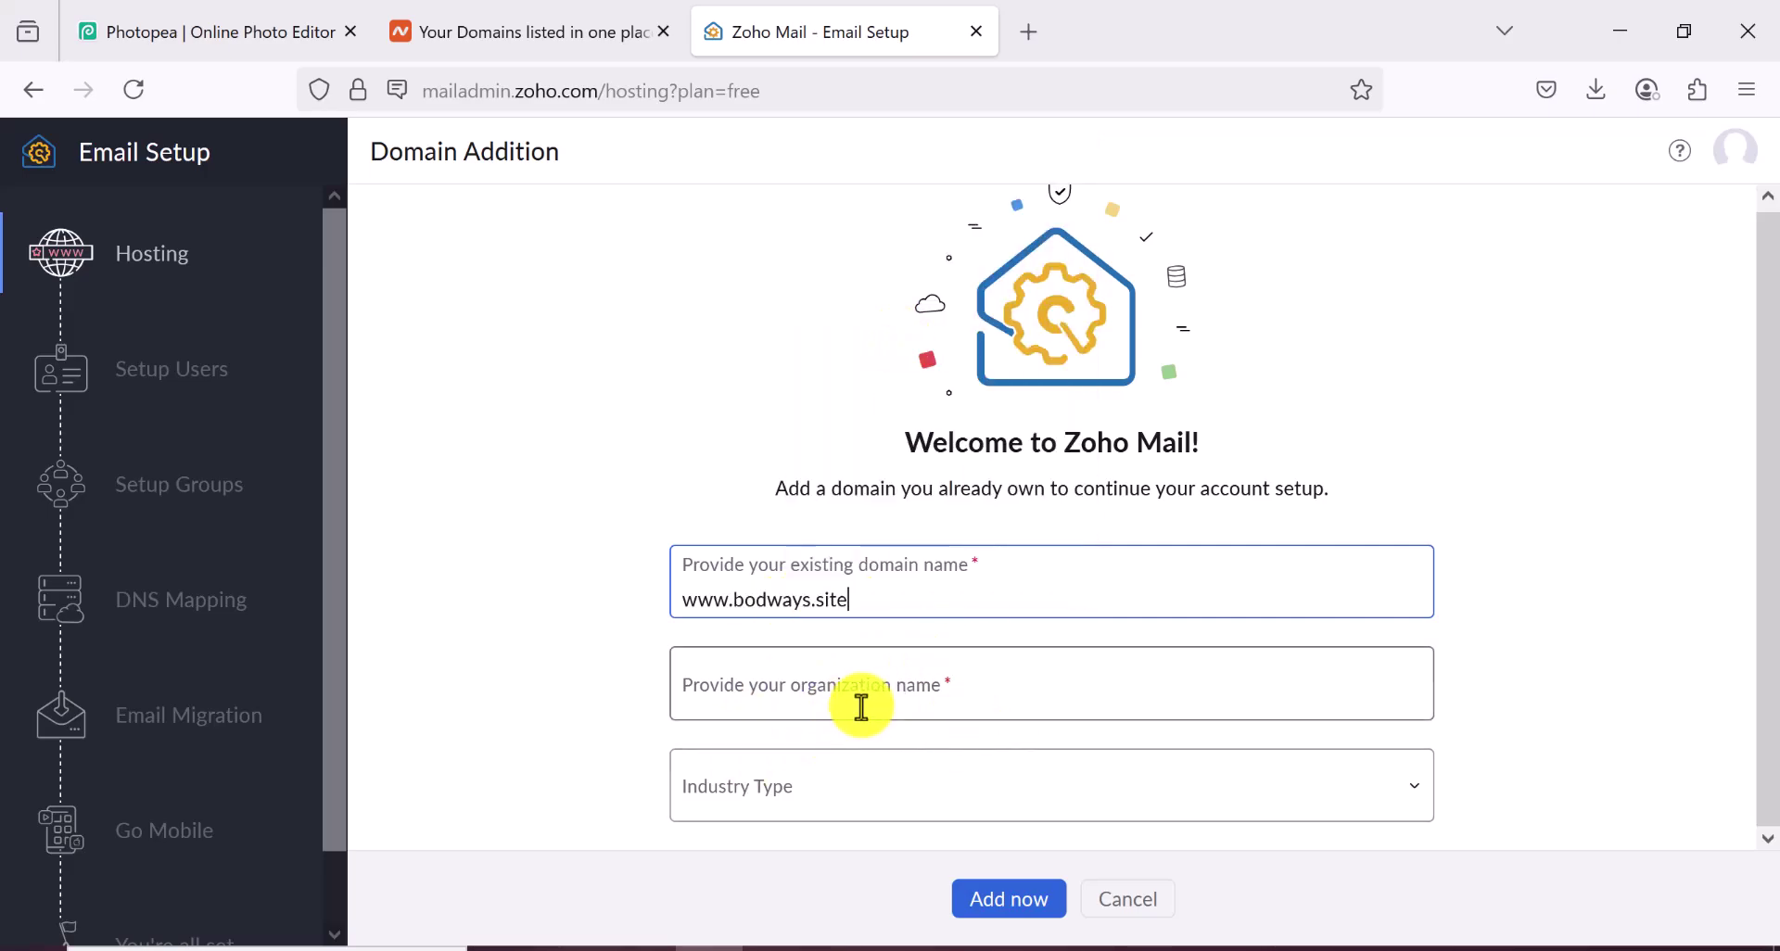
{"action": "left_click", "coordinate": [794, 687]}
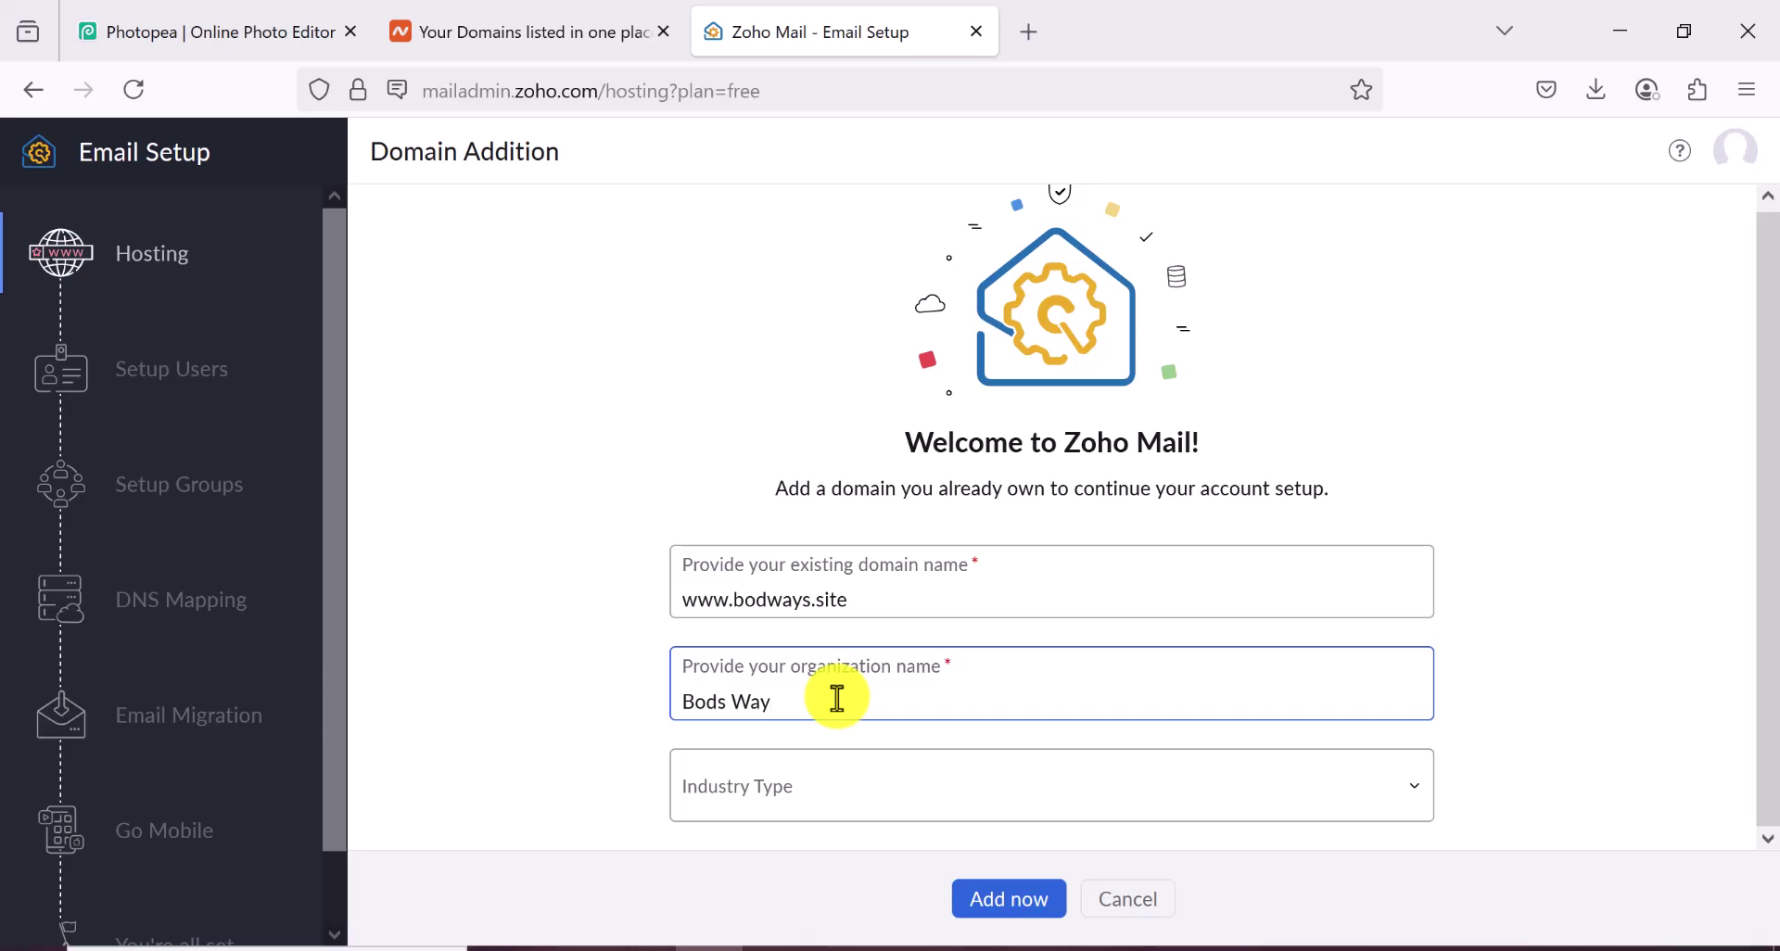
Step: Set industry type to Retail & E-Commerce and submit the domain details
{"action": "left_click", "coordinate": [923, 797]}
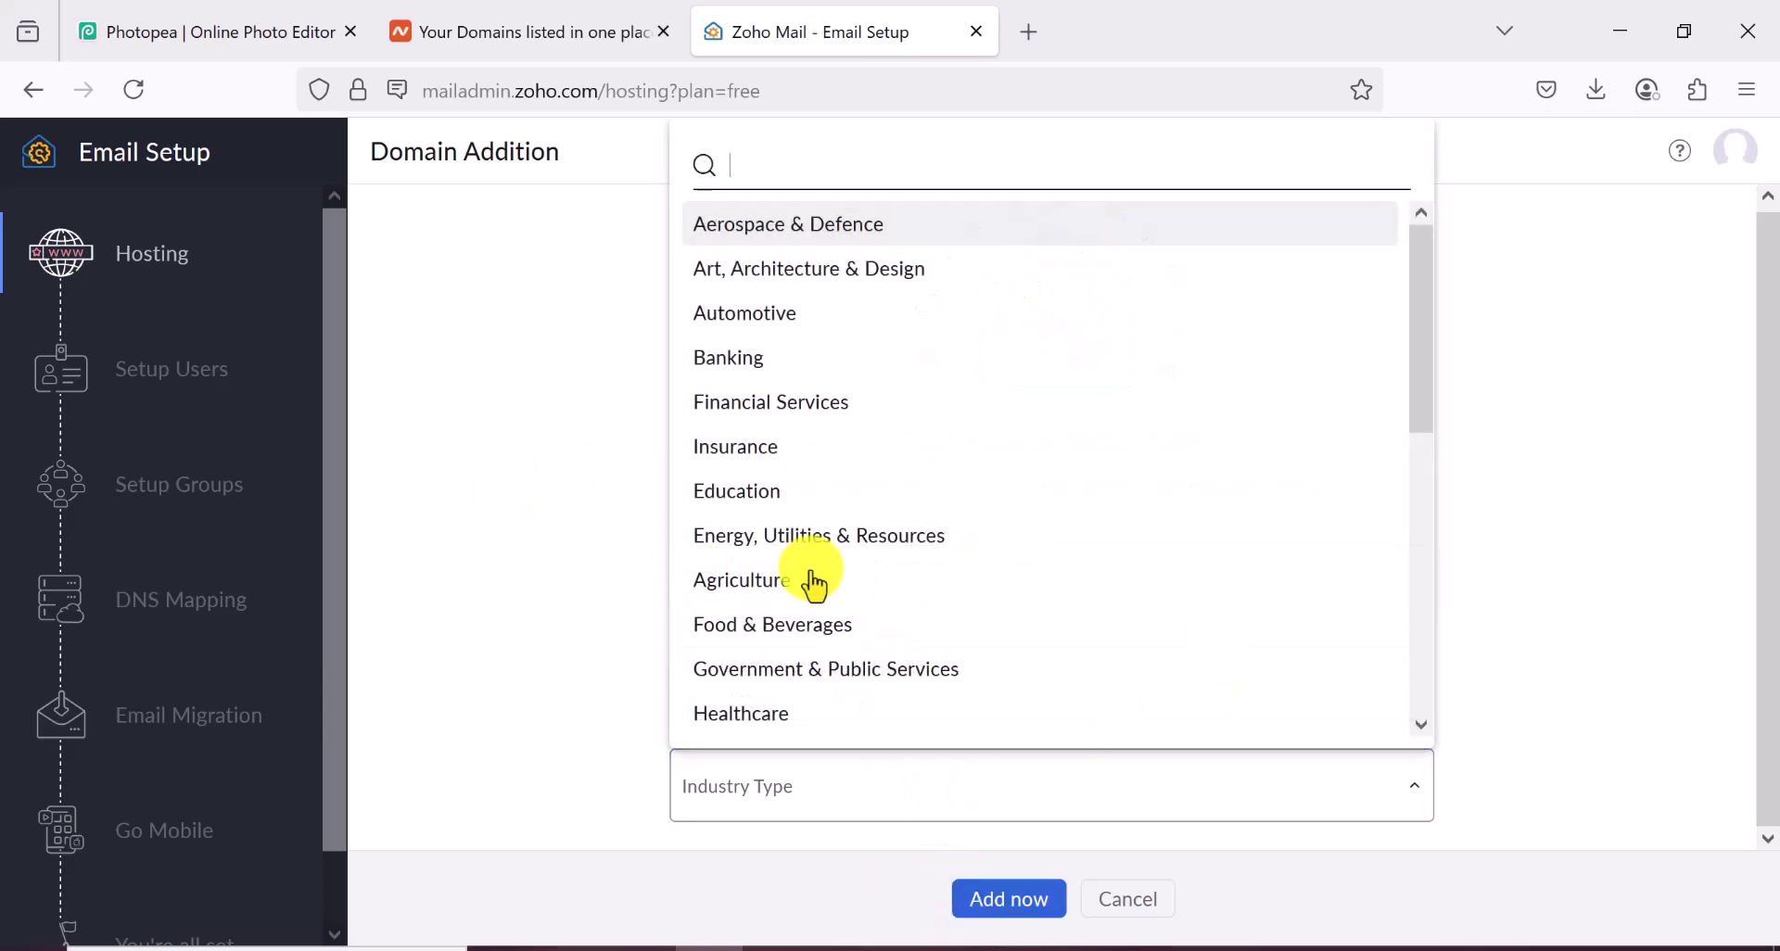
{"action": "scroll", "coordinate": [872, 459], "scroll_direction": "down", "scroll_amount": 1}
{"action": "scroll", "coordinate": [872, 464], "scroll_direction": "down", "scroll_amount": 5}
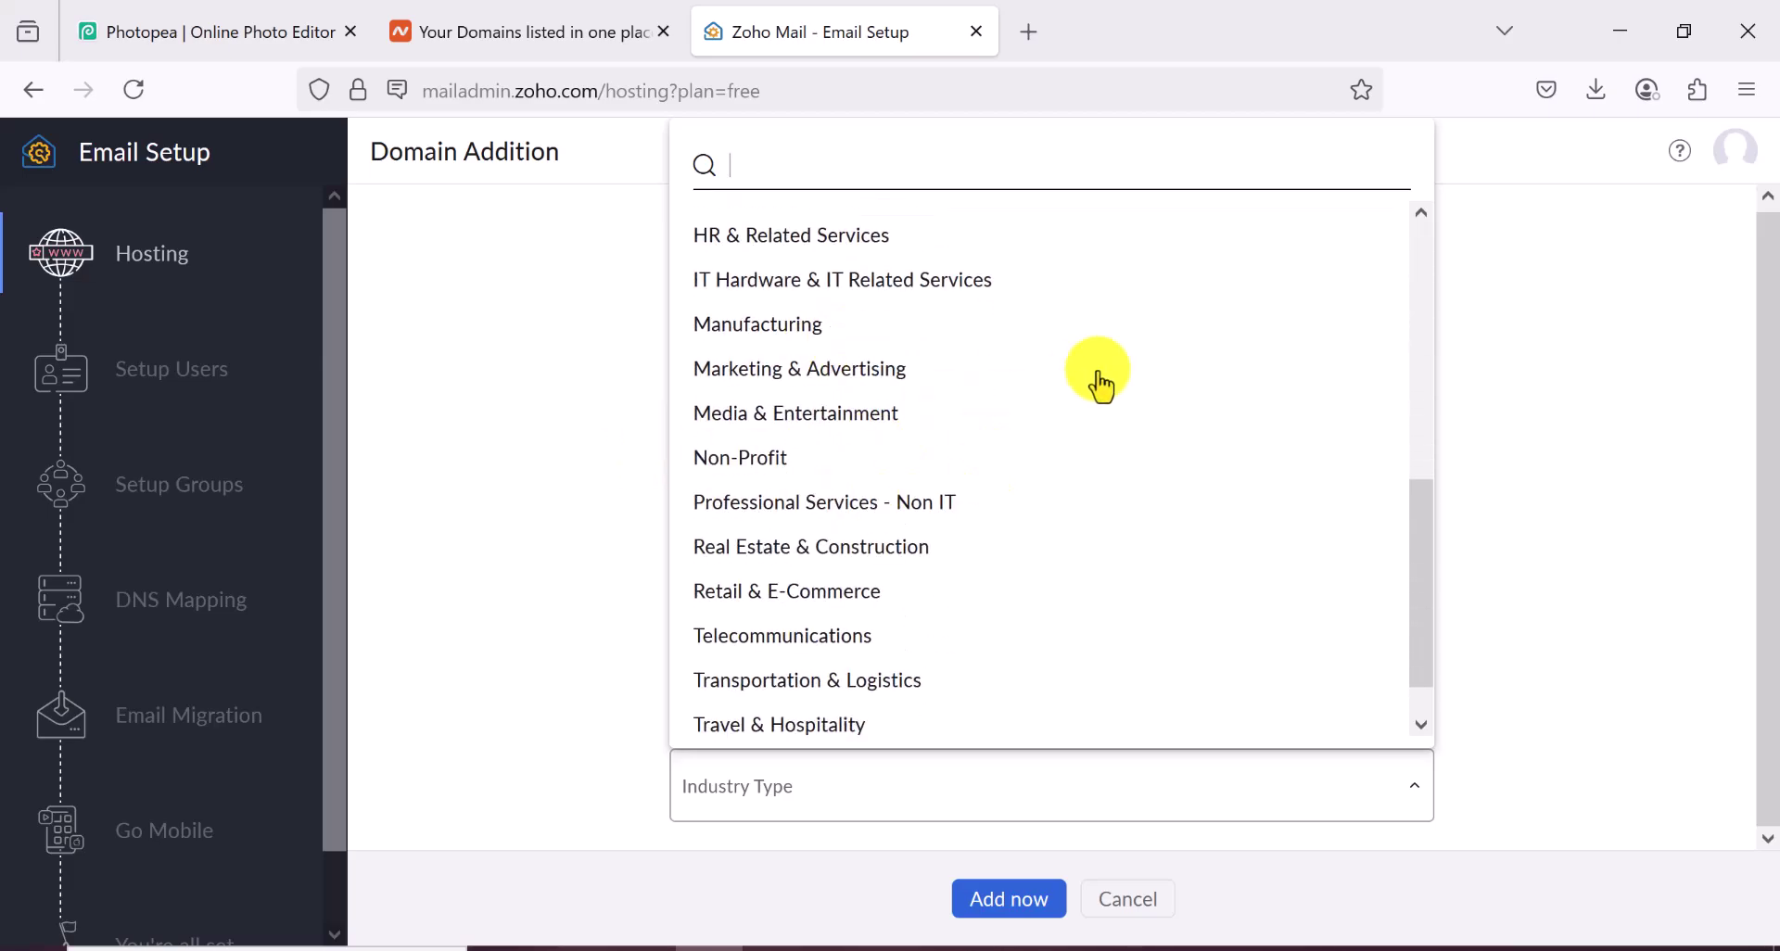
{"action": "scroll", "coordinate": [897, 546], "scroll_direction": "down", "scroll_amount": 1}
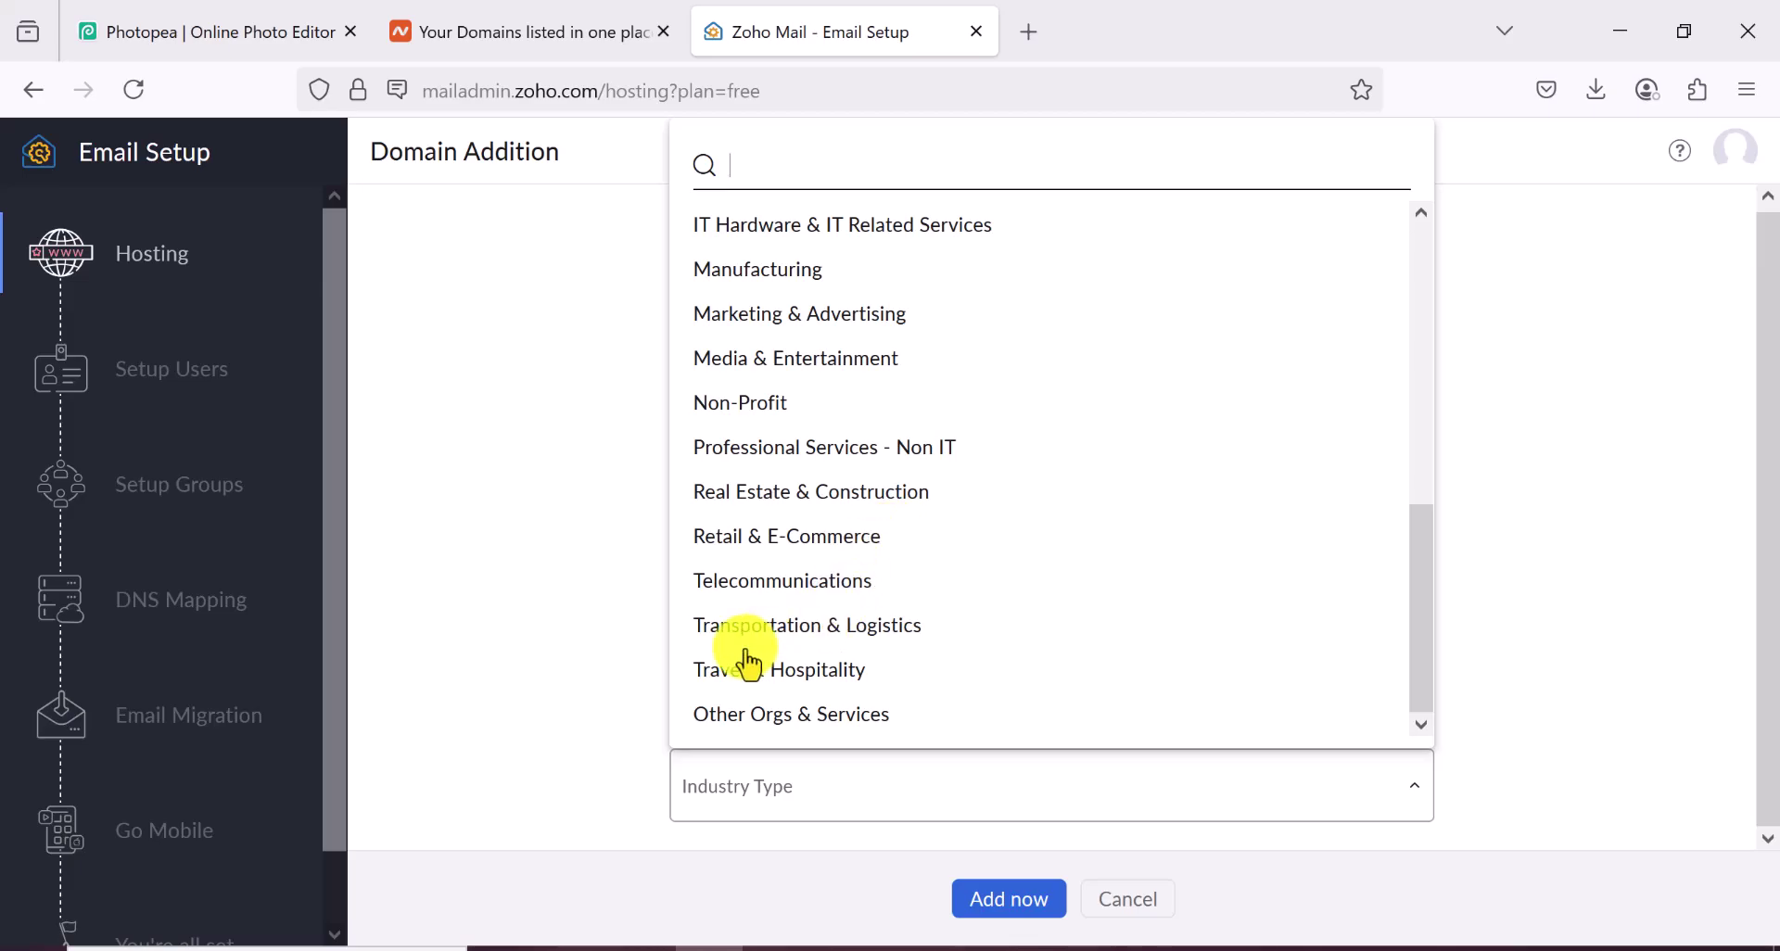
{"action": "left_click", "coordinate": [827, 539]}
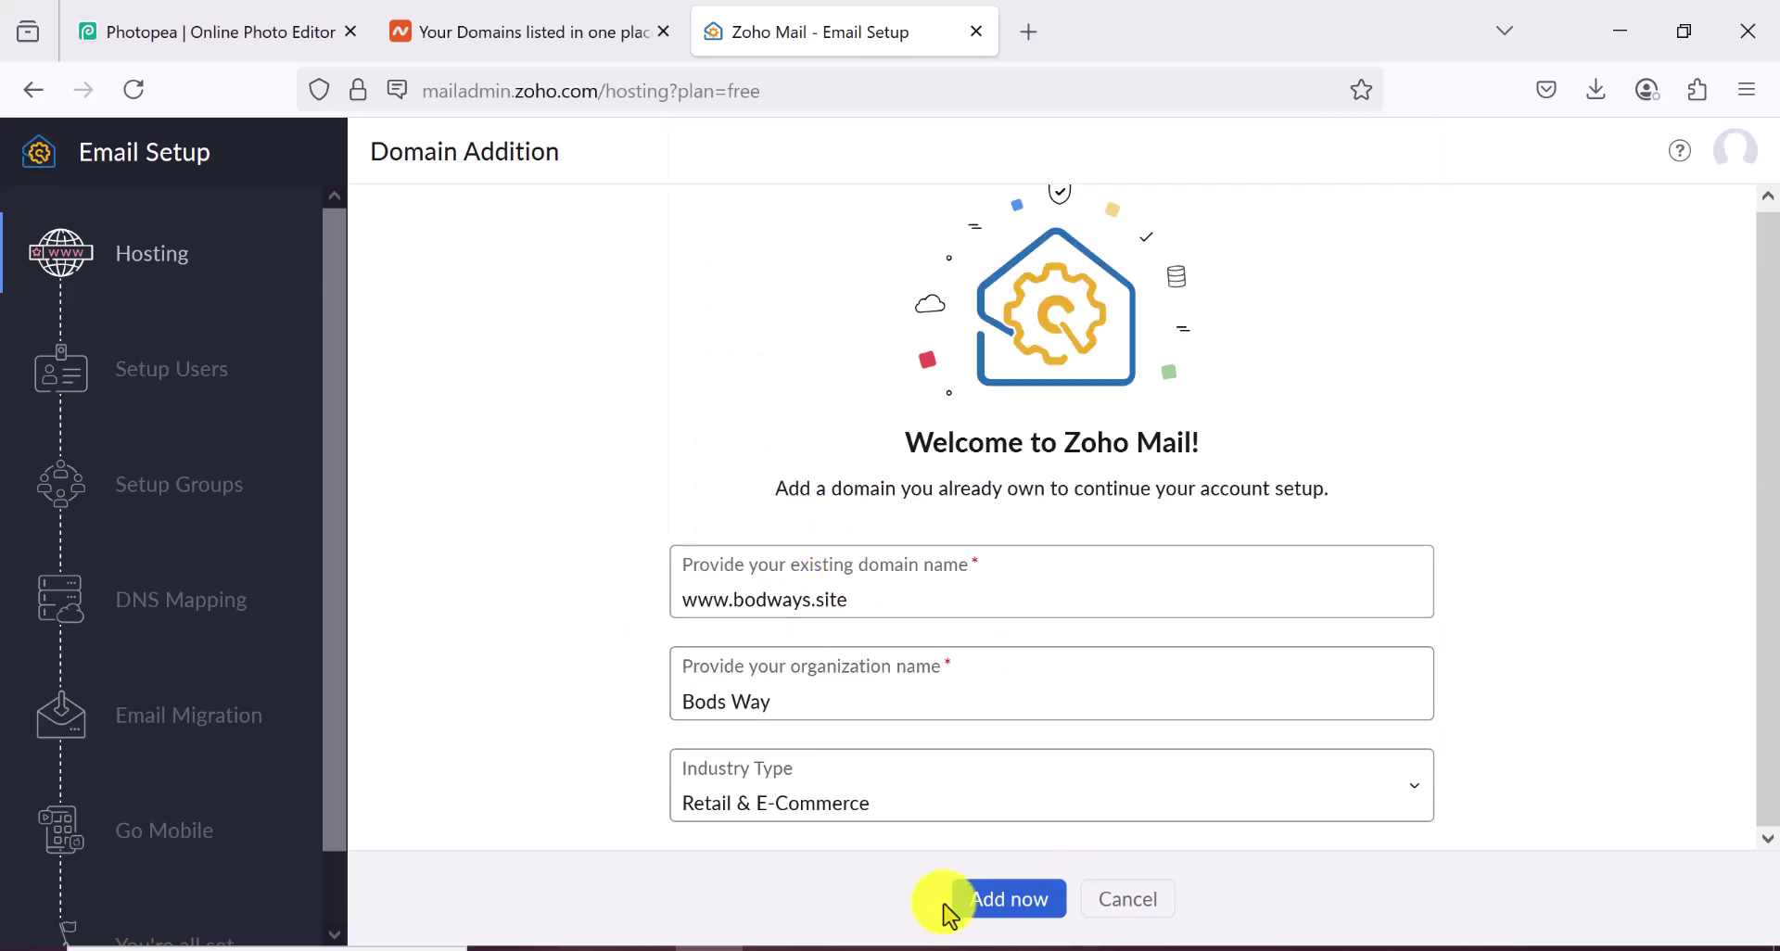
{"action": "left_click", "coordinate": [988, 902]}
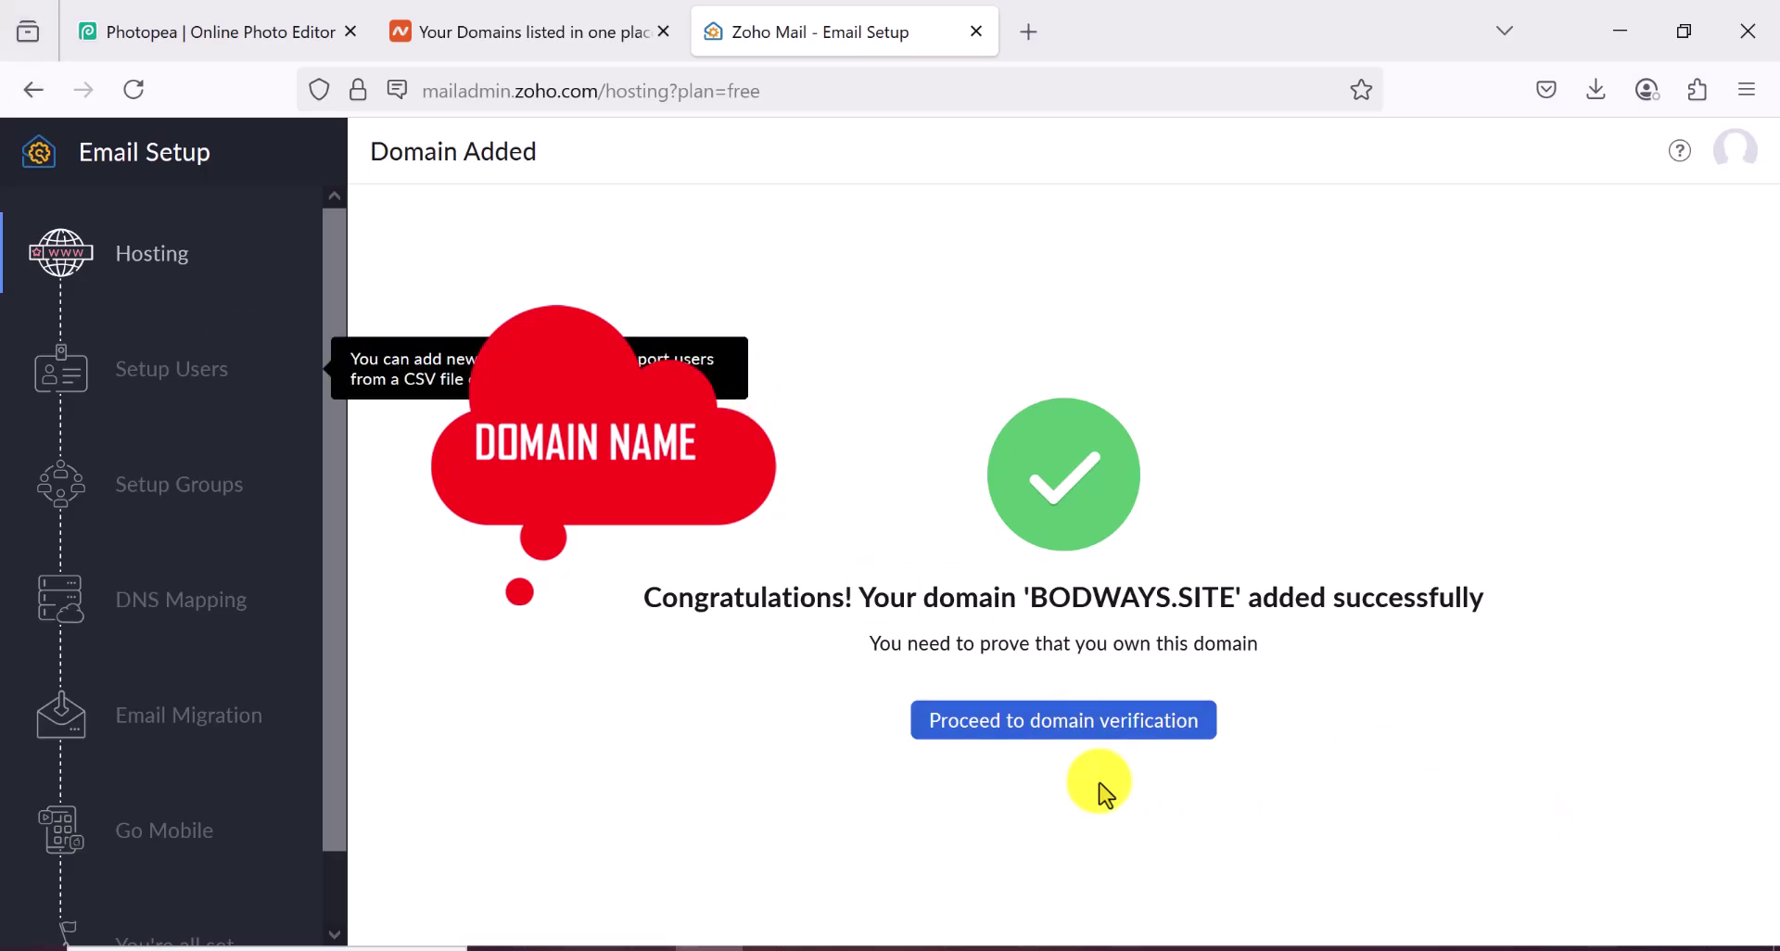
Step: Proceed to domain verification, keep the TXT record method, and copy the TXT value
{"action": "left_click", "coordinate": [1076, 733]}
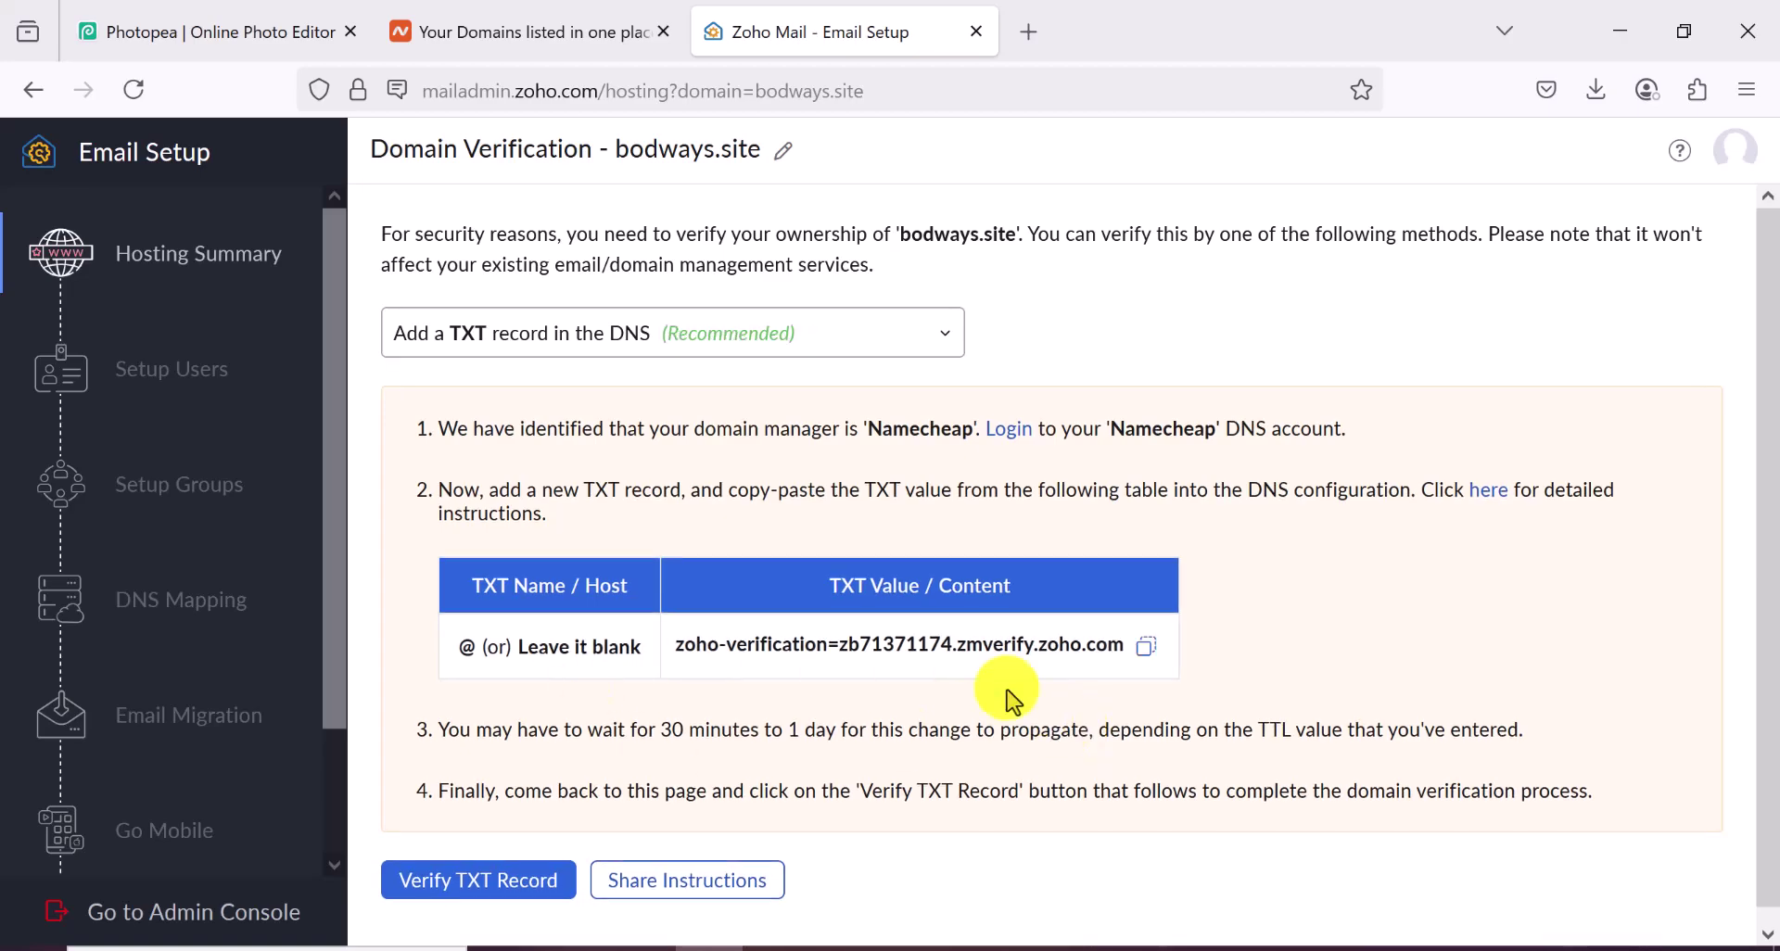
{"action": "scroll", "coordinate": [675, 649], "scroll_direction": "down", "scroll_amount": 1}
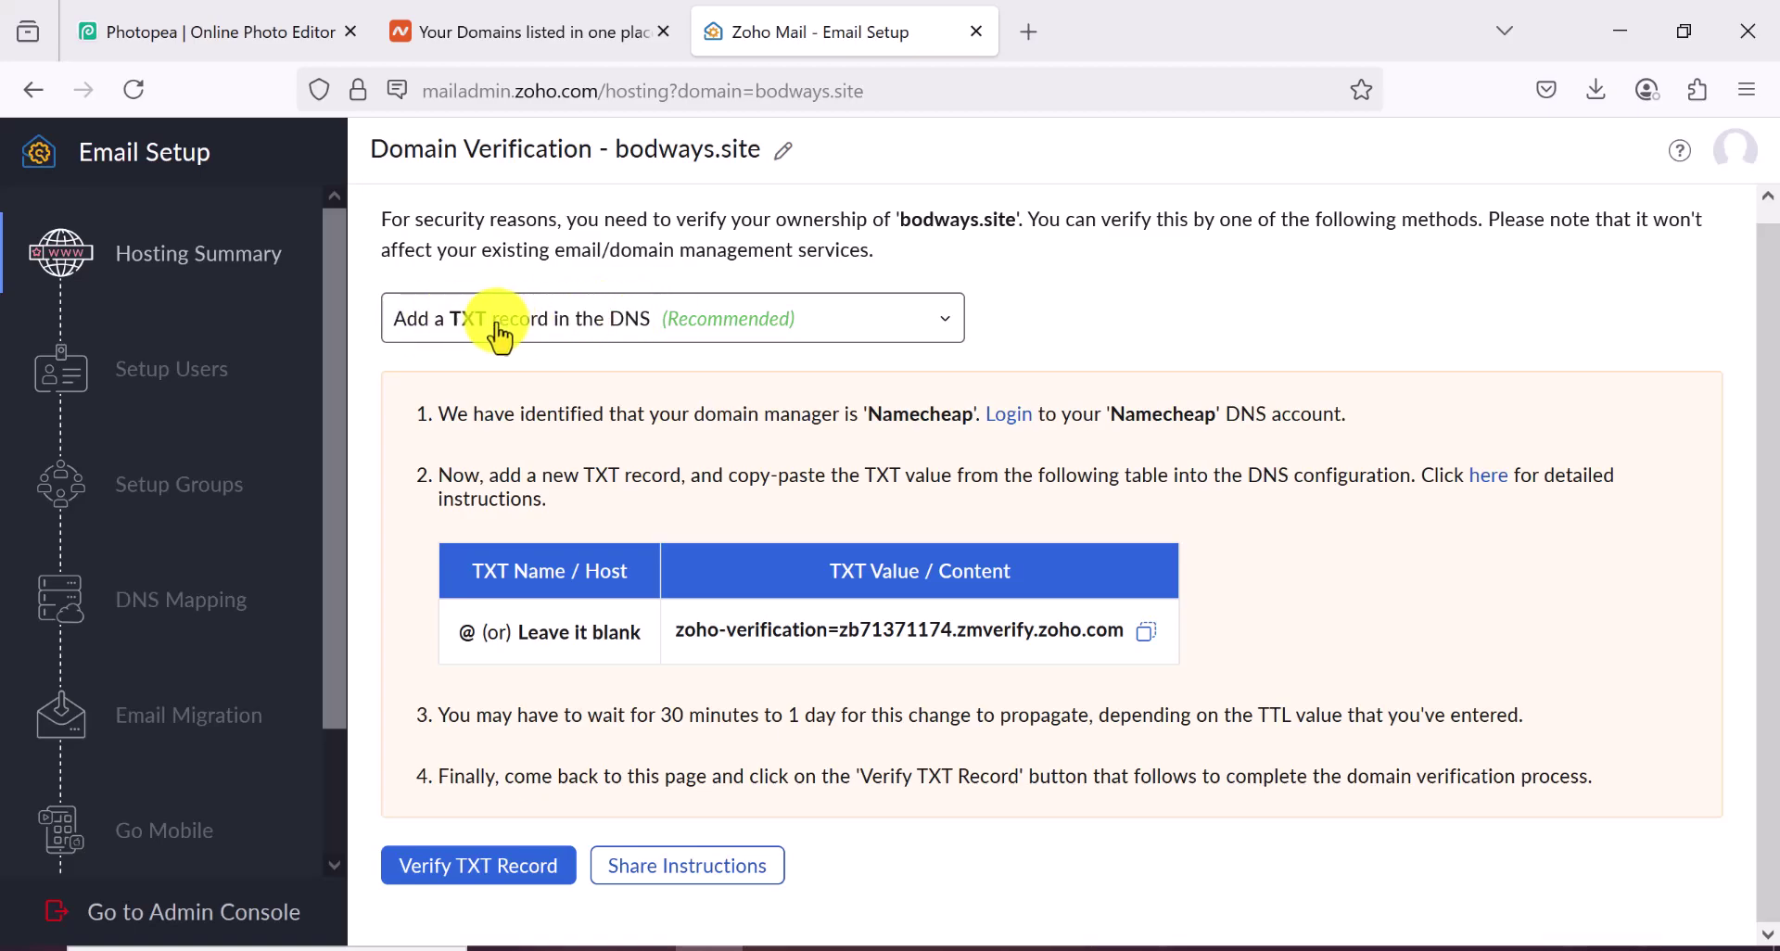
{"action": "scroll", "coordinate": [593, 334], "scroll_direction": "up", "scroll_amount": 1}
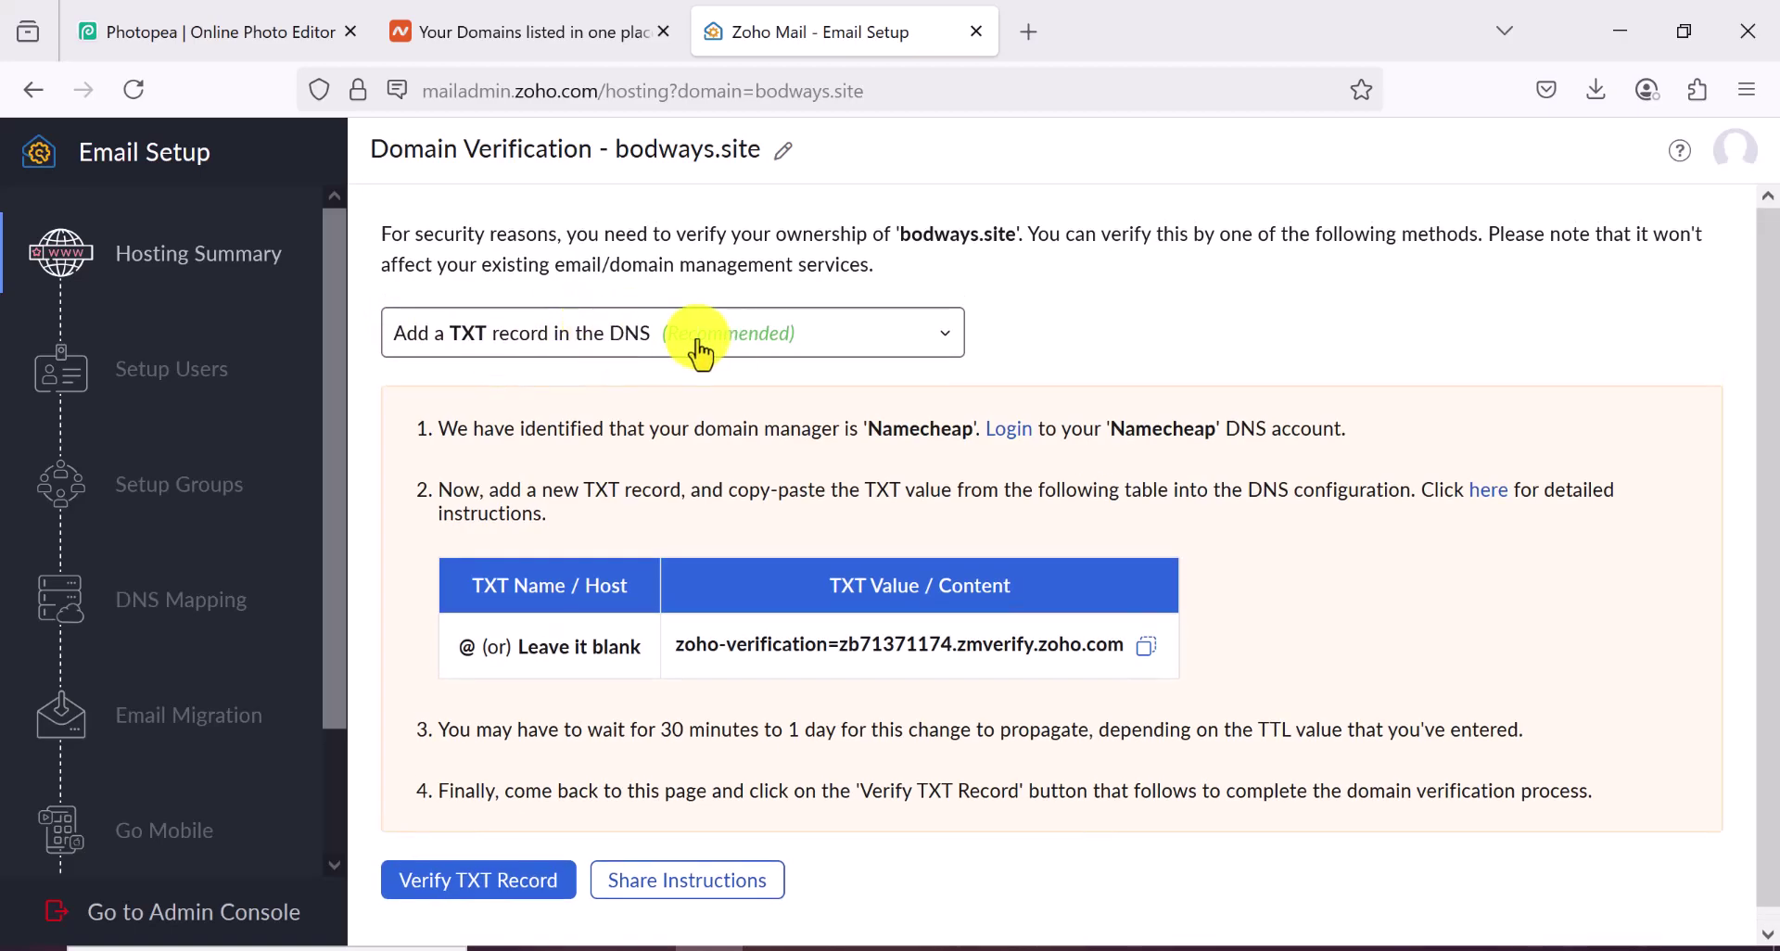
{"action": "left_click", "coordinate": [941, 339]}
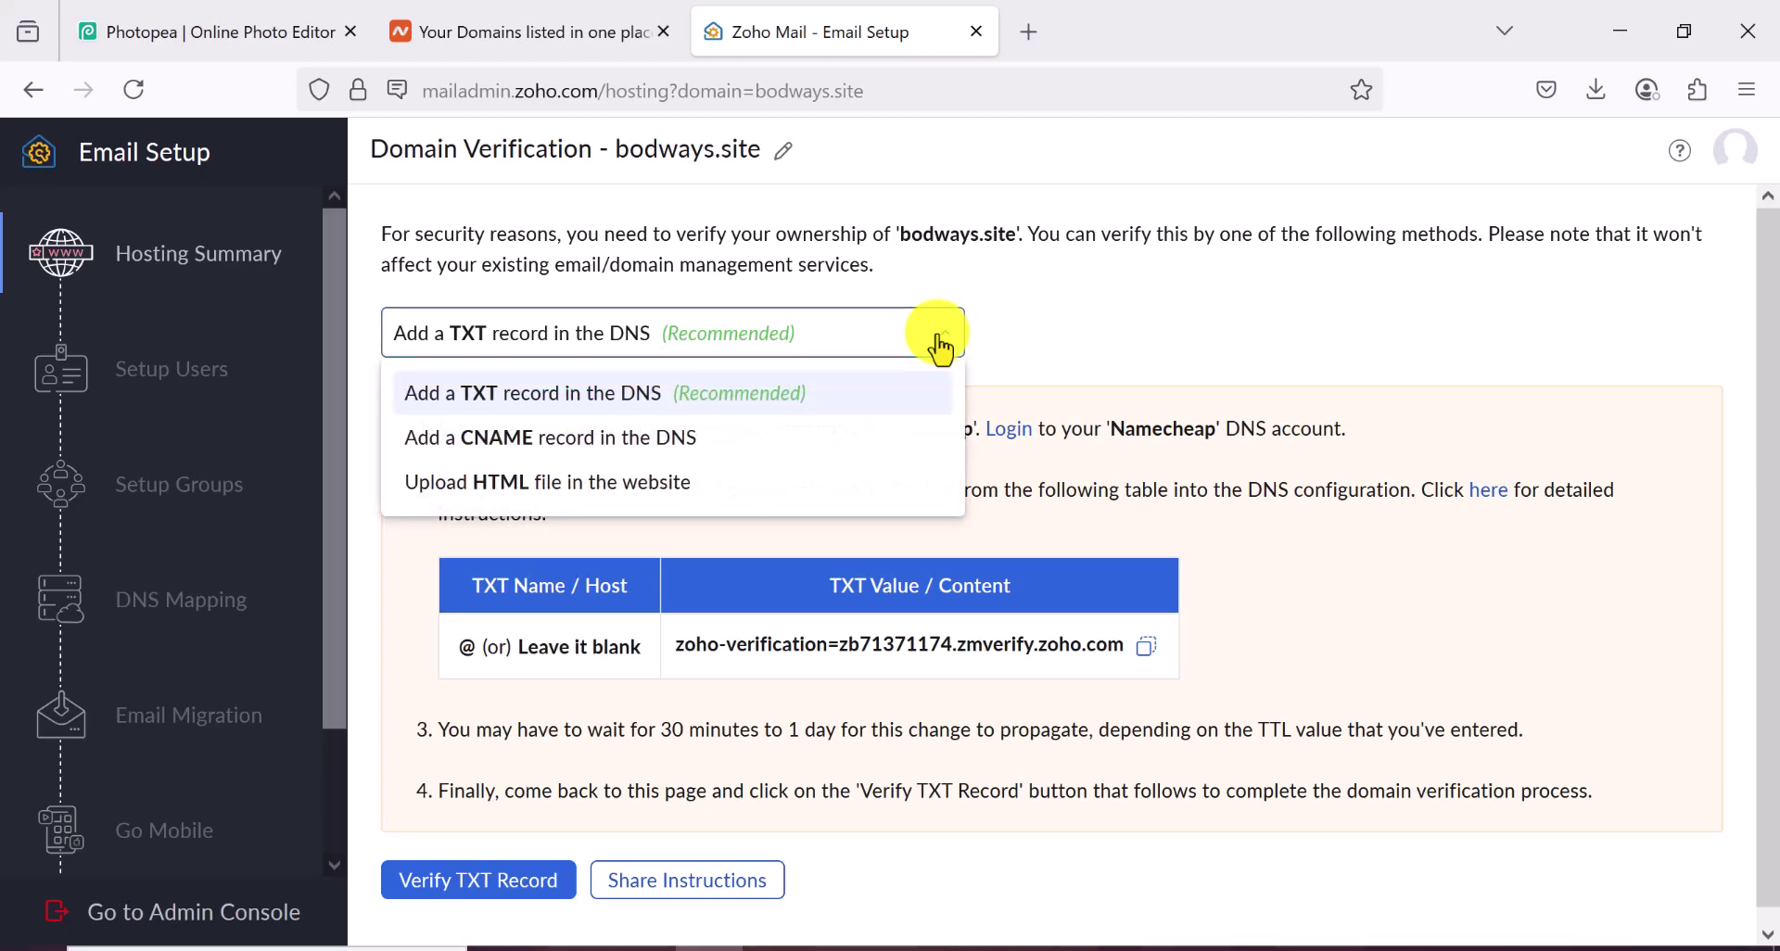
{"action": "left_click", "coordinate": [598, 351]}
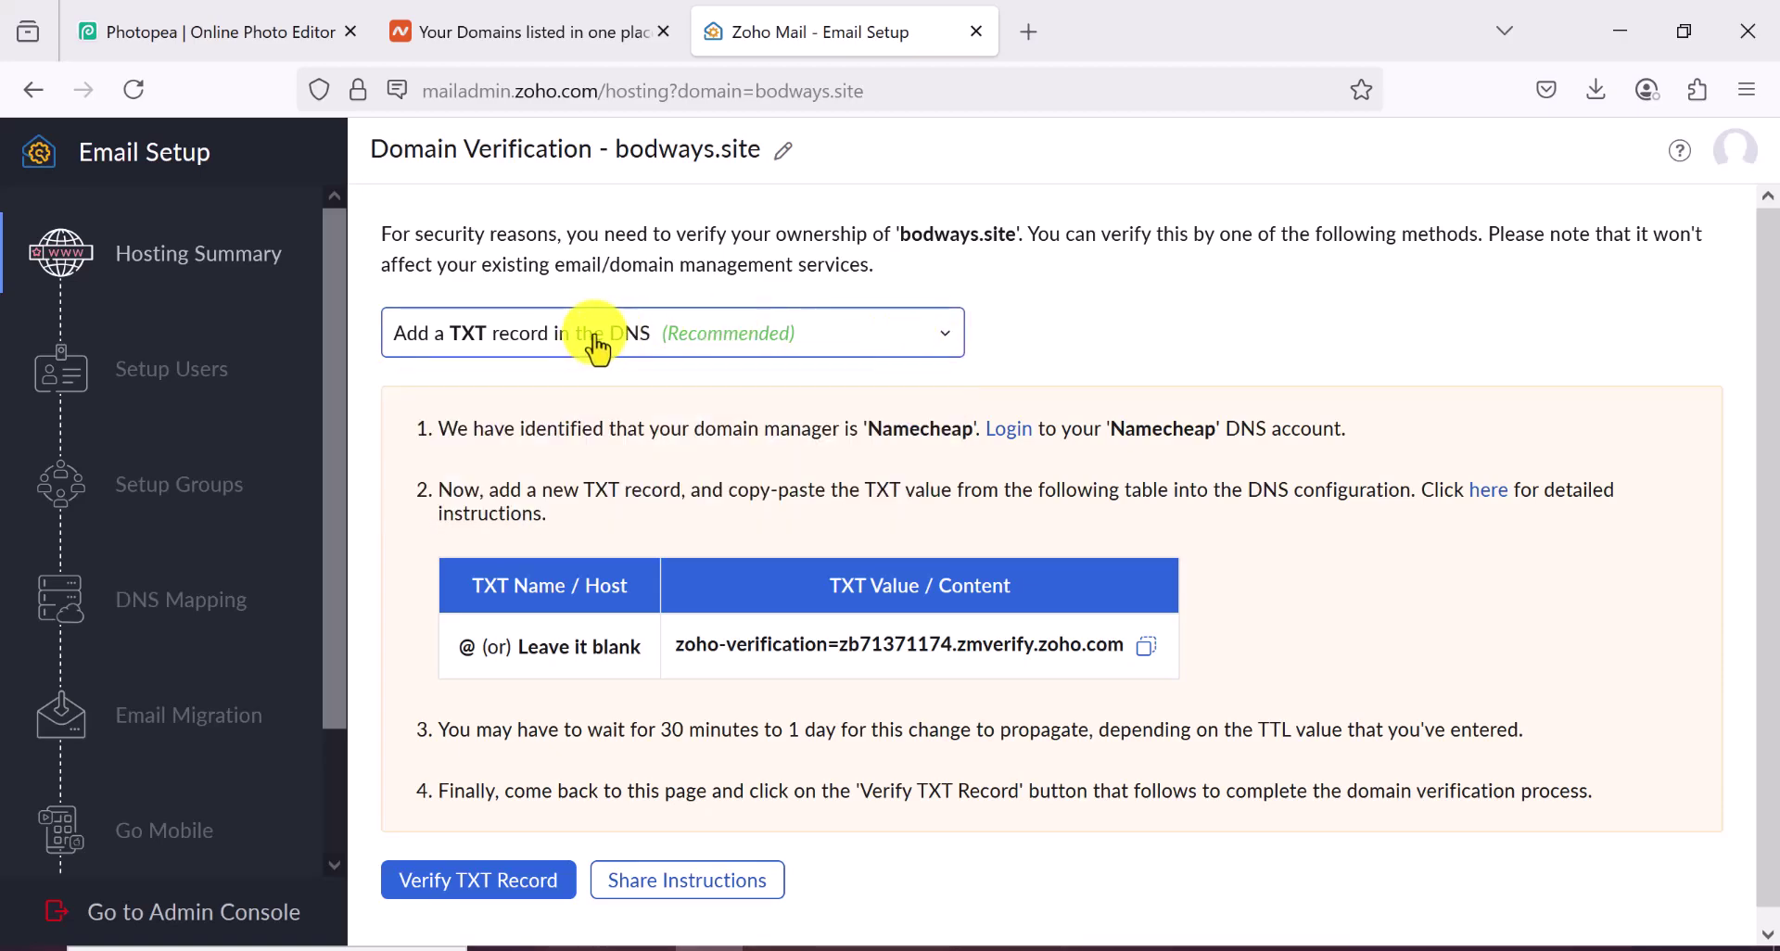
{"action": "scroll", "coordinate": [742, 510], "scroll_direction": "down", "scroll_amount": 1}
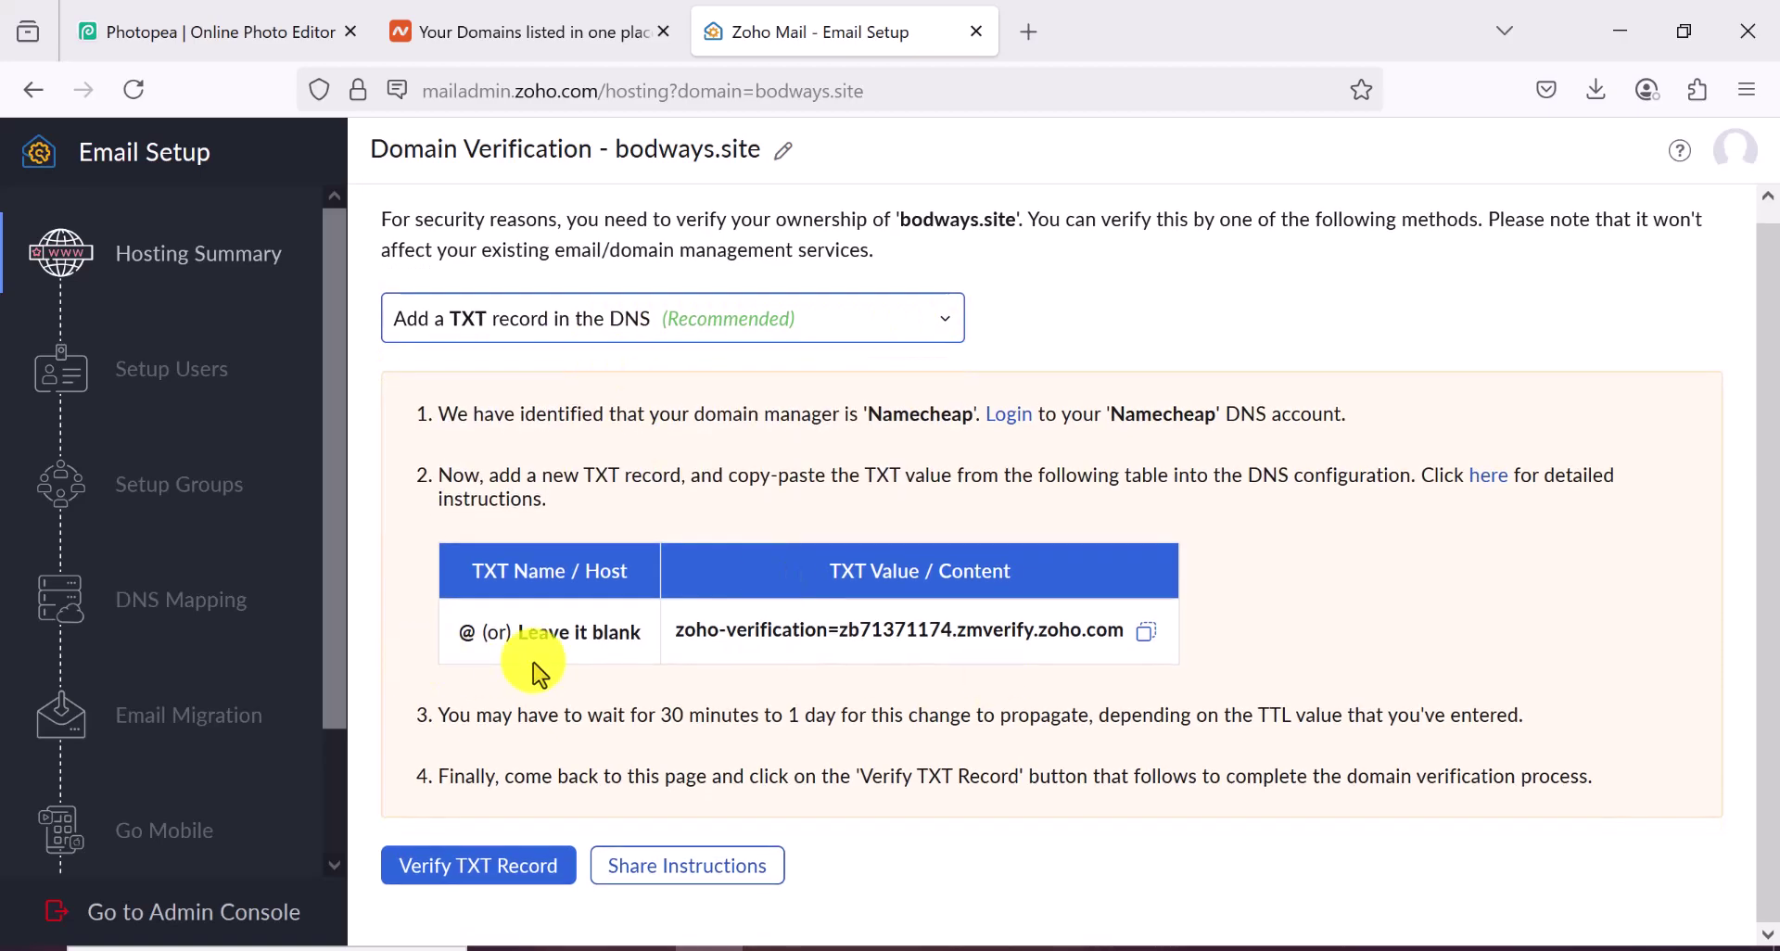
{"action": "left_click", "coordinate": [1147, 634]}
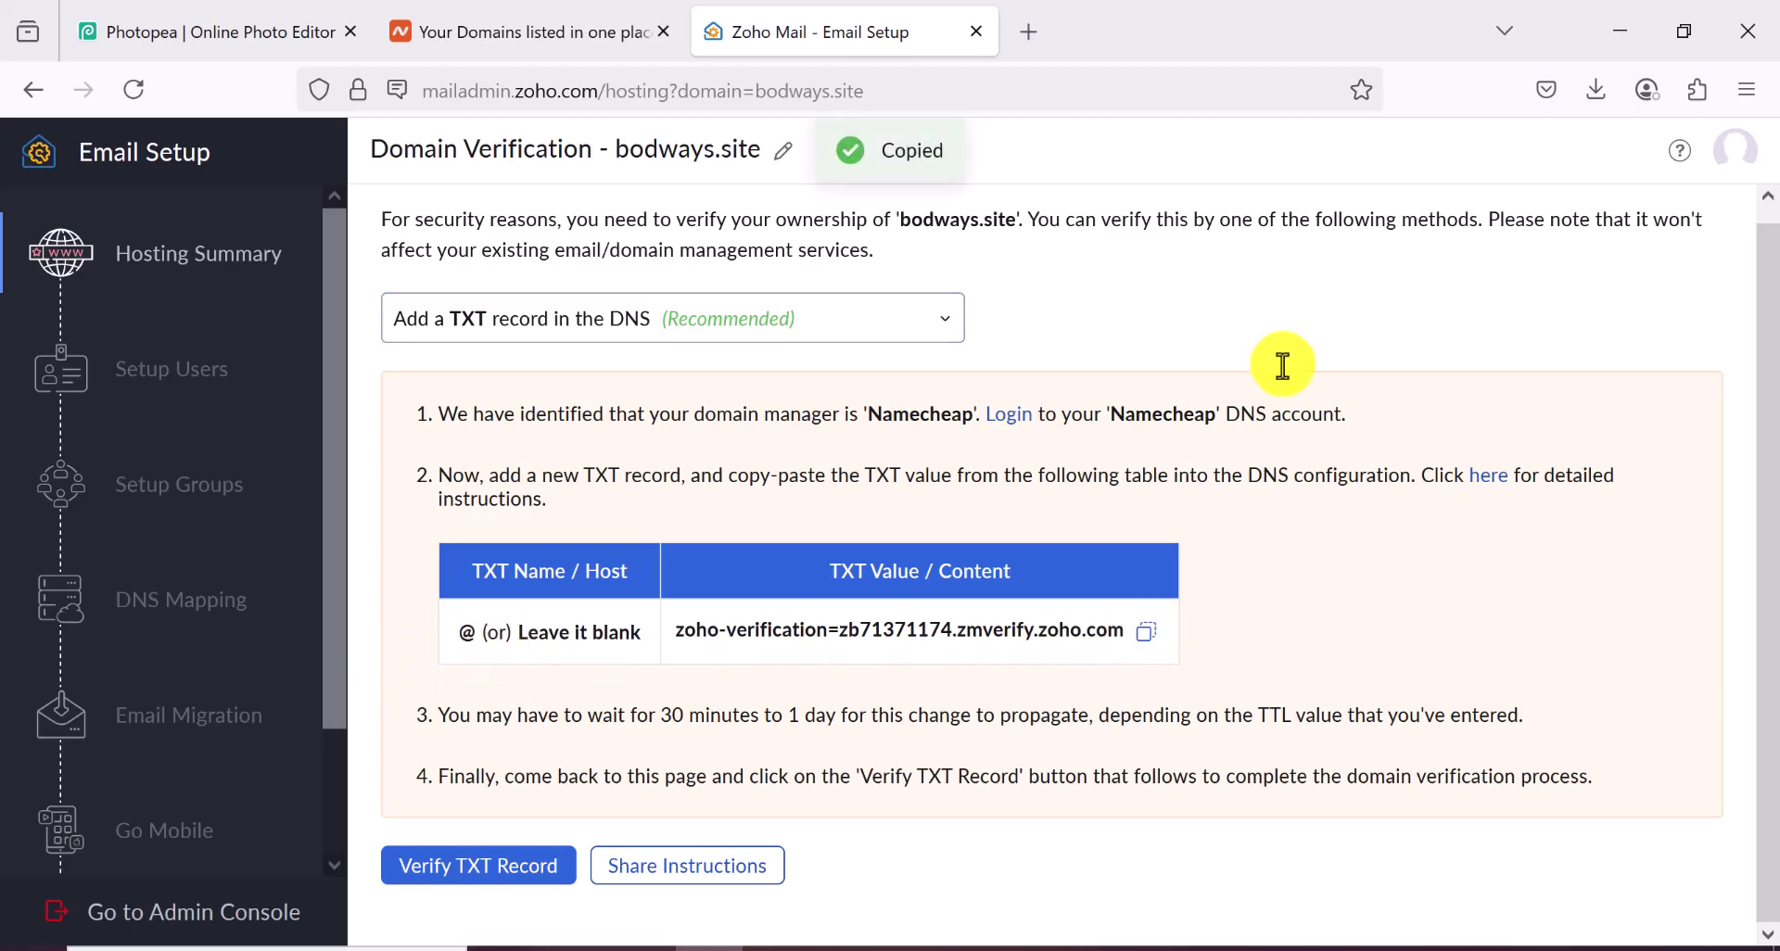
{"action": "left_click", "coordinate": [492, 37]}
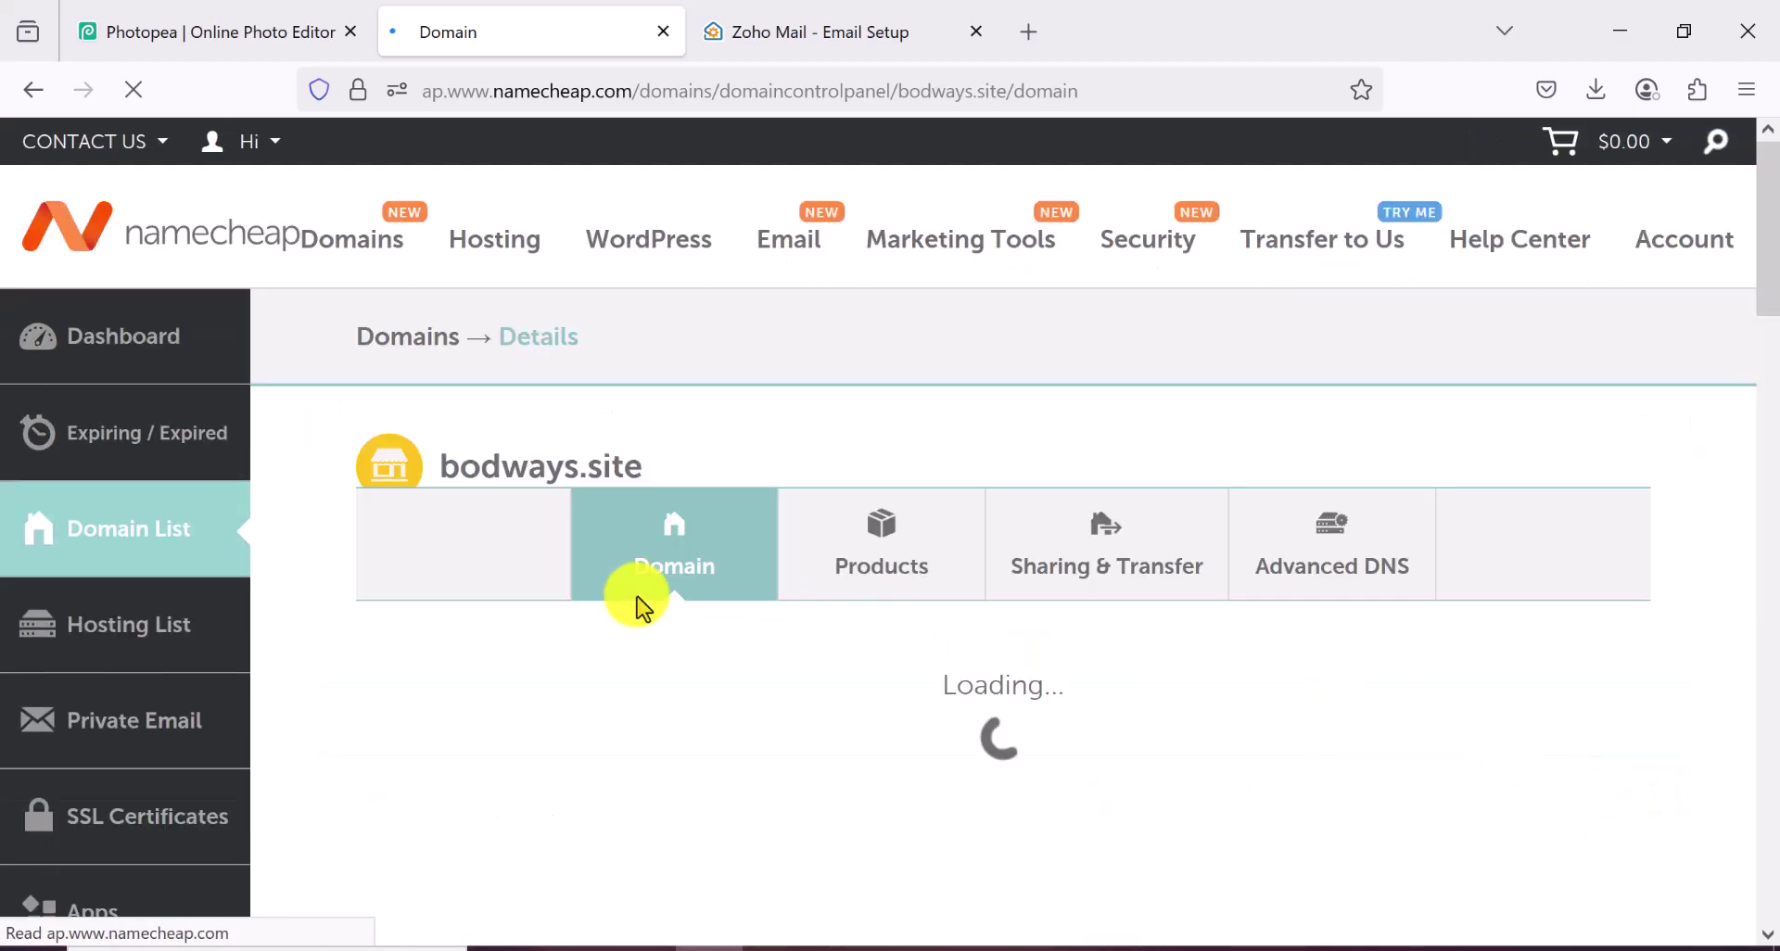
Step: Scroll through bodways.site's Namecheap details, active through Apr 23, 2026 with BasicDNS
{"action": "scroll", "coordinate": [677, 598], "scroll_direction": "down", "scroll_amount": 2}
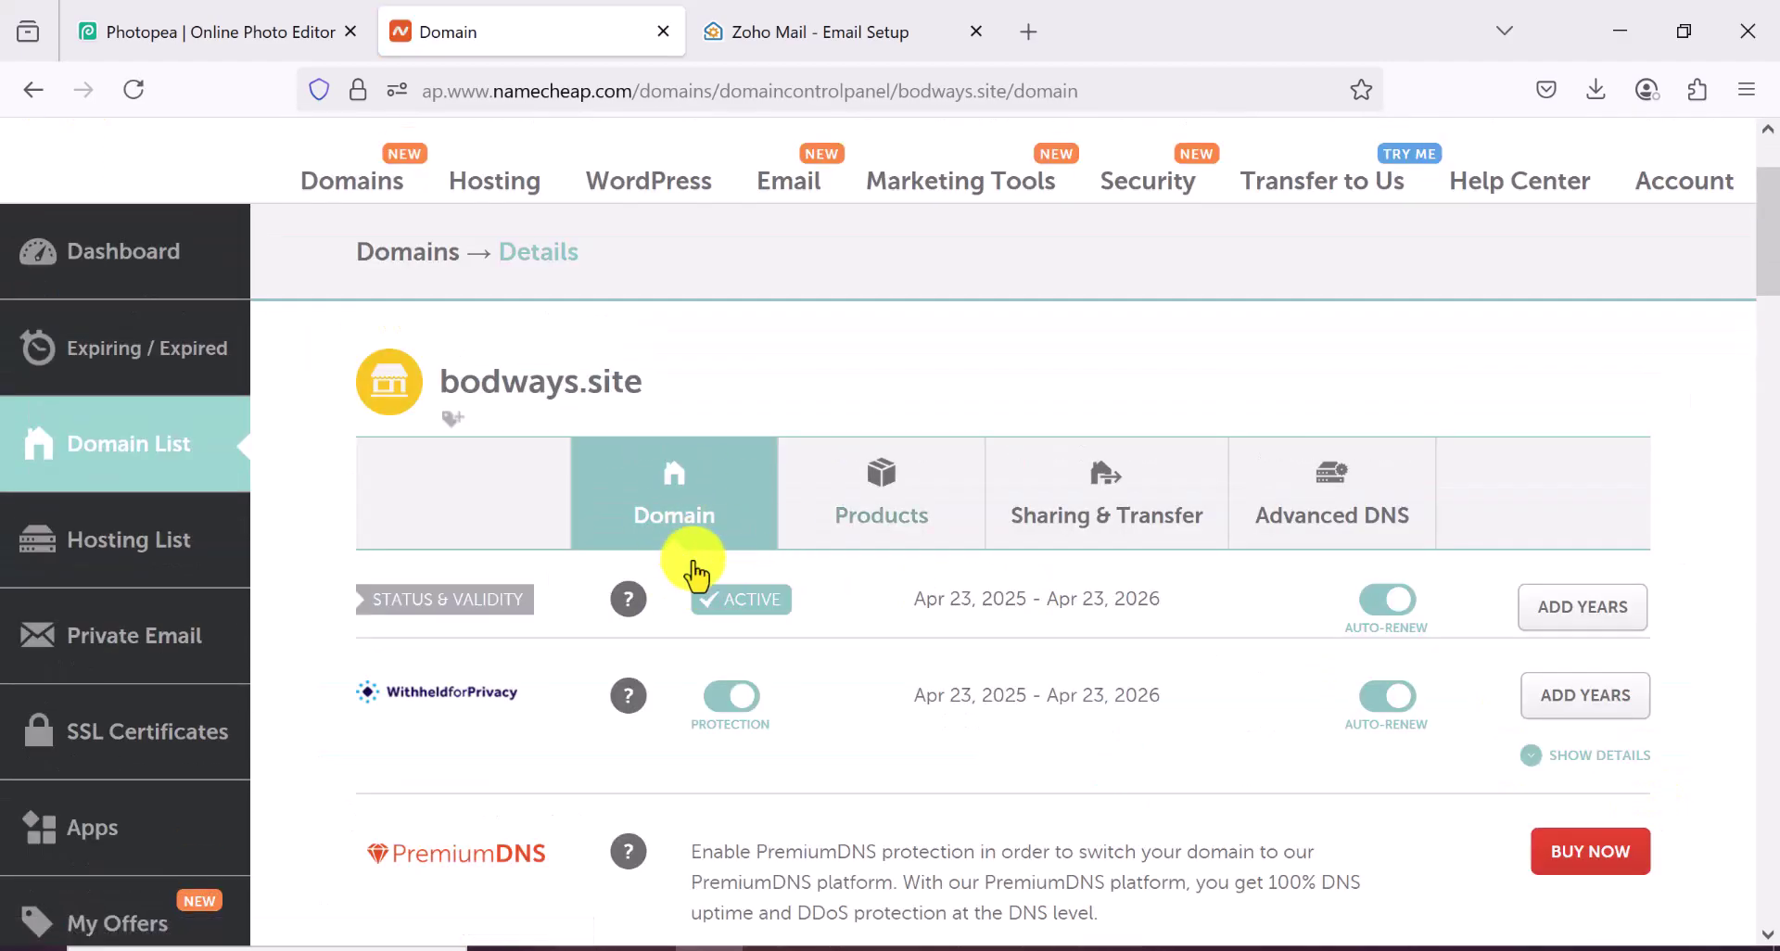
{"action": "scroll", "coordinate": [748, 584], "scroll_direction": "down", "scroll_amount": 5}
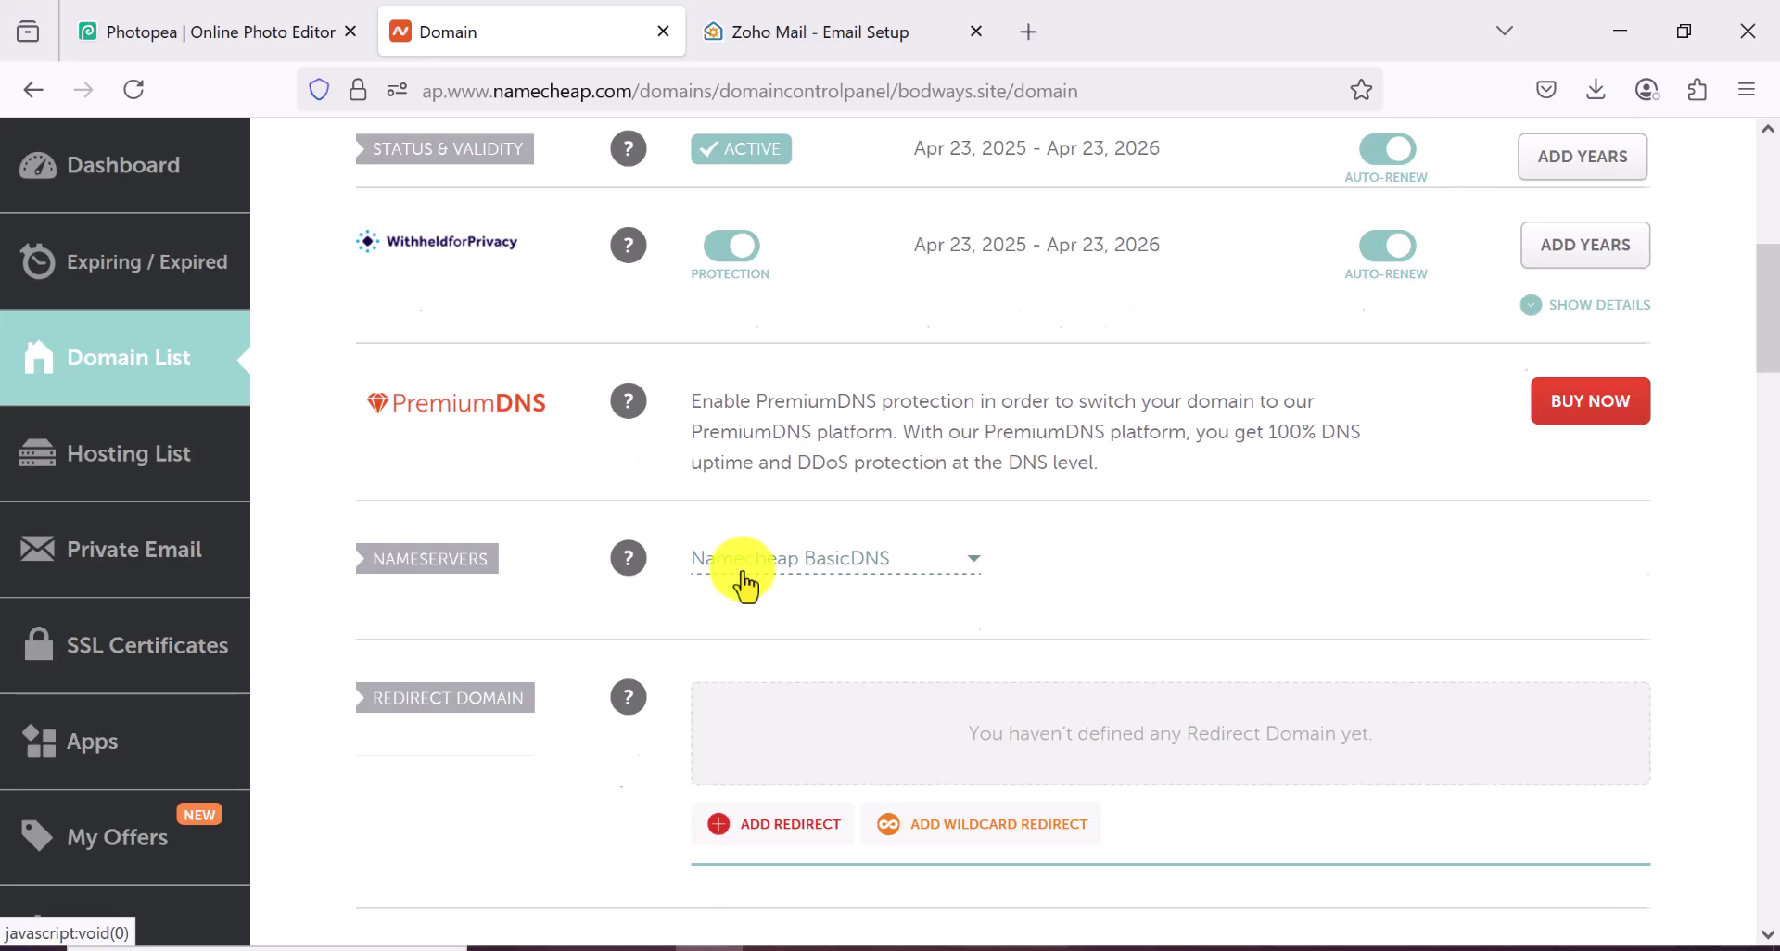
{"action": "scroll", "coordinate": [739, 580], "scroll_direction": "up", "scroll_amount": 5}
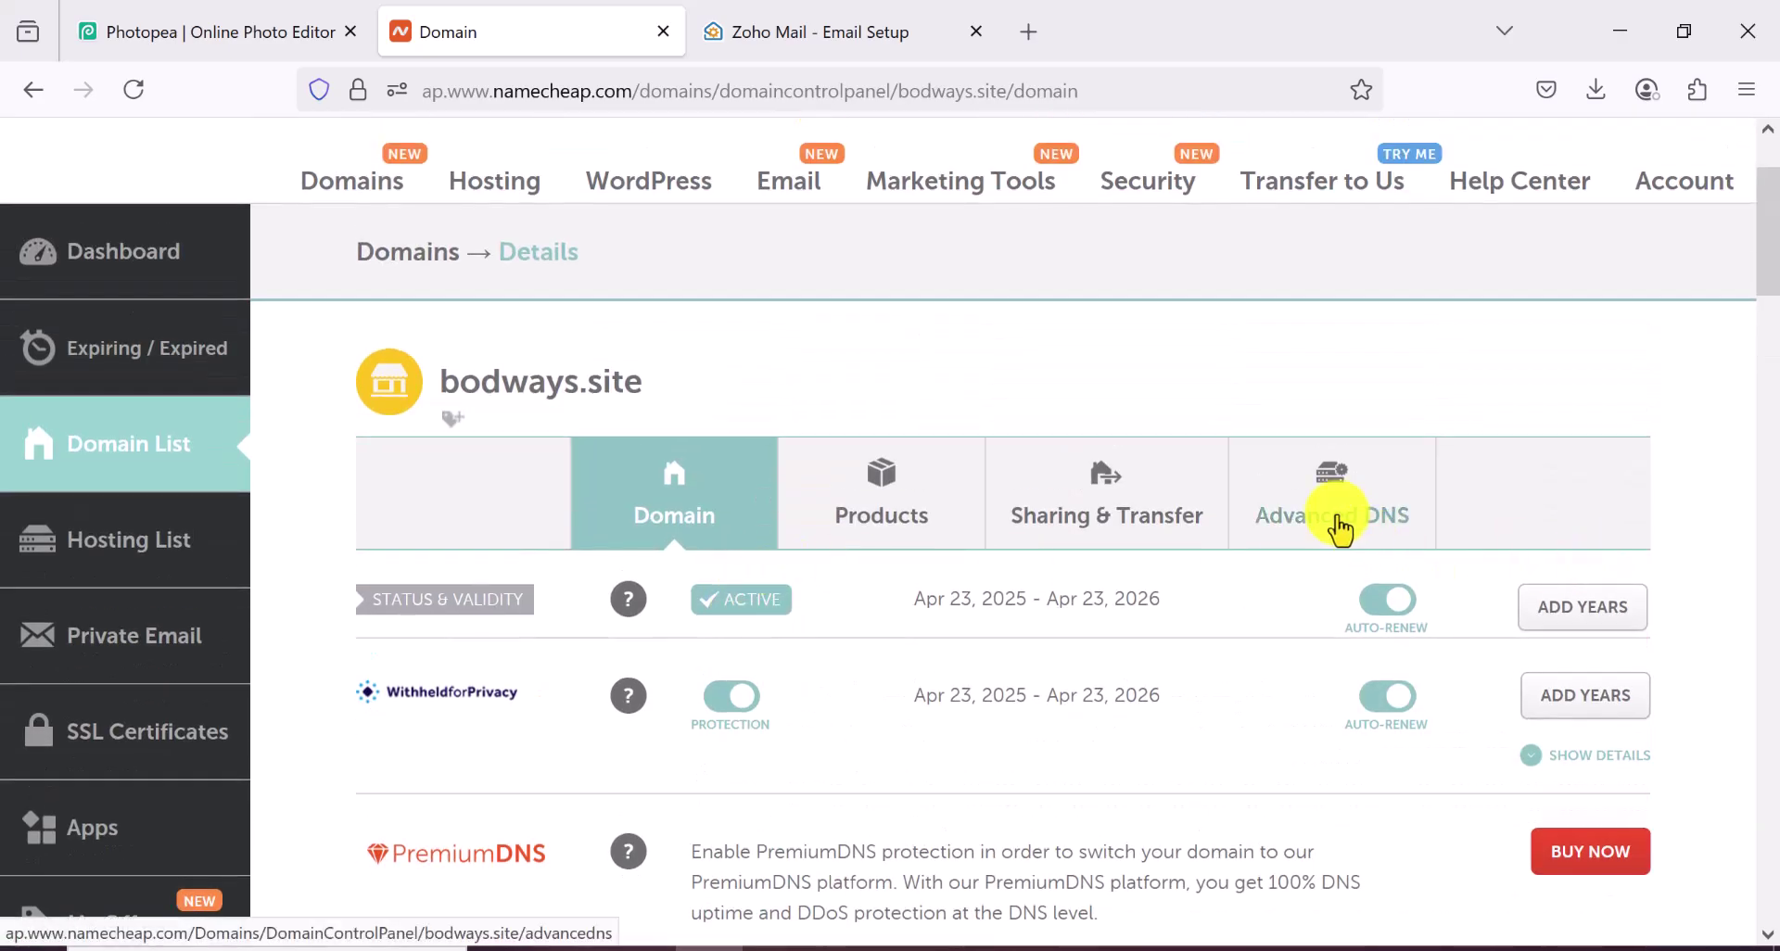
Step: Open Advanced DNS for bodways.site and look over its existing host records
{"action": "left_click", "coordinate": [1340, 529]}
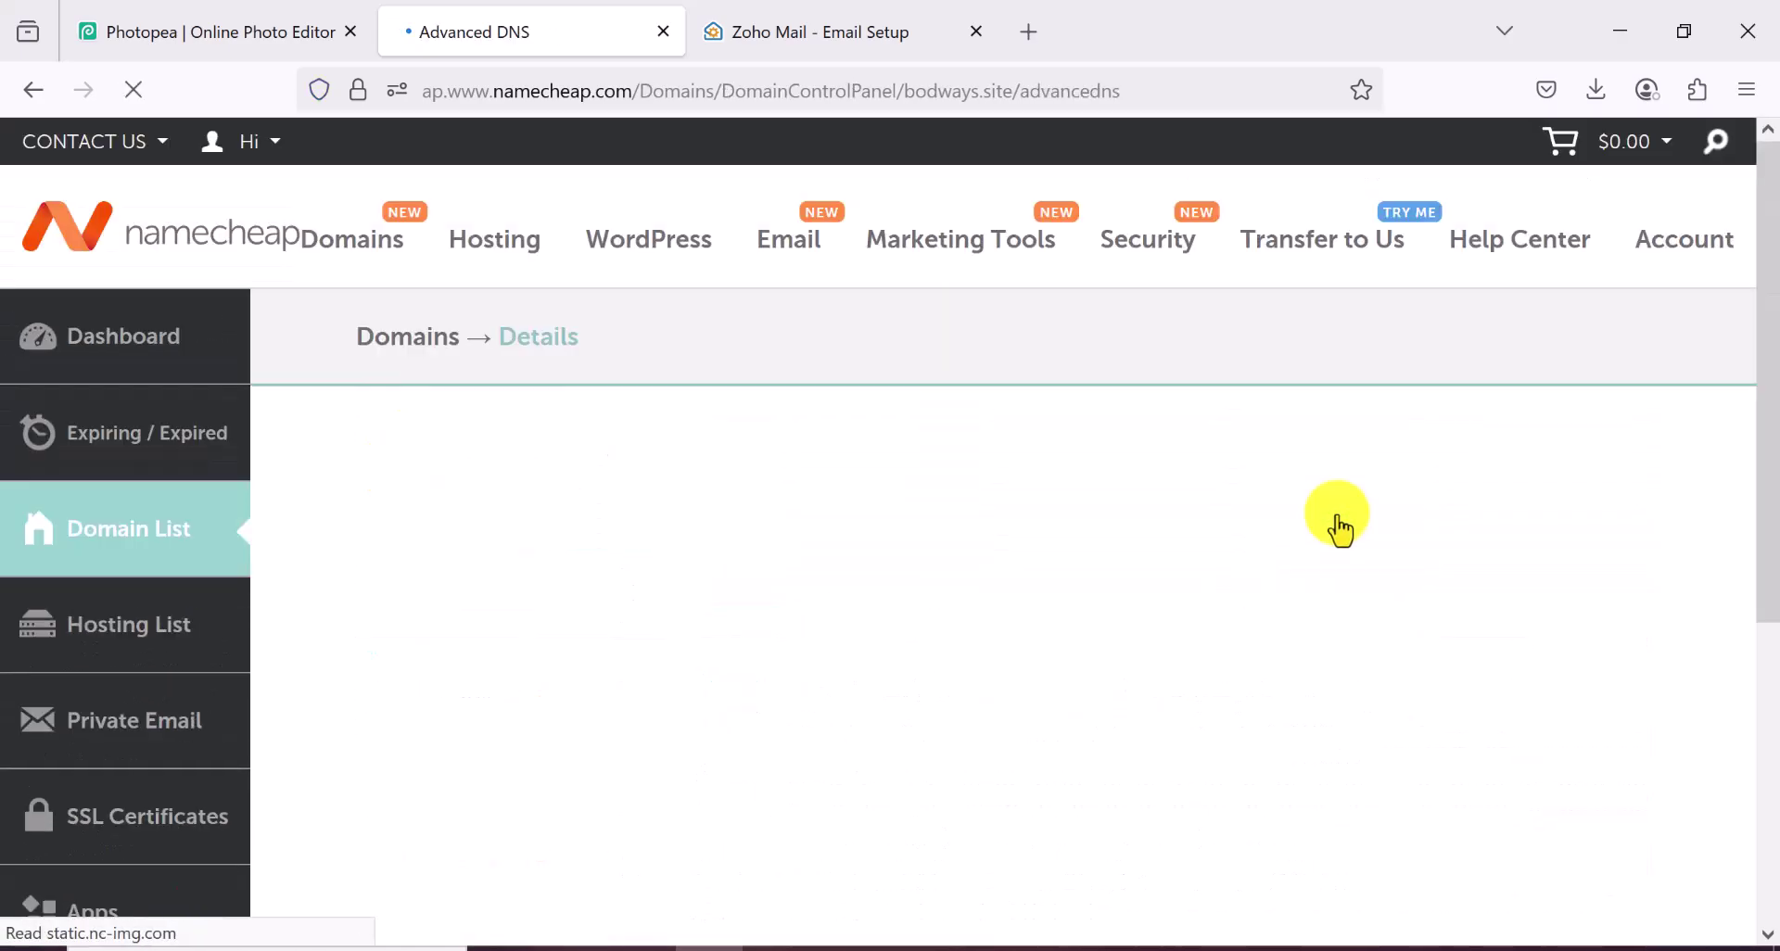
{"action": "scroll", "coordinate": [1341, 529], "scroll_direction": "down", "scroll_amount": 4}
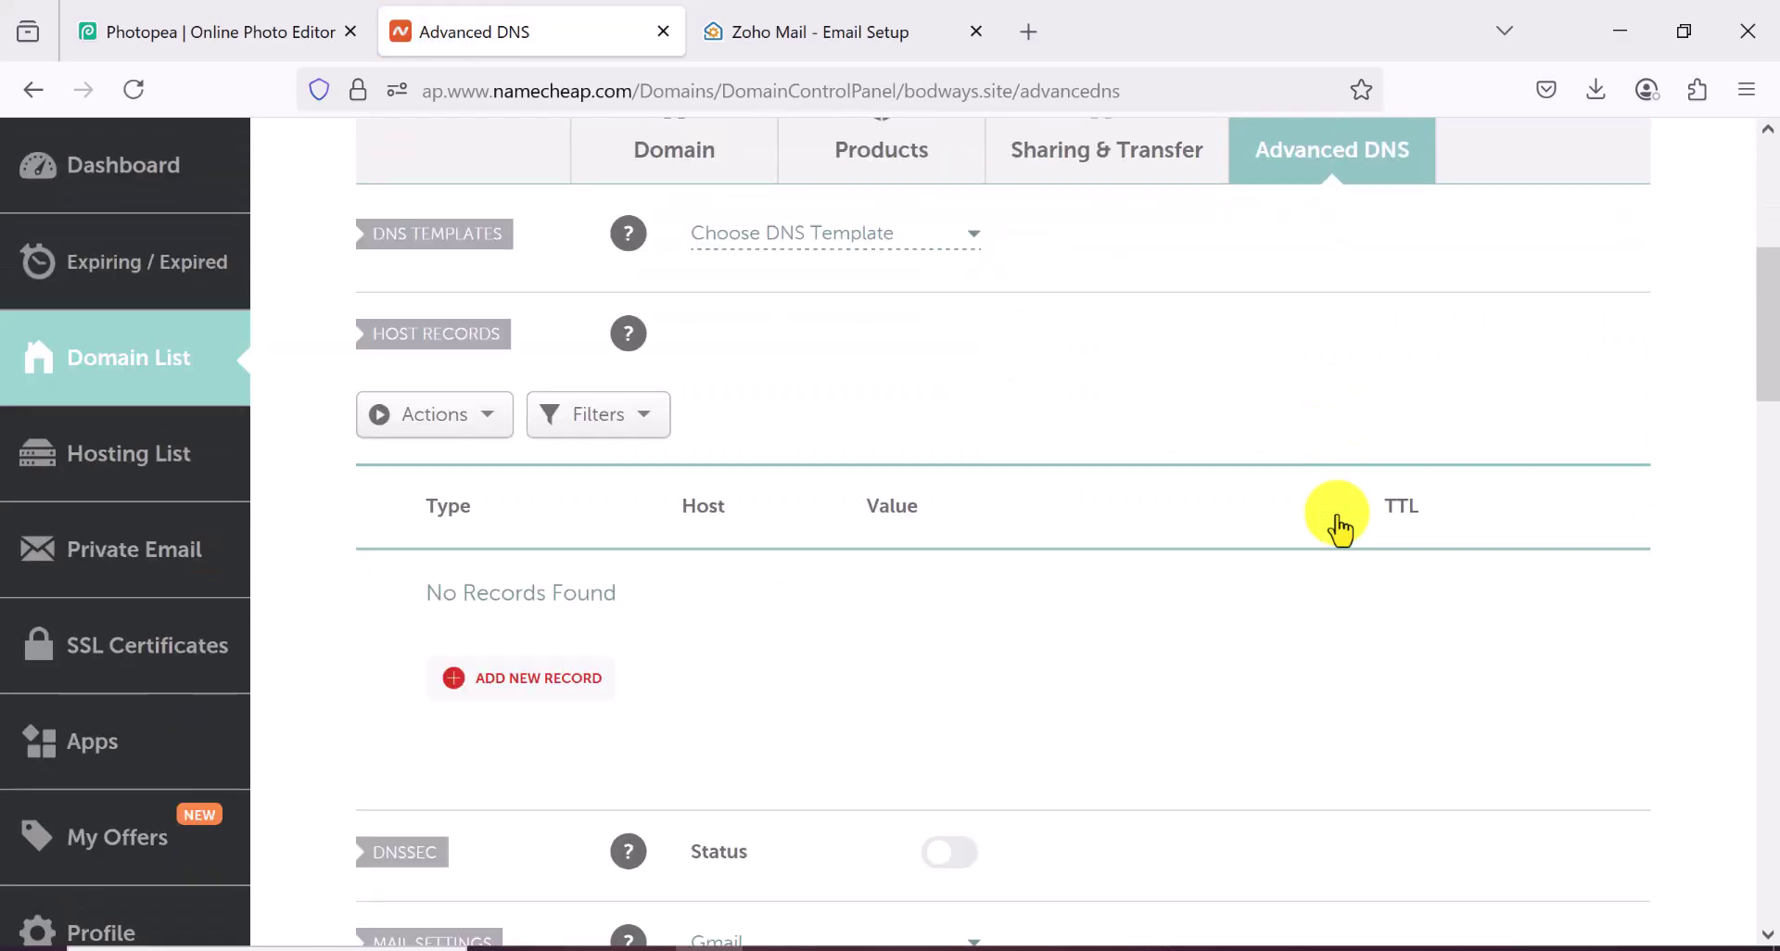
{"action": "scroll", "coordinate": [1342, 524], "scroll_direction": "up", "scroll_amount": 2}
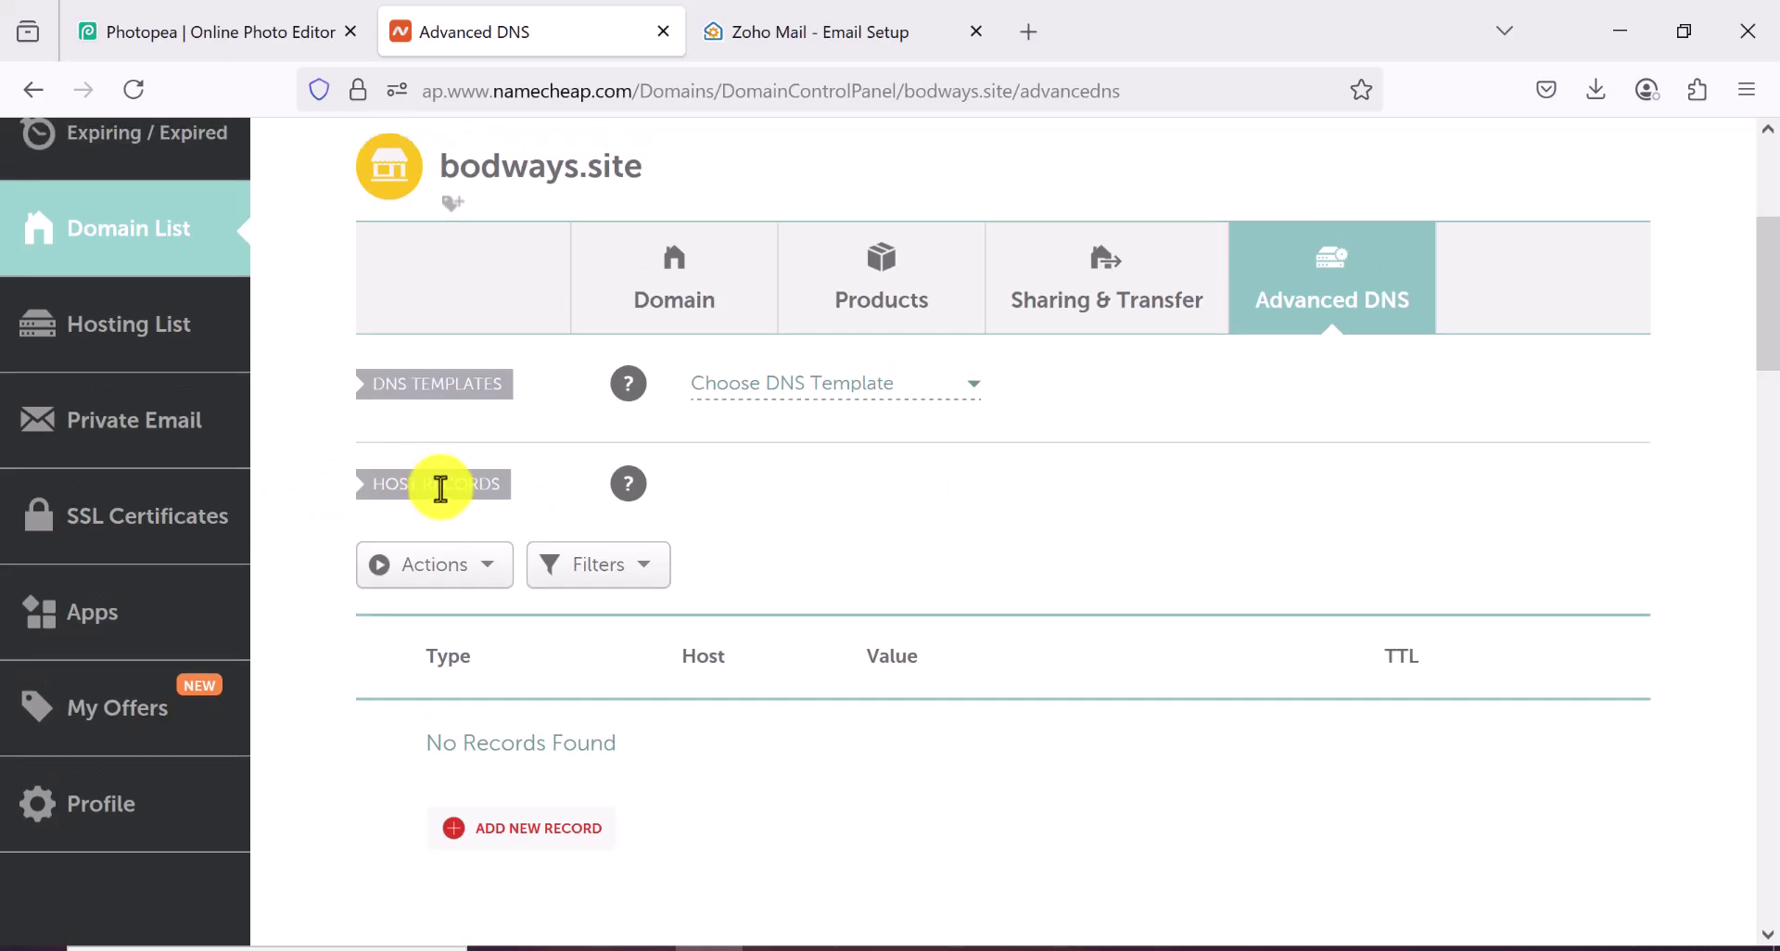
{"action": "scroll", "coordinate": [453, 489], "scroll_direction": "down", "scroll_amount": 5}
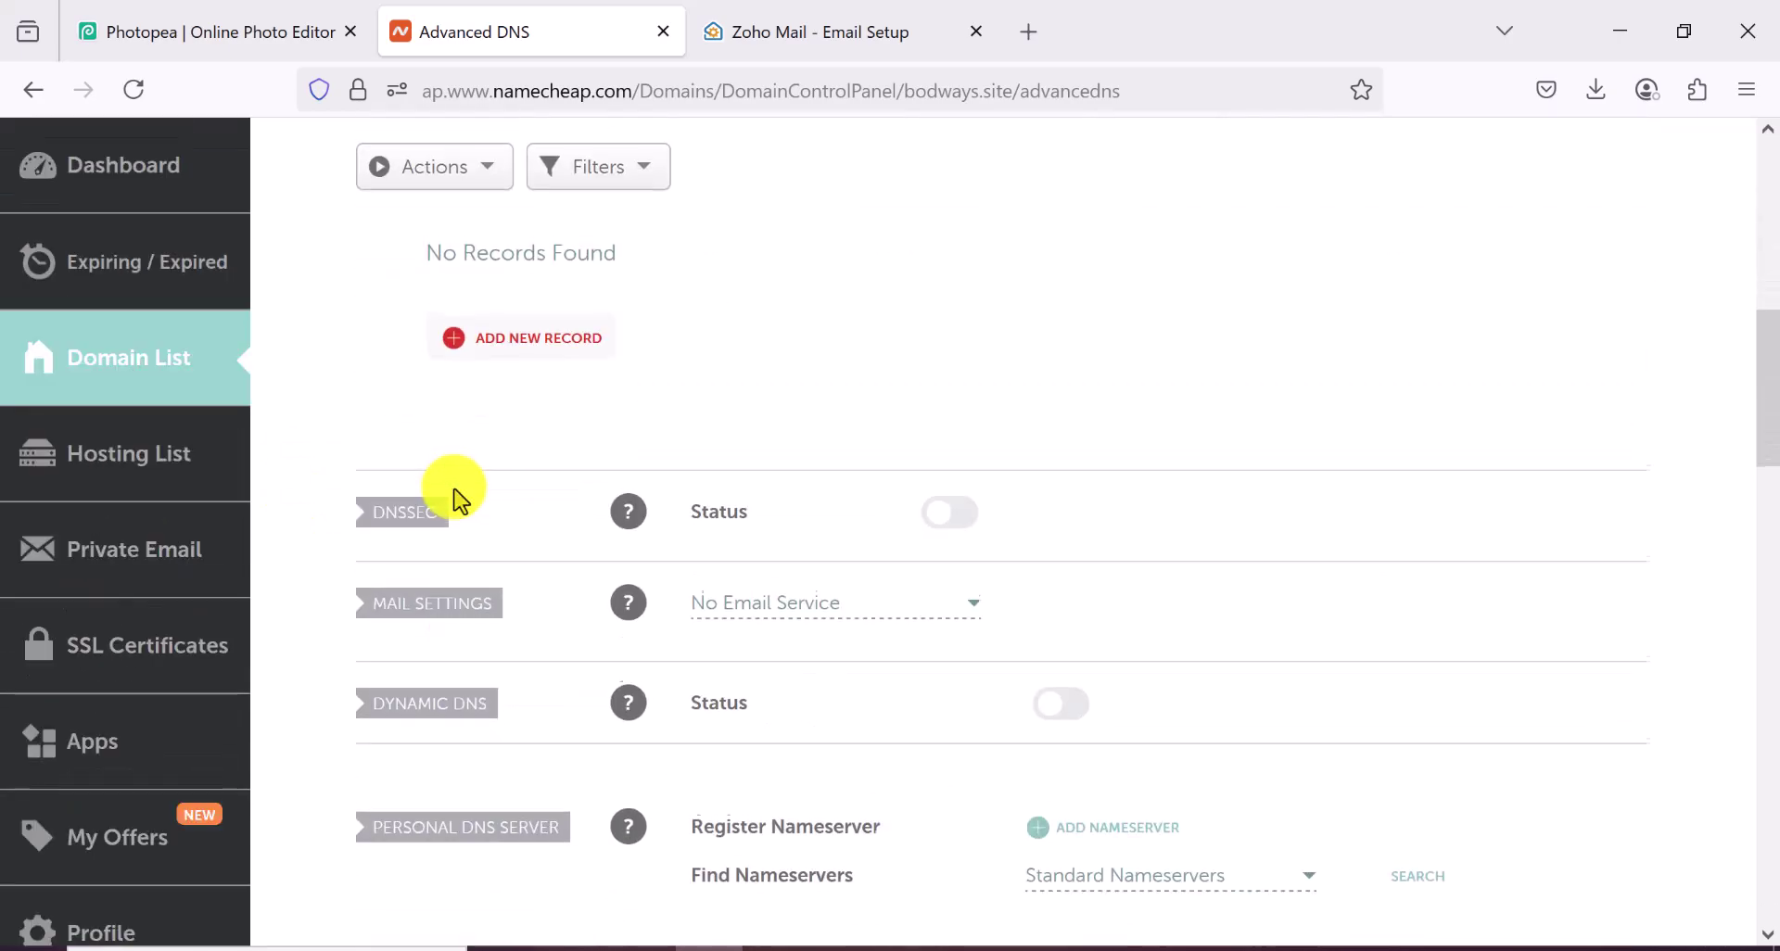
{"action": "scroll", "coordinate": [464, 489], "scroll_direction": "up", "scroll_amount": 1}
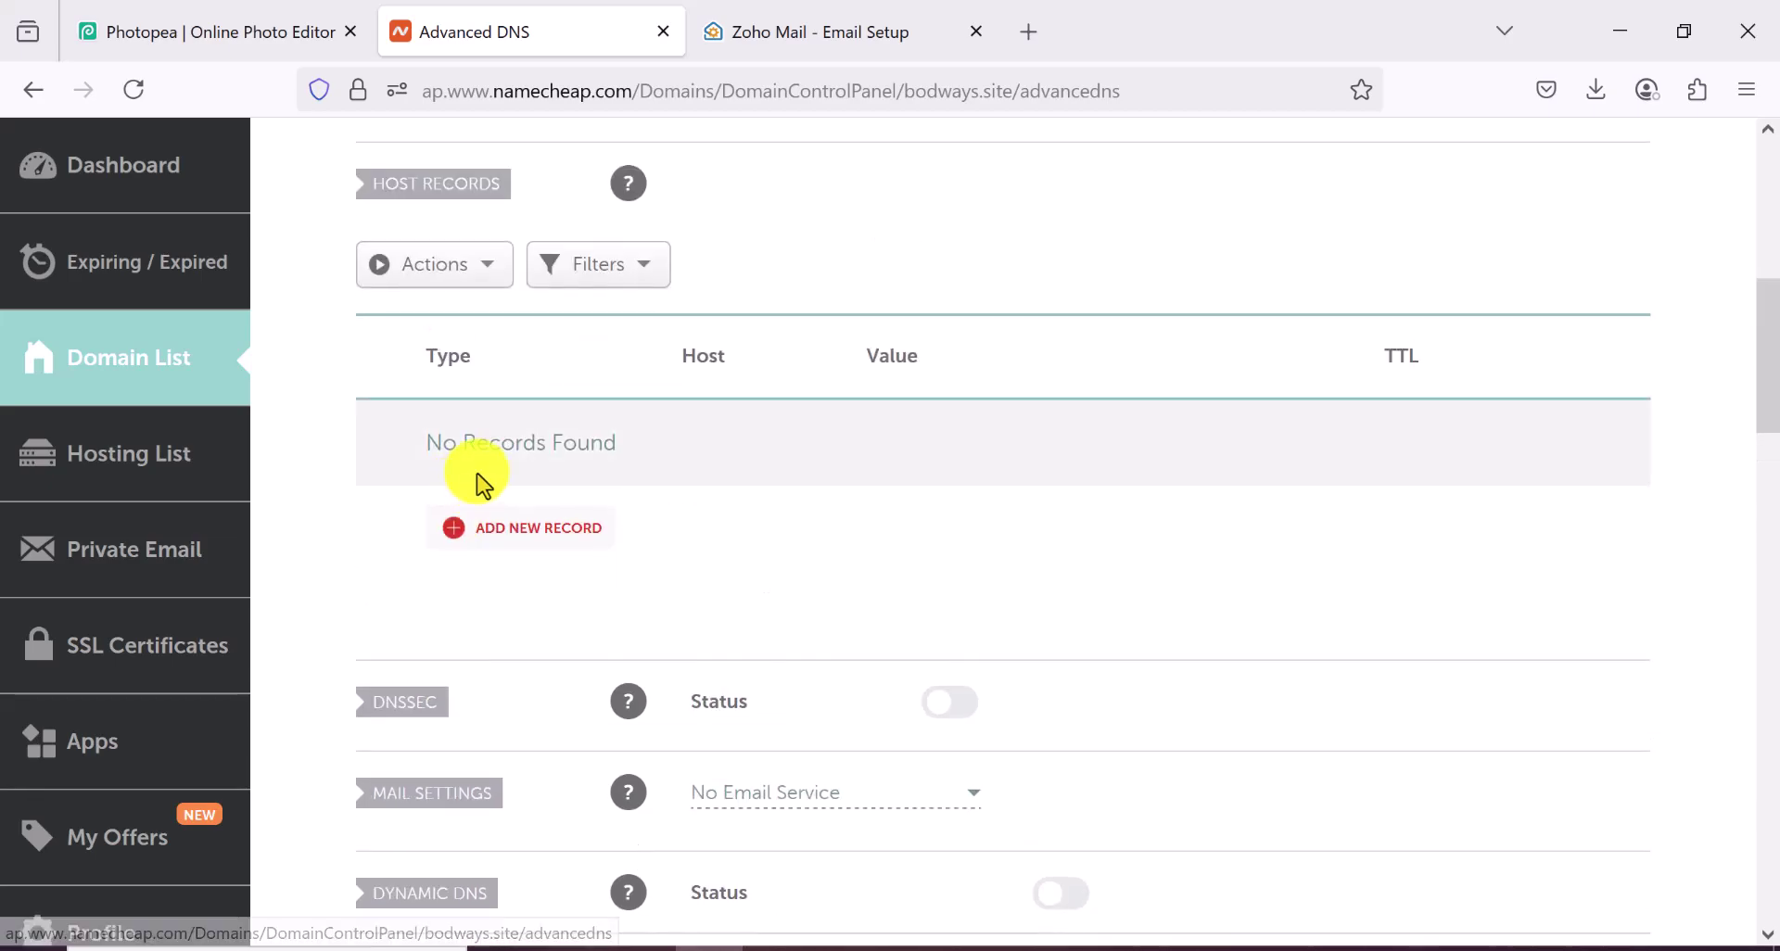
Step: Add a new TXT Record host row, then bring back Zoho Mail's verification page
{"action": "left_click", "coordinate": [520, 536]}
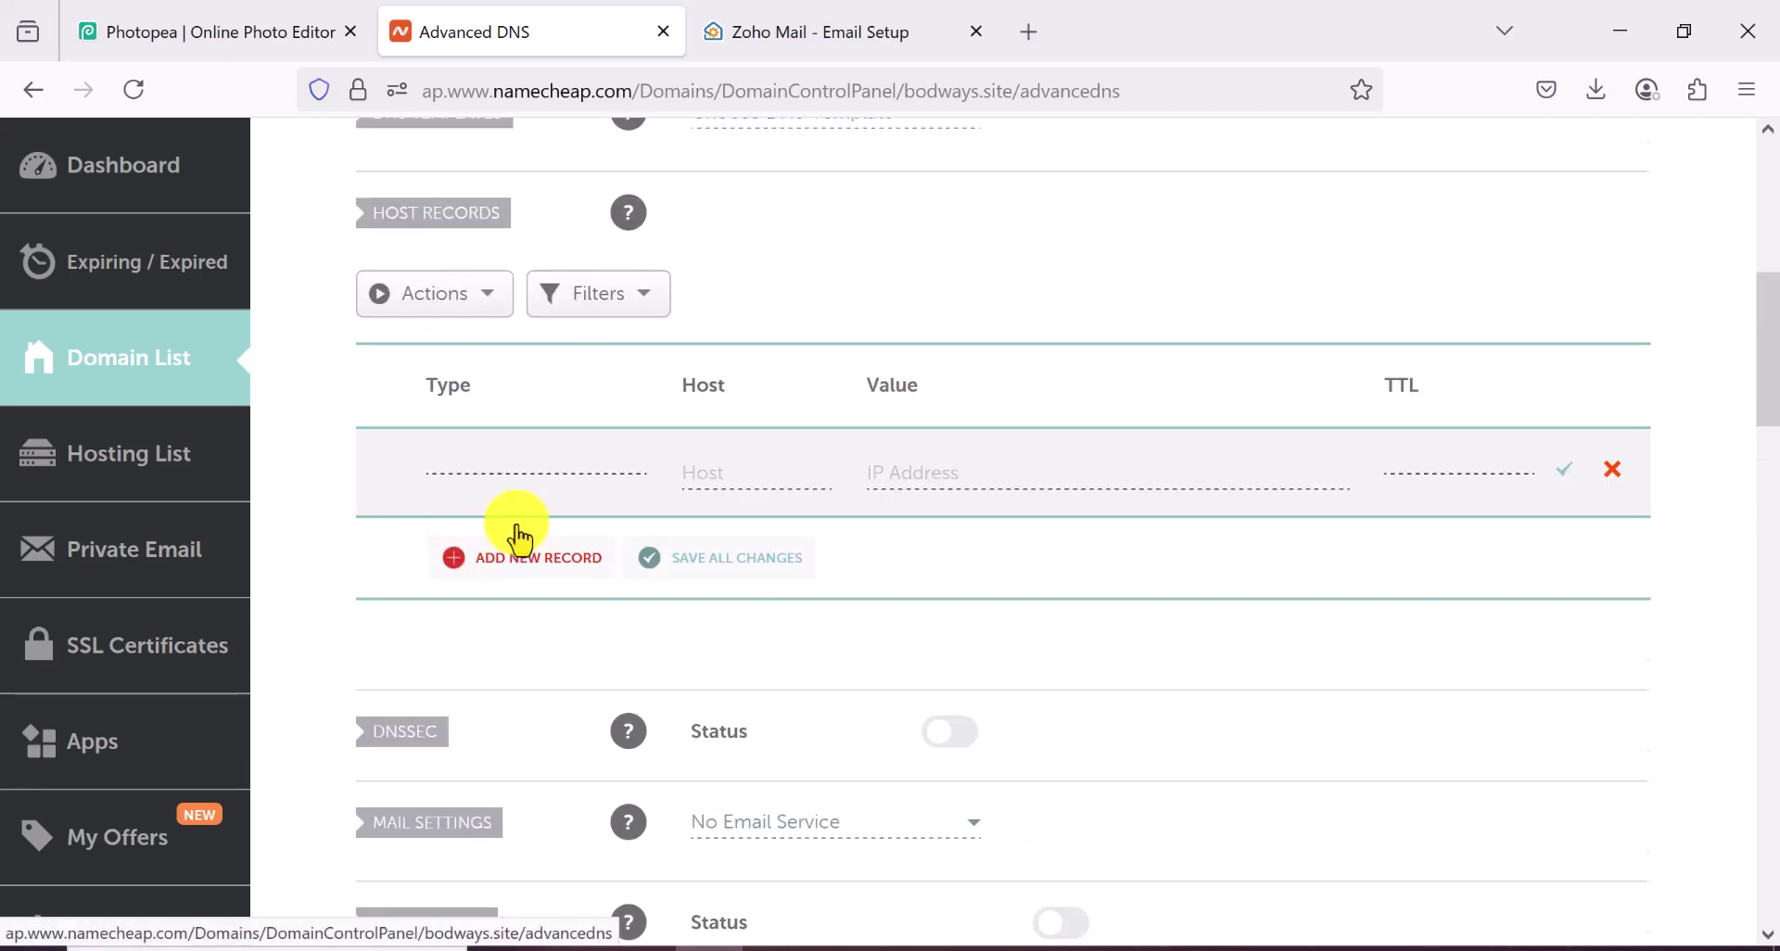
{"action": "scroll", "coordinate": [538, 636], "scroll_direction": "down", "scroll_amount": 2}
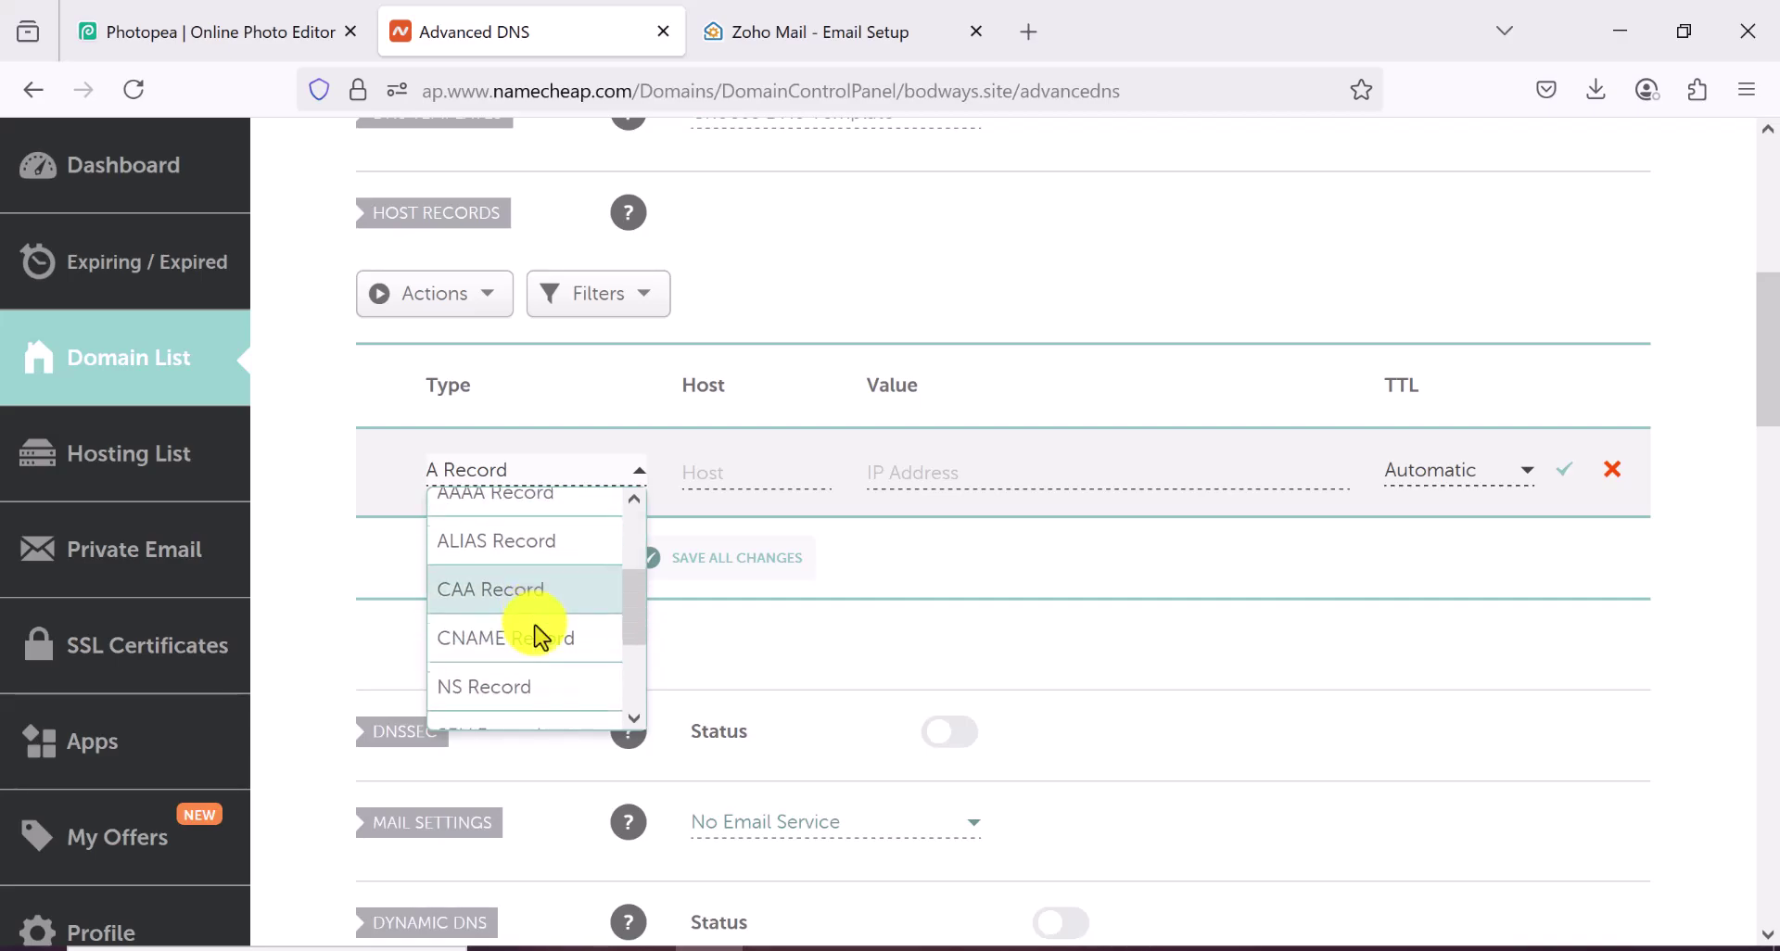
{"action": "scroll", "coordinate": [535, 628], "scroll_direction": "down", "scroll_amount": 3}
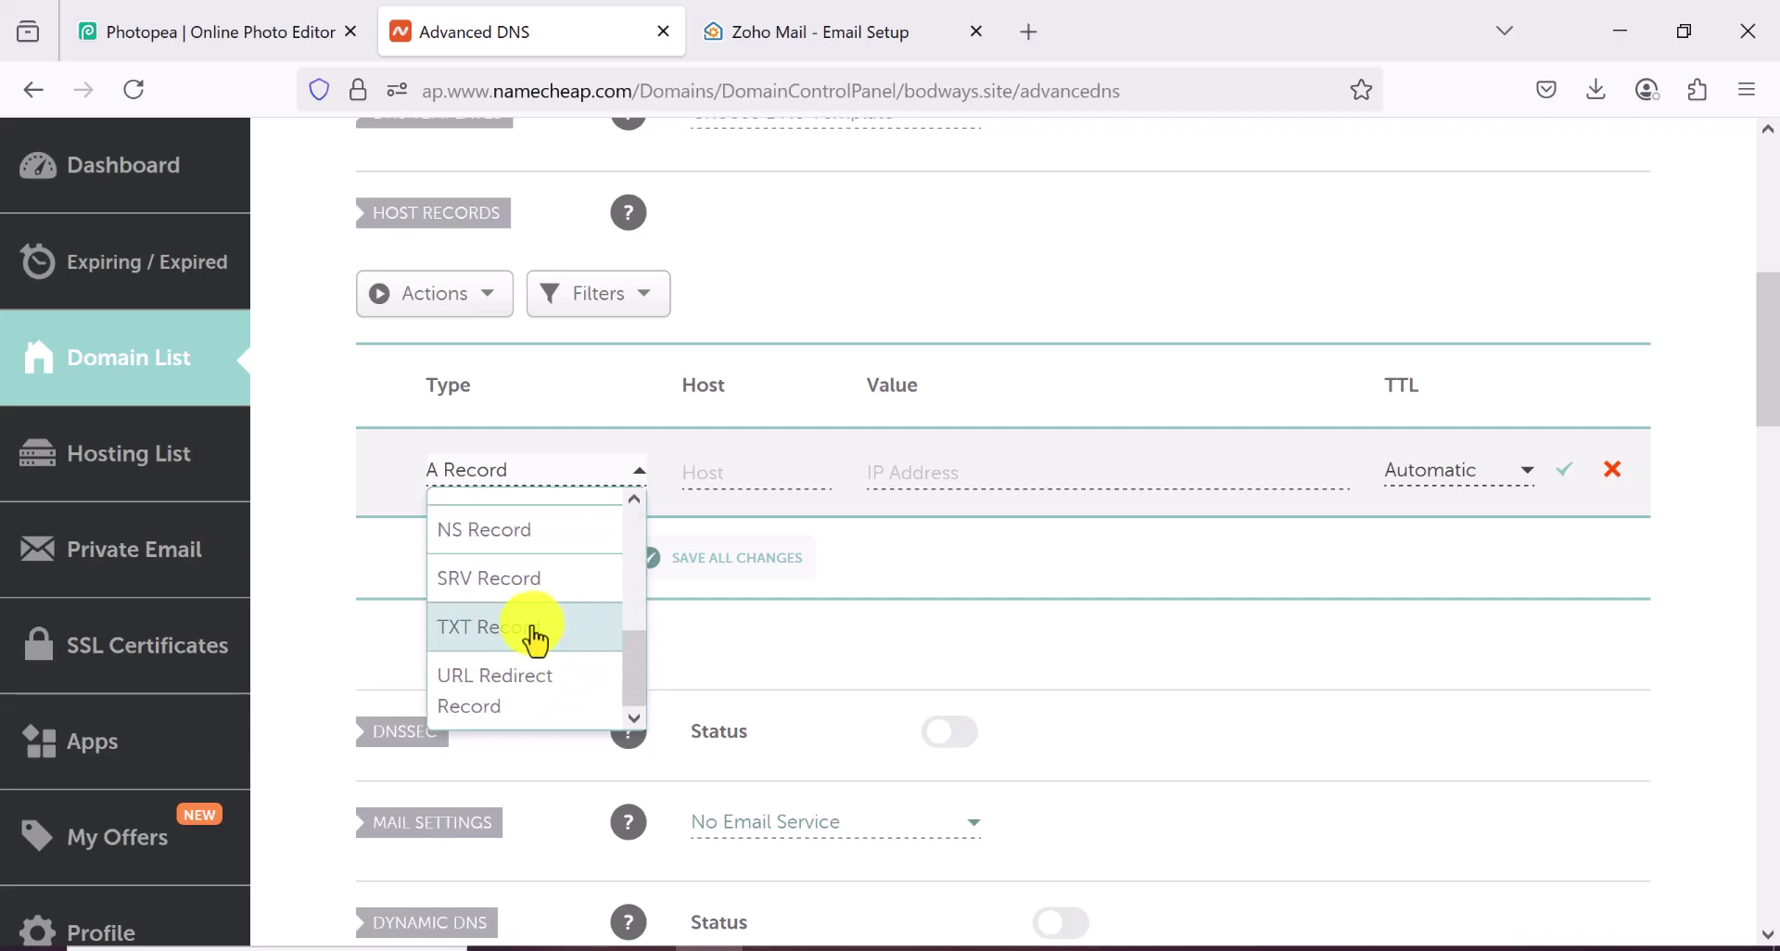
{"action": "left_click", "coordinate": [535, 628]}
{"action": "left_click", "coordinate": [837, 39]}
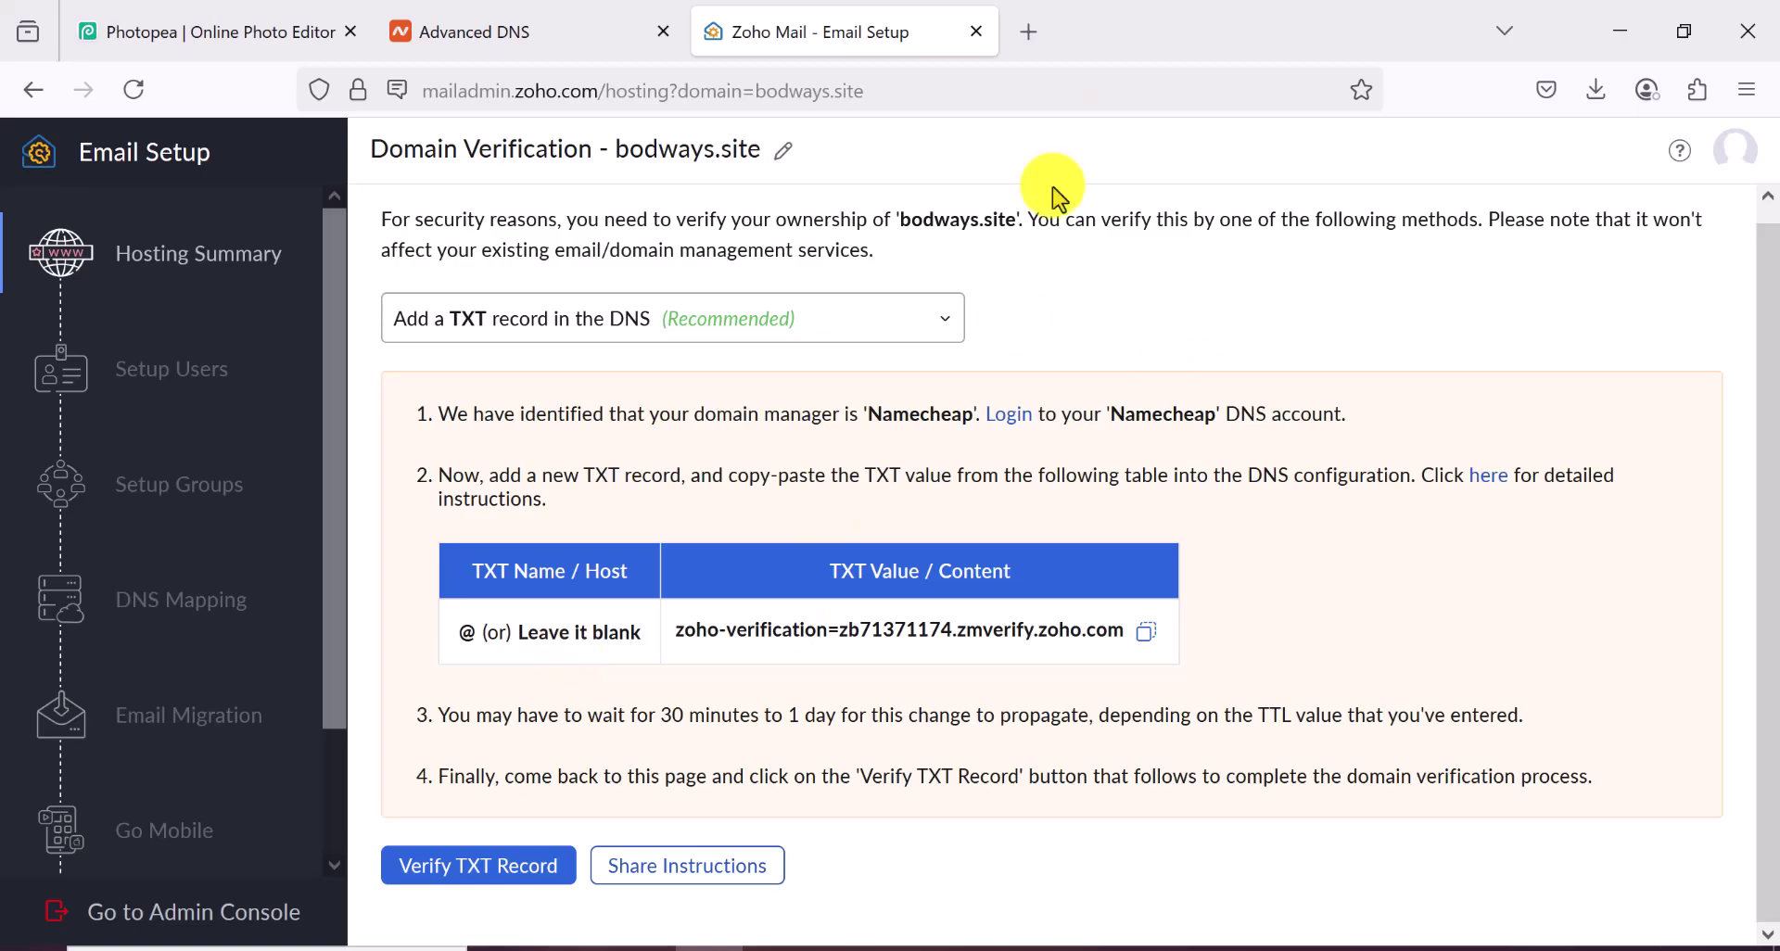
Step: Paste Zoho's zoho-verification string into the new TXT record's Value field
{"action": "left_click", "coordinate": [518, 41]}
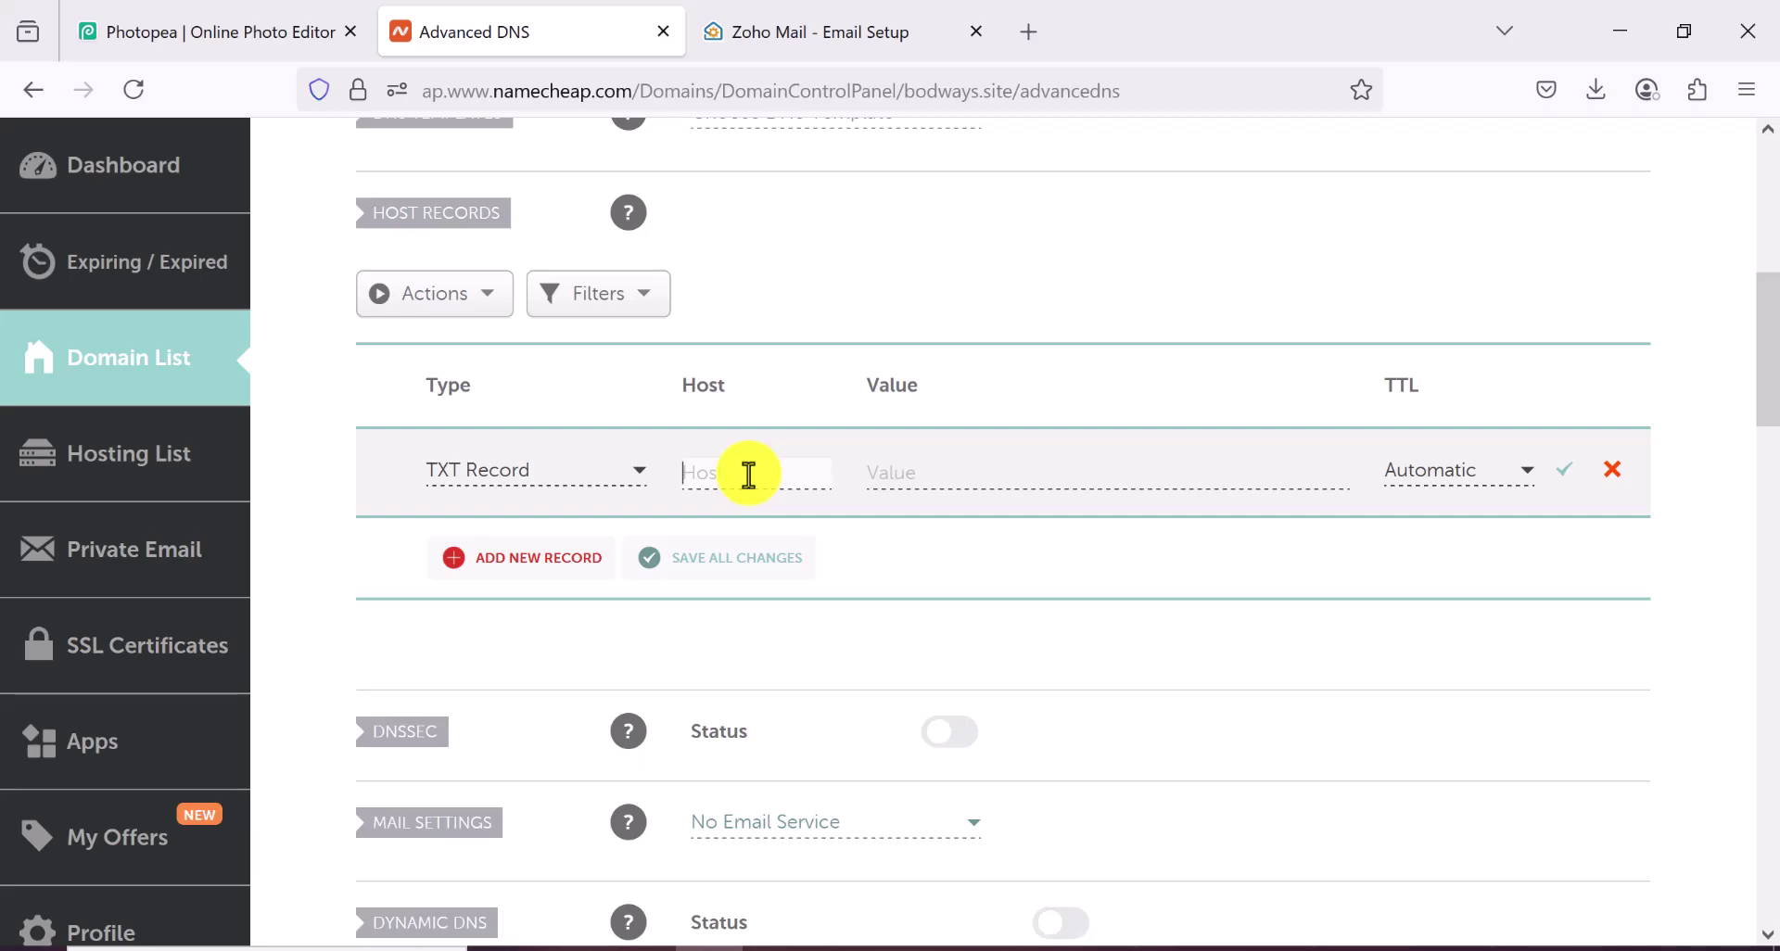
{"action": "left_click", "coordinate": [976, 475]}
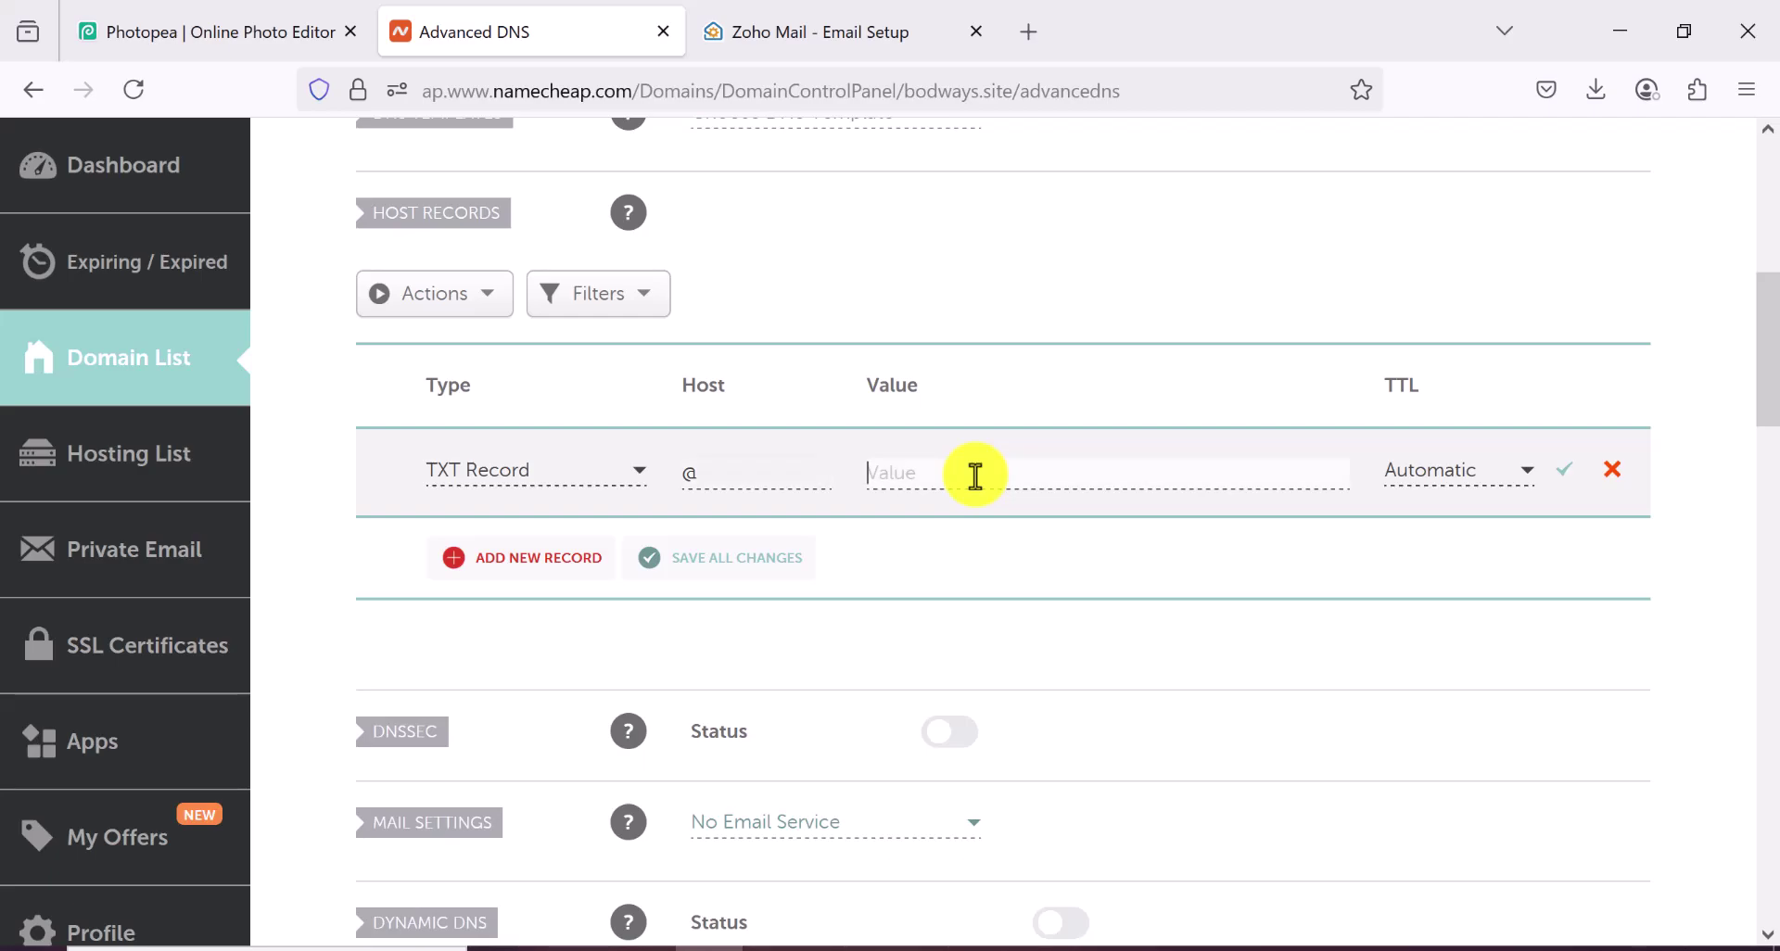
{"action": "right_click", "coordinate": [976, 476]}
{"action": "left_click", "coordinate": [1097, 705]}
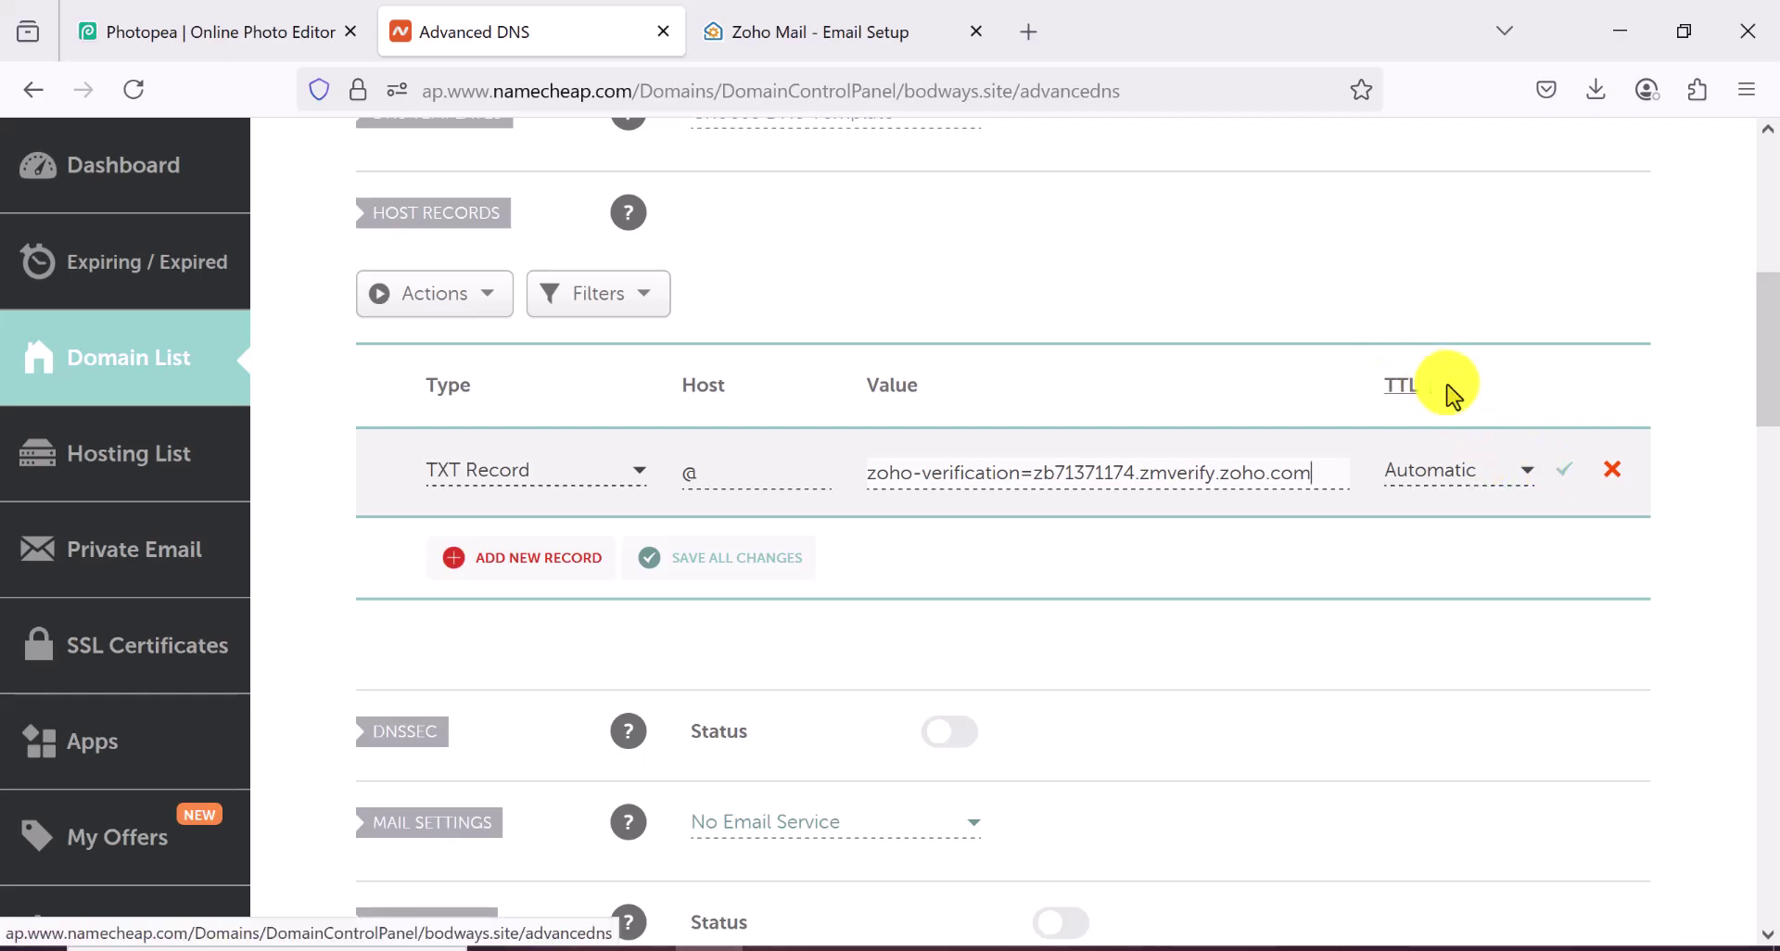
Step: Save the TXT record in Namecheap and start Zoho Mail's TXT record verification
{"action": "left_click", "coordinate": [1567, 482]}
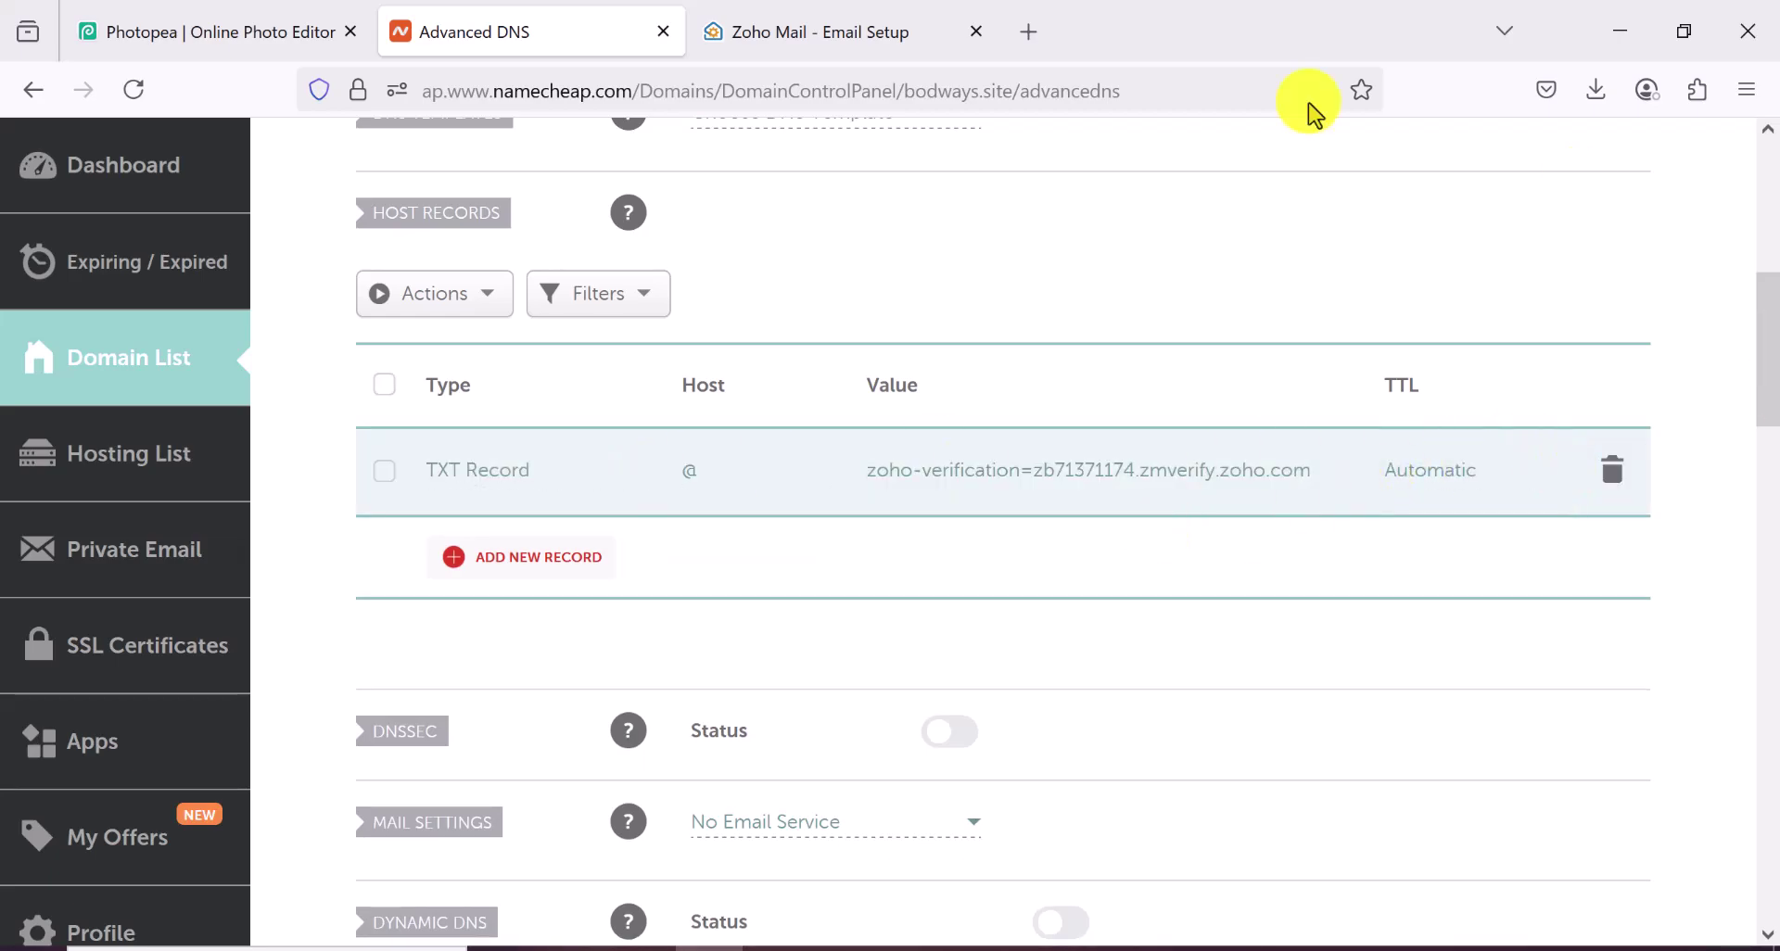
{"action": "left_click", "coordinate": [783, 33]}
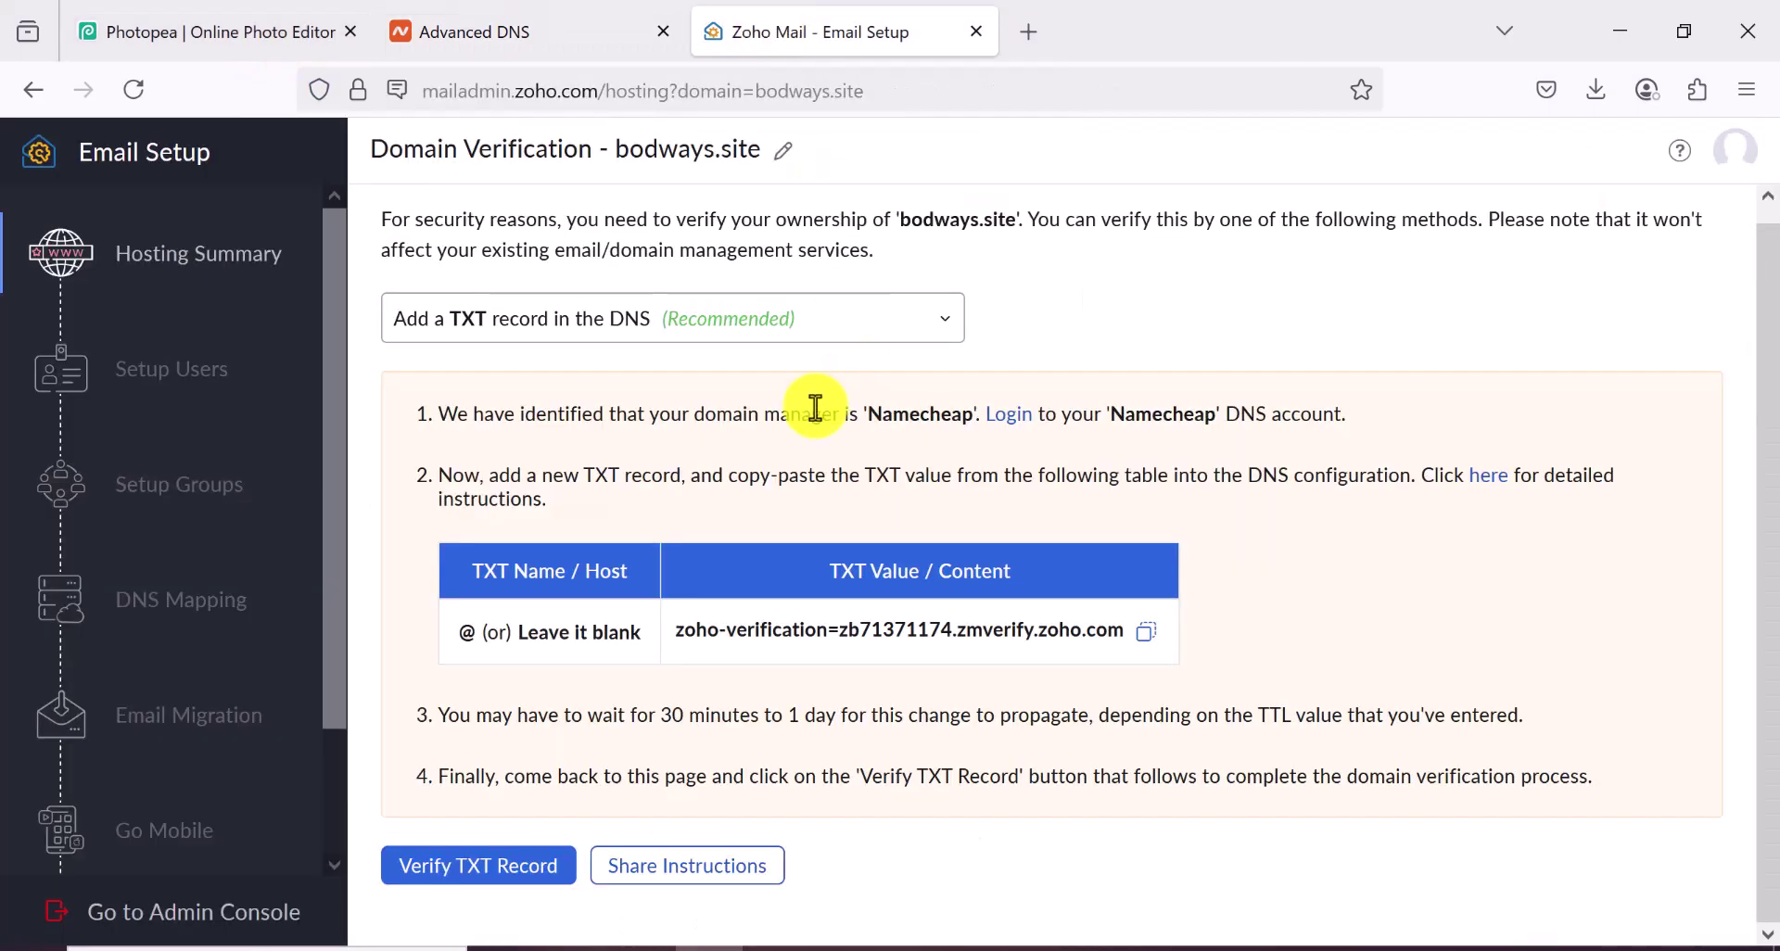
{"action": "left_click", "coordinate": [487, 866]}
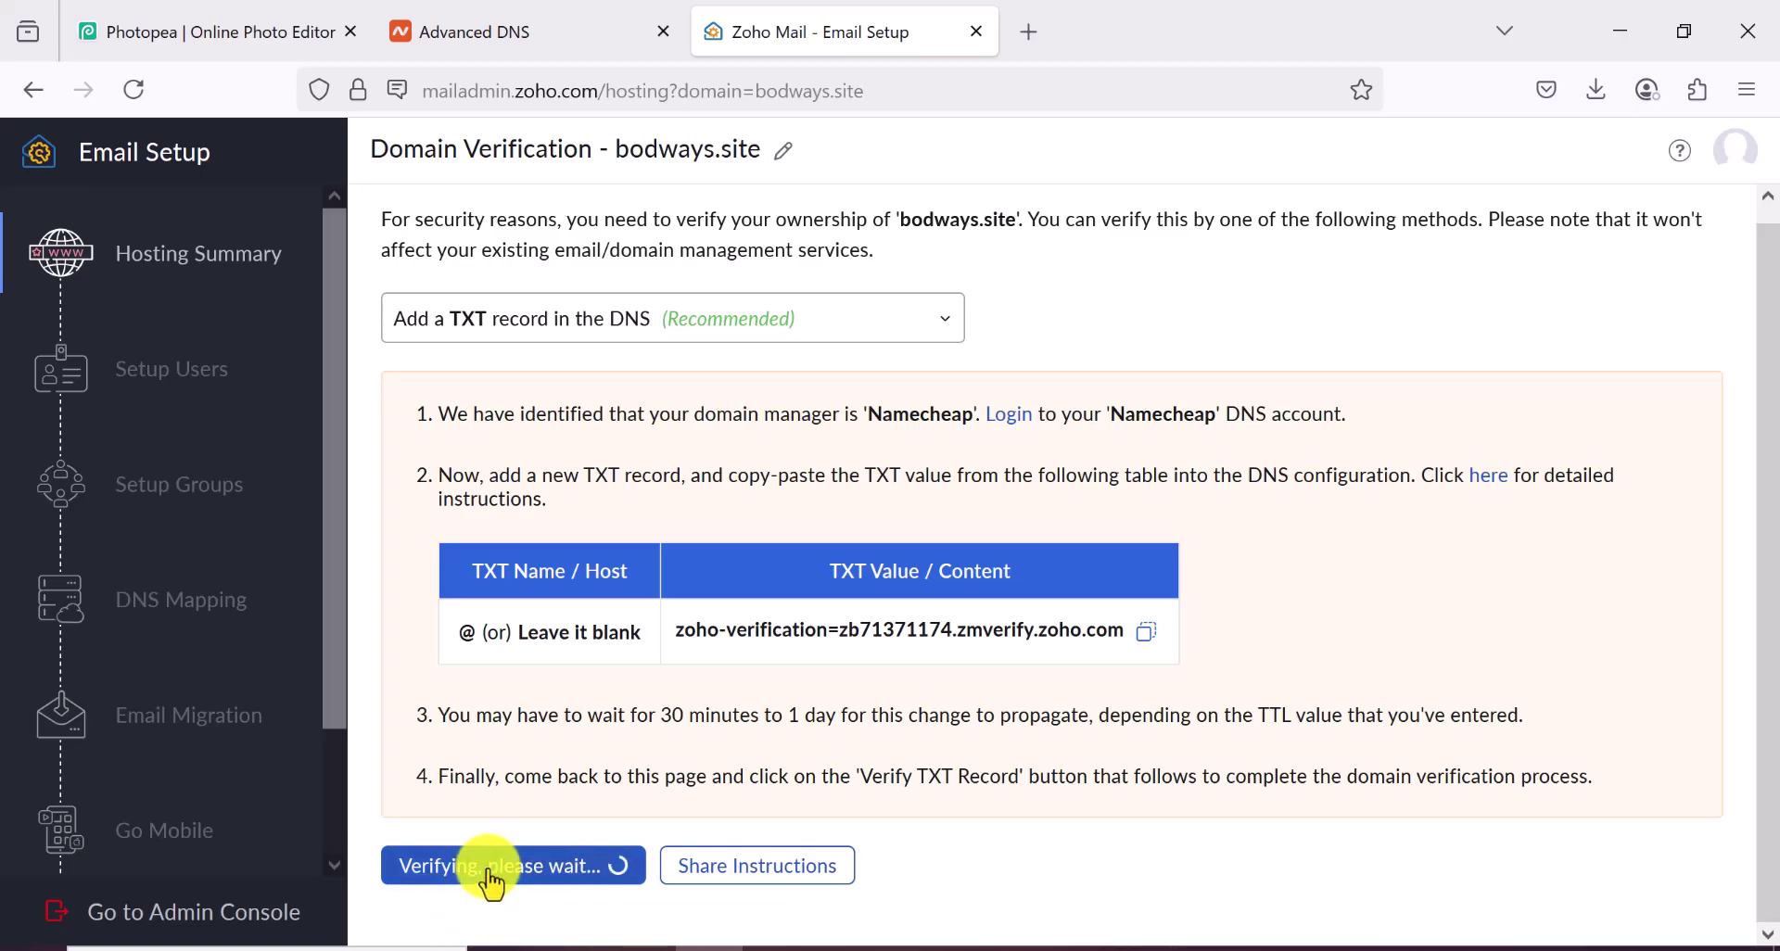
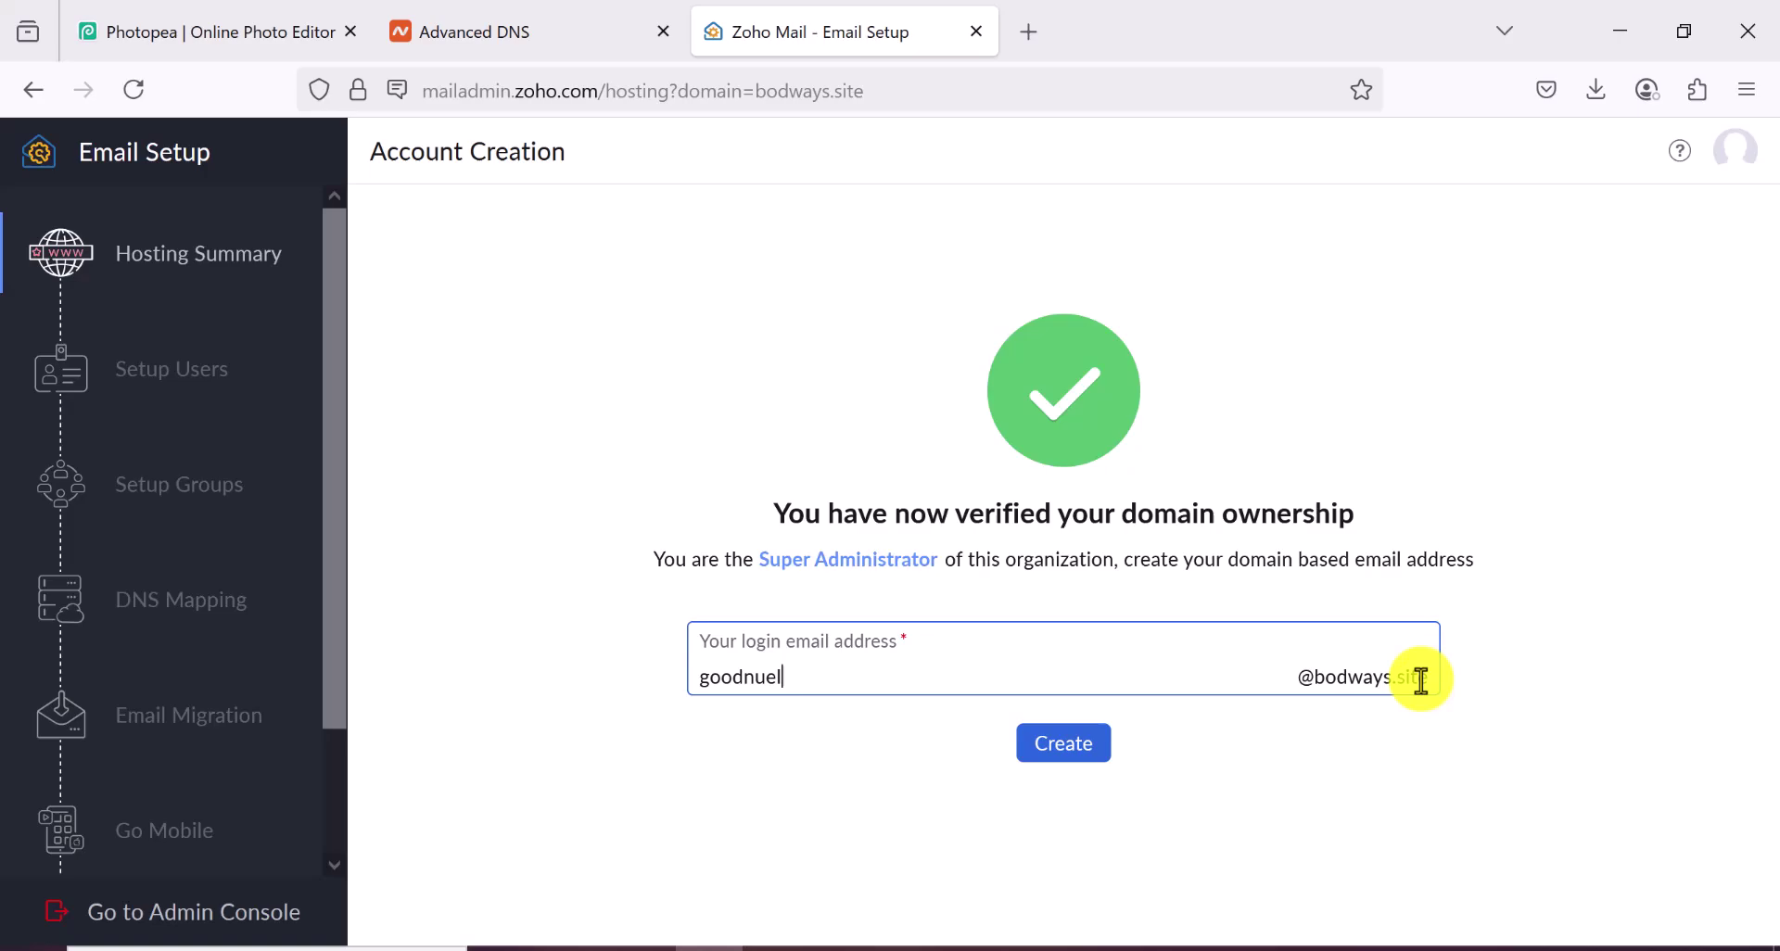
Step: Replace the login name with a new bodways.site address name and create the account
{"action": "double_click", "coordinate": [791, 677]}
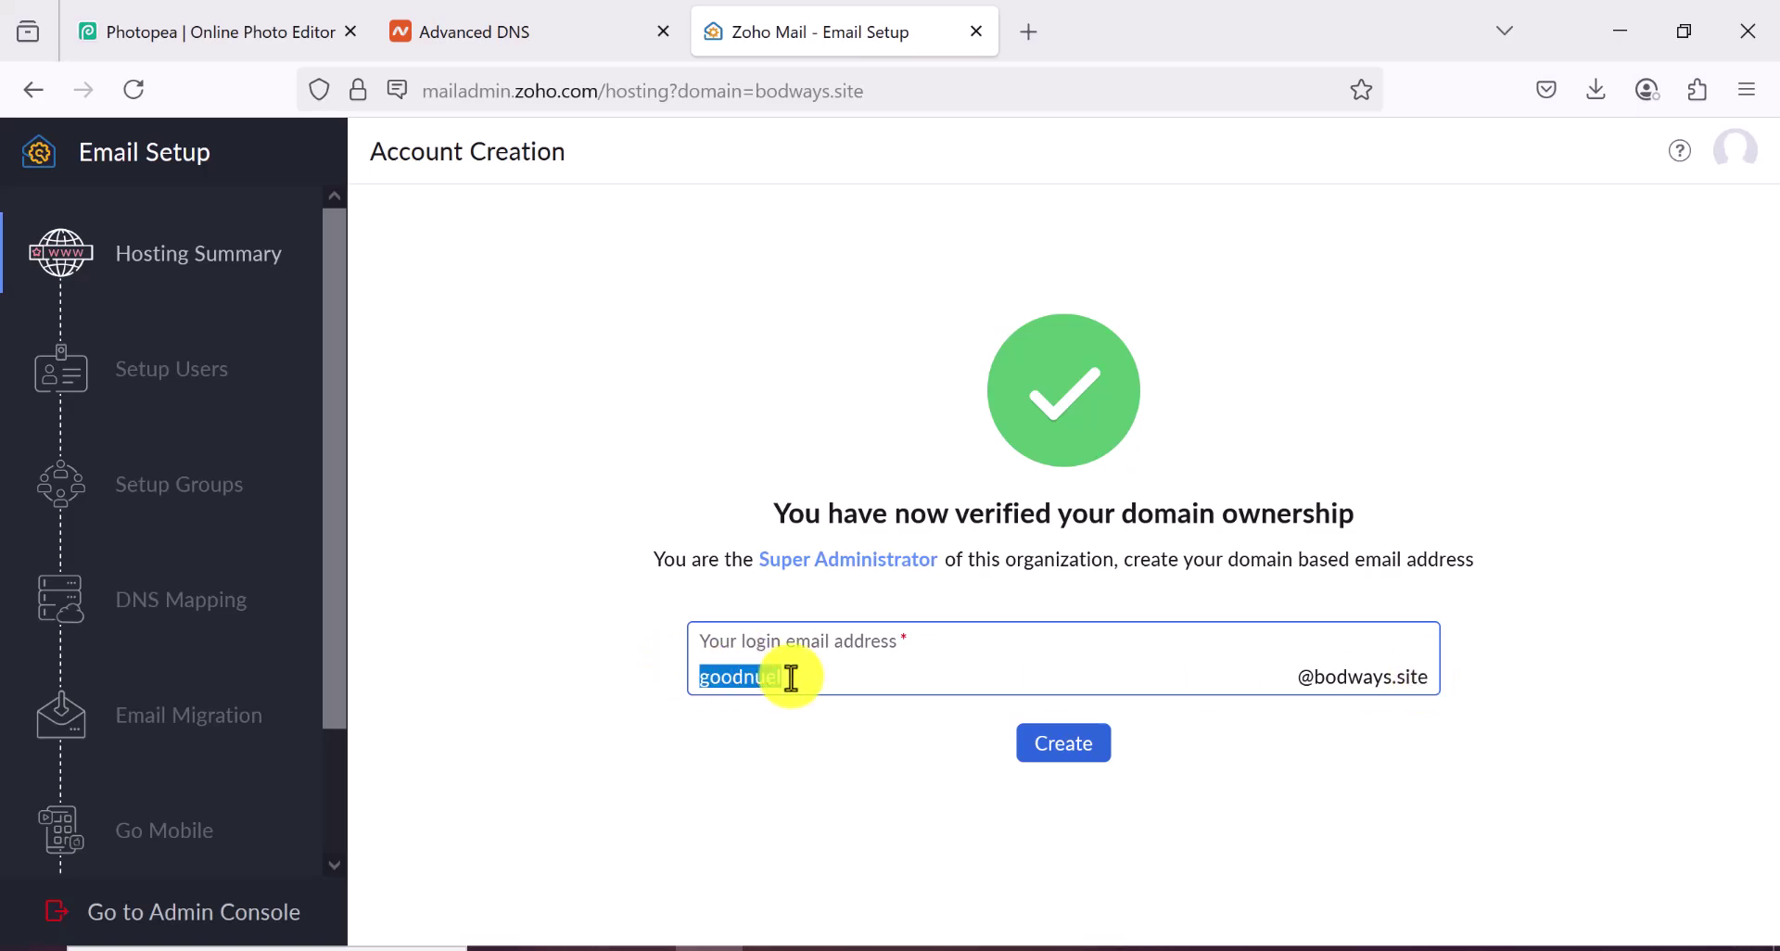
{"action": "type", "text": "h"}
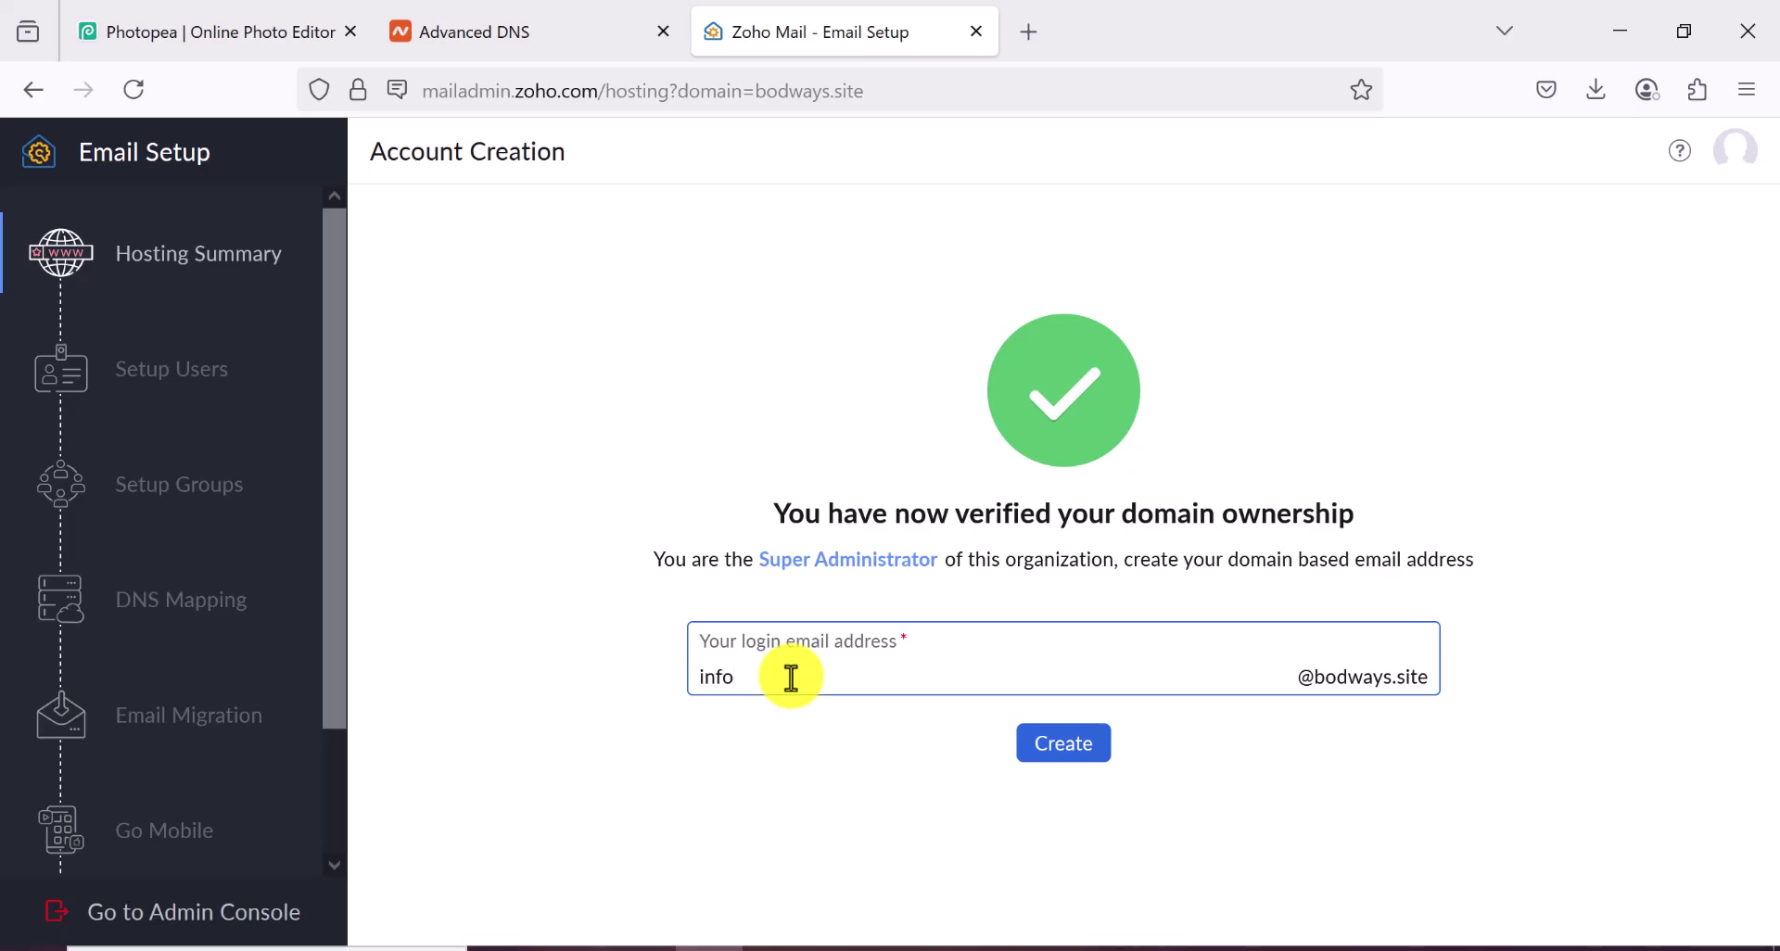
{"action": "left_click", "coordinate": [1063, 748]}
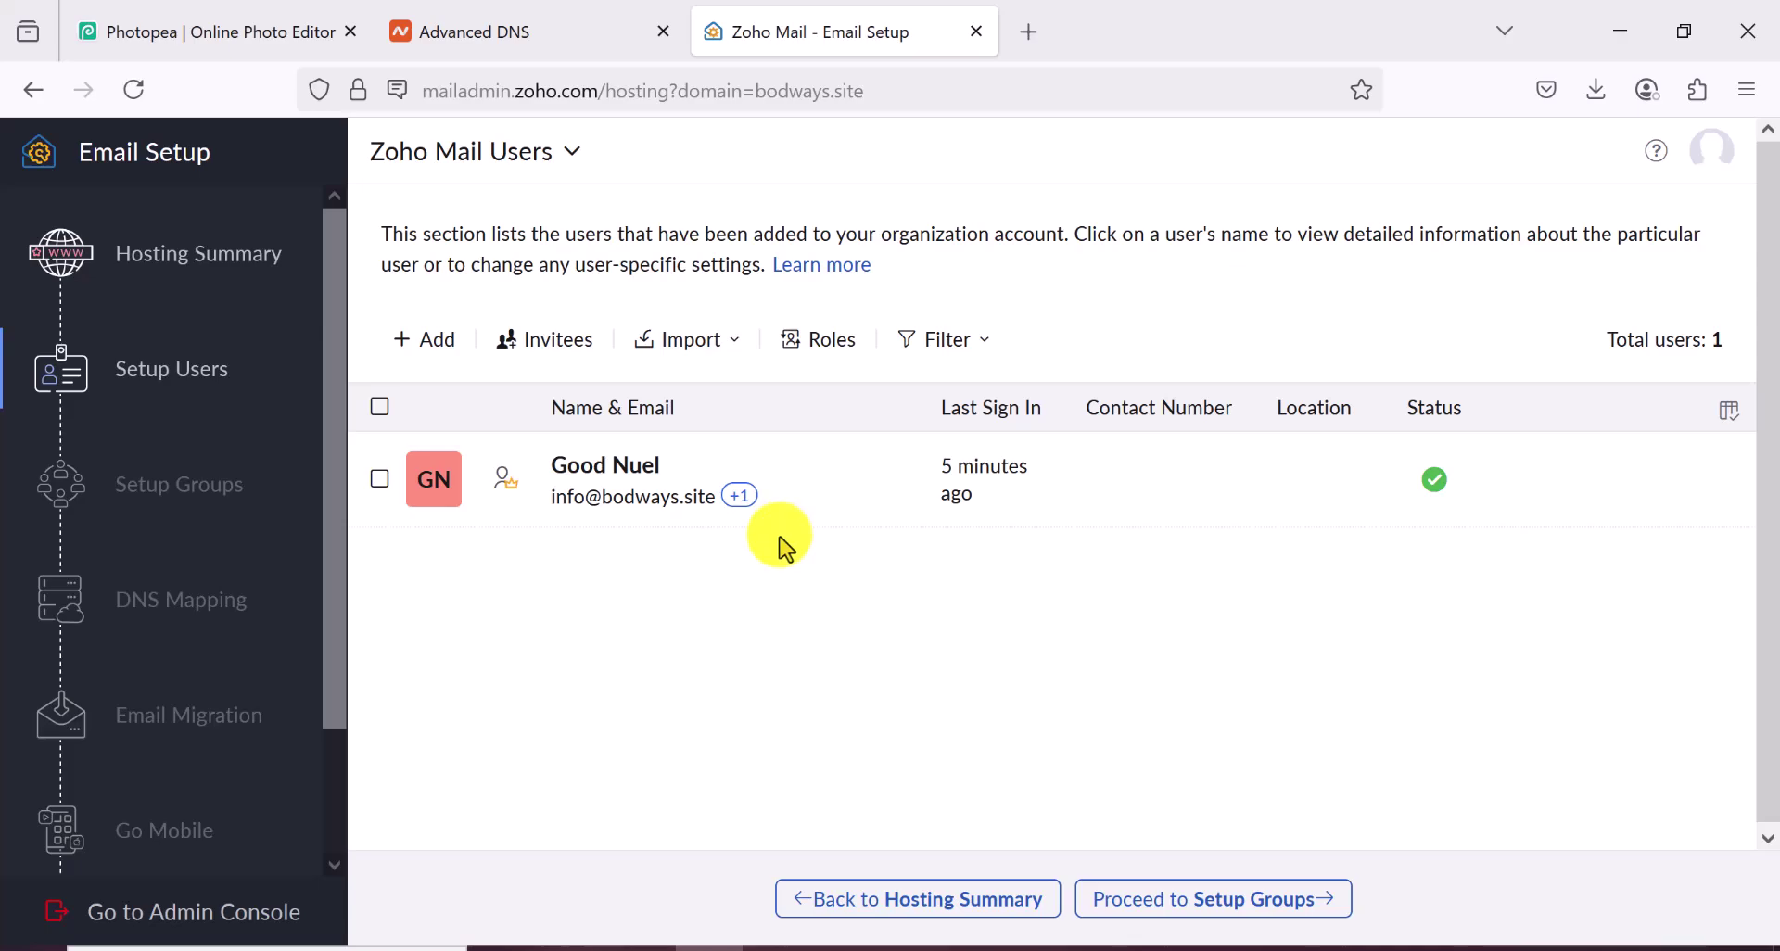
Step: Abandon the Add user form, then proceed past Setup Groups to DNS Mapping
{"action": "left_click", "coordinate": [434, 352]}
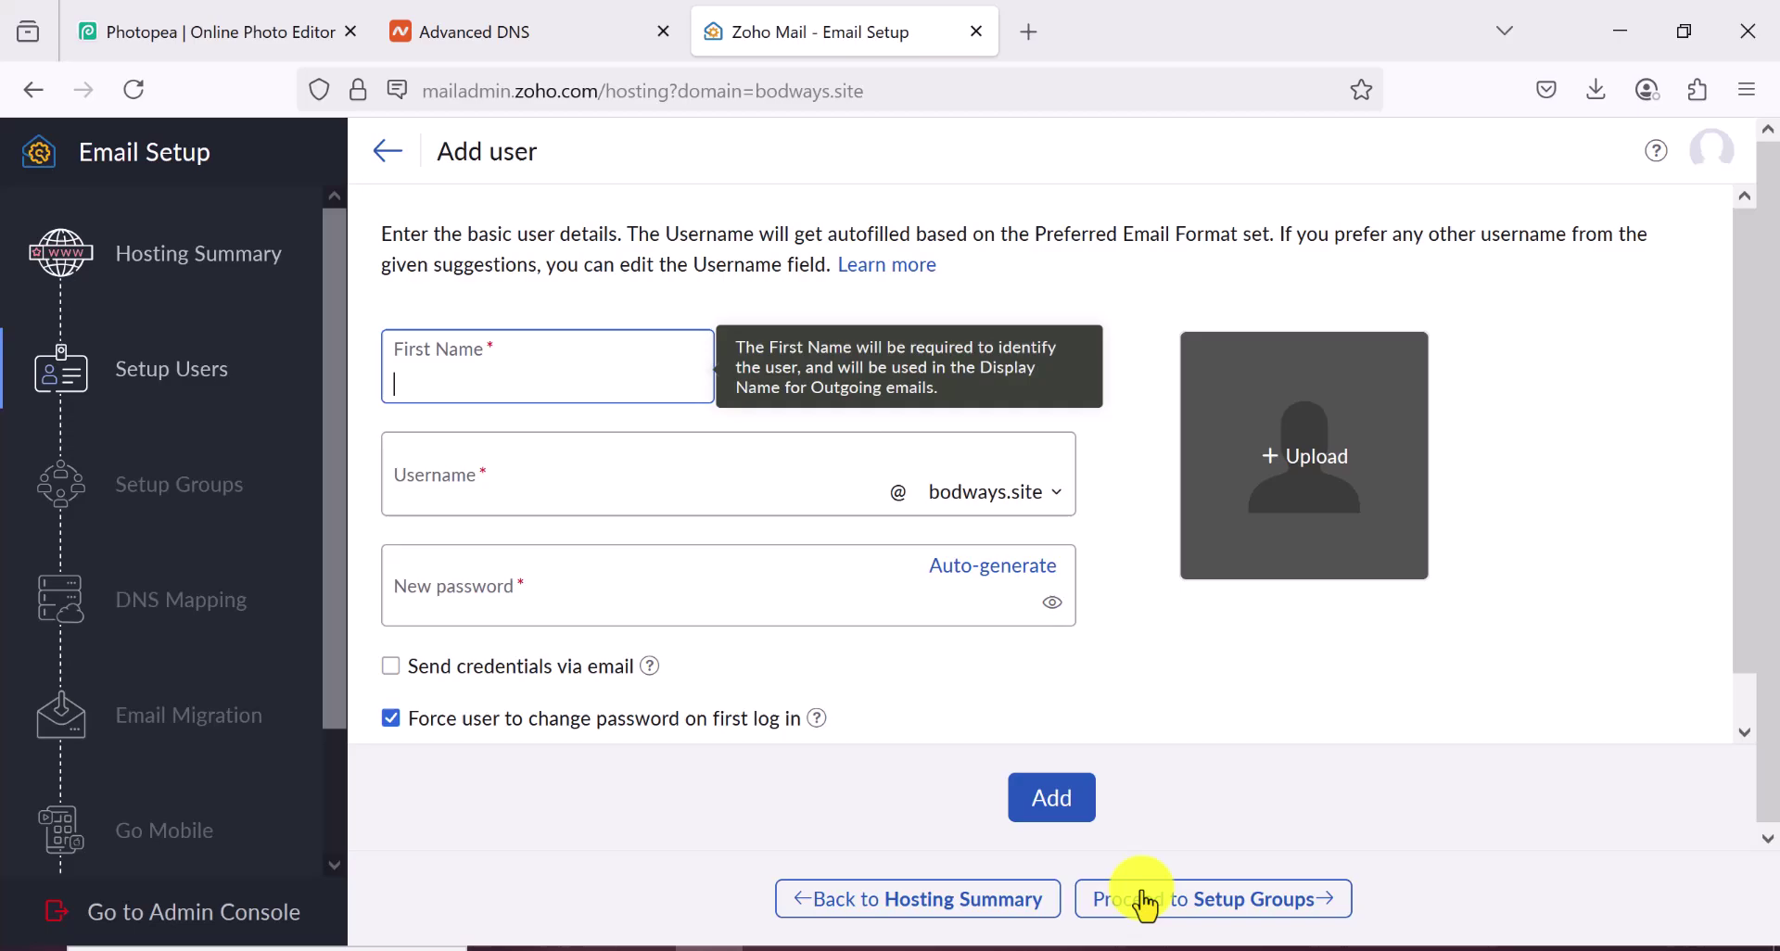
{"action": "left_click", "coordinate": [391, 156]}
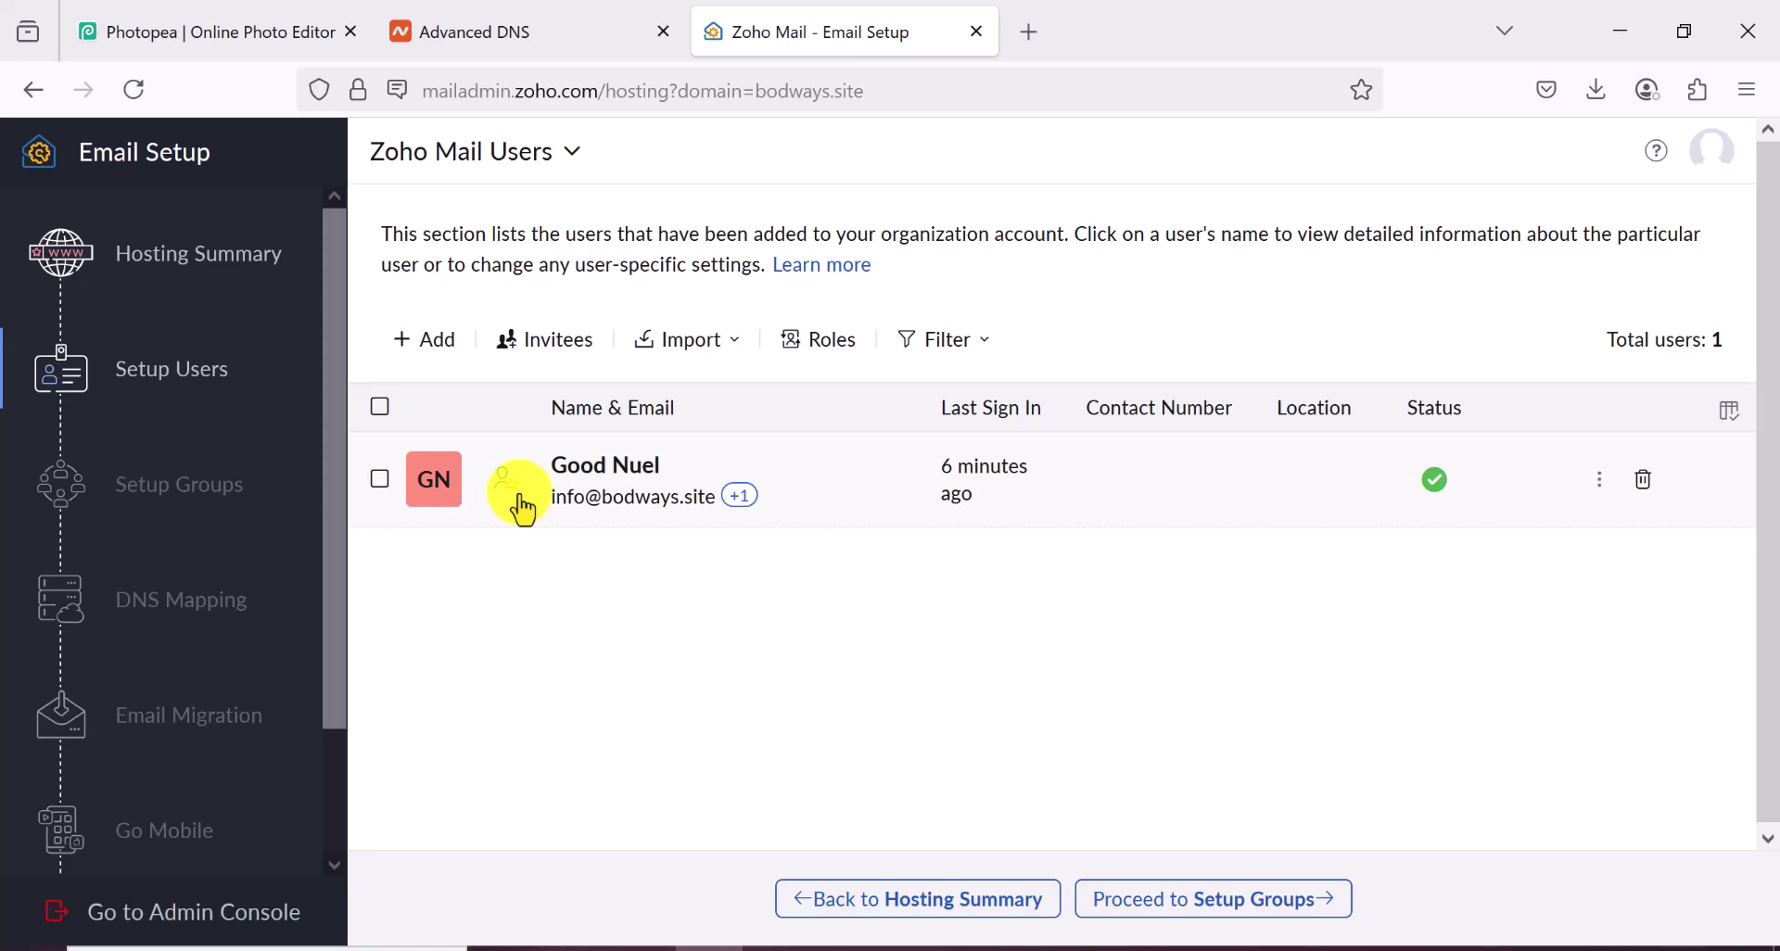
{"action": "left_click", "coordinate": [1210, 899]}
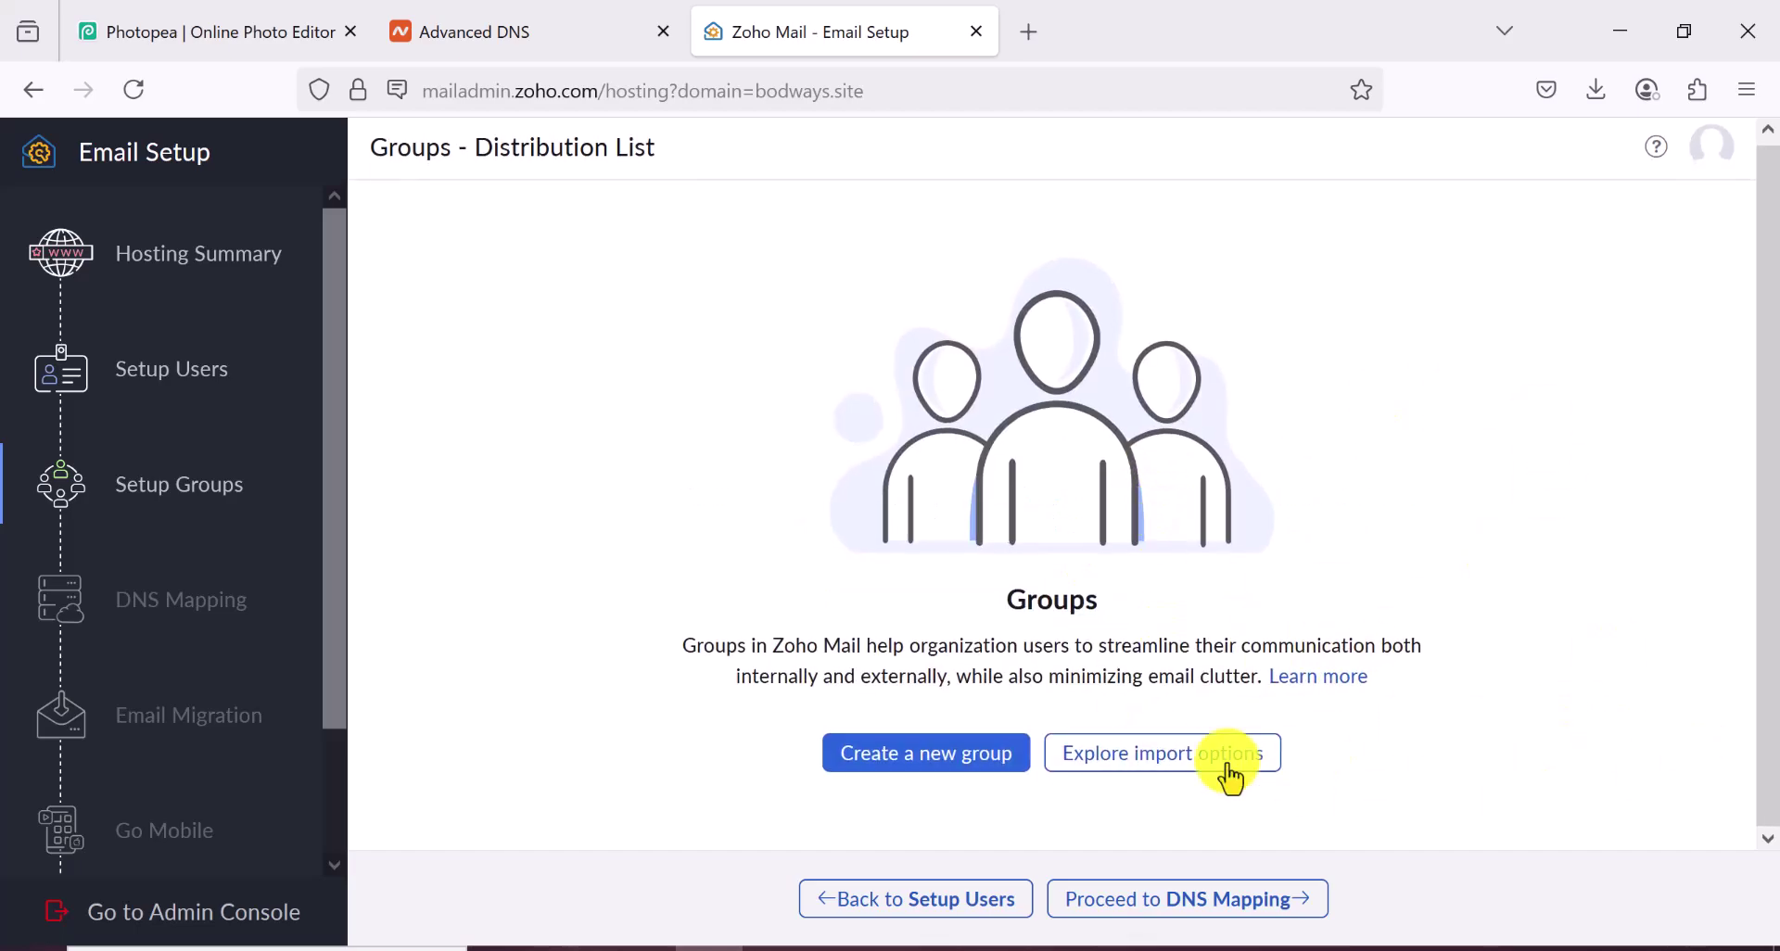
{"action": "left_click", "coordinate": [1170, 914]}
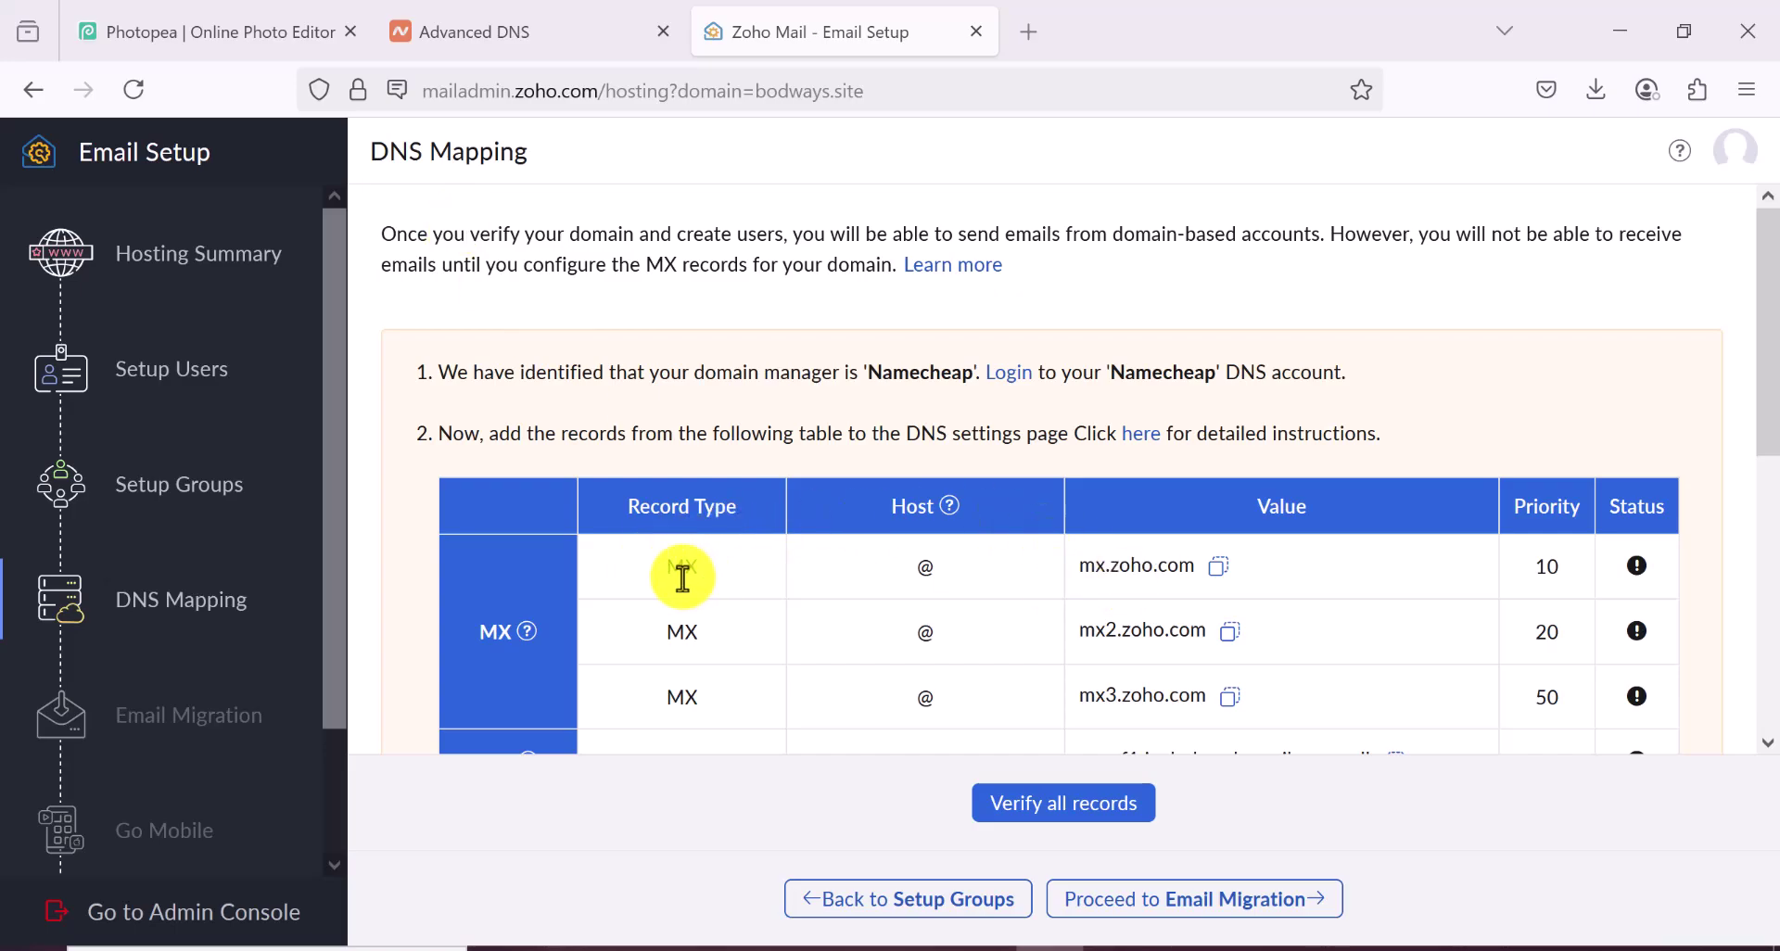
Step: Set bodways.site's Namecheap mail settings to Custom MX
{"action": "scroll", "coordinate": [815, 477], "scroll_direction": "down", "scroll_amount": 3}
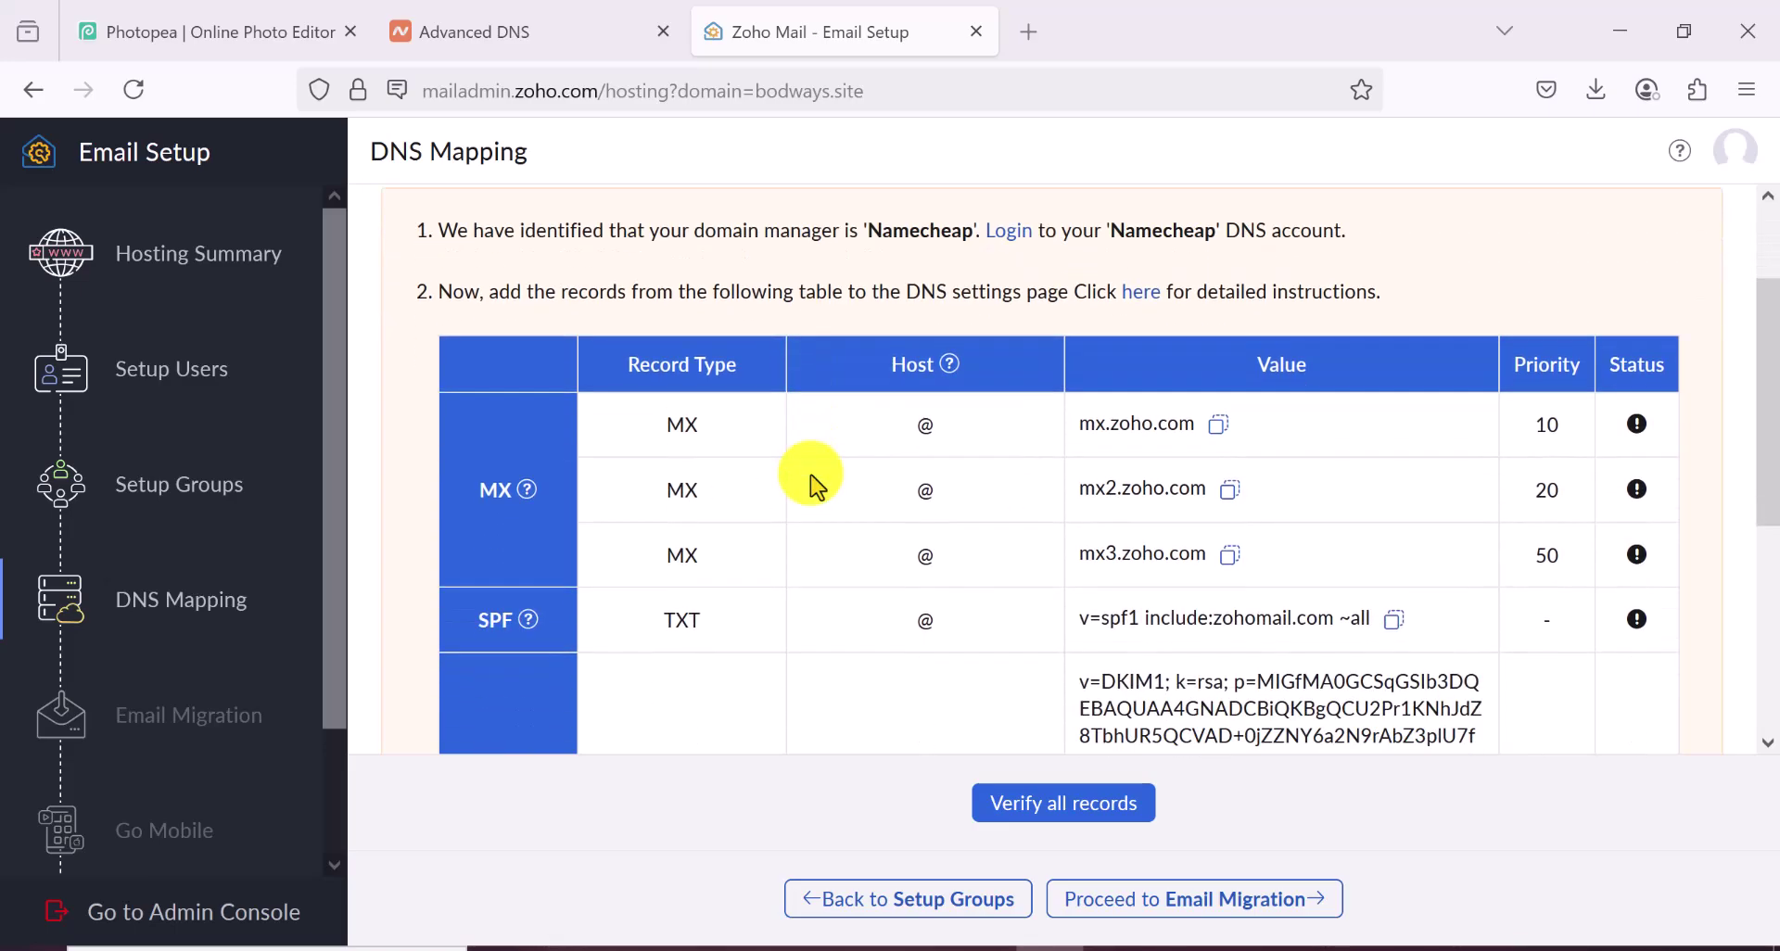
{"action": "scroll", "coordinate": [815, 476], "scroll_direction": "up", "scroll_amount": 3}
{"action": "left_click", "coordinate": [532, 45]}
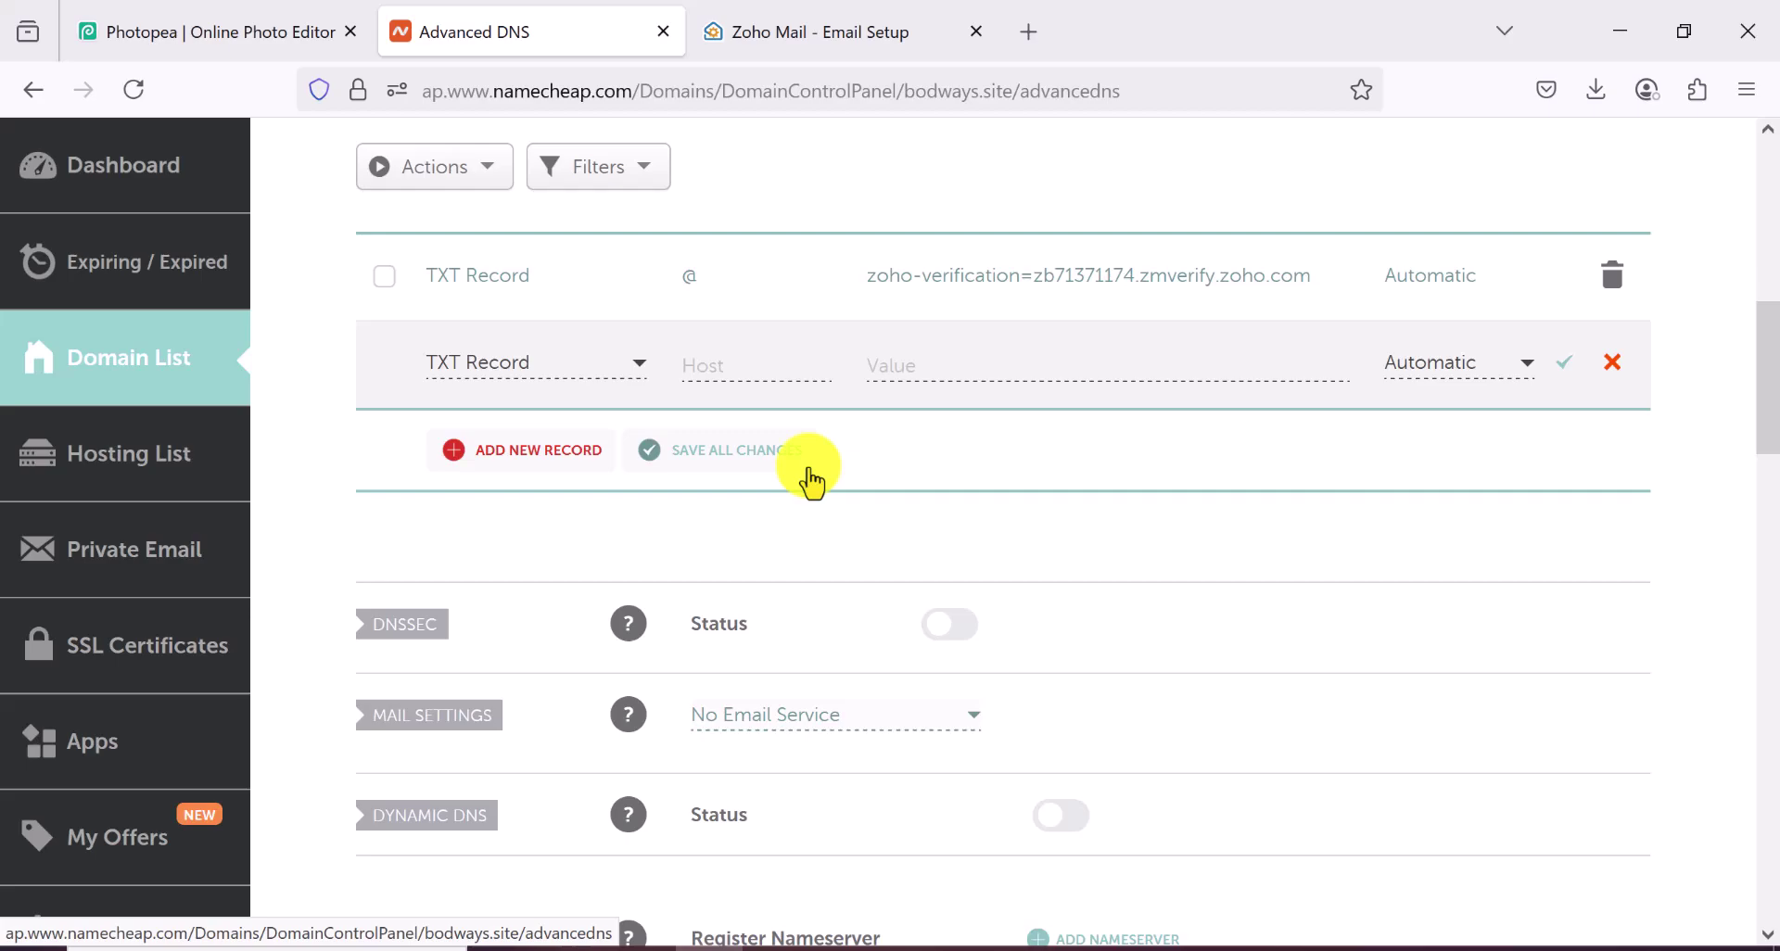
{"action": "scroll", "coordinate": [816, 473], "scroll_direction": "down", "scroll_amount": 2}
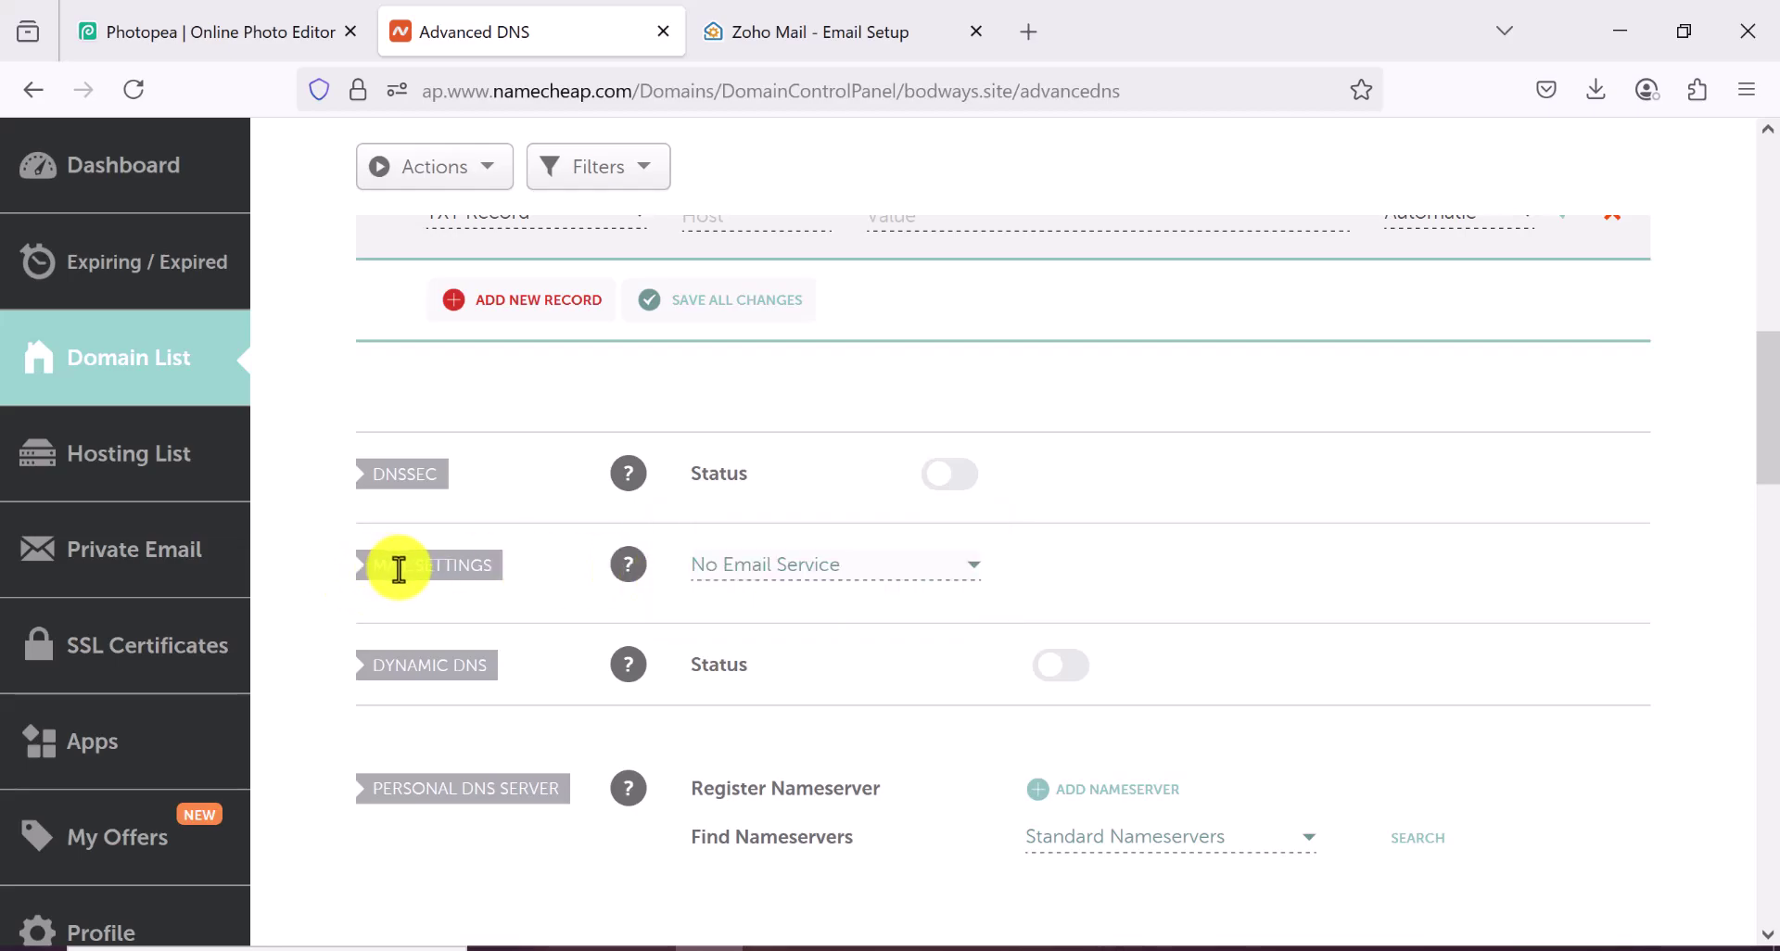
{"action": "left_click", "coordinate": [837, 575]}
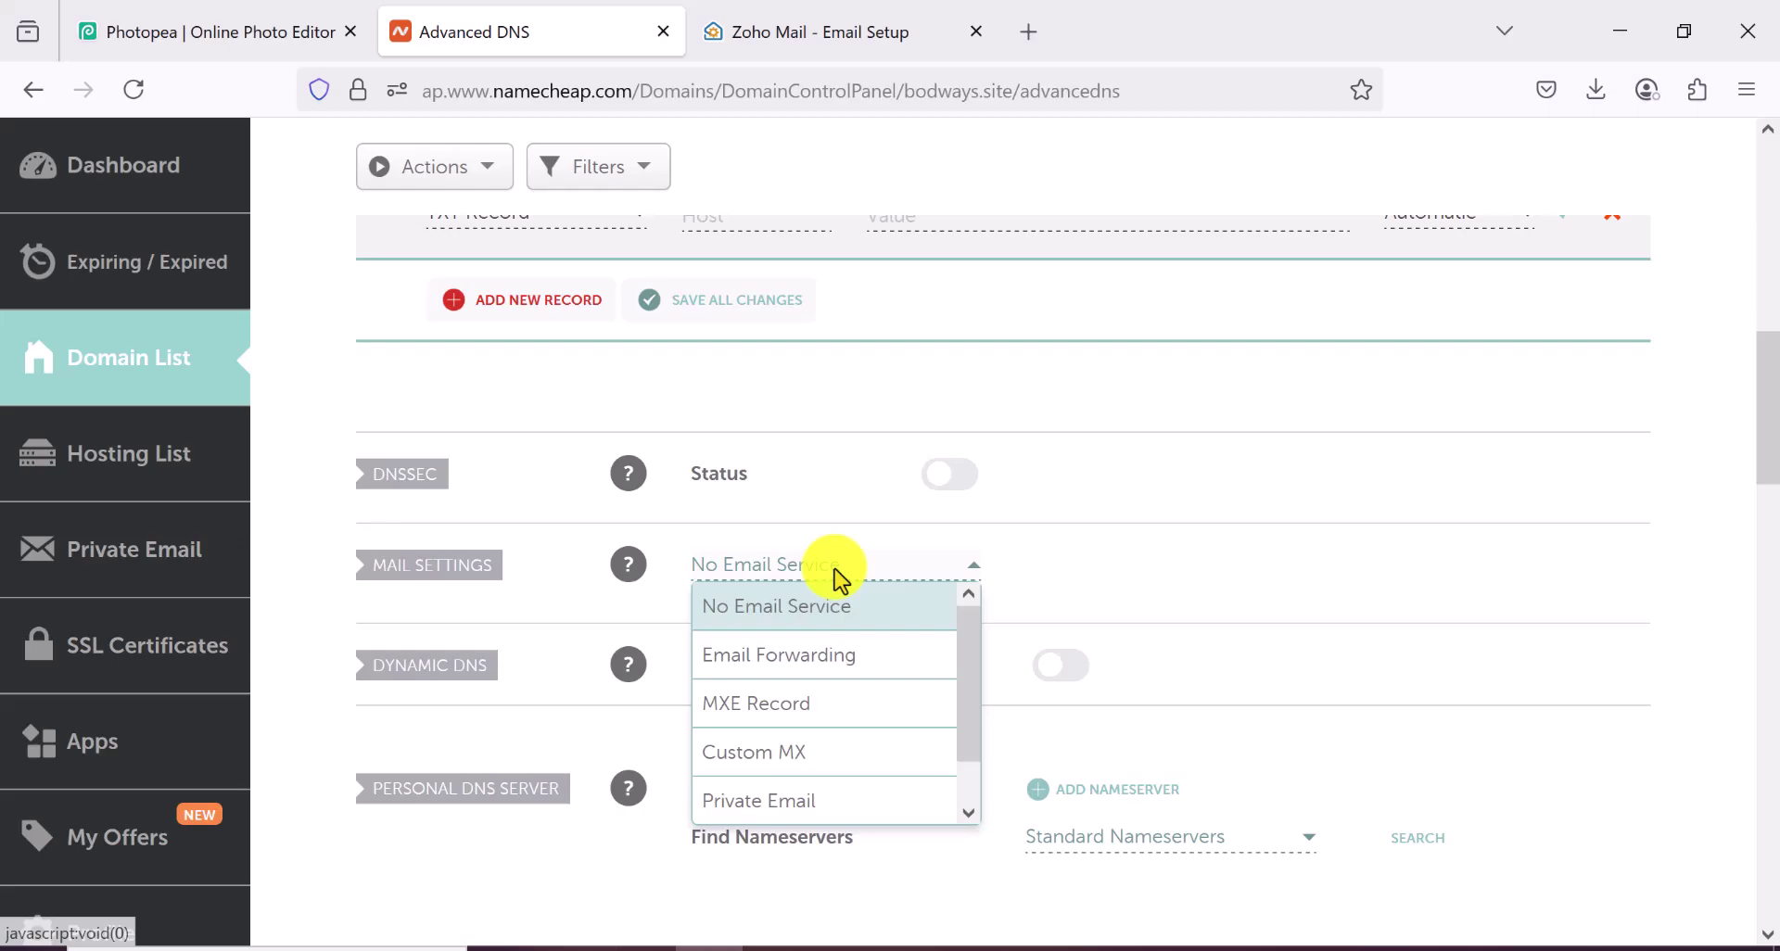
{"action": "left_click", "coordinate": [749, 768]}
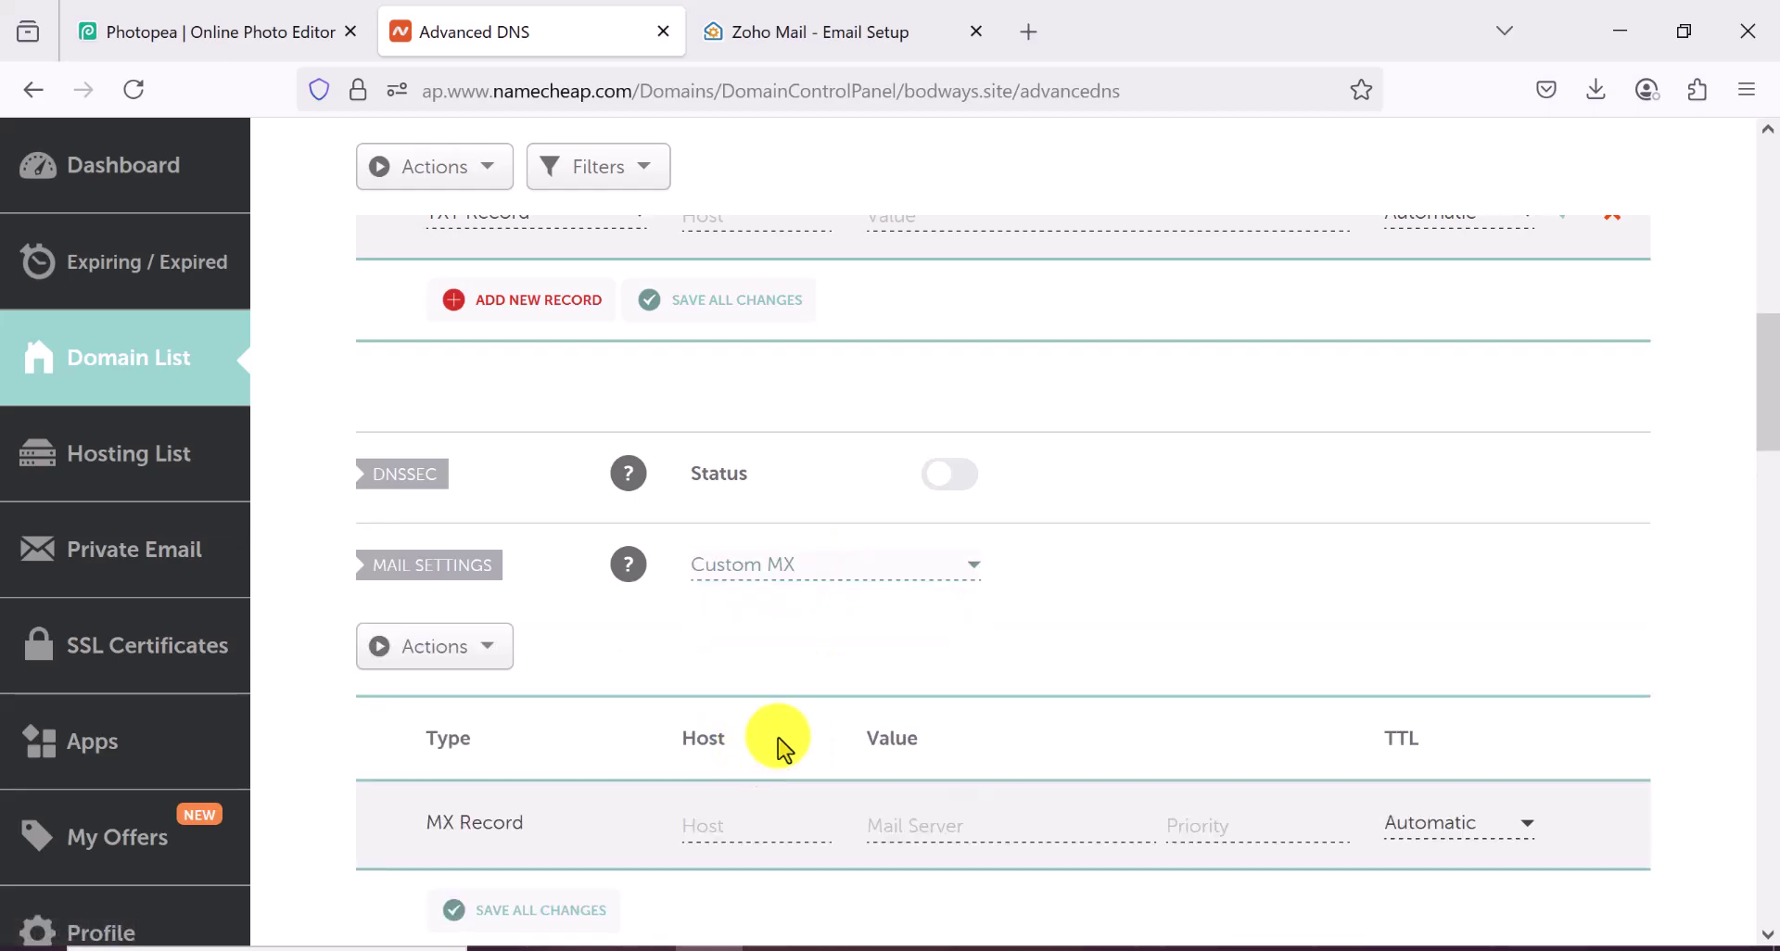
Step: Copy the mx.zoho.com server address from Zoho's DNS Mapping list
{"action": "left_click", "coordinate": [814, 42]}
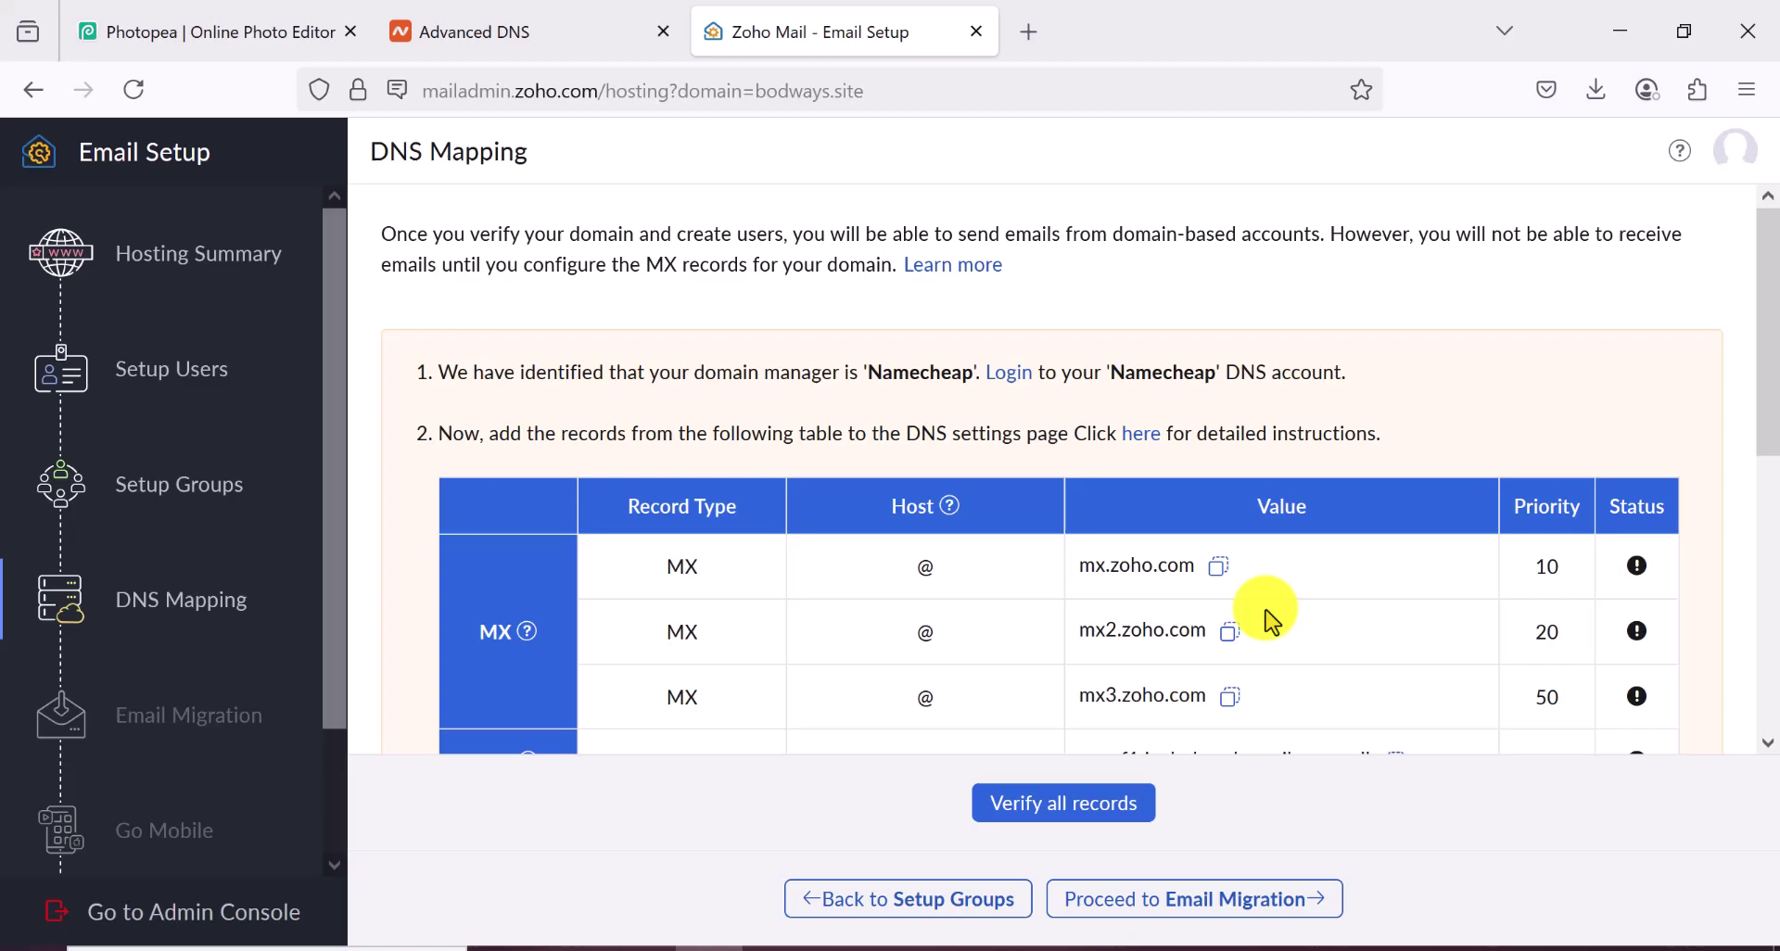
{"action": "left_click", "coordinate": [1220, 575]}
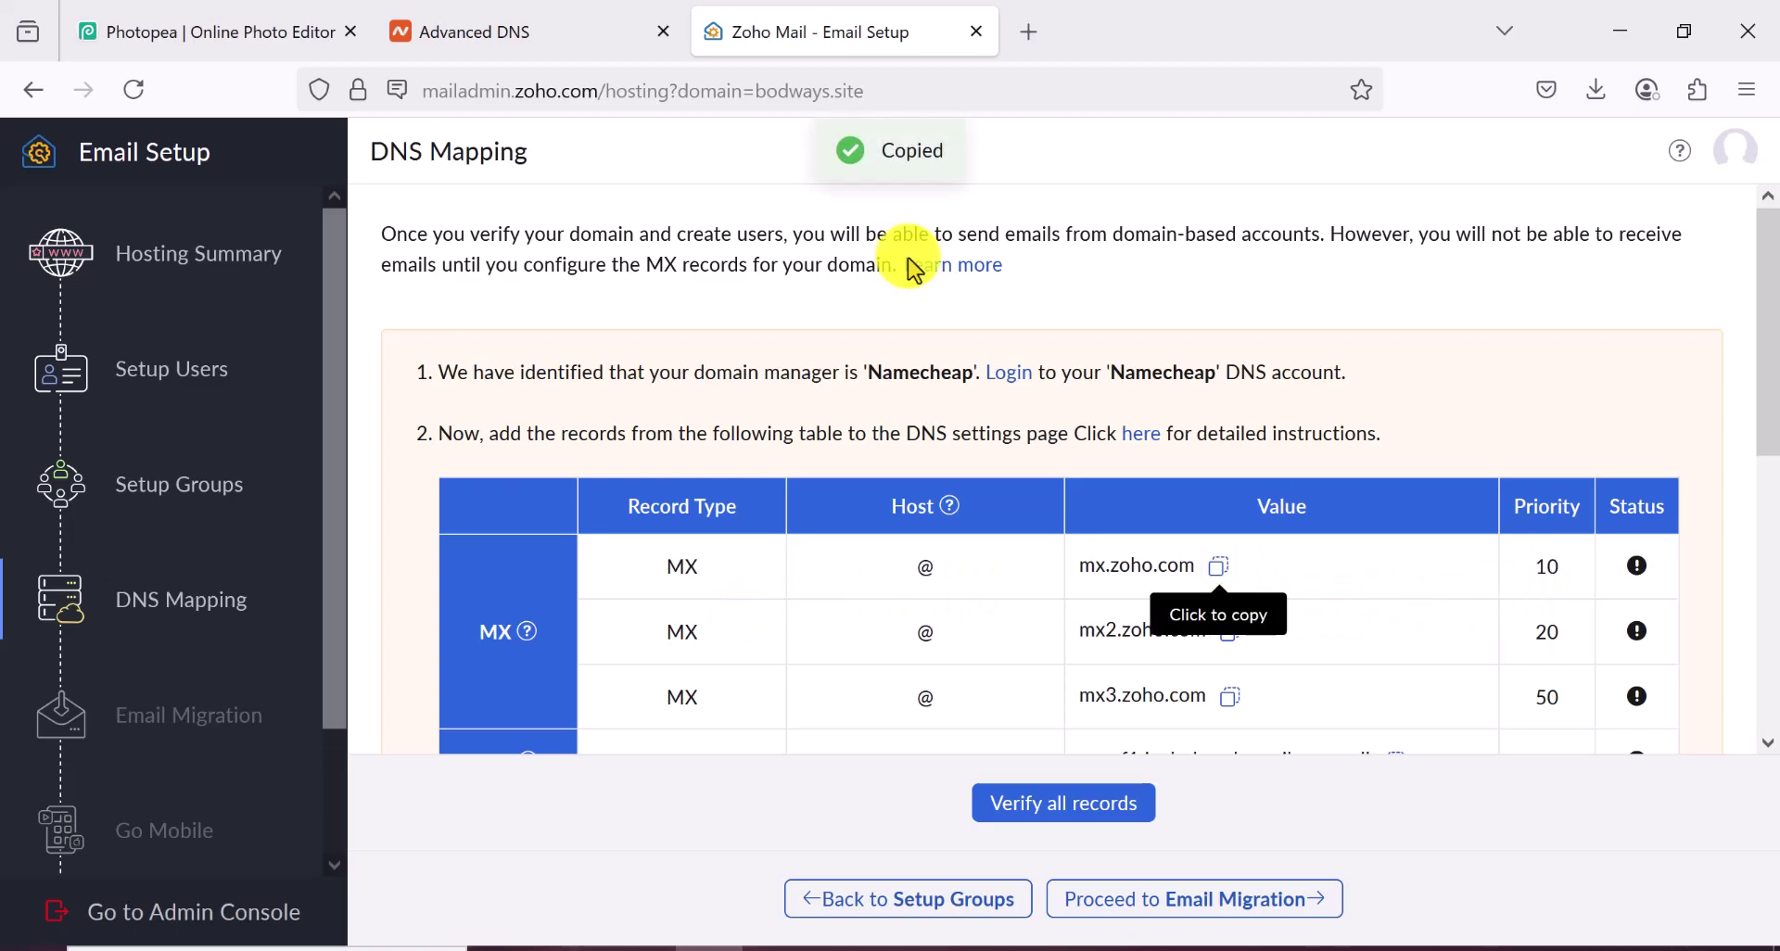
{"action": "left_click", "coordinate": [476, 42]}
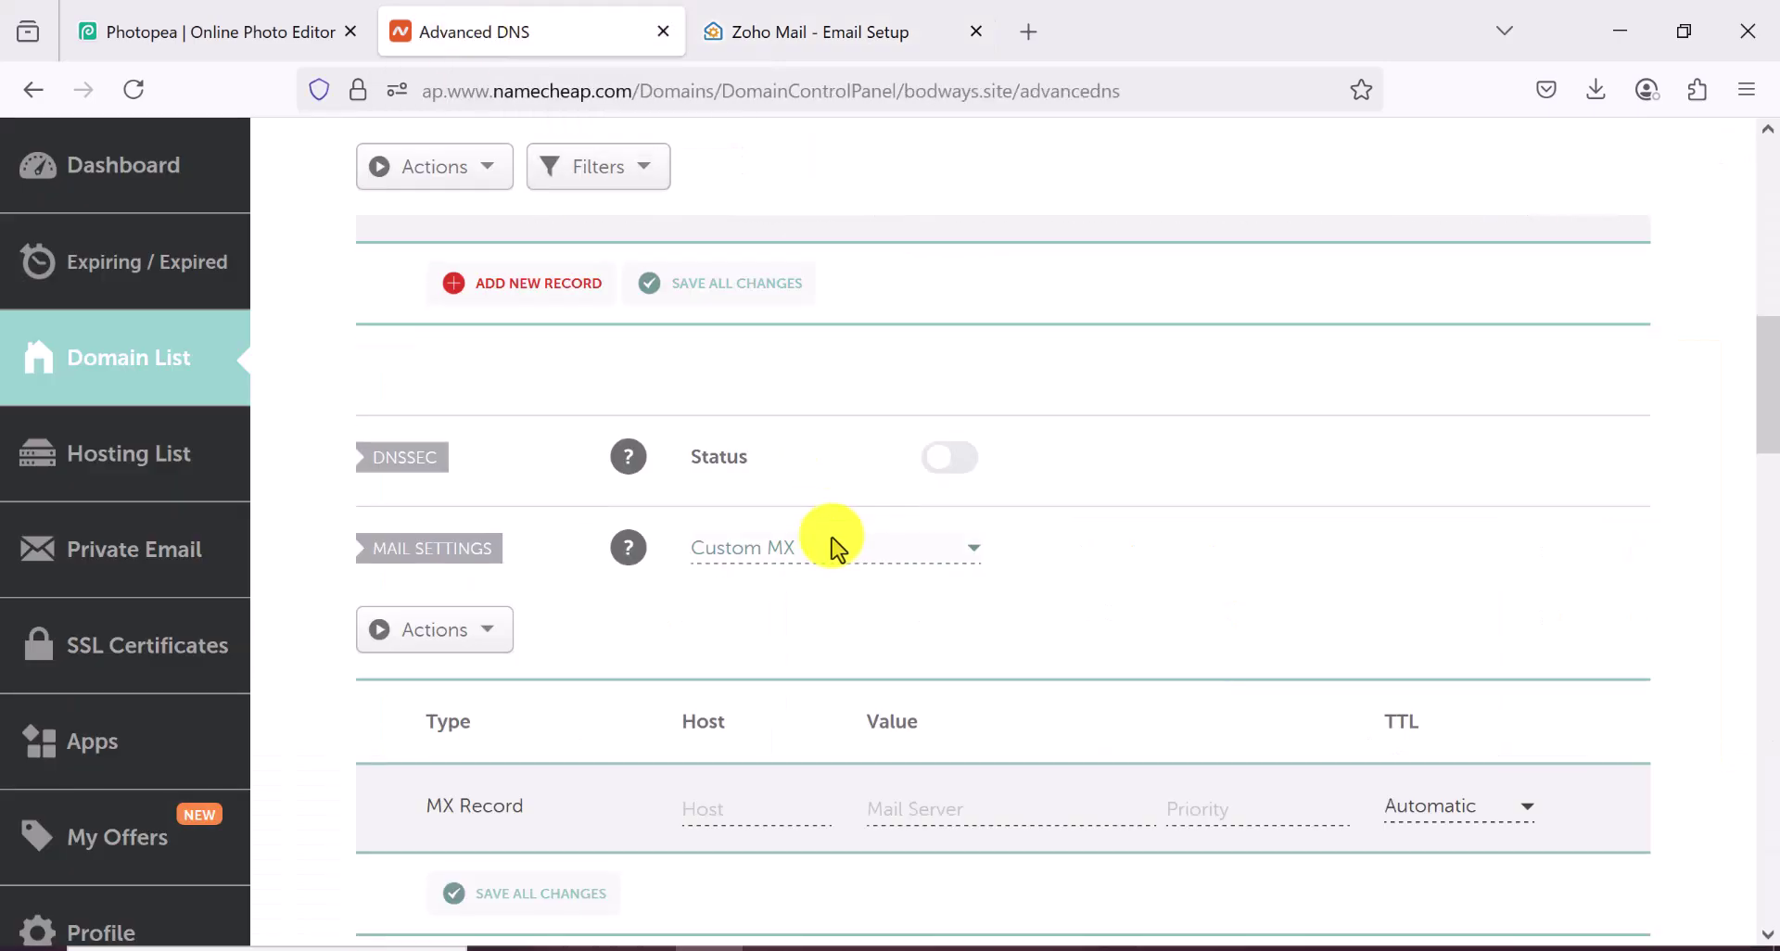
Step: Save an MX record for @ pointing to mx.zoho.com, priority 10, and add another MX row
{"action": "scroll", "coordinate": [617, 594], "scroll_direction": "down", "scroll_amount": 1}
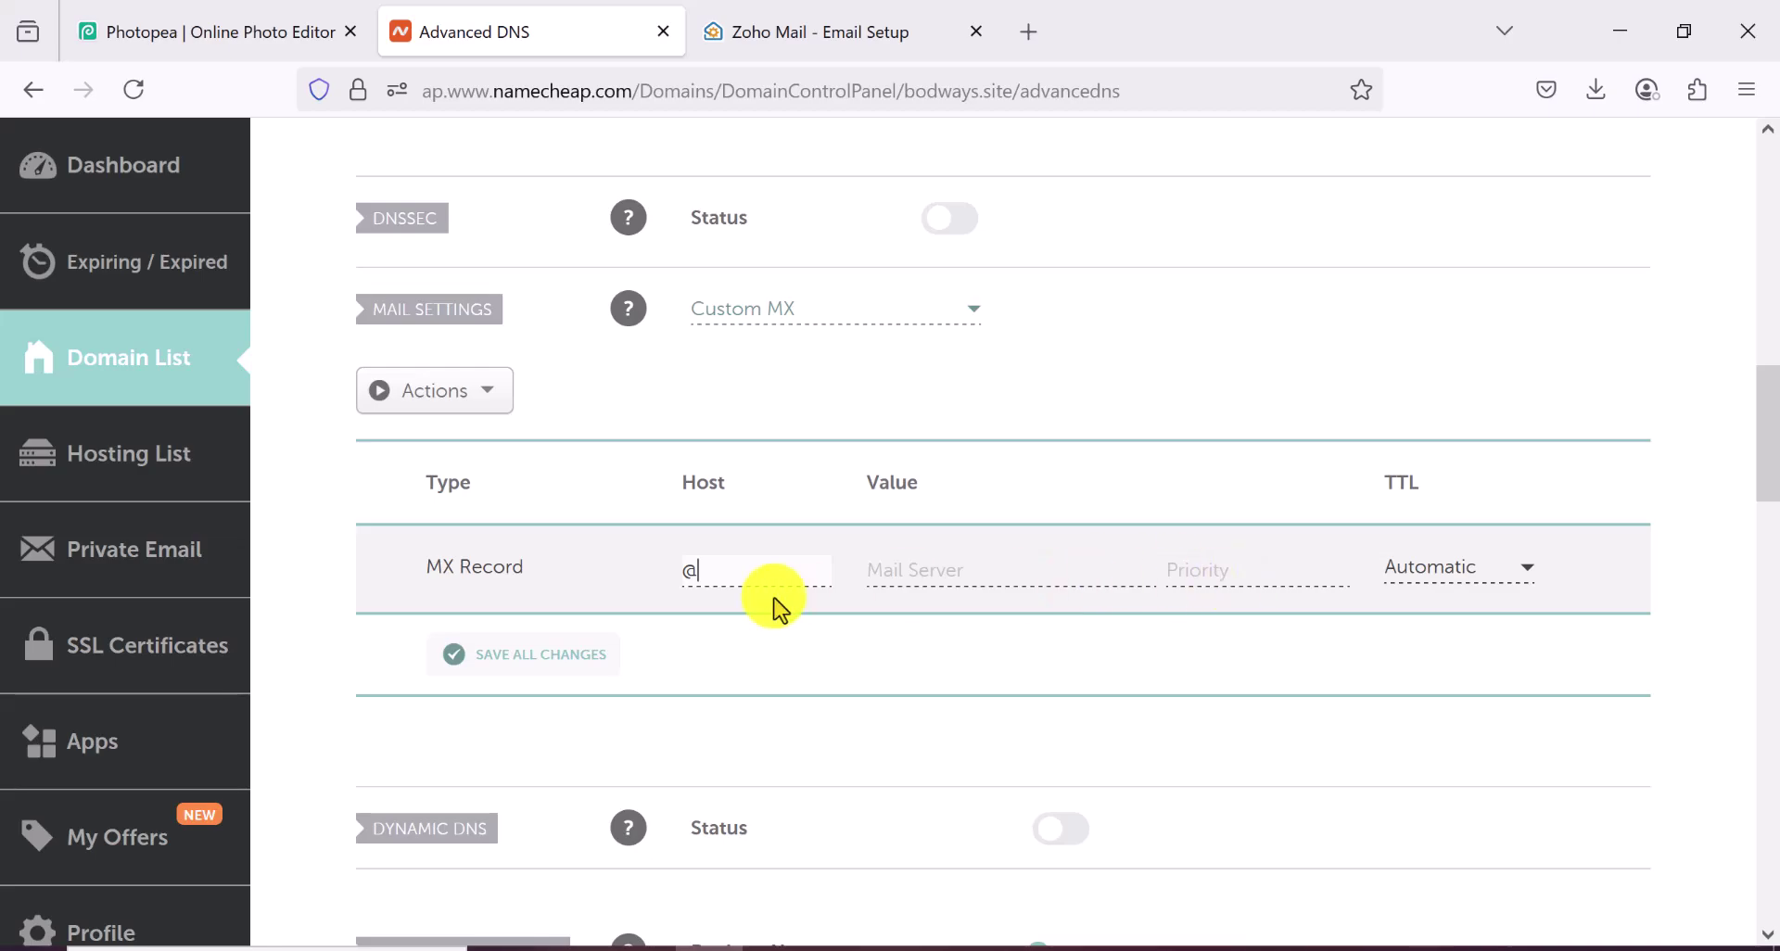
{"action": "left_click", "coordinate": [925, 574]}
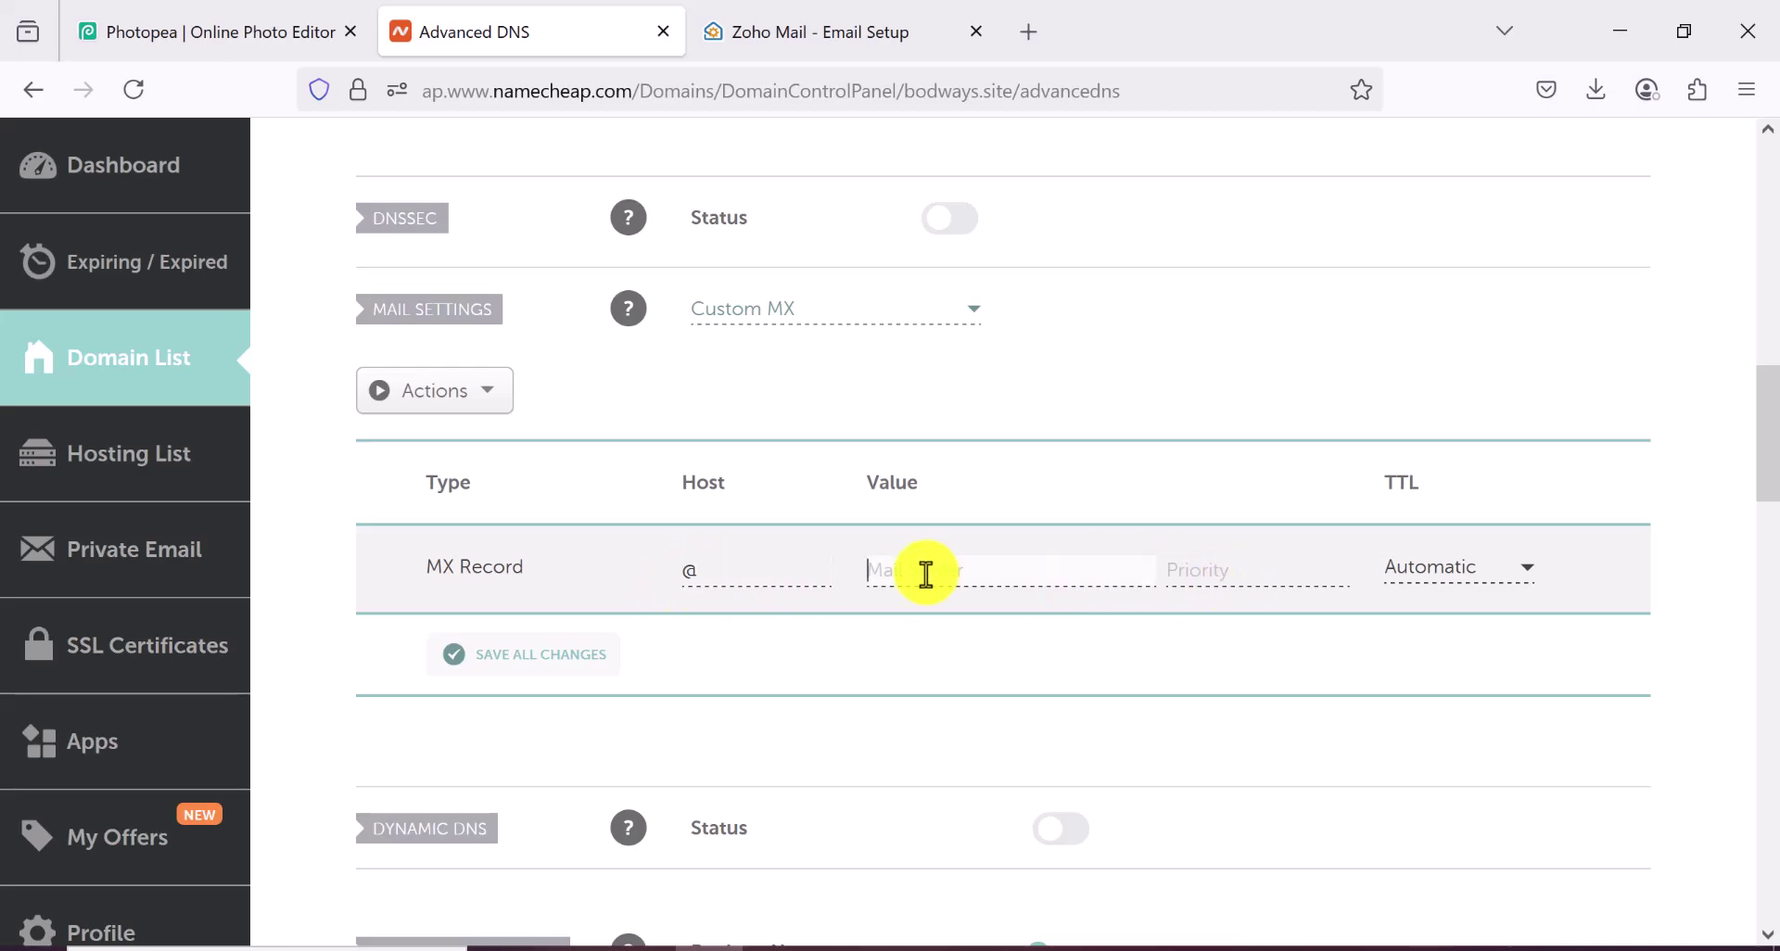
{"action": "right_click", "coordinate": [926, 573]}
{"action": "left_click", "coordinate": [1018, 255]}
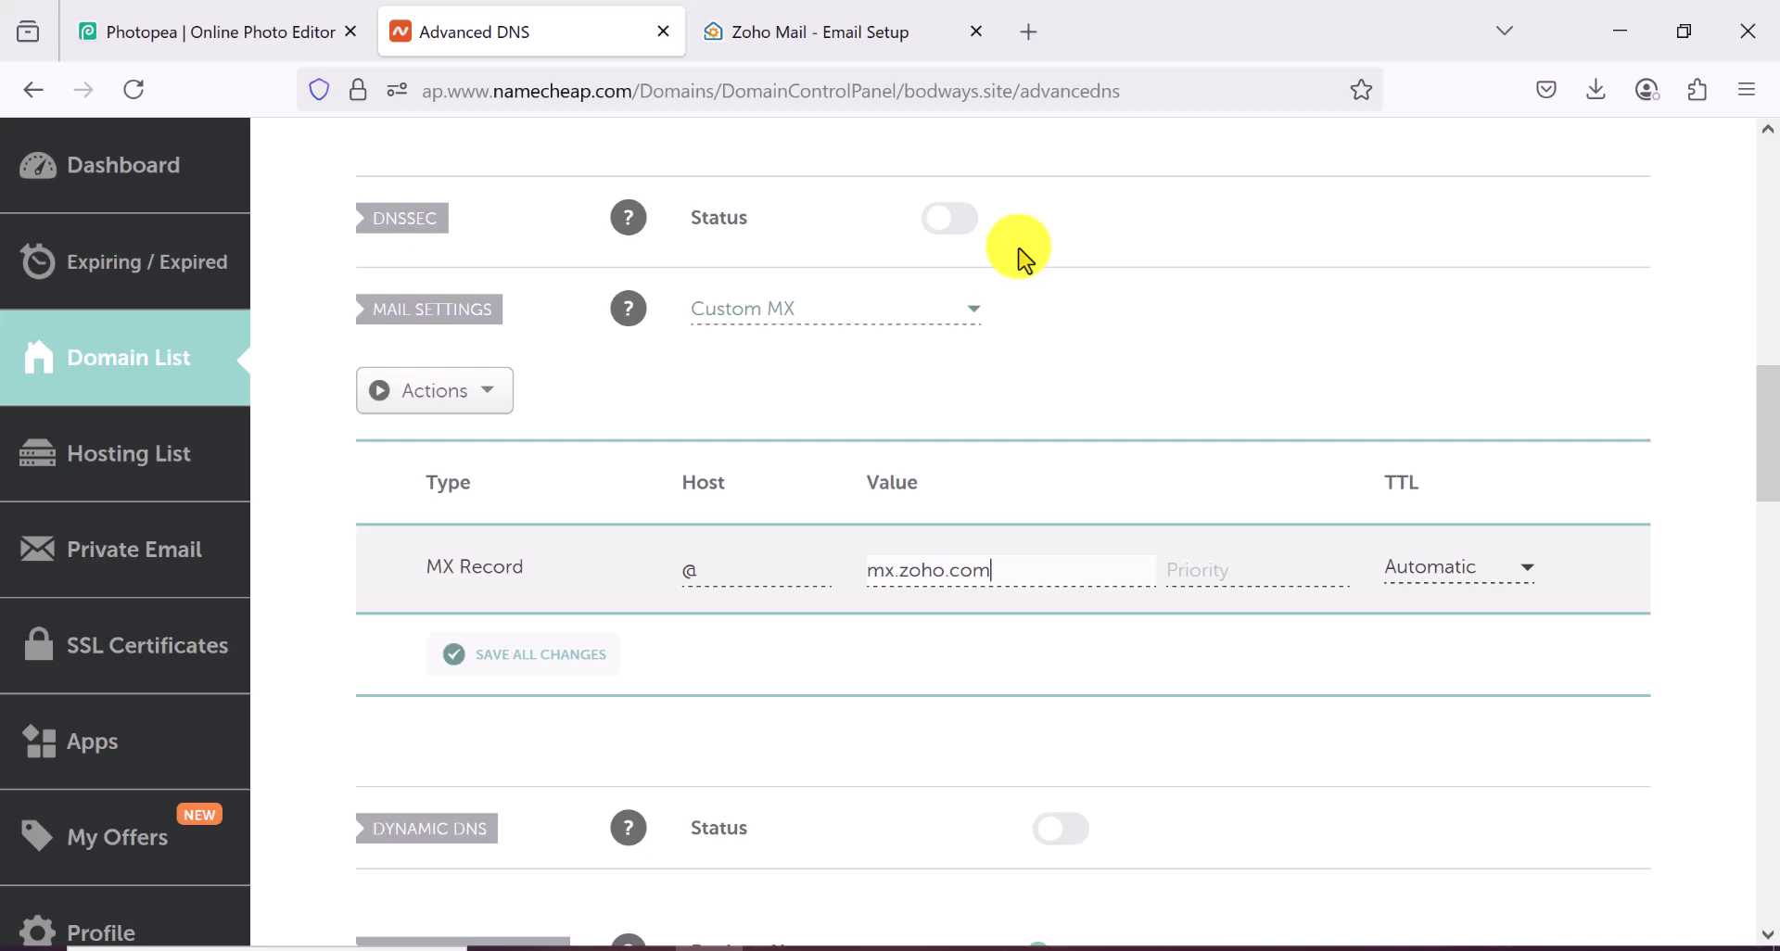
{"action": "left_click", "coordinate": [1226, 567]}
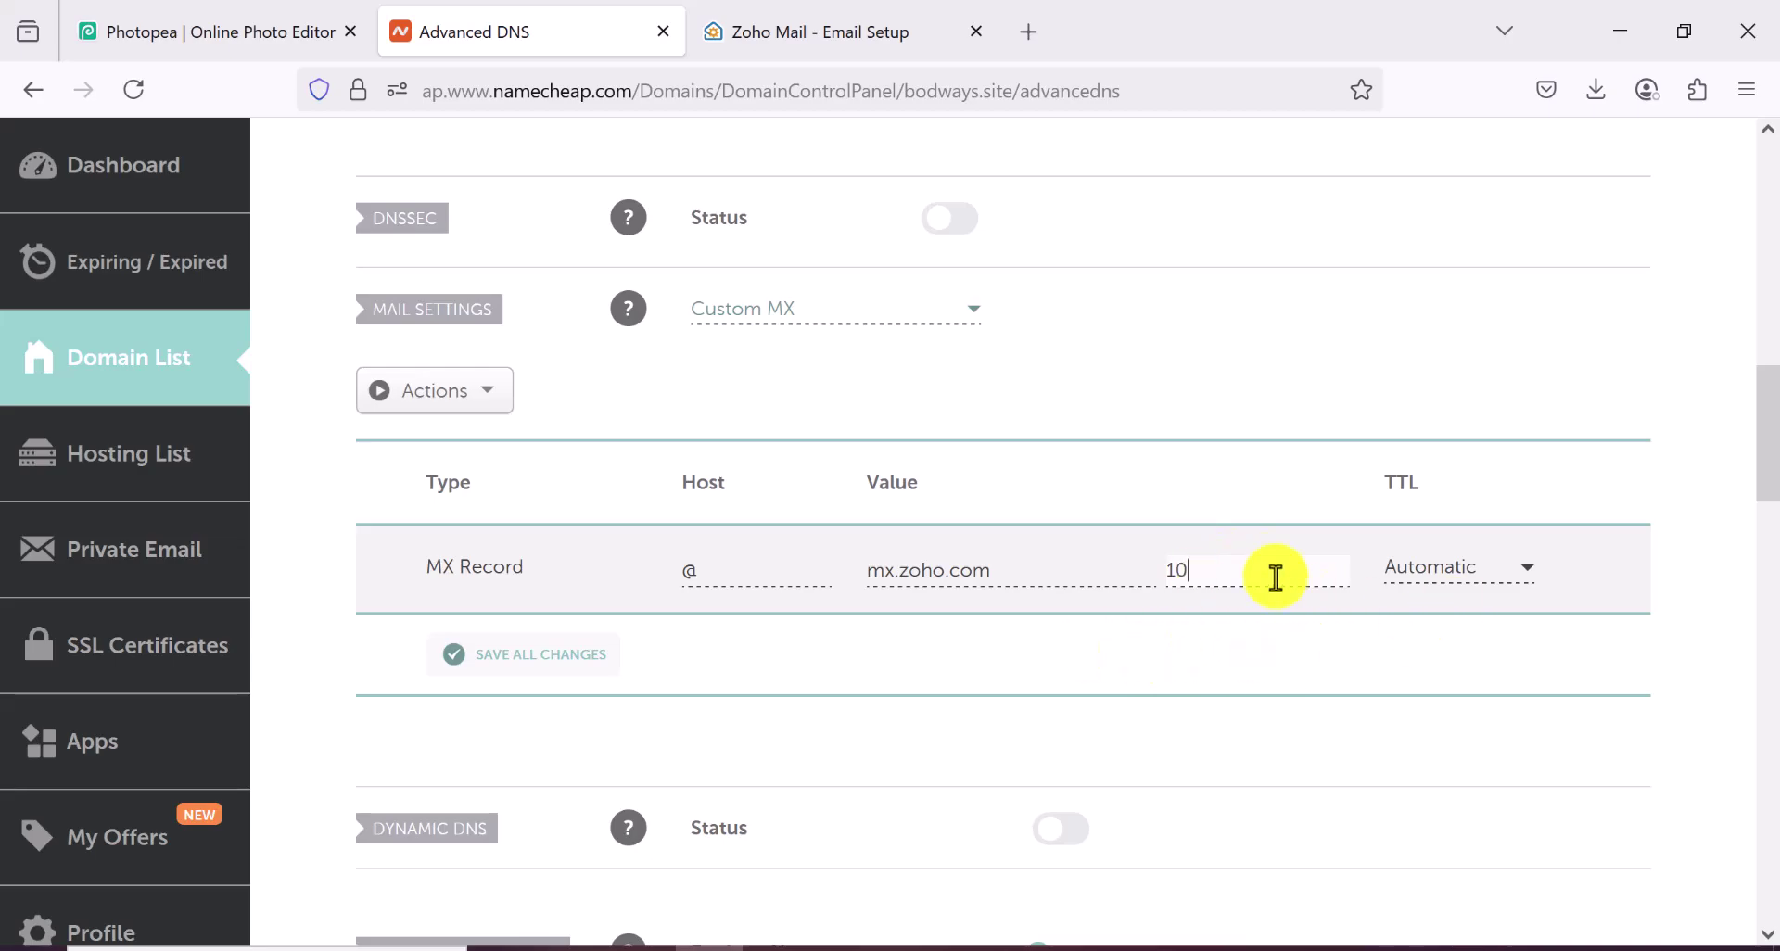
{"action": "left_click", "coordinate": [563, 669]}
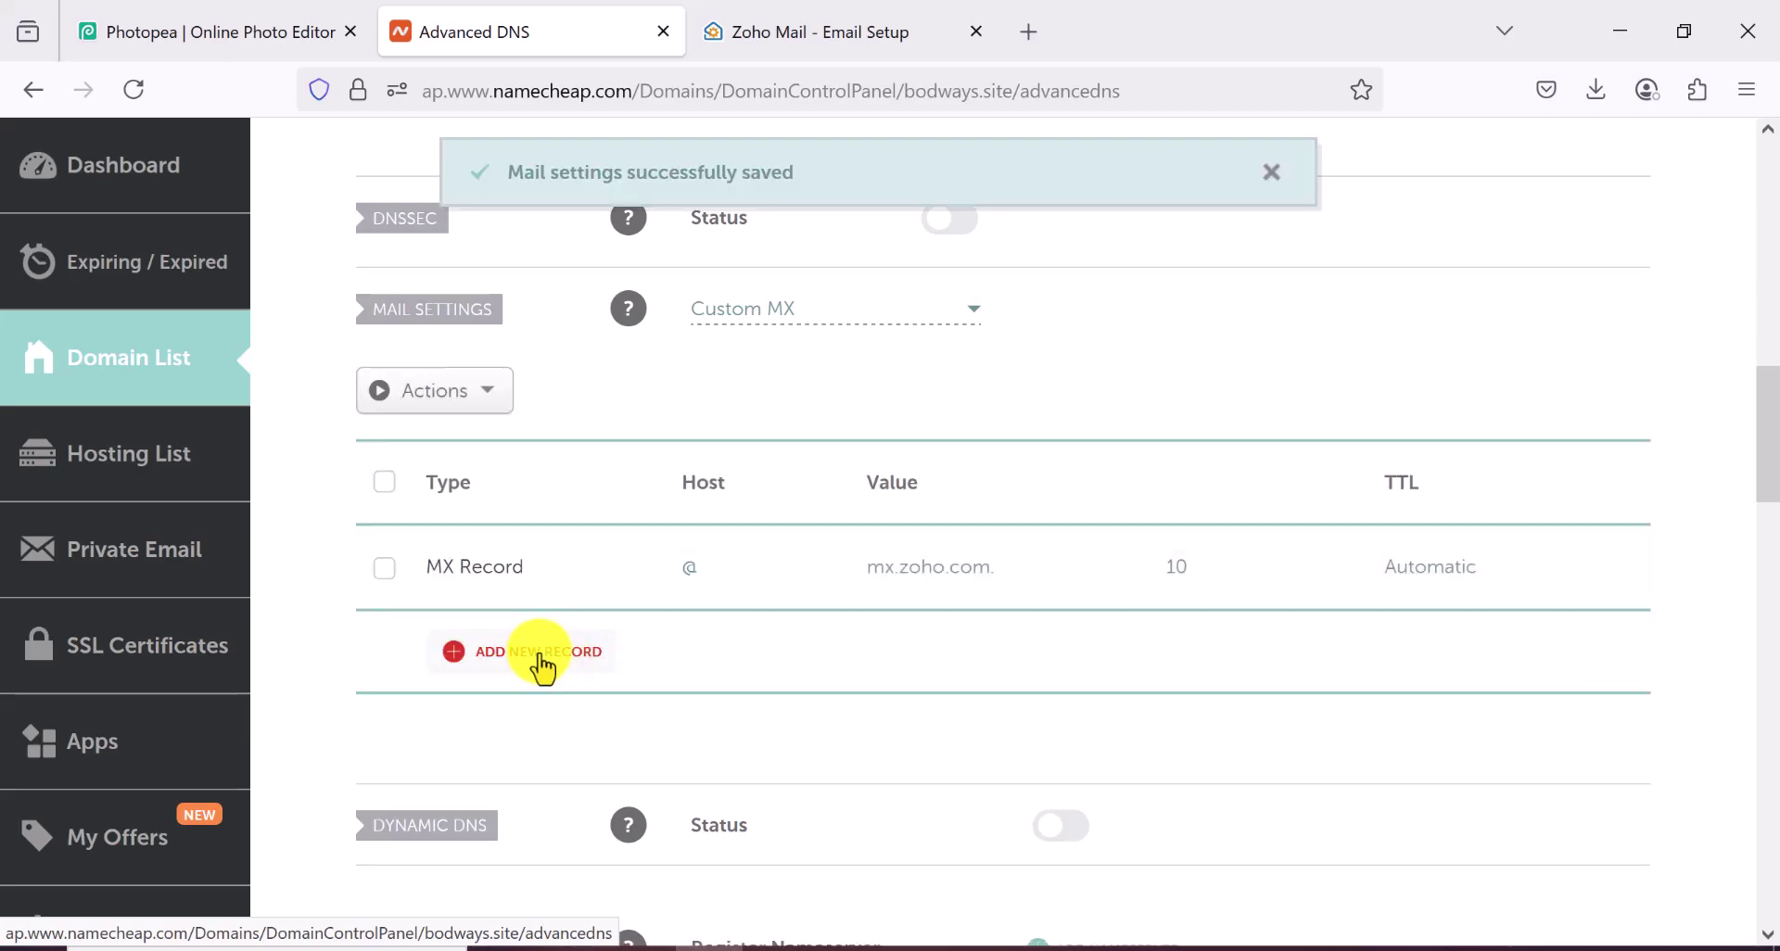
{"action": "left_click", "coordinate": [543, 654]}
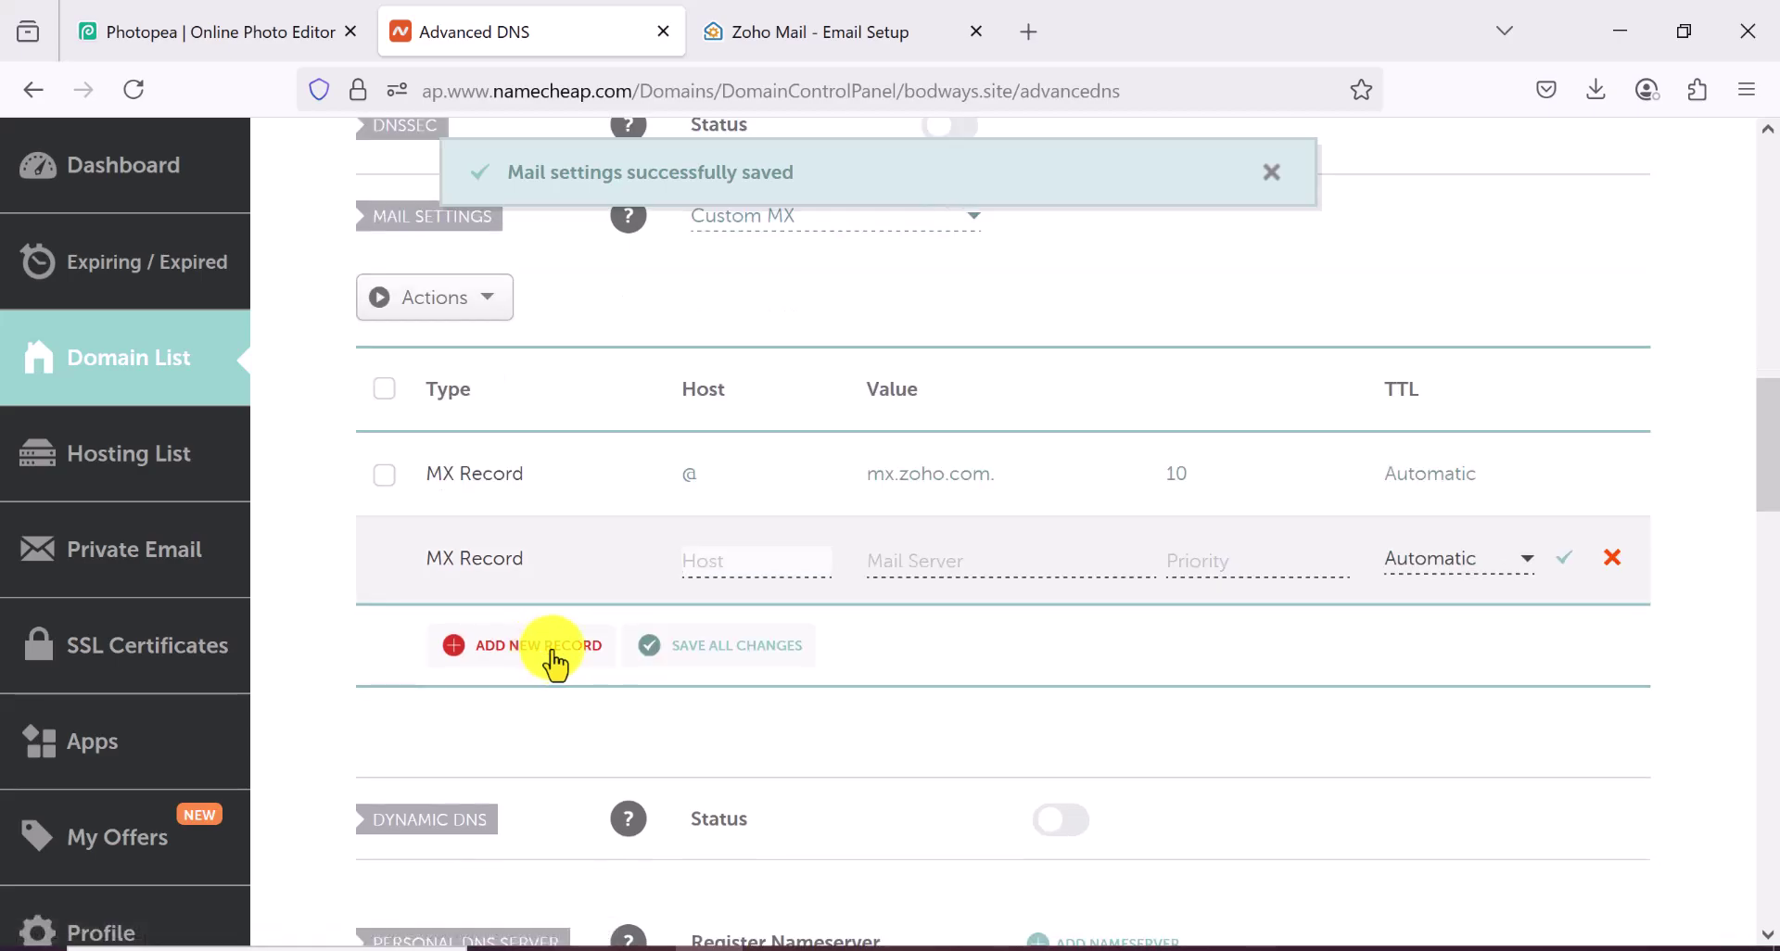
Step: Save a second MX record for @ pointing to mx2.zoho.com with priority 20, adding a new row
{"action": "left_click", "coordinate": [796, 33]}
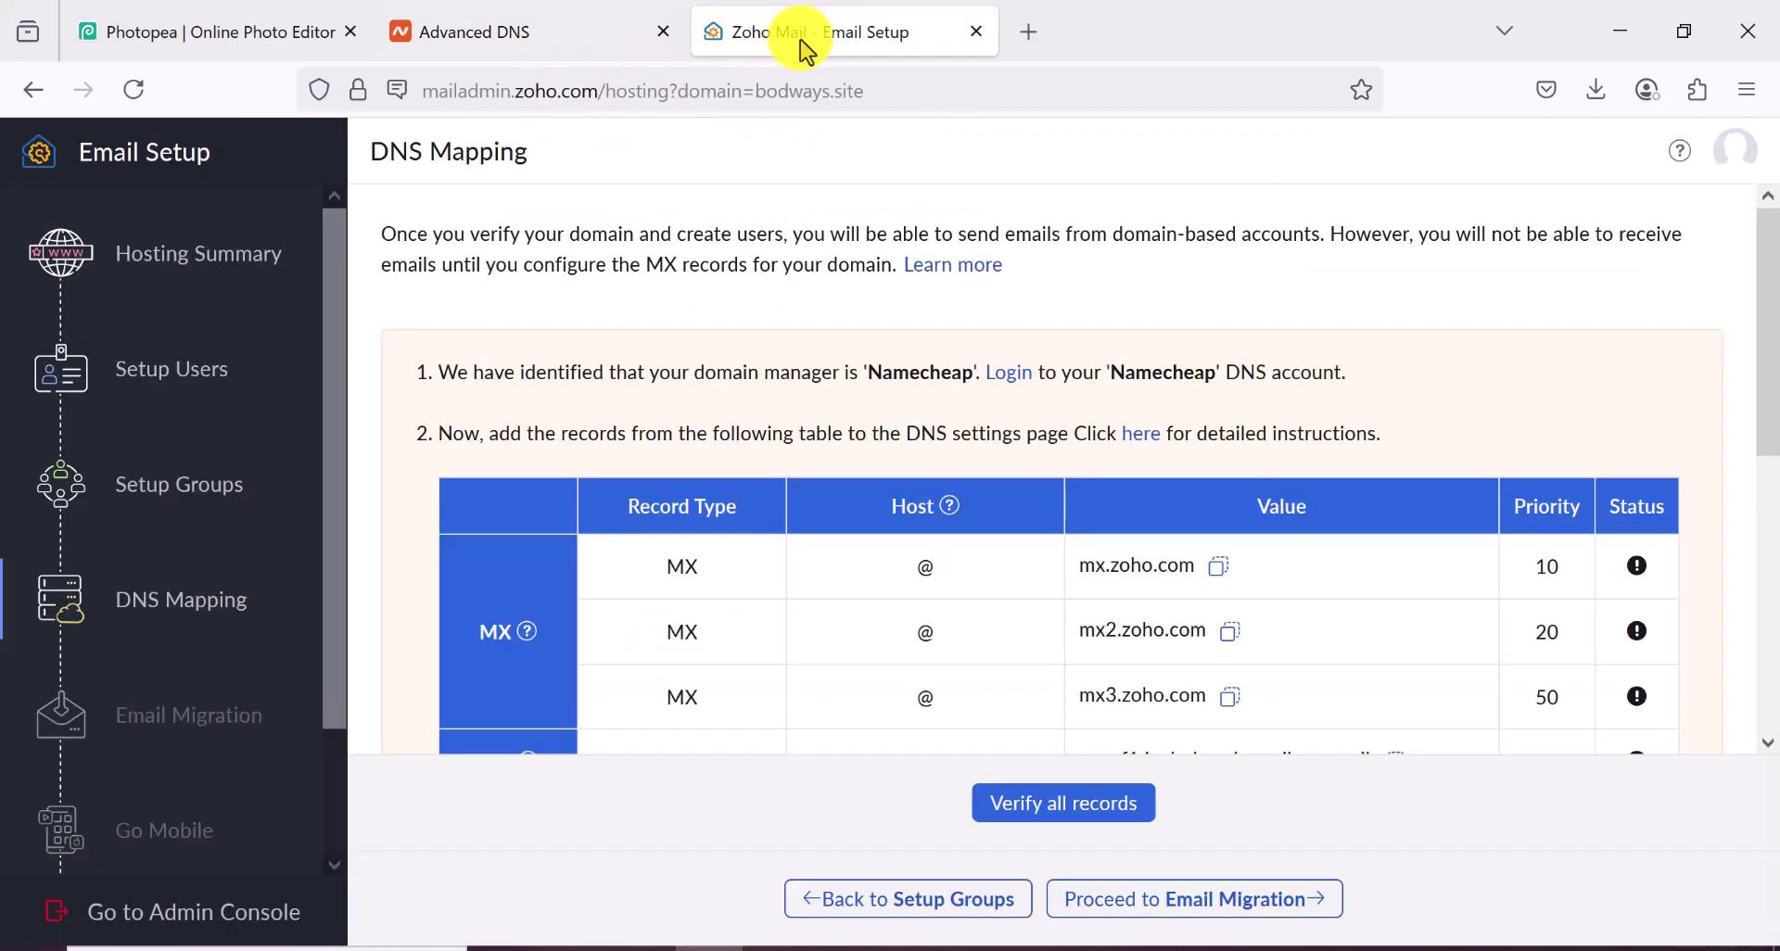
{"action": "left_click", "coordinate": [1231, 634]}
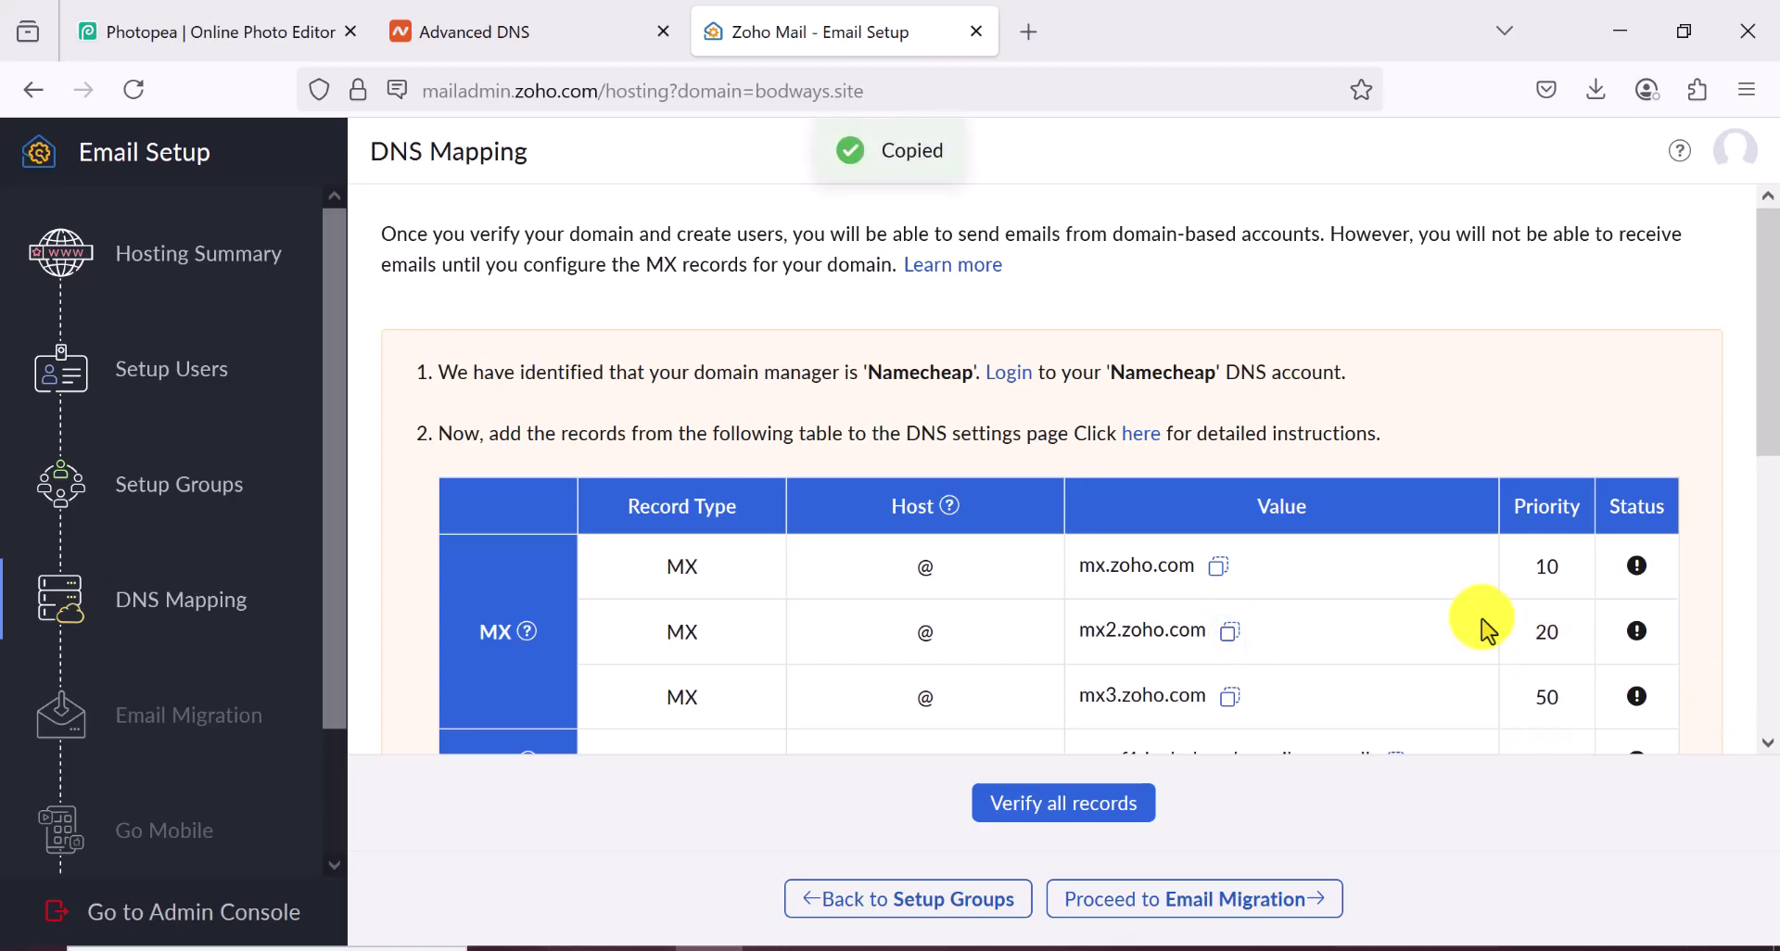
{"action": "left_click", "coordinate": [505, 38]}
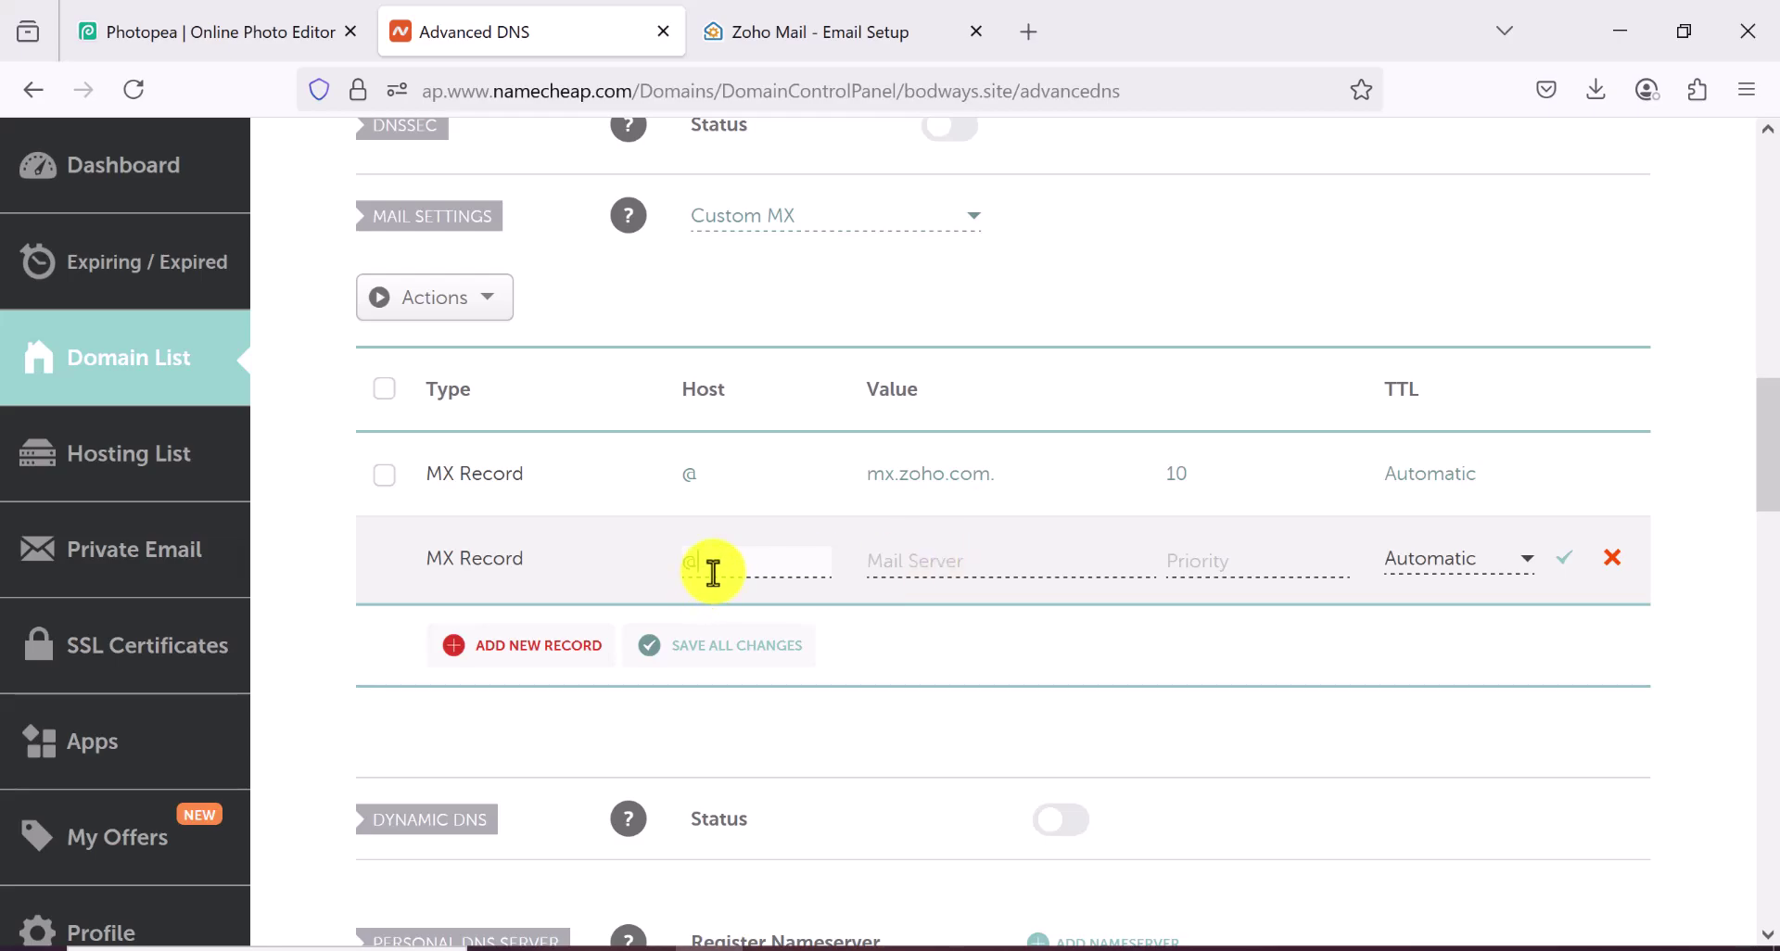
{"action": "type", "text": "@"}
{"action": "left_click", "coordinate": [997, 568]}
{"action": "right_click", "coordinate": [995, 562]}
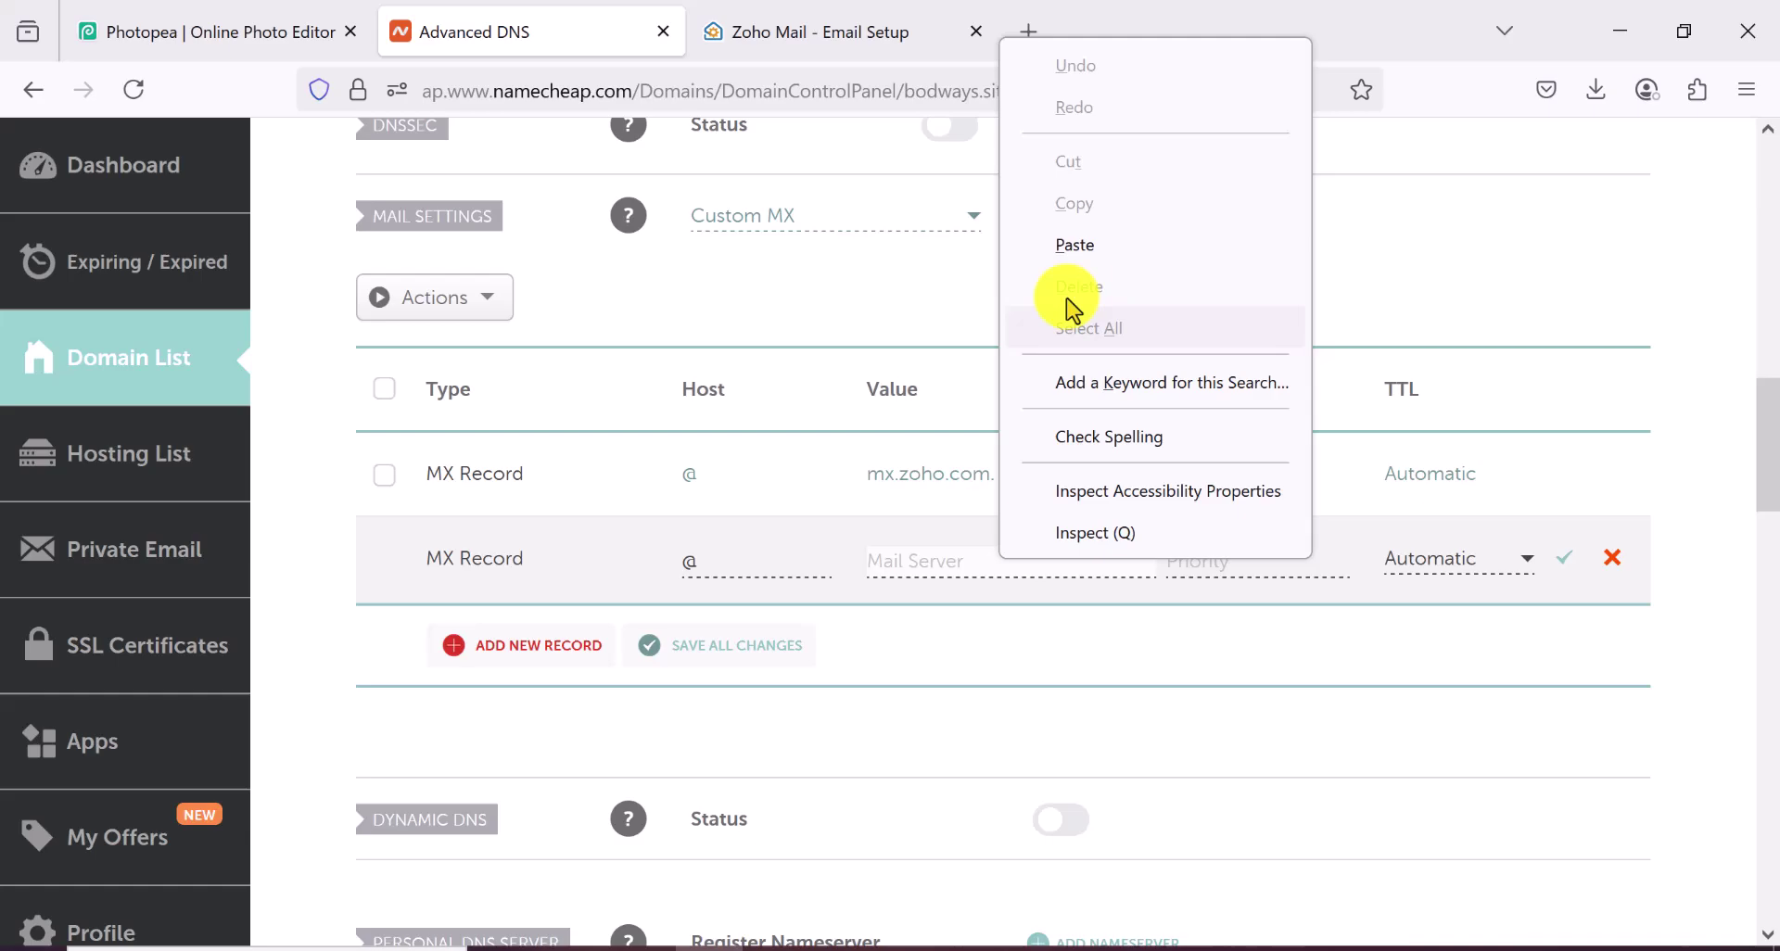
{"action": "left_click", "coordinate": [1072, 248]}
{"action": "left_click", "coordinate": [1219, 572]}
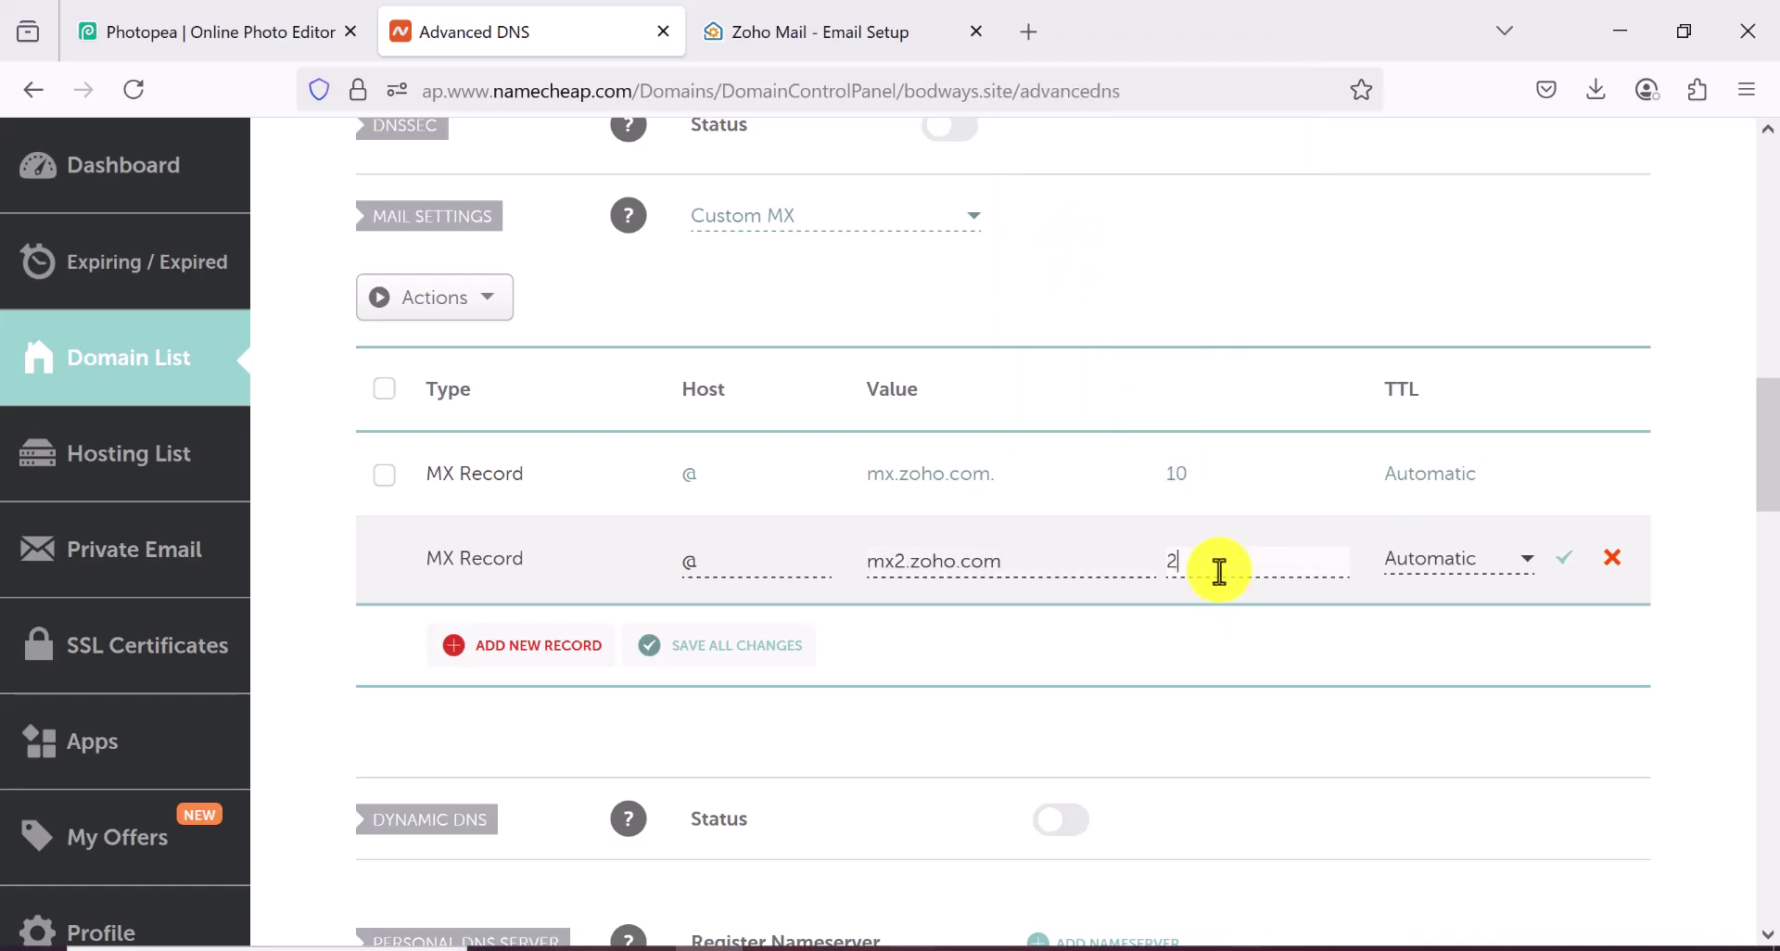
{"action": "type", "text": "20"}
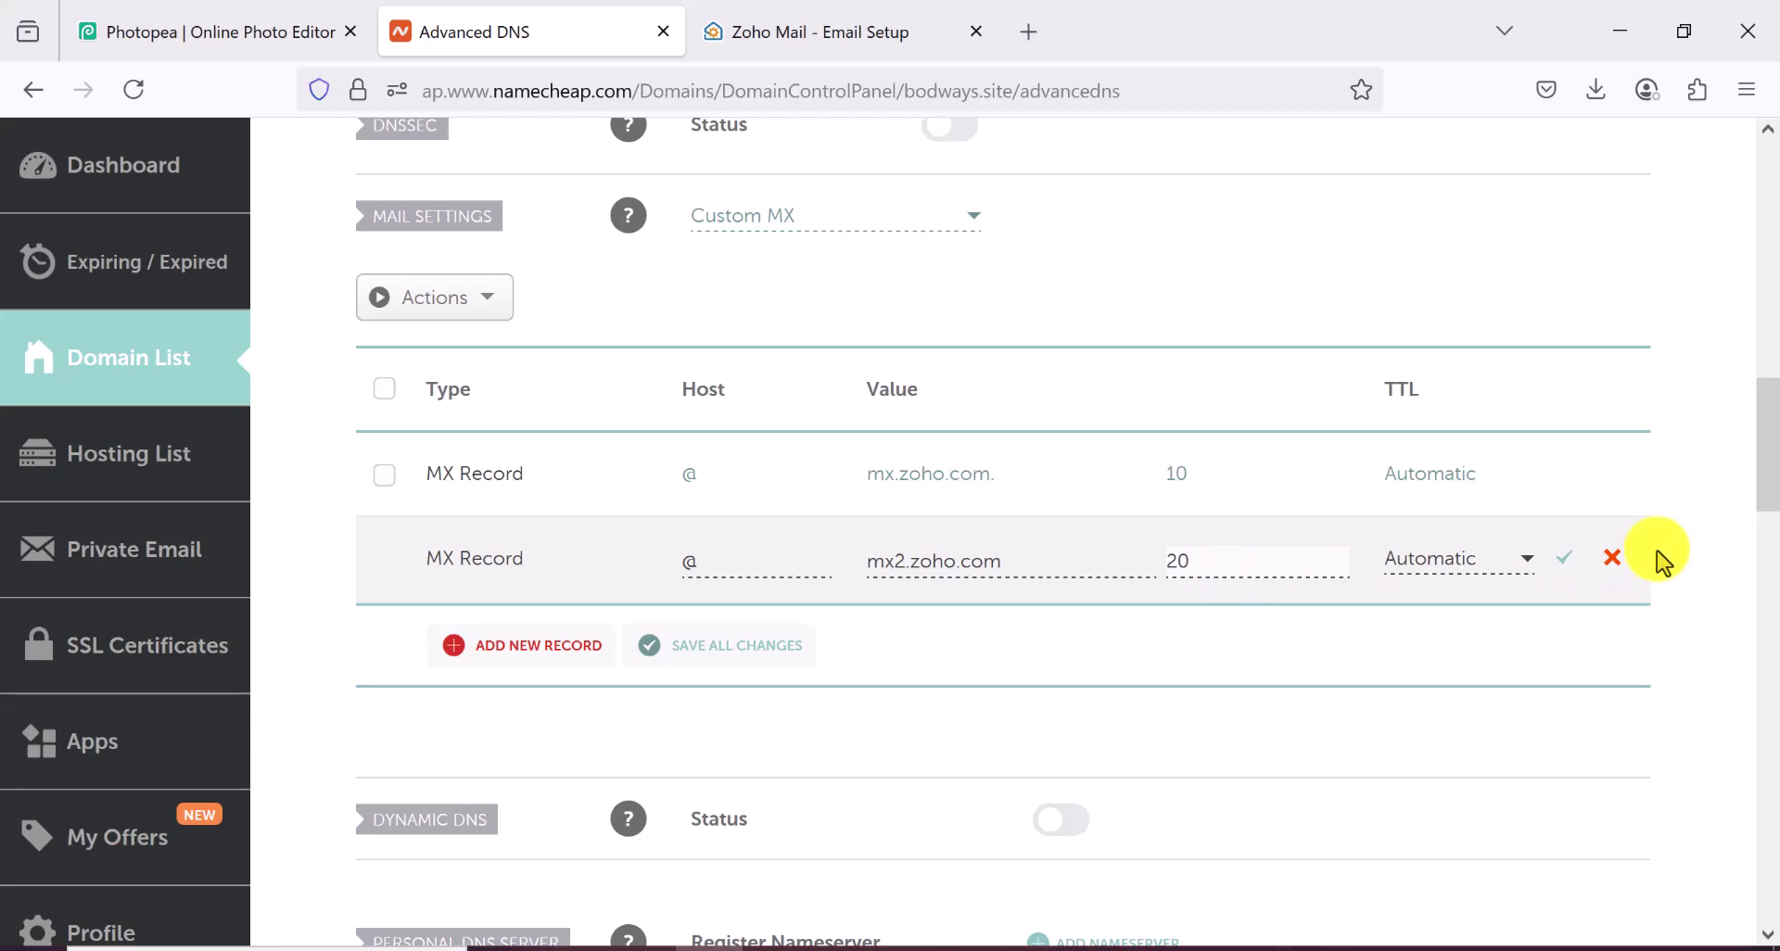
{"action": "left_click", "coordinate": [1566, 560]}
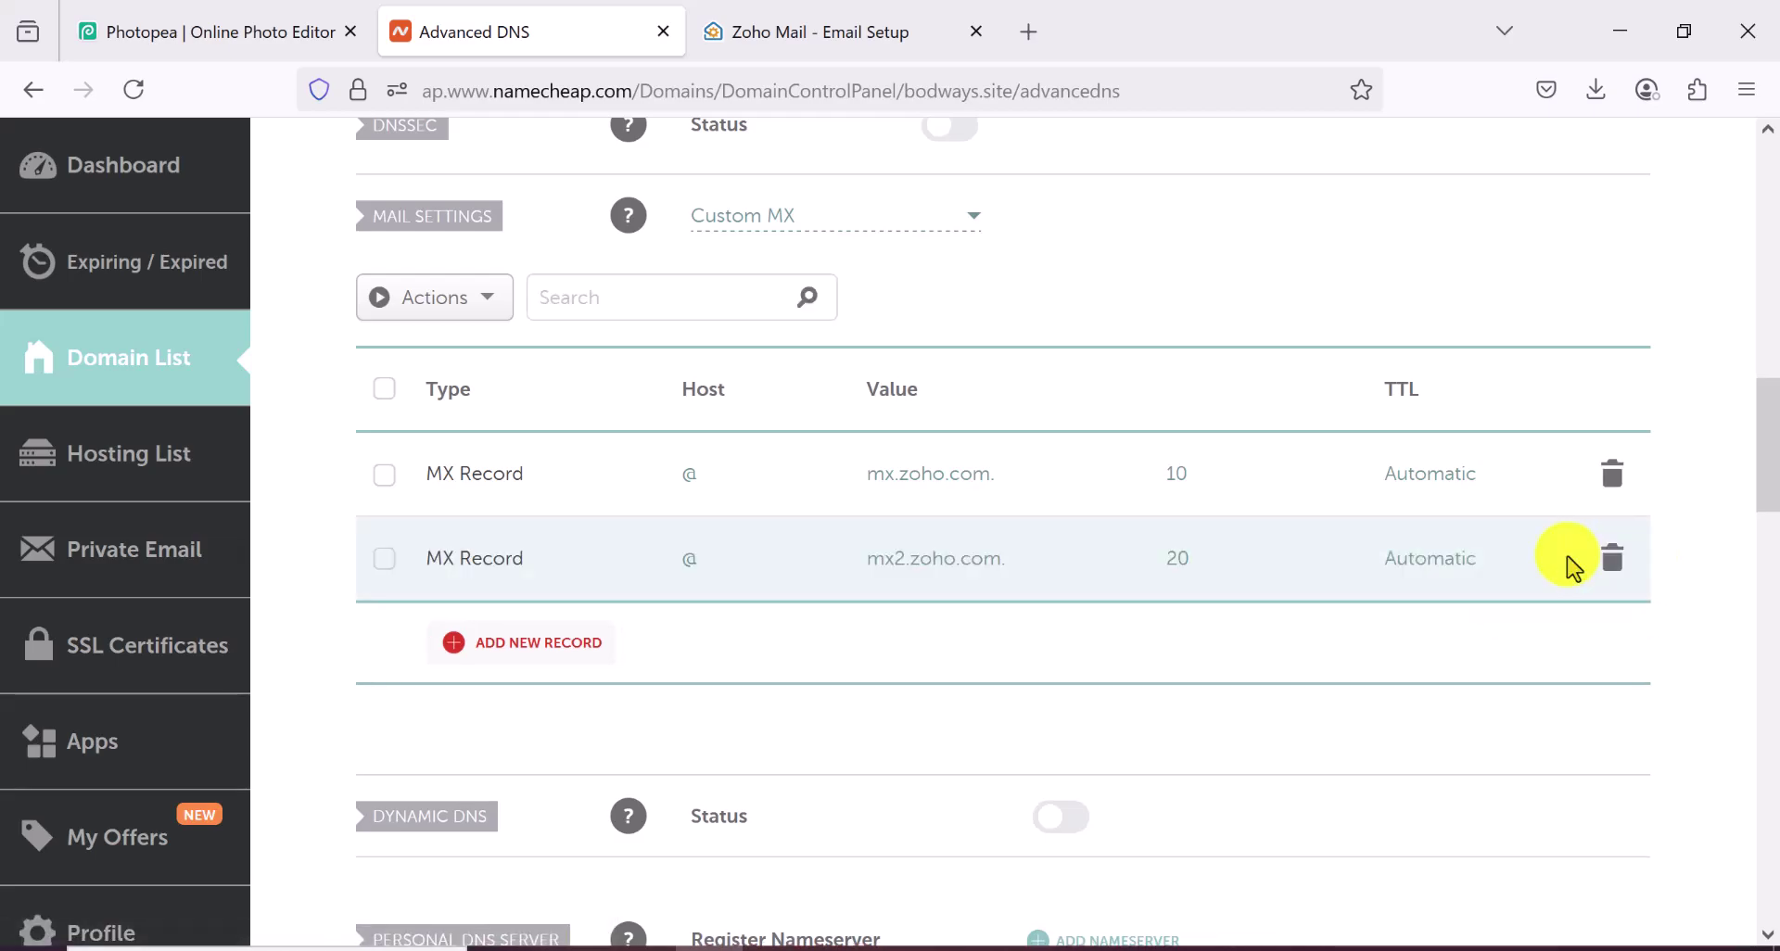
{"action": "left_click", "coordinate": [538, 645]}
{"action": "left_click", "coordinate": [795, 32]}
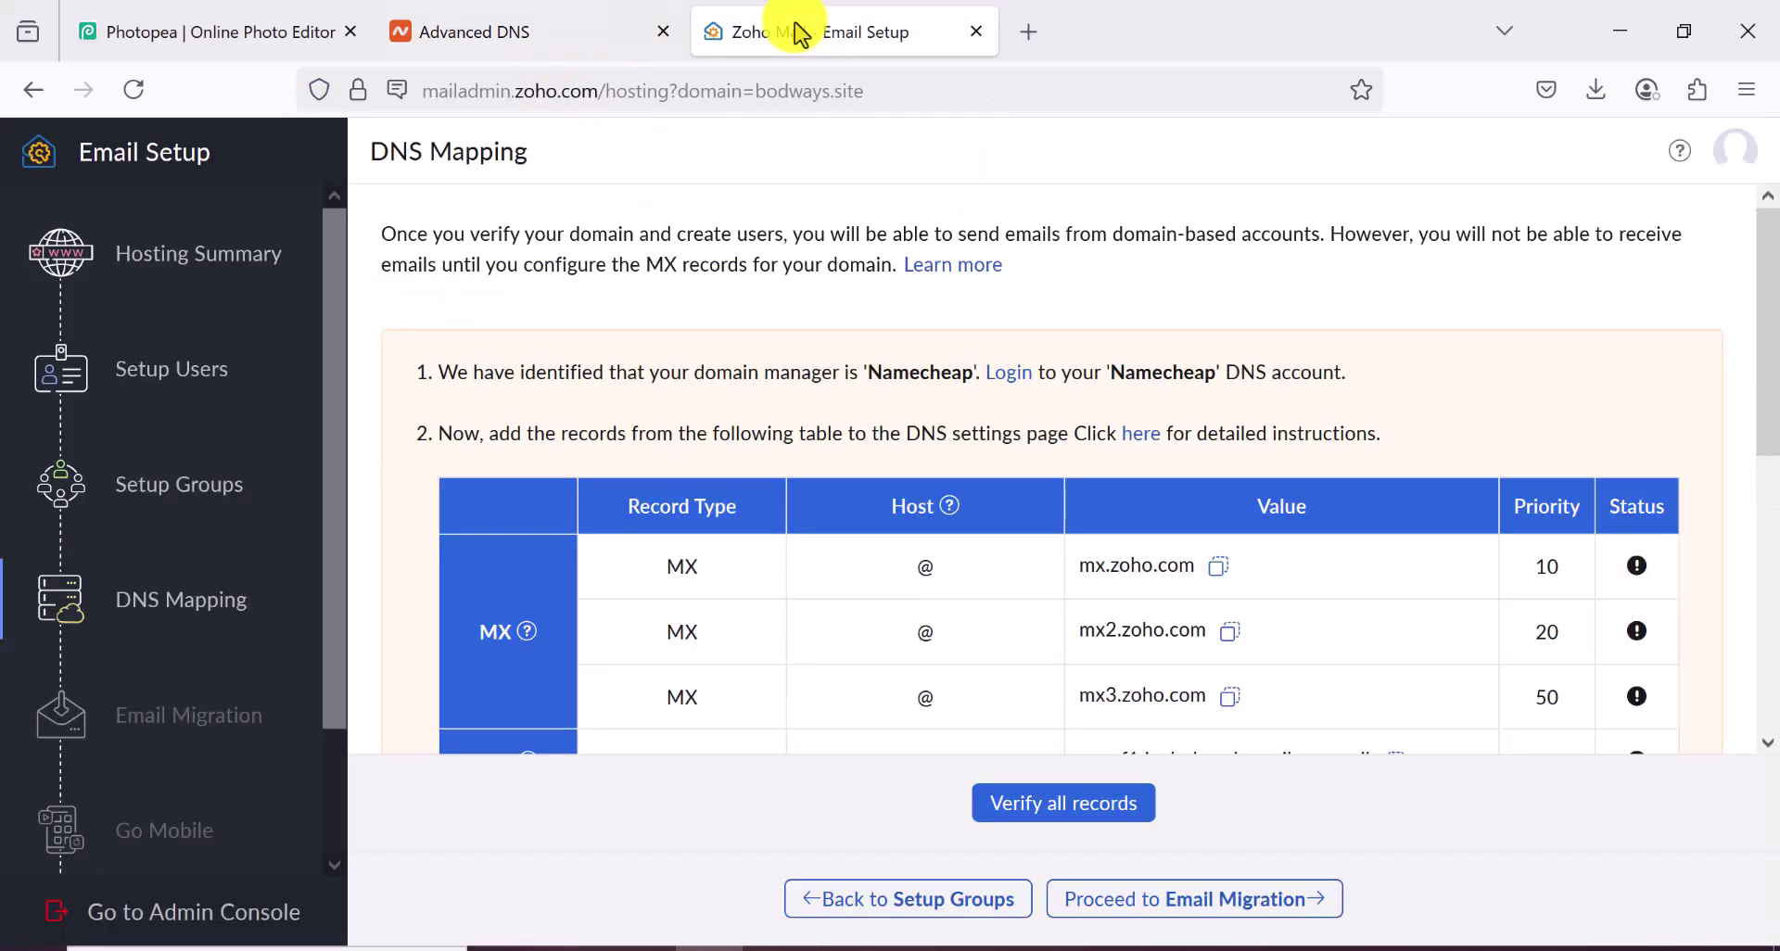
Step: Copy mx3.zoho.com and save it as a third @ MX record with priority 50
{"action": "left_click", "coordinate": [1231, 699]}
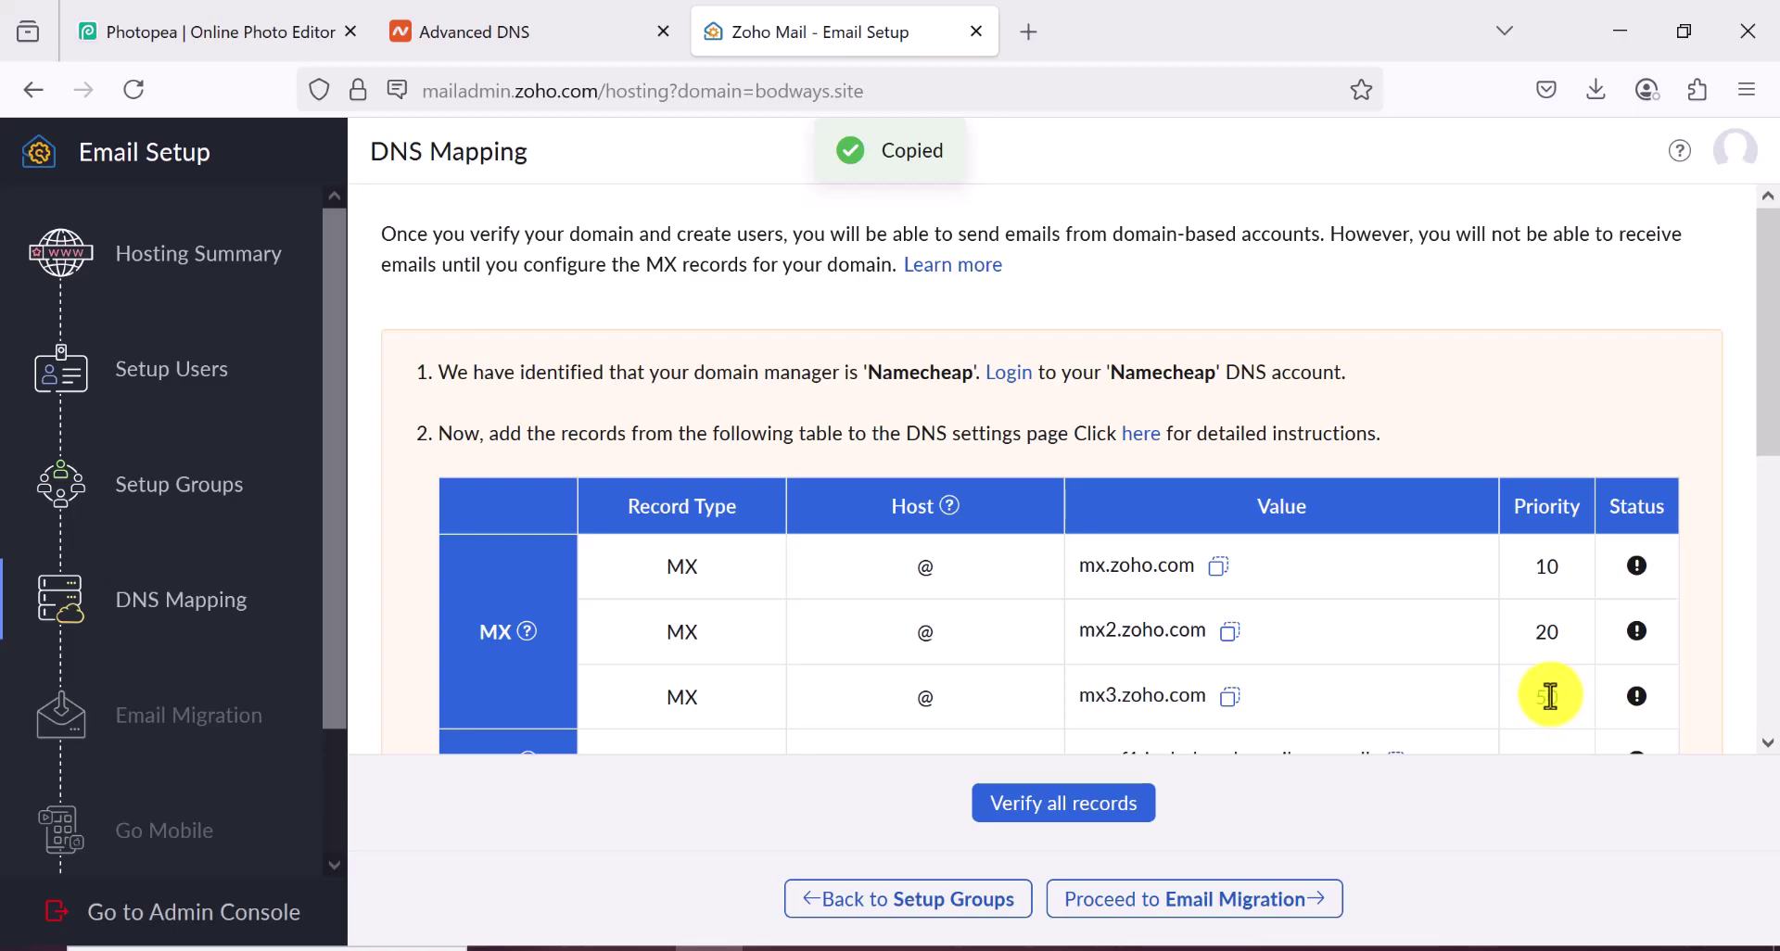
{"action": "left_click", "coordinate": [525, 22]}
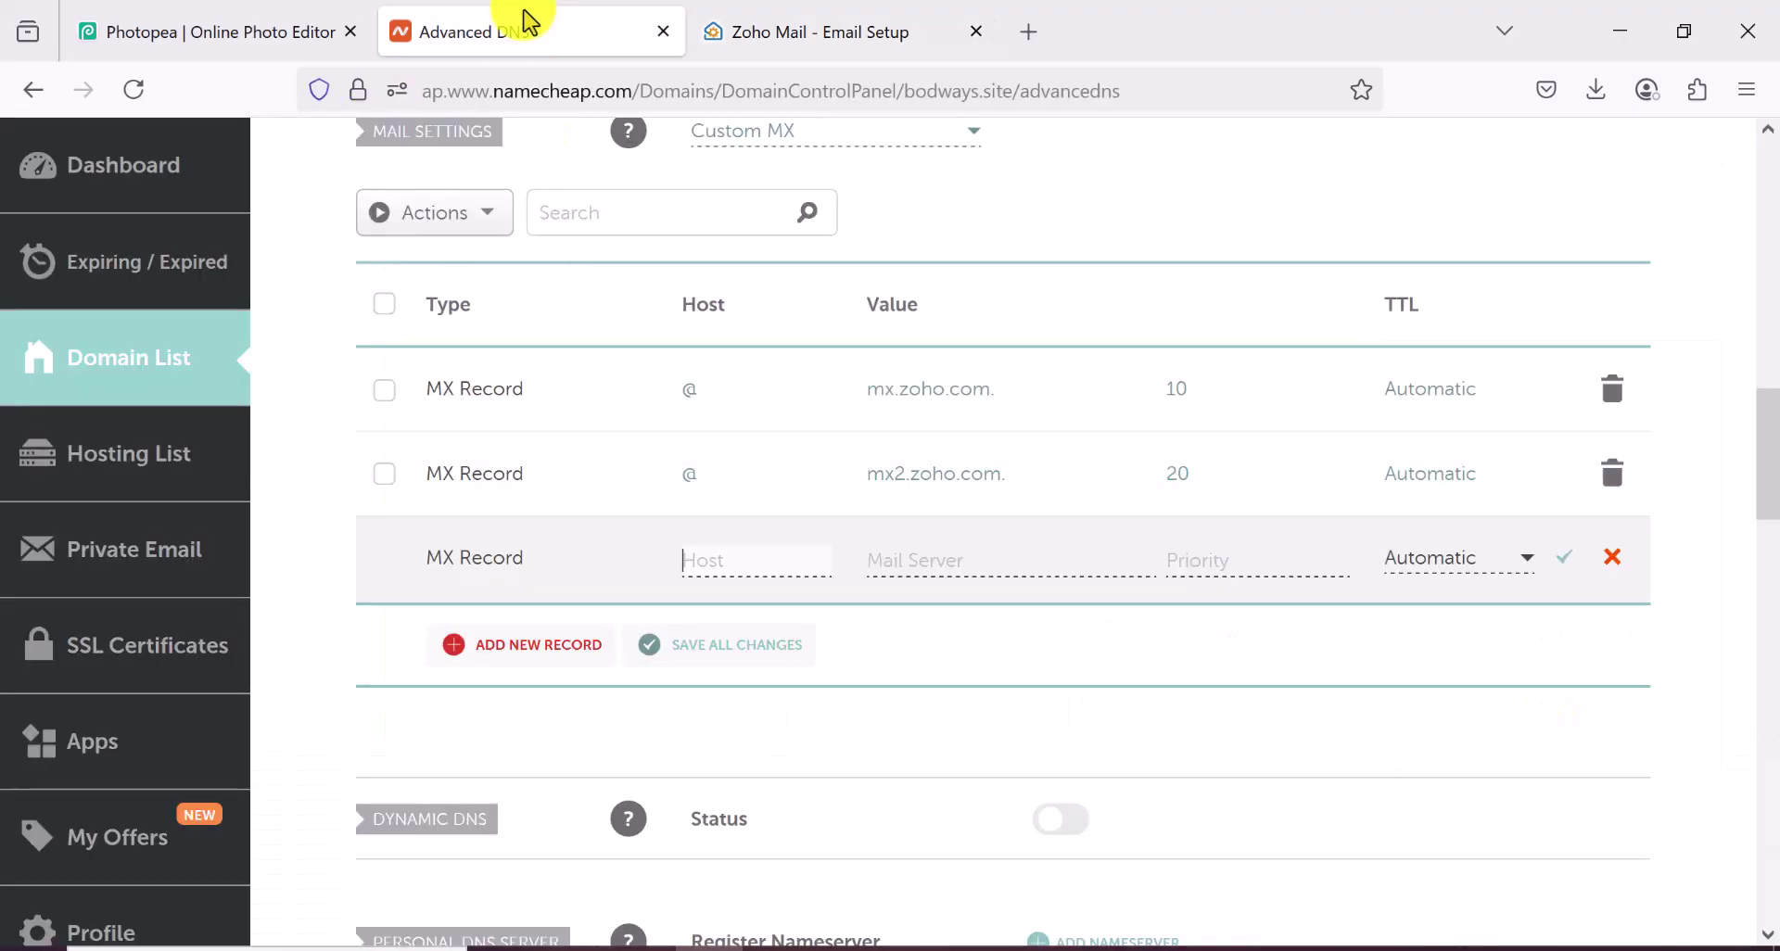
{"action": "left_click", "coordinate": [716, 568]}
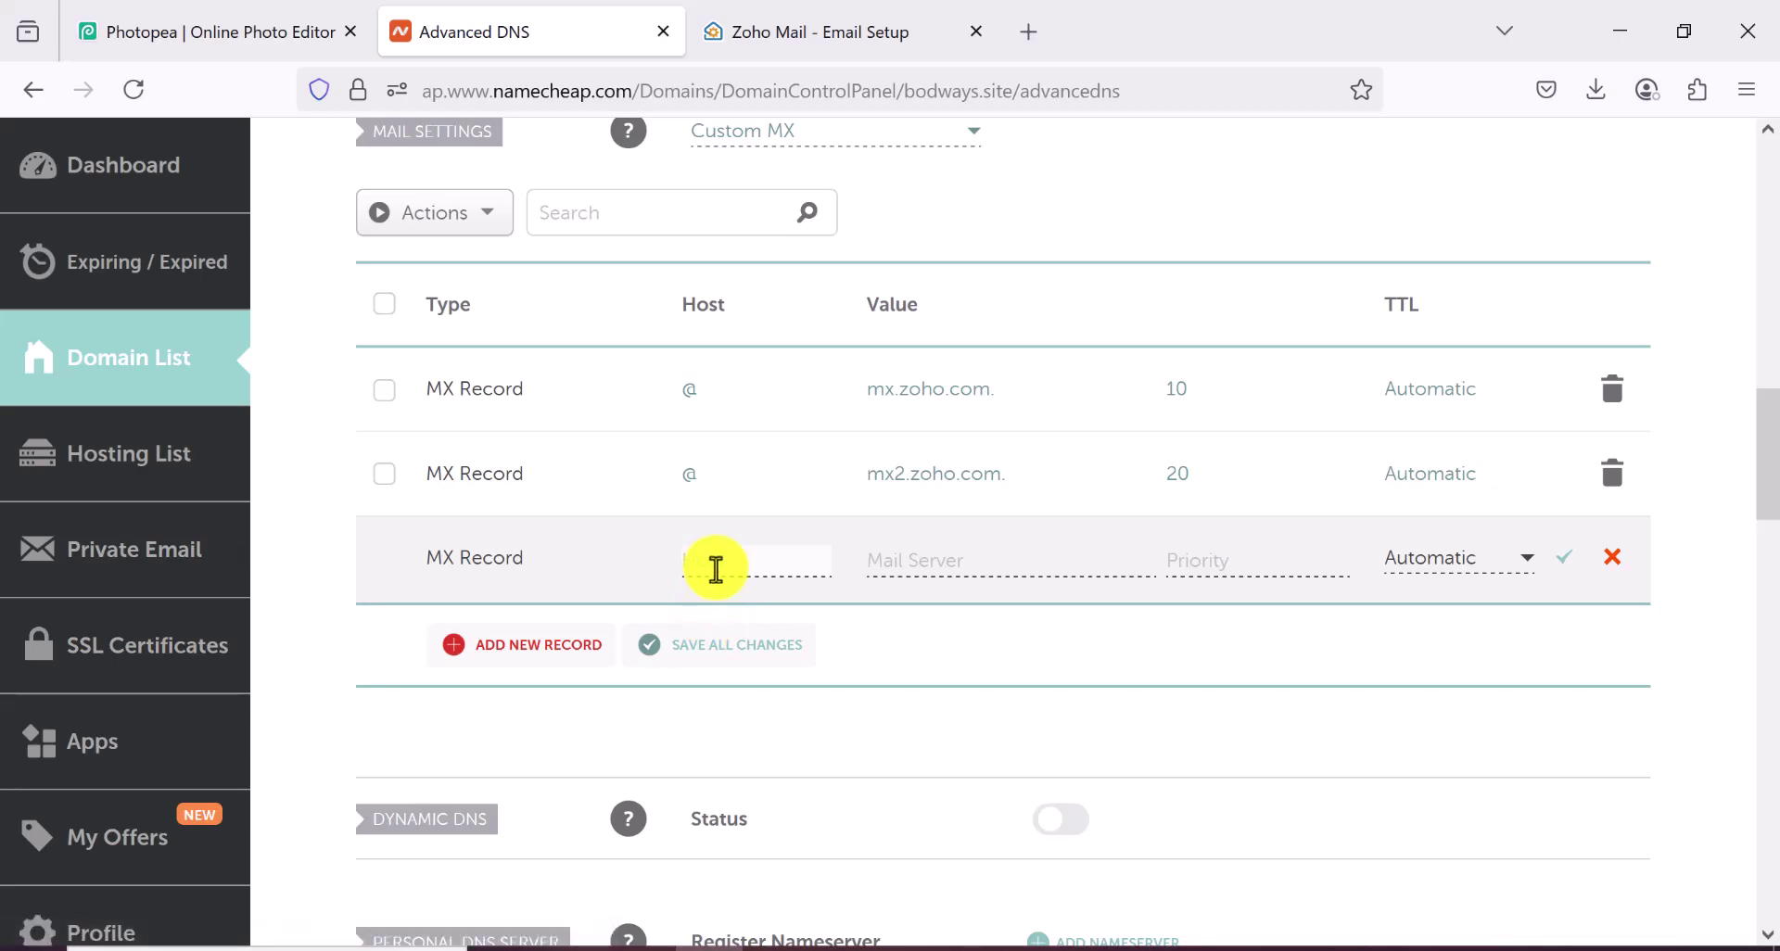
{"action": "type", "text": "@"}
{"action": "right_click", "coordinate": [925, 560]}
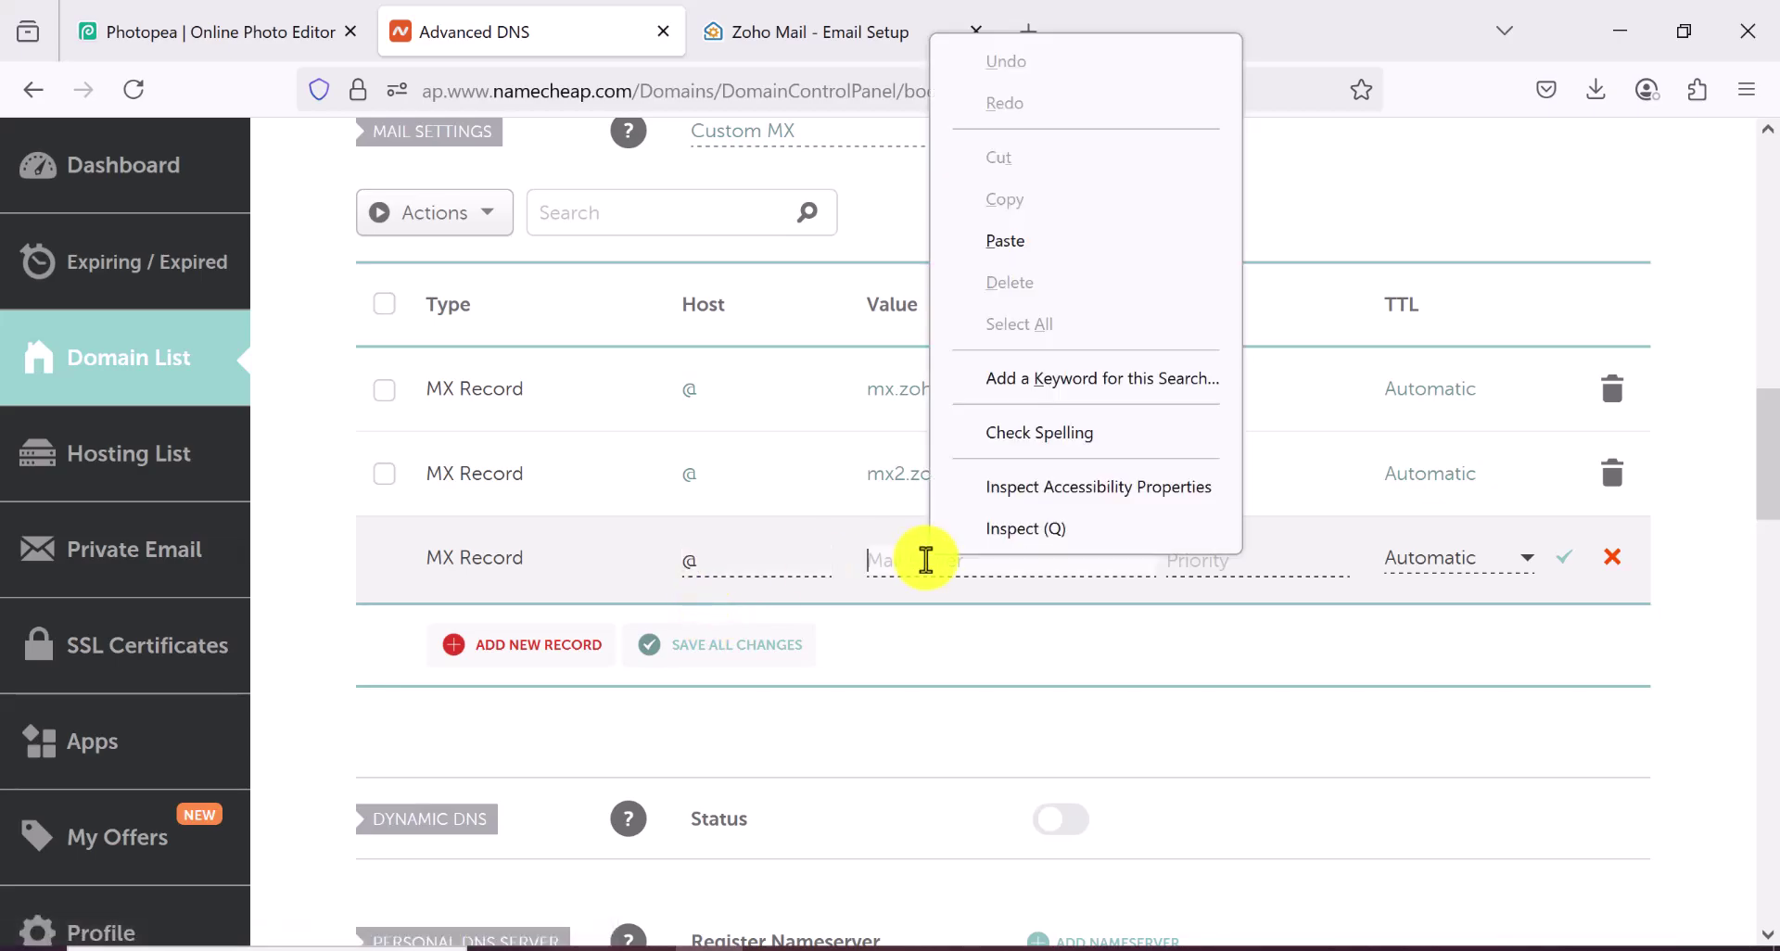
{"action": "left_click", "coordinate": [1011, 243]}
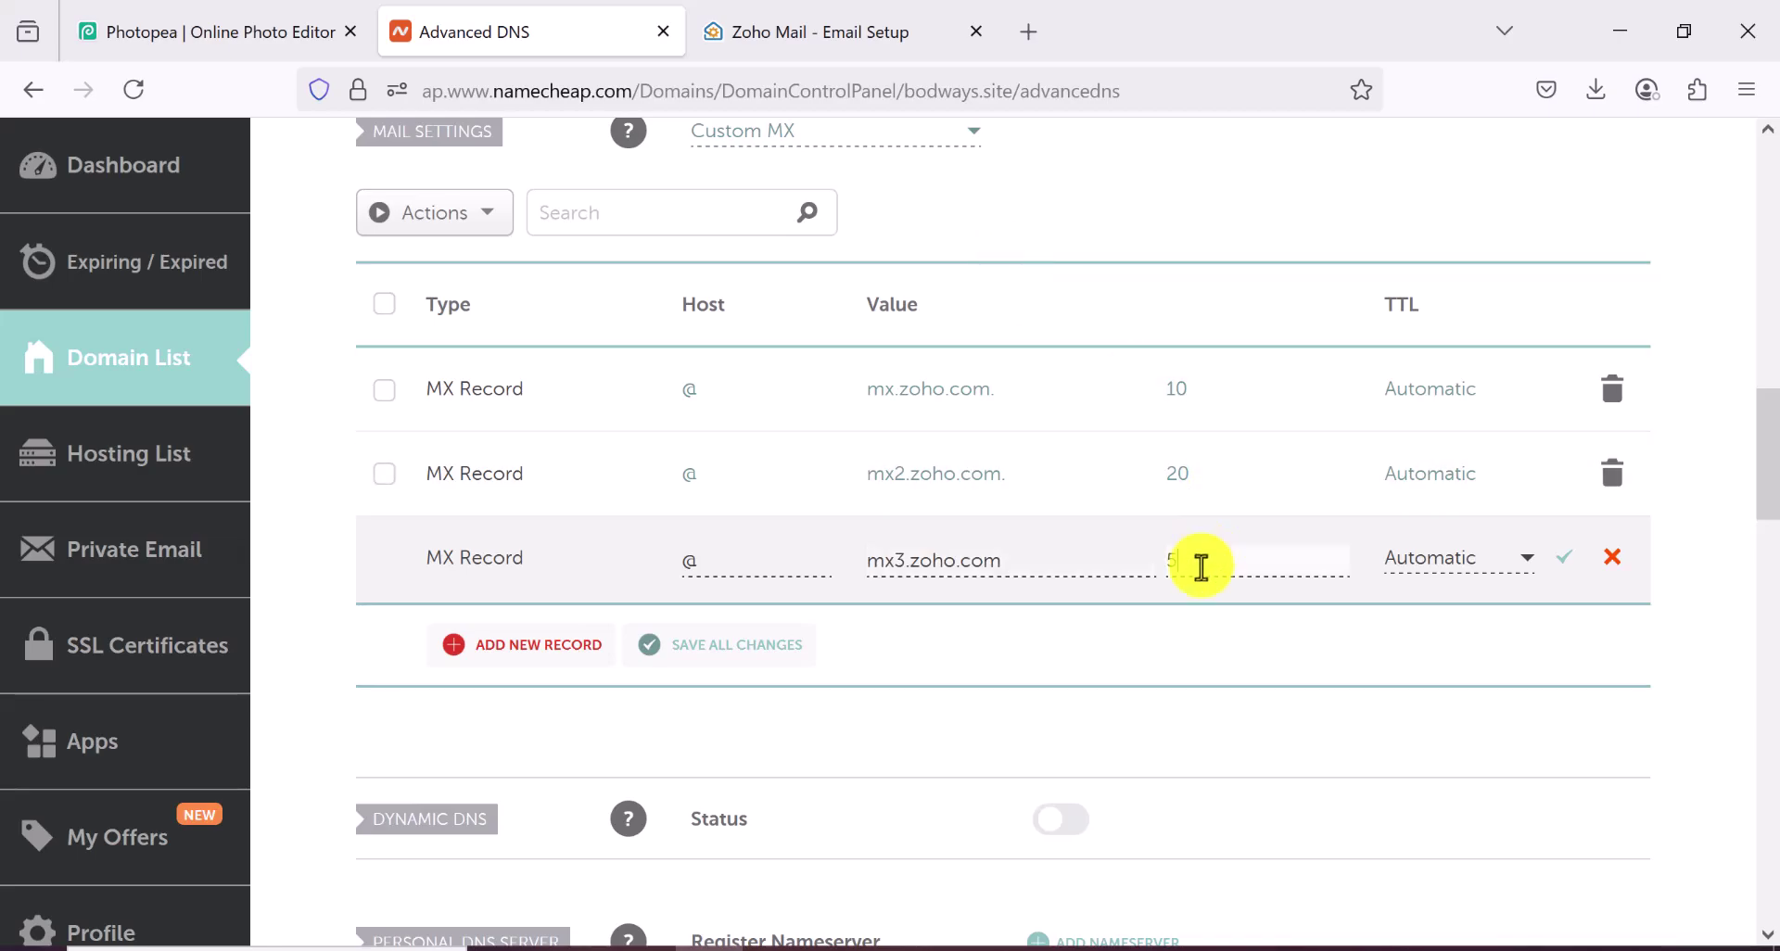
{"action": "left_click", "coordinate": [1561, 559]}
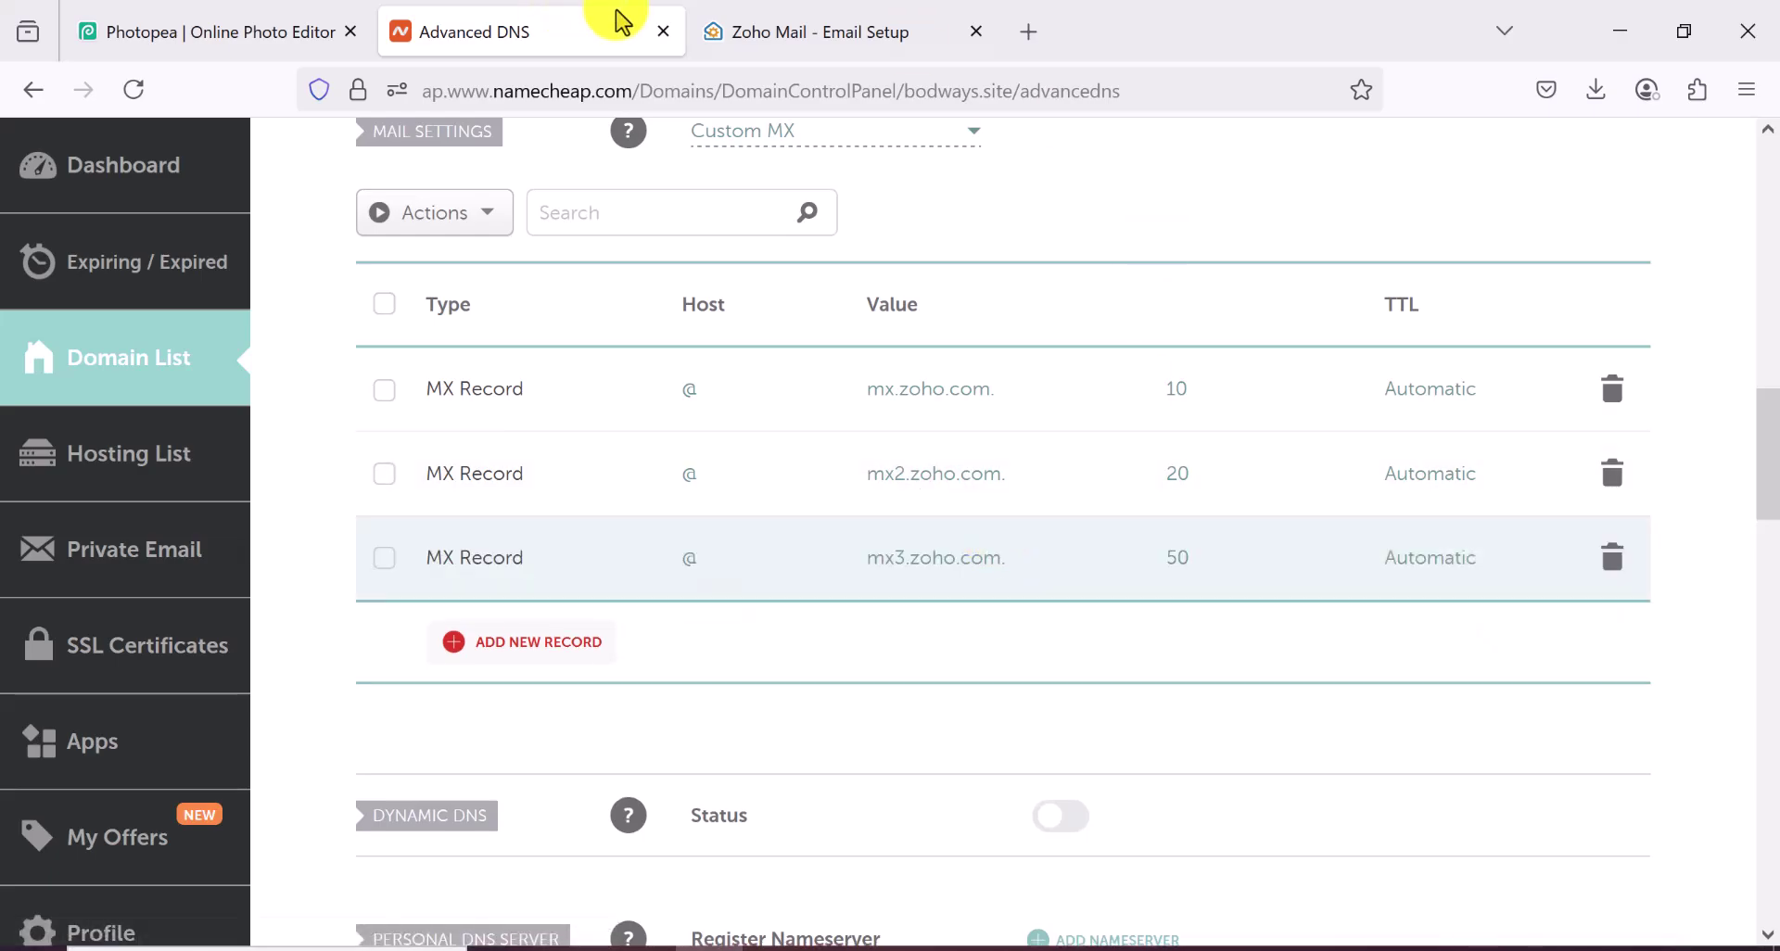
{"action": "left_click", "coordinate": [767, 32]}
Step: Copy Zoho's SPF value and add a new TXT Record row in Namecheap's host records
{"action": "scroll", "coordinate": [752, 486], "scroll_direction": "down", "scroll_amount": 3}
{"action": "scroll", "coordinate": [753, 486], "scroll_direction": "down", "scroll_amount": 2}
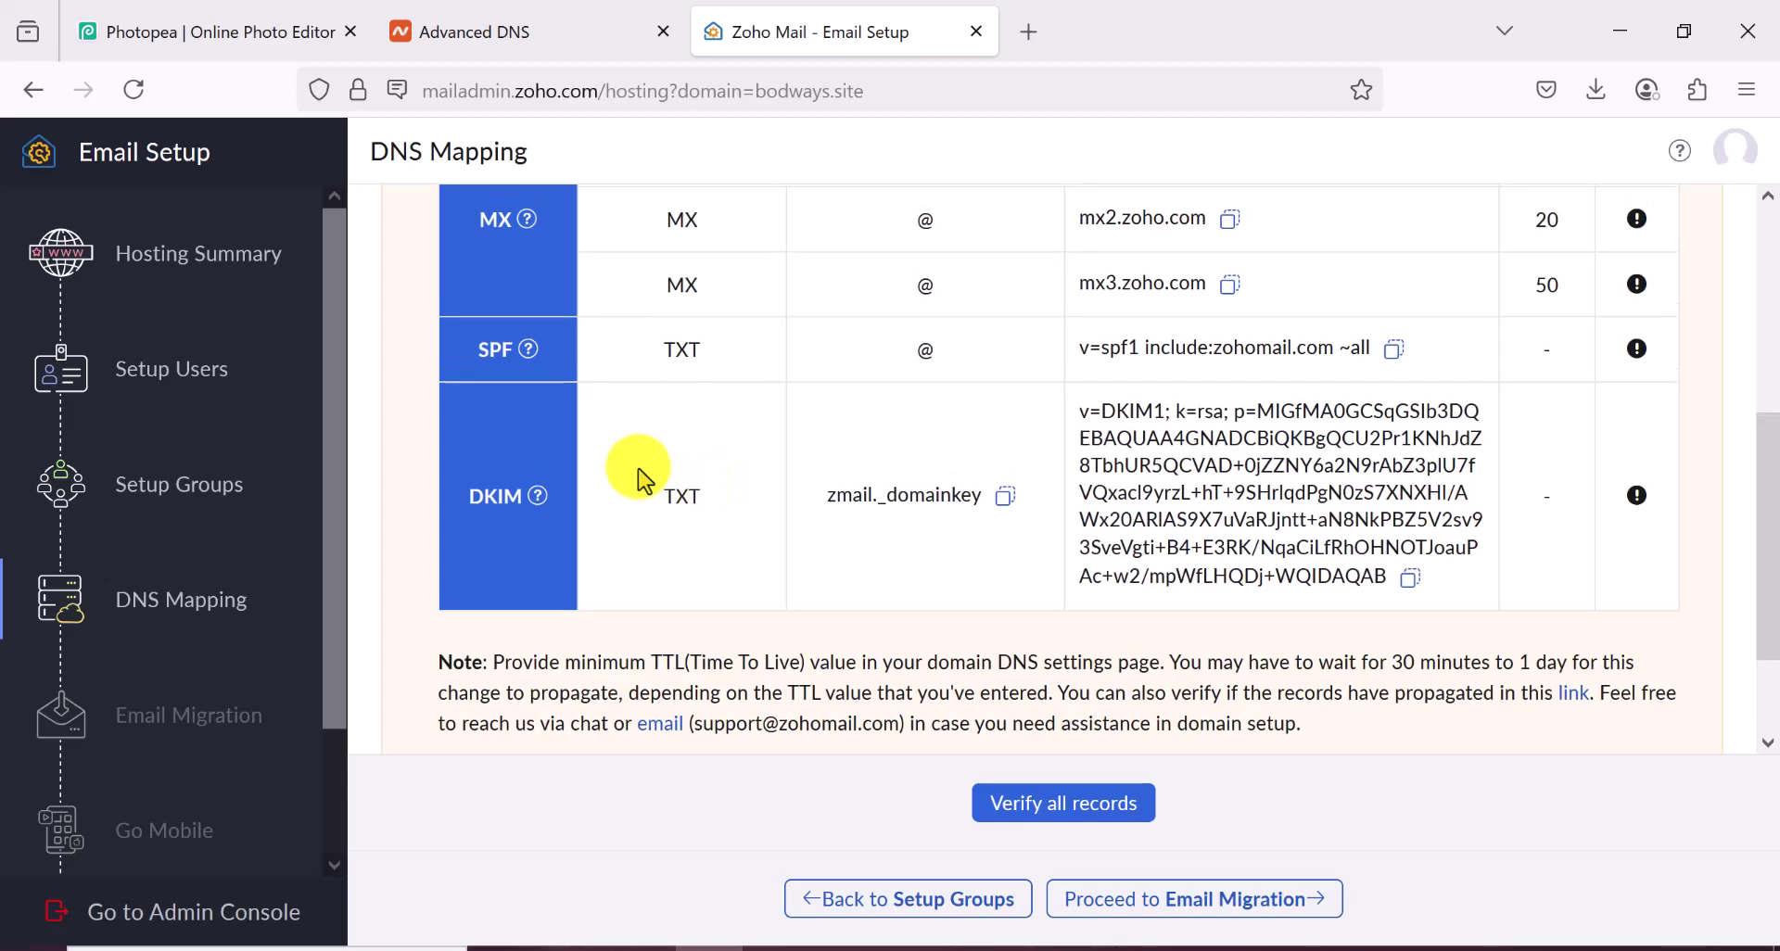
{"action": "scroll", "coordinate": [636, 478], "scroll_direction": "up", "scroll_amount": 3}
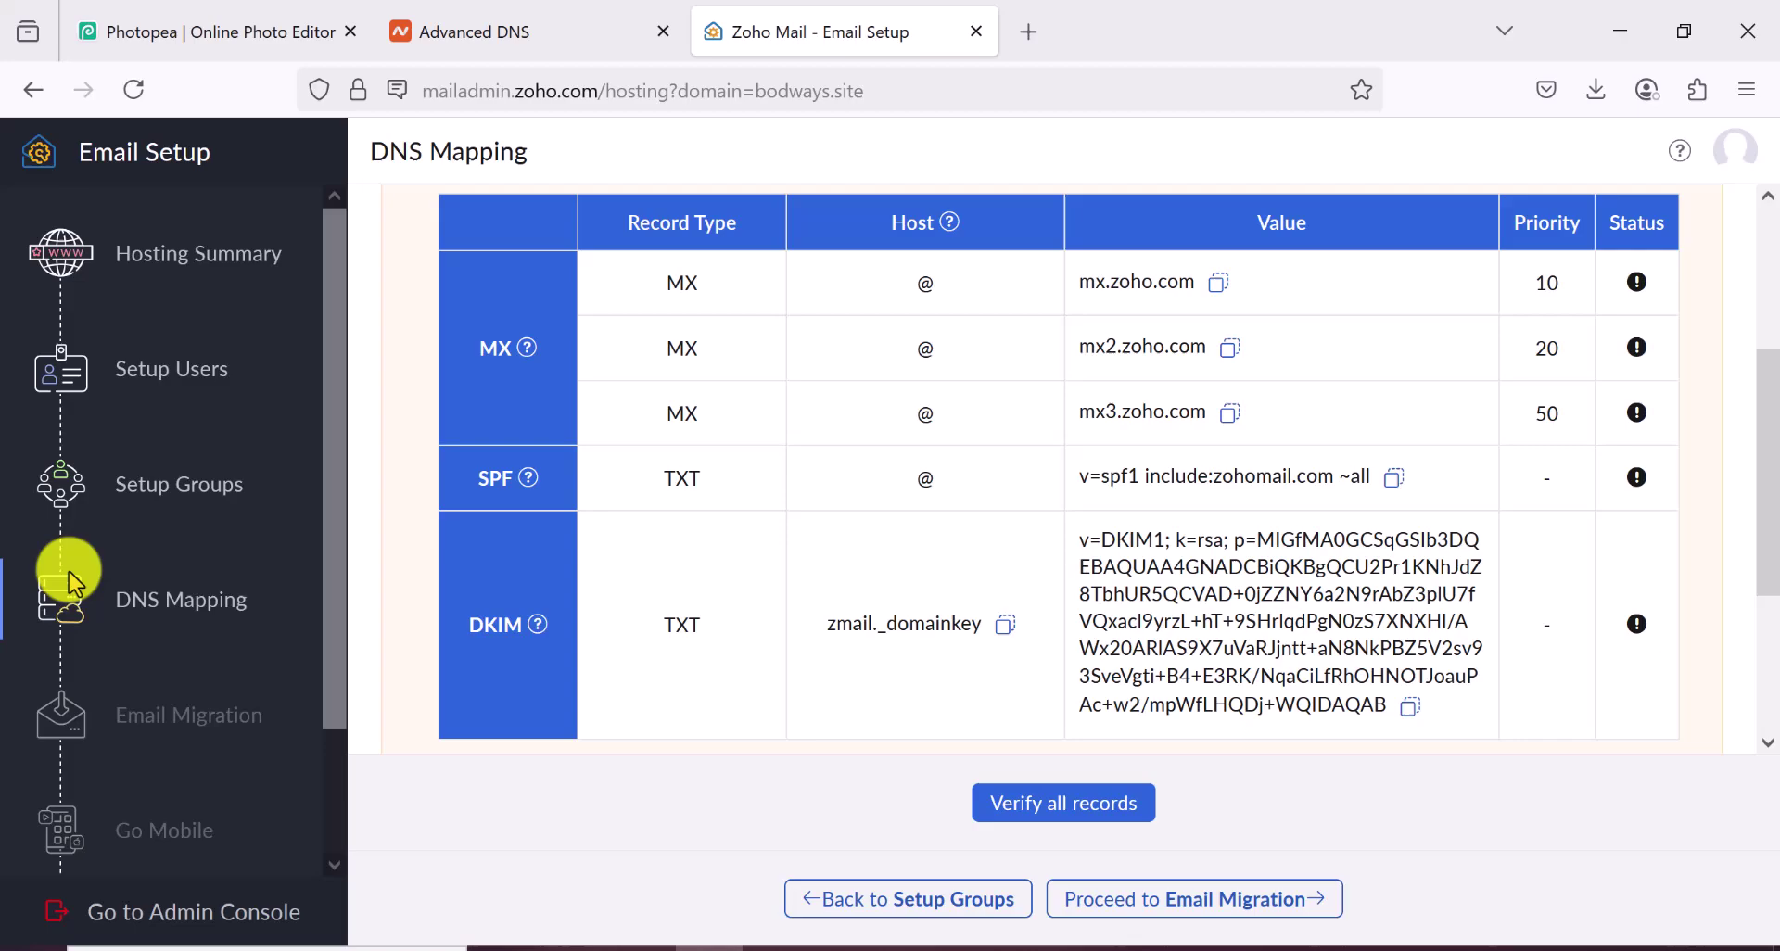
{"action": "left_click", "coordinate": [1396, 480]}
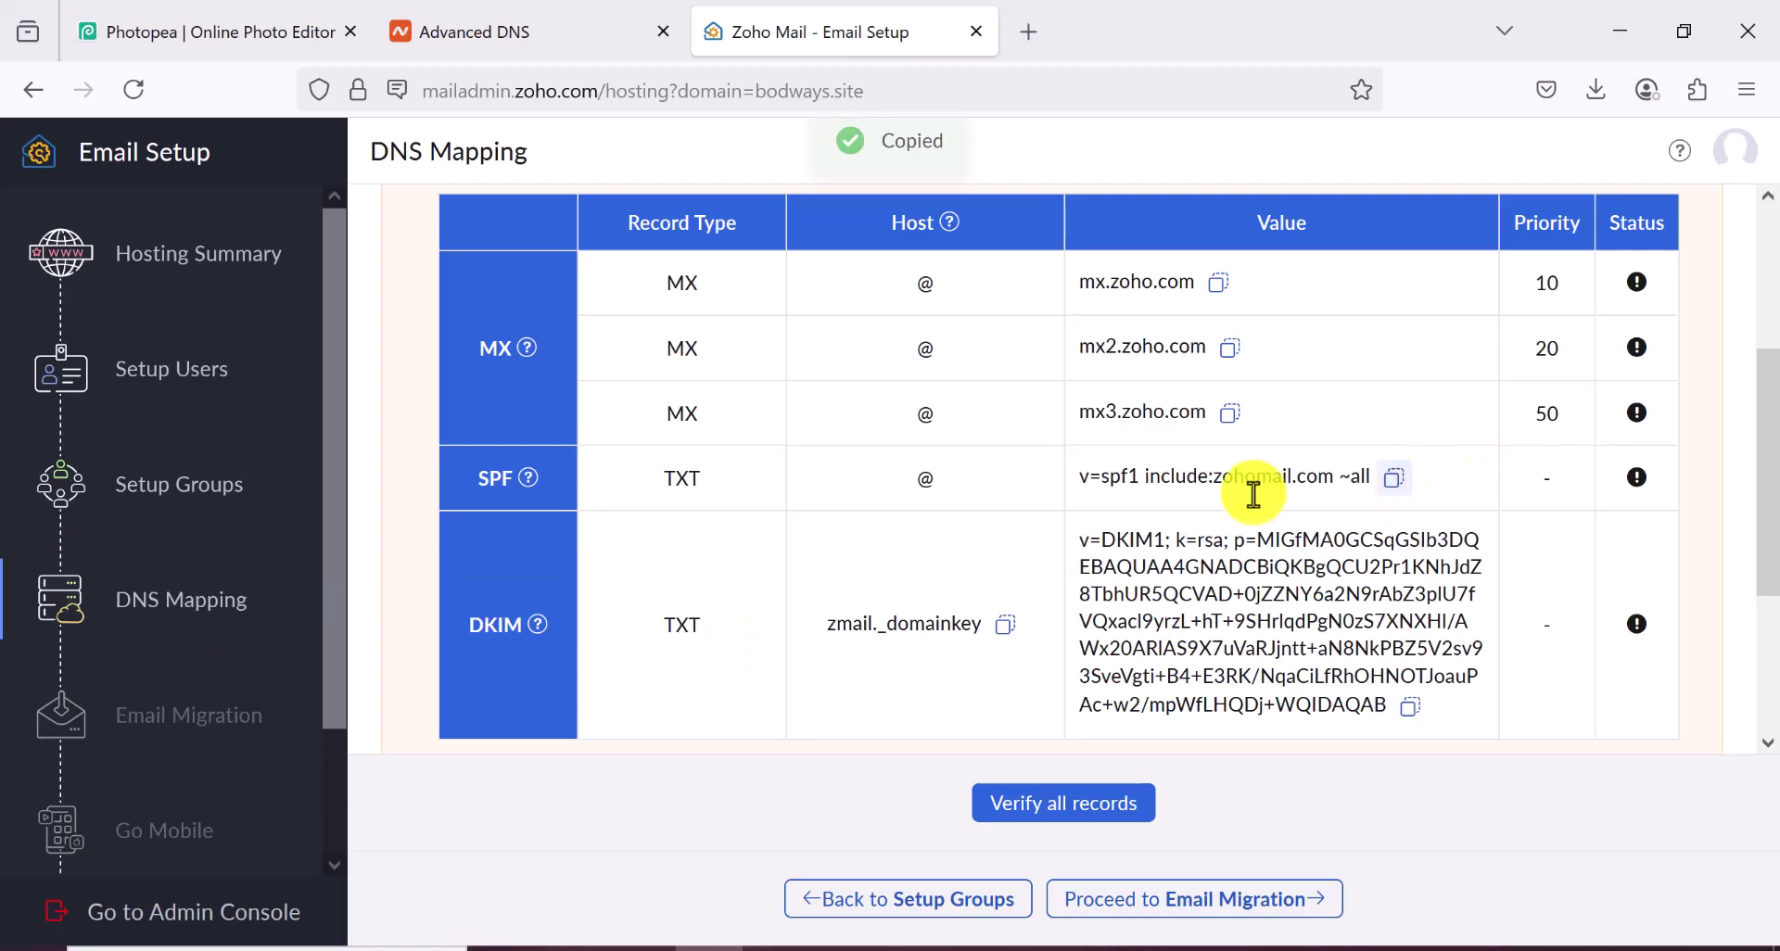
{"action": "left_click", "coordinate": [516, 37]}
{"action": "scroll", "coordinate": [814, 484], "scroll_direction": "up", "scroll_amount": 1}
{"action": "scroll", "coordinate": [818, 500], "scroll_direction": "up", "scroll_amount": 9}
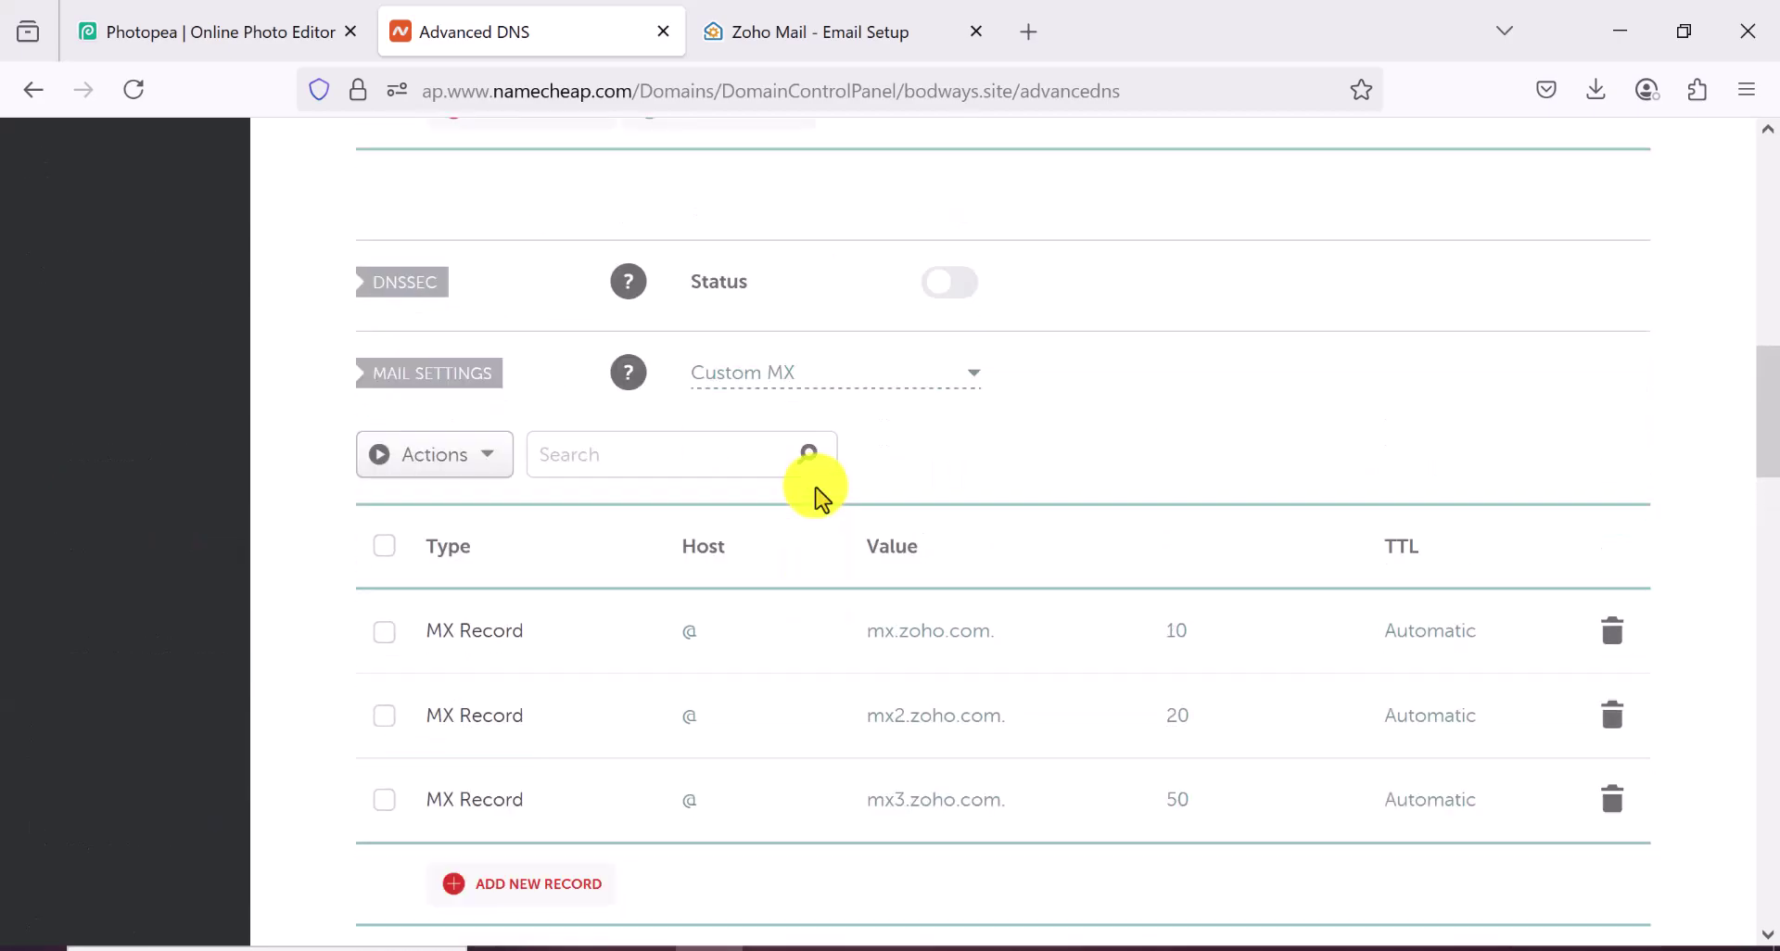
{"action": "scroll", "coordinate": [693, 543], "scroll_direction": "down", "scroll_amount": 2}
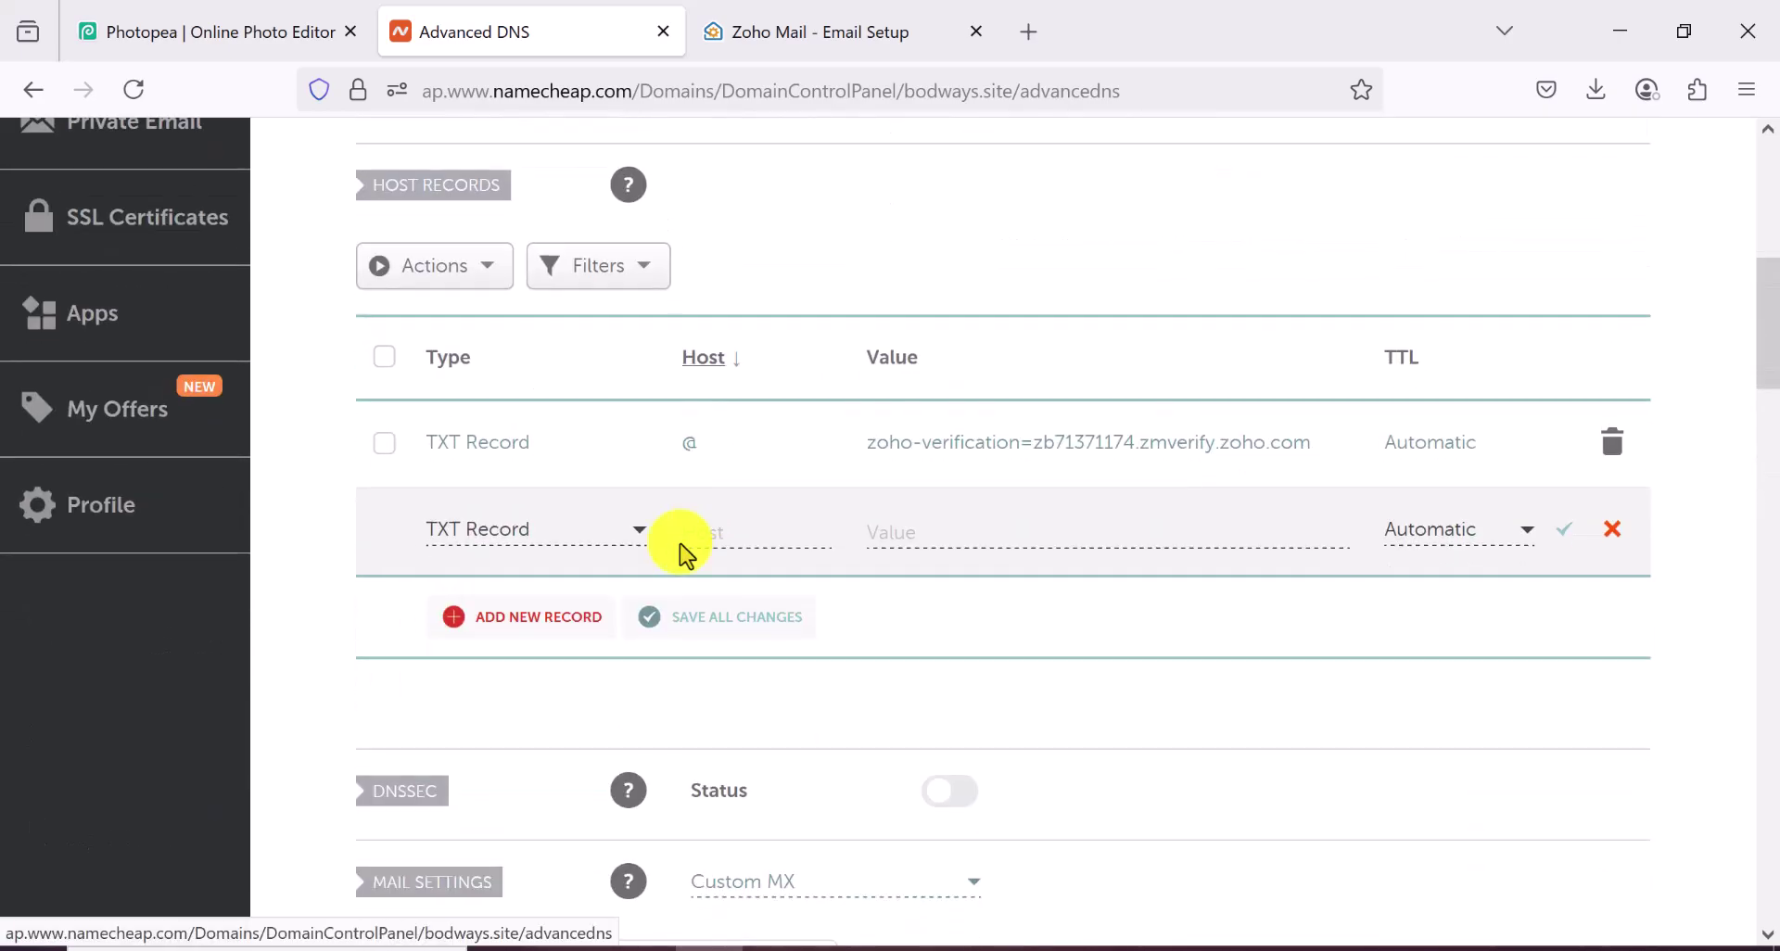
{"action": "left_click", "coordinate": [538, 639]}
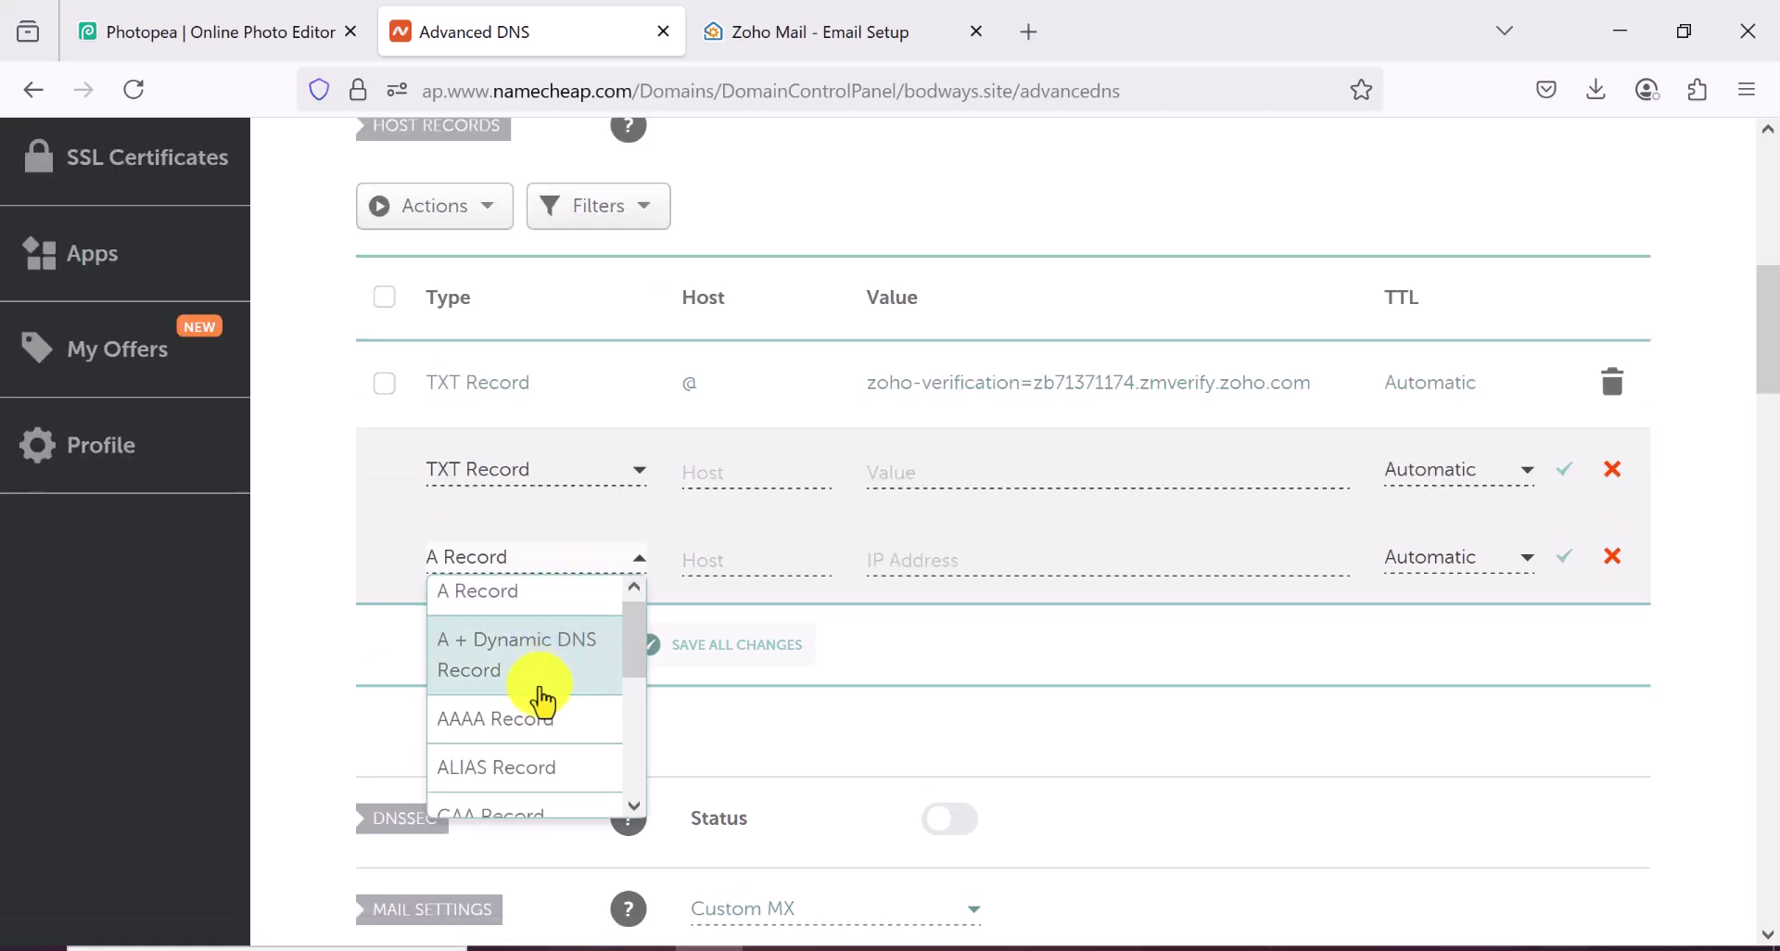
{"action": "scroll", "coordinate": [543, 705], "scroll_direction": "down", "scroll_amount": 3}
{"action": "left_click", "coordinate": [533, 718]}
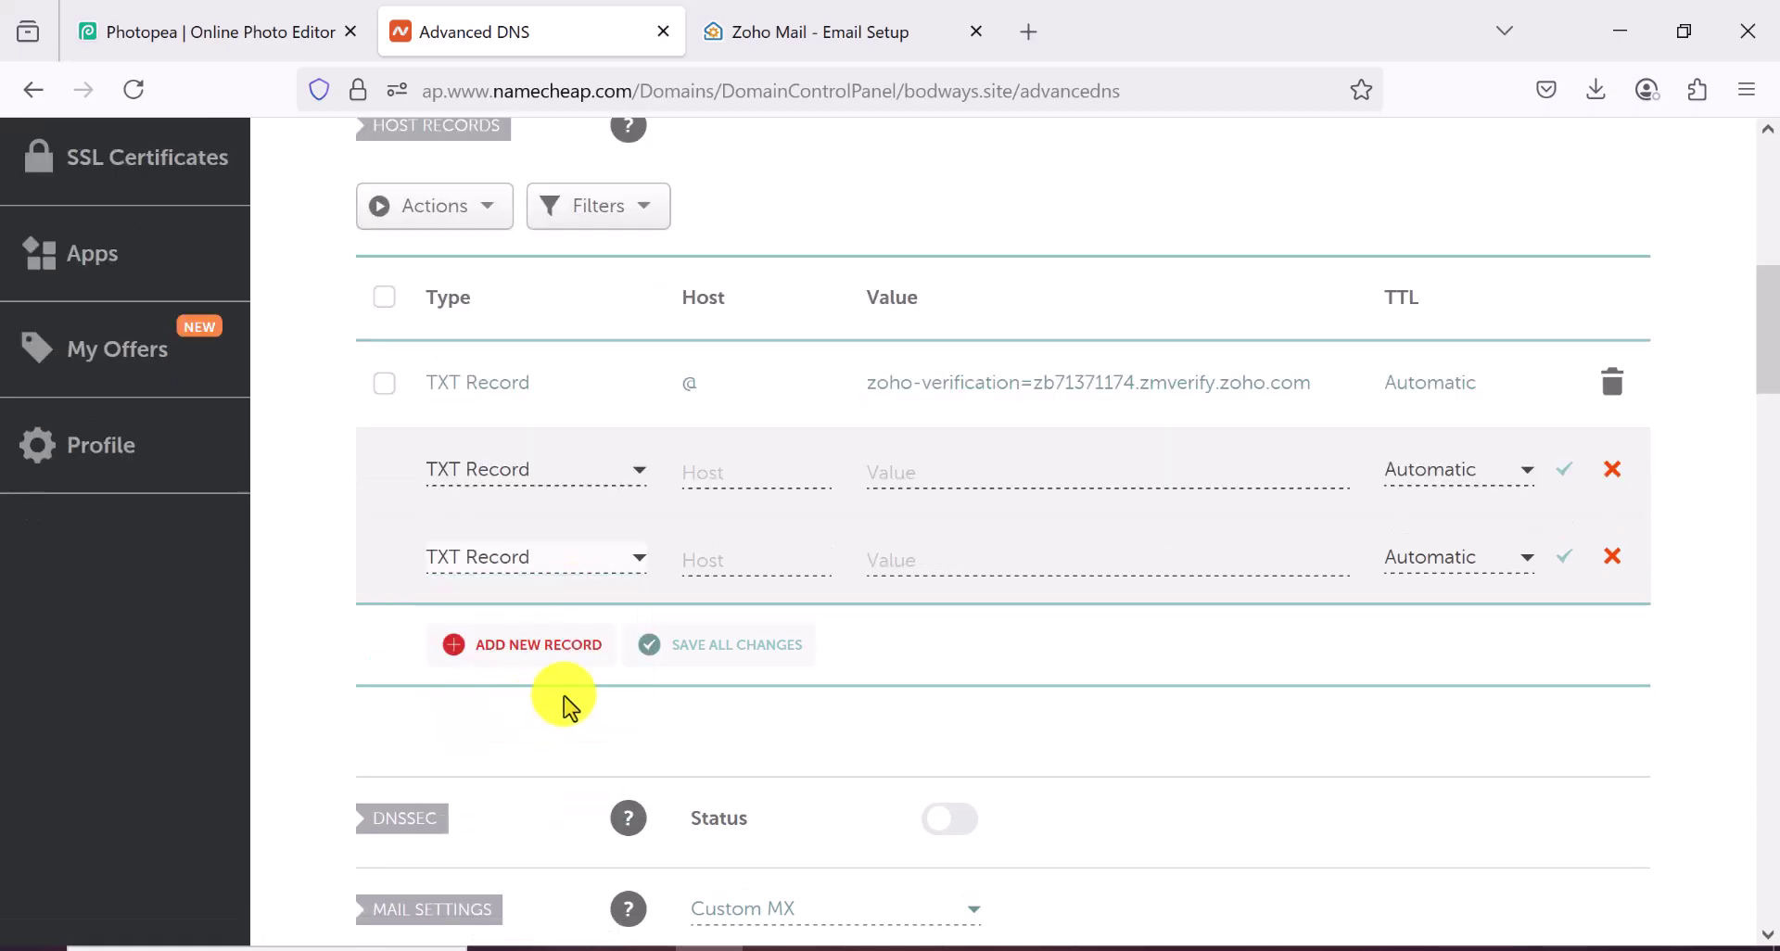
Step: Fill the TXT record with host @ and value v=spf1 include:zohomail.com ~all, and save it
{"action": "left_click", "coordinate": [828, 37]}
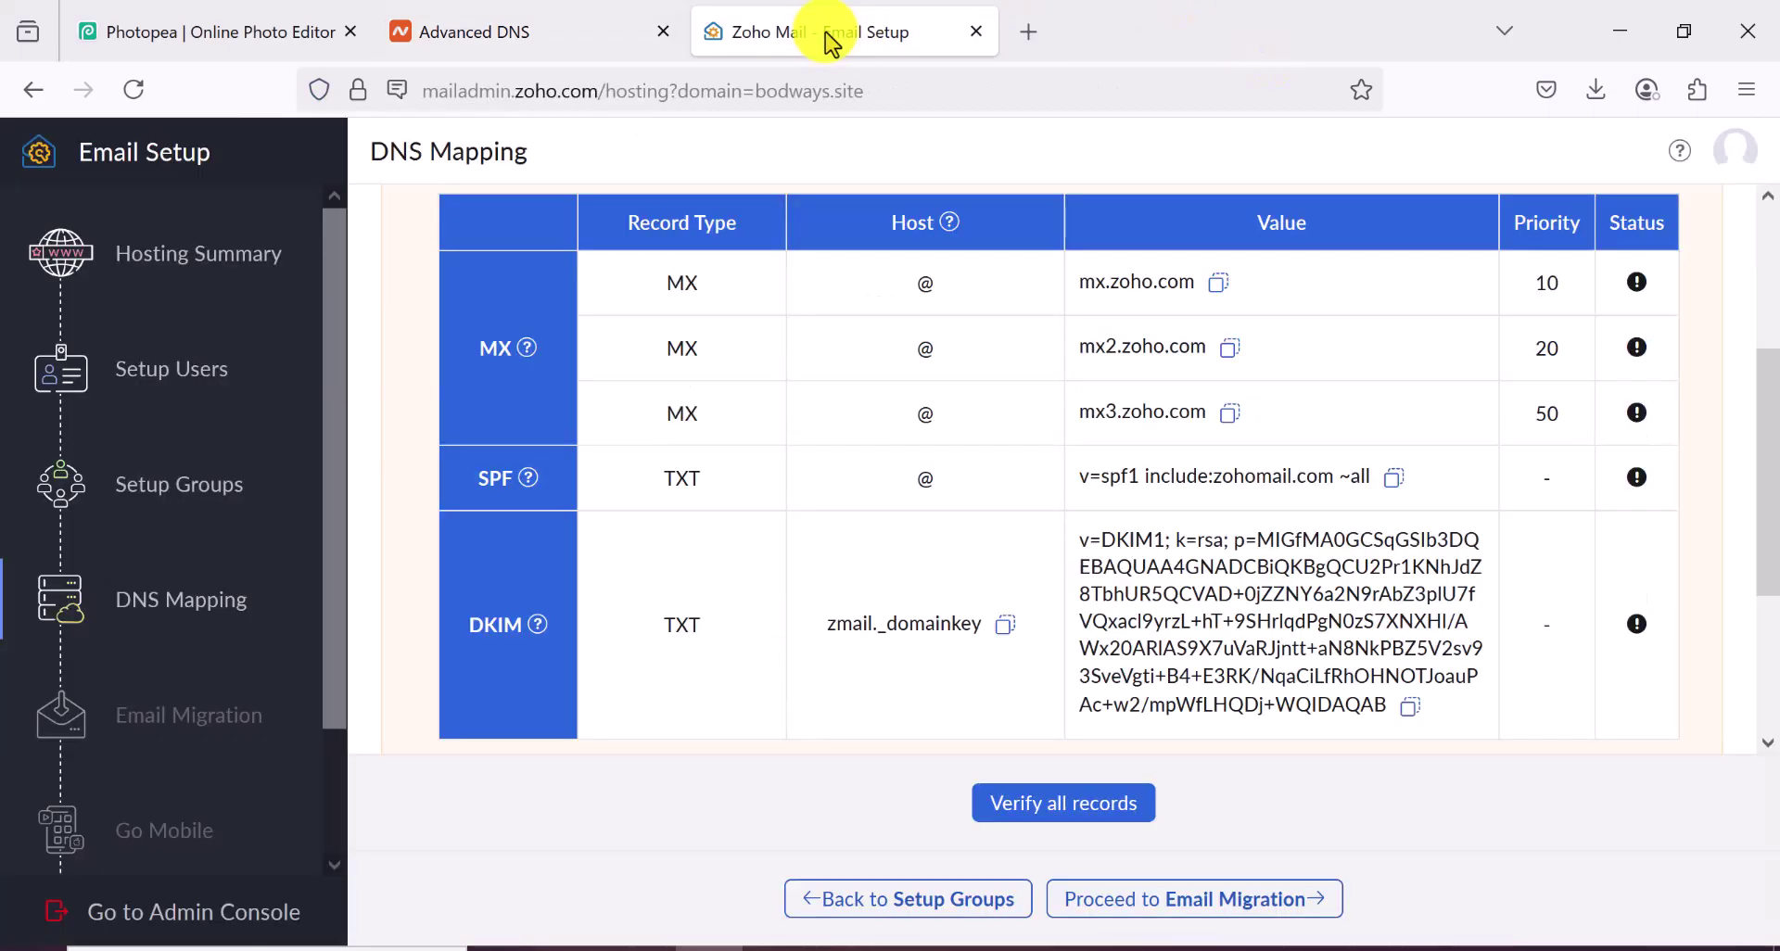
{"action": "scroll", "coordinate": [1072, 645], "scroll_direction": "up", "scroll_amount": 2}
{"action": "scroll", "coordinate": [1072, 646], "scroll_direction": "down", "scroll_amount": 2}
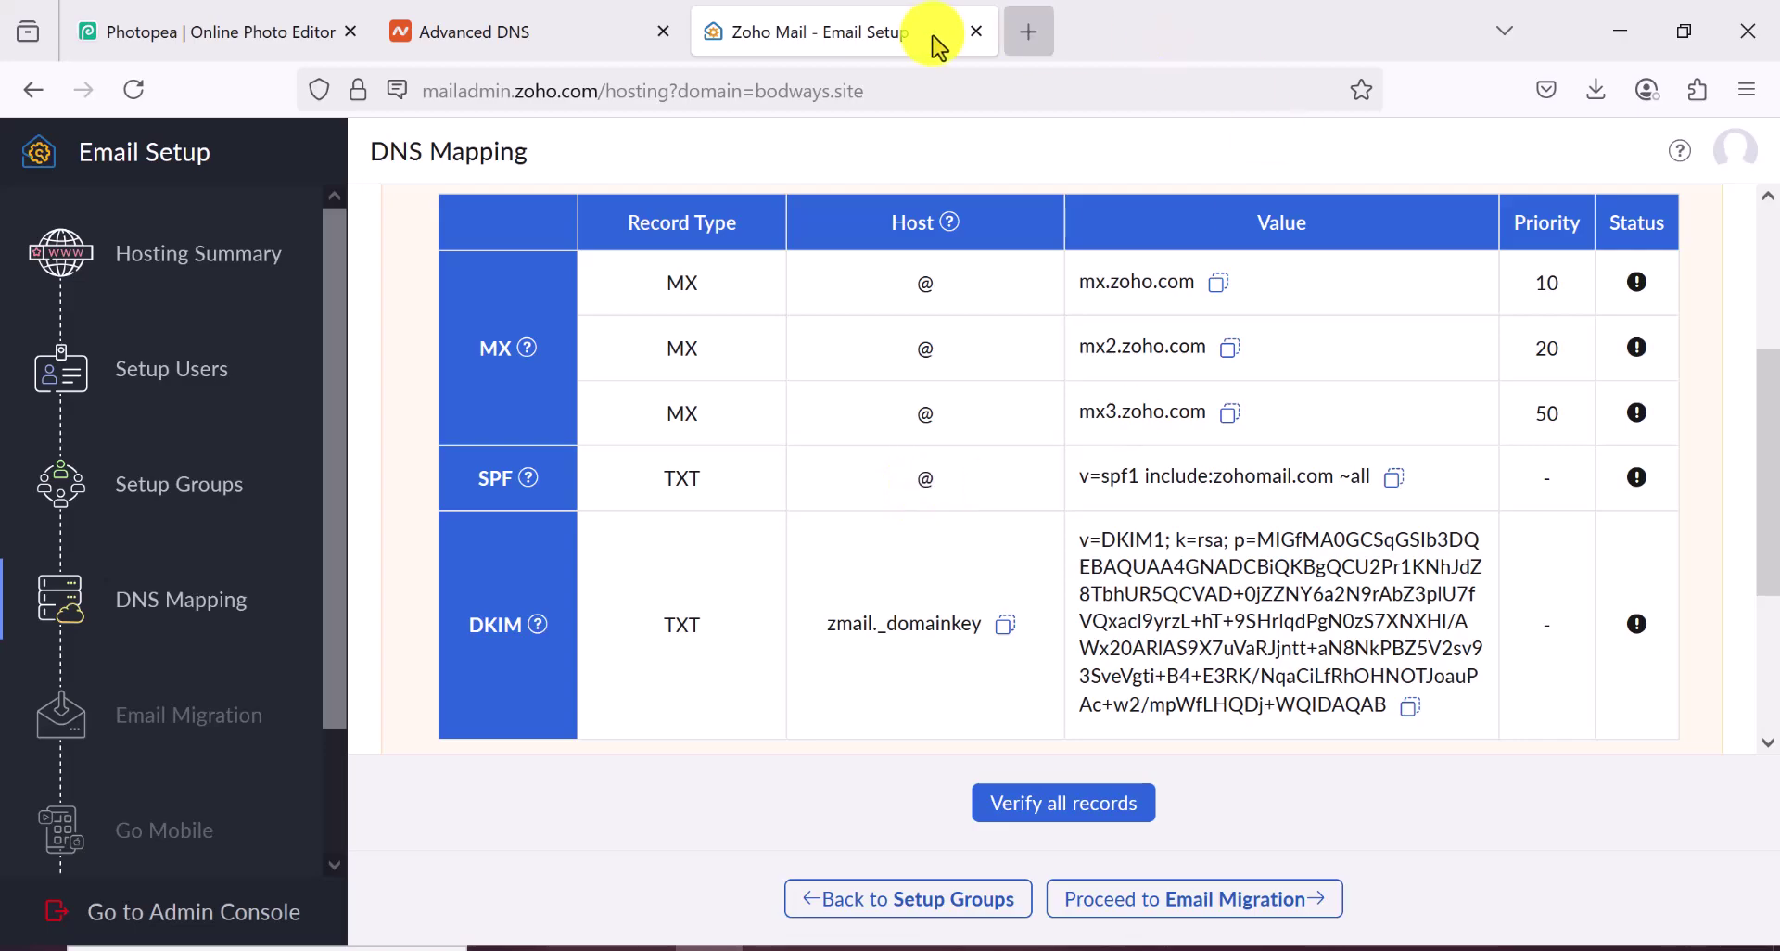
{"action": "left_click", "coordinate": [515, 34]}
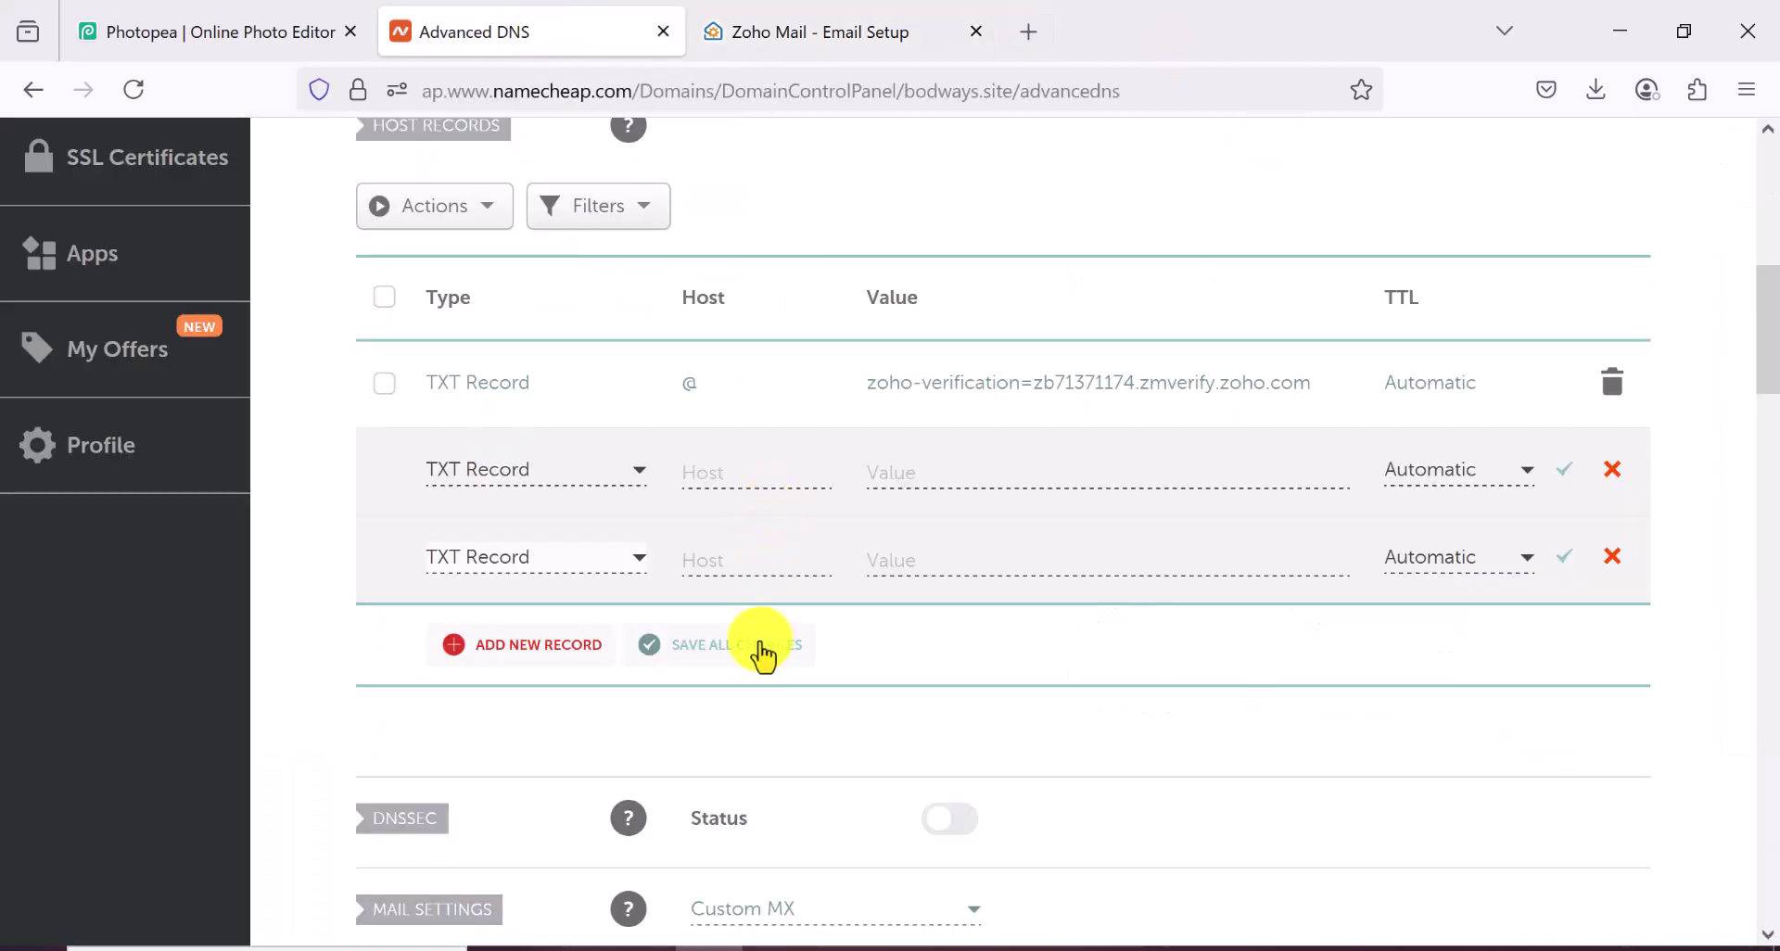
{"action": "left_click", "coordinate": [714, 561]}
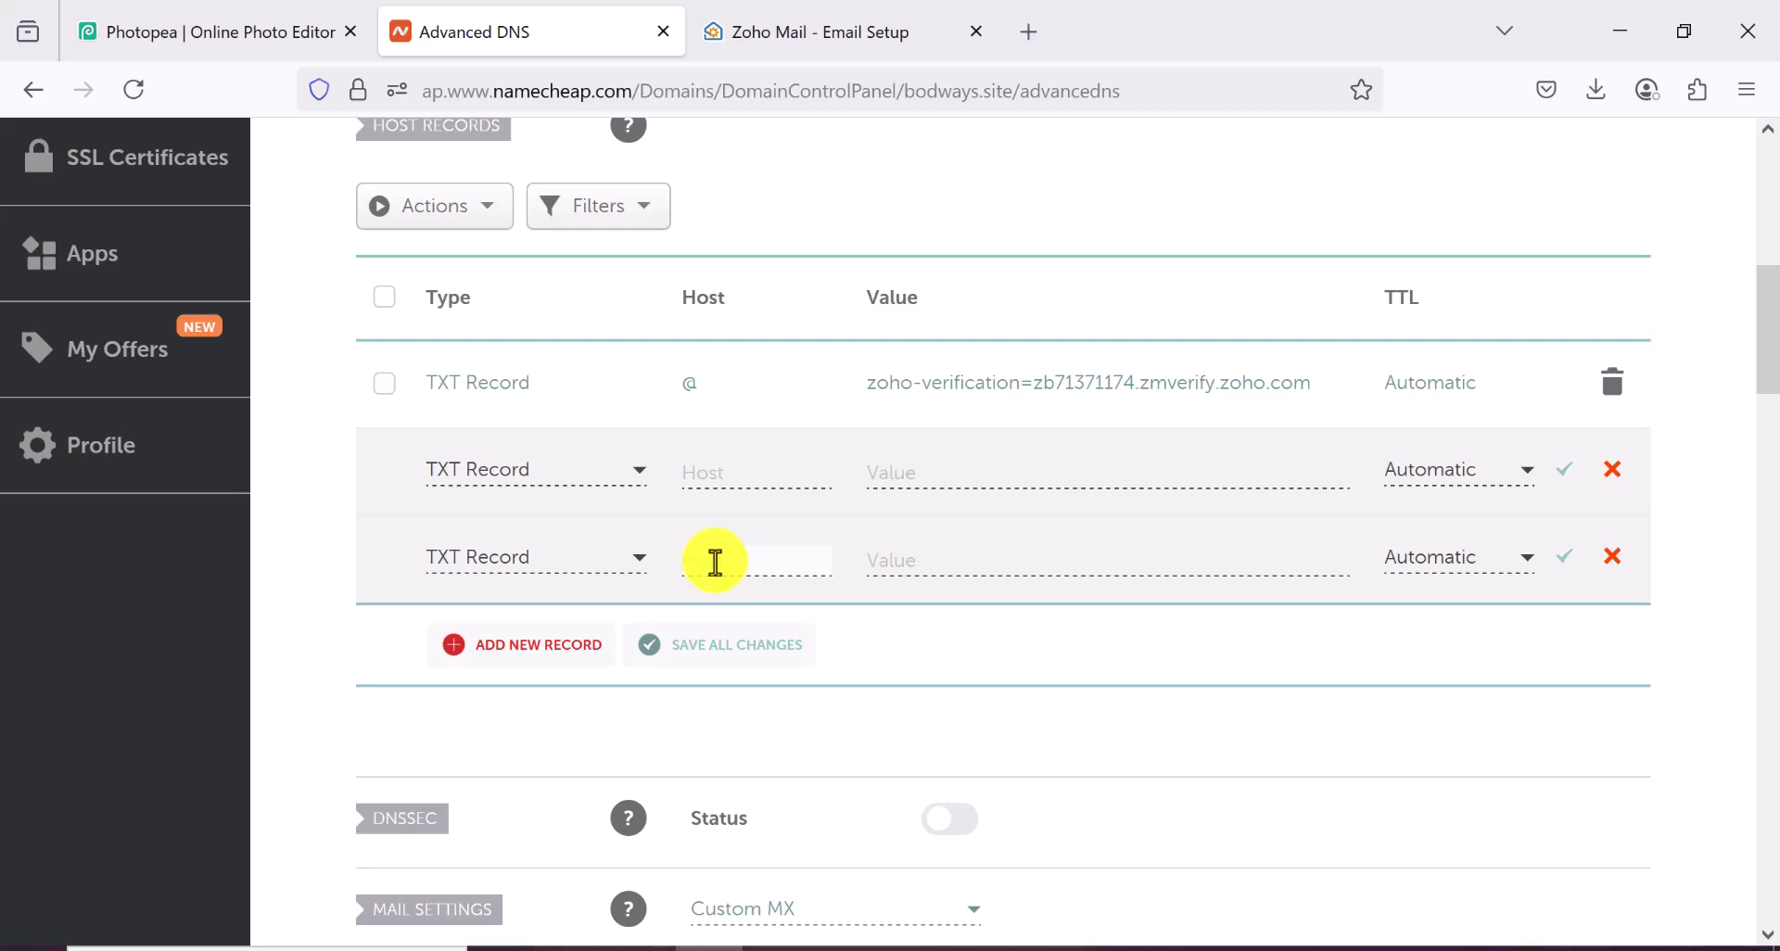
{"action": "type", "text": "@"}
{"action": "left_click", "coordinate": [986, 563]}
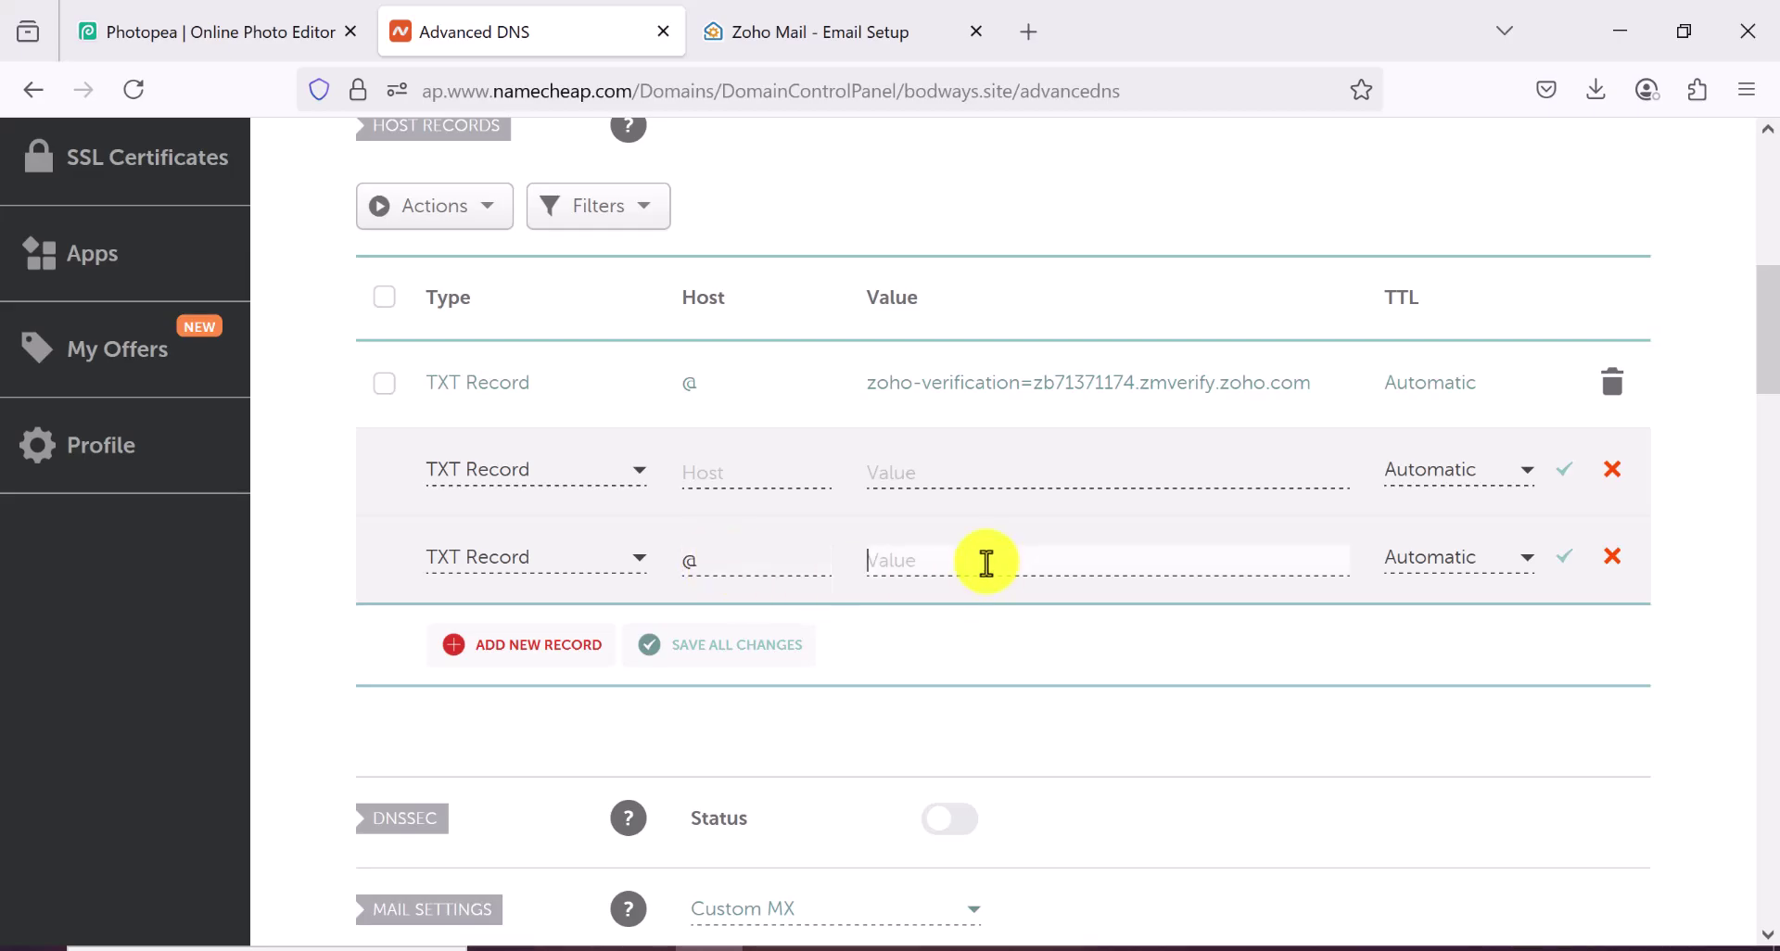
{"action": "right_click", "coordinate": [986, 562]}
{"action": "left_click", "coordinate": [1071, 245]}
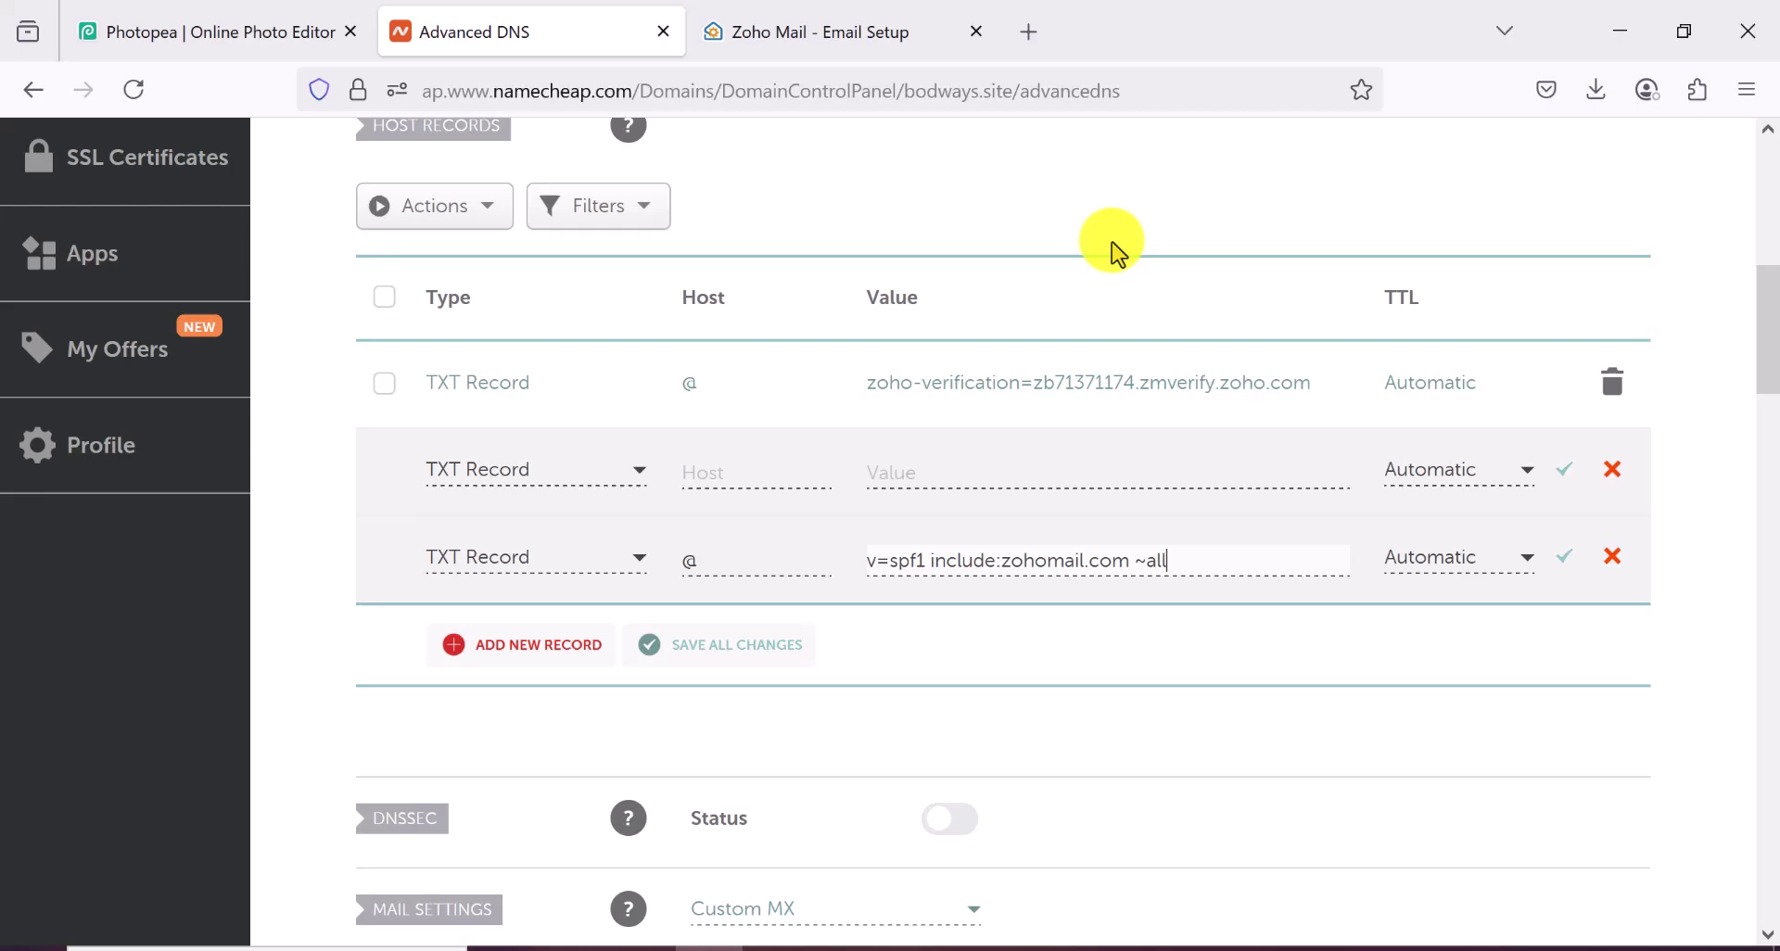
{"action": "left_click", "coordinate": [1569, 564]}
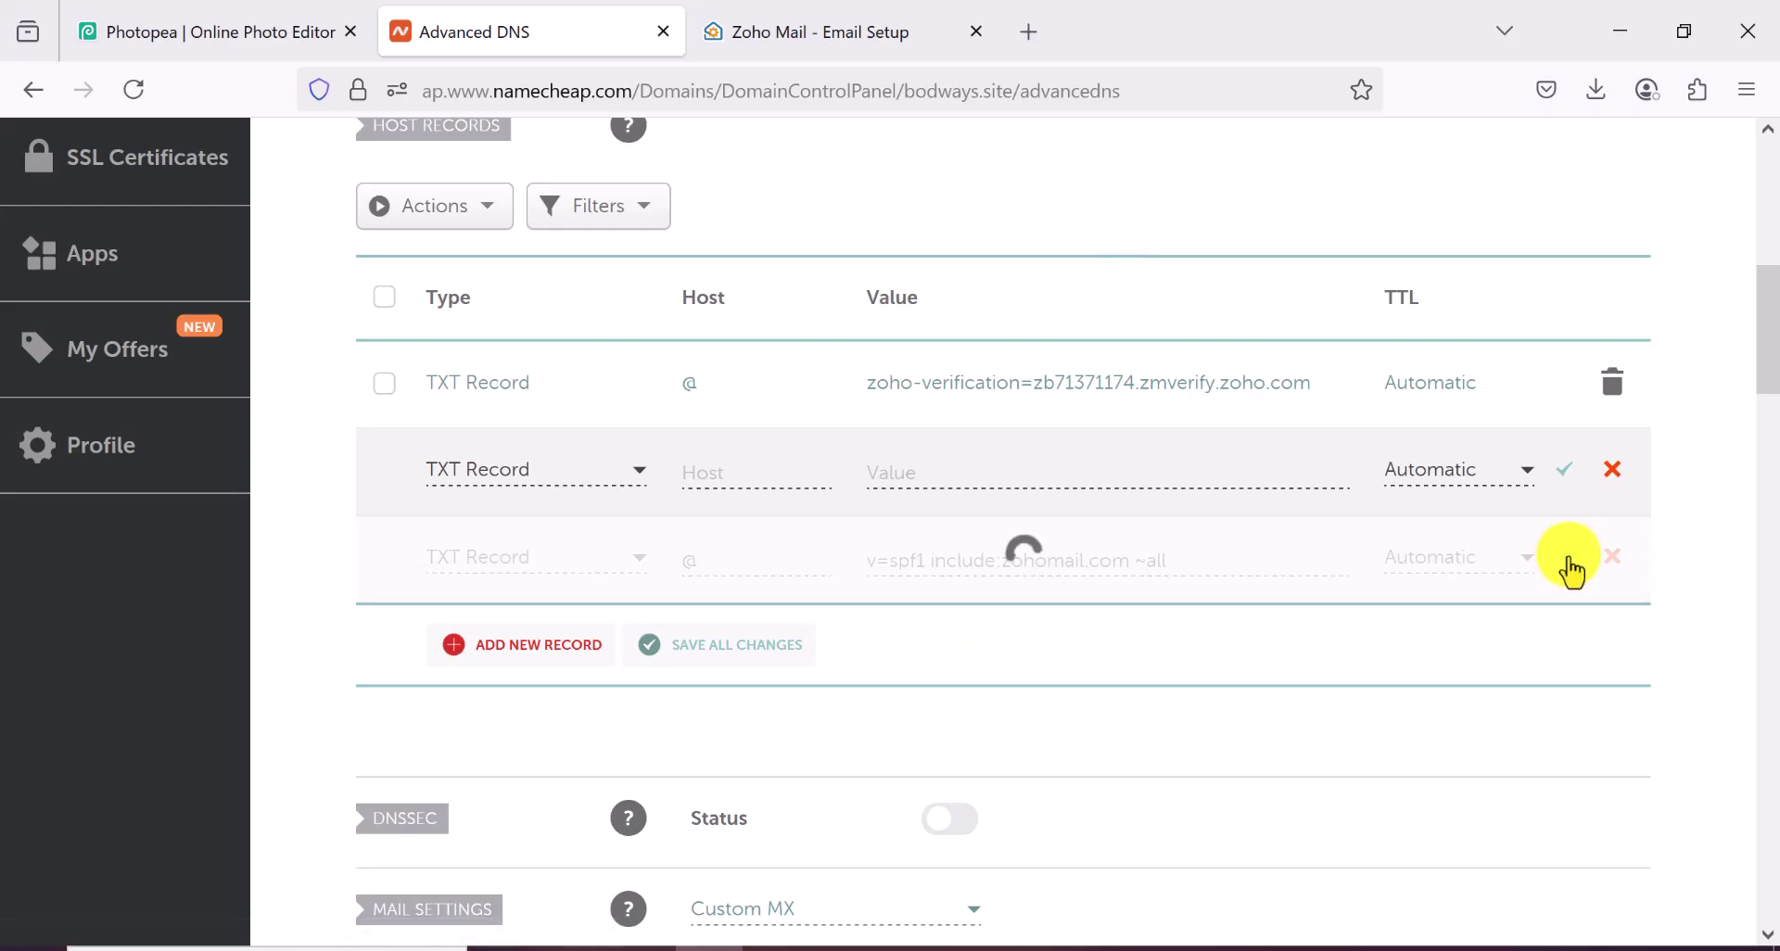
{"action": "left_click", "coordinate": [809, 33]}
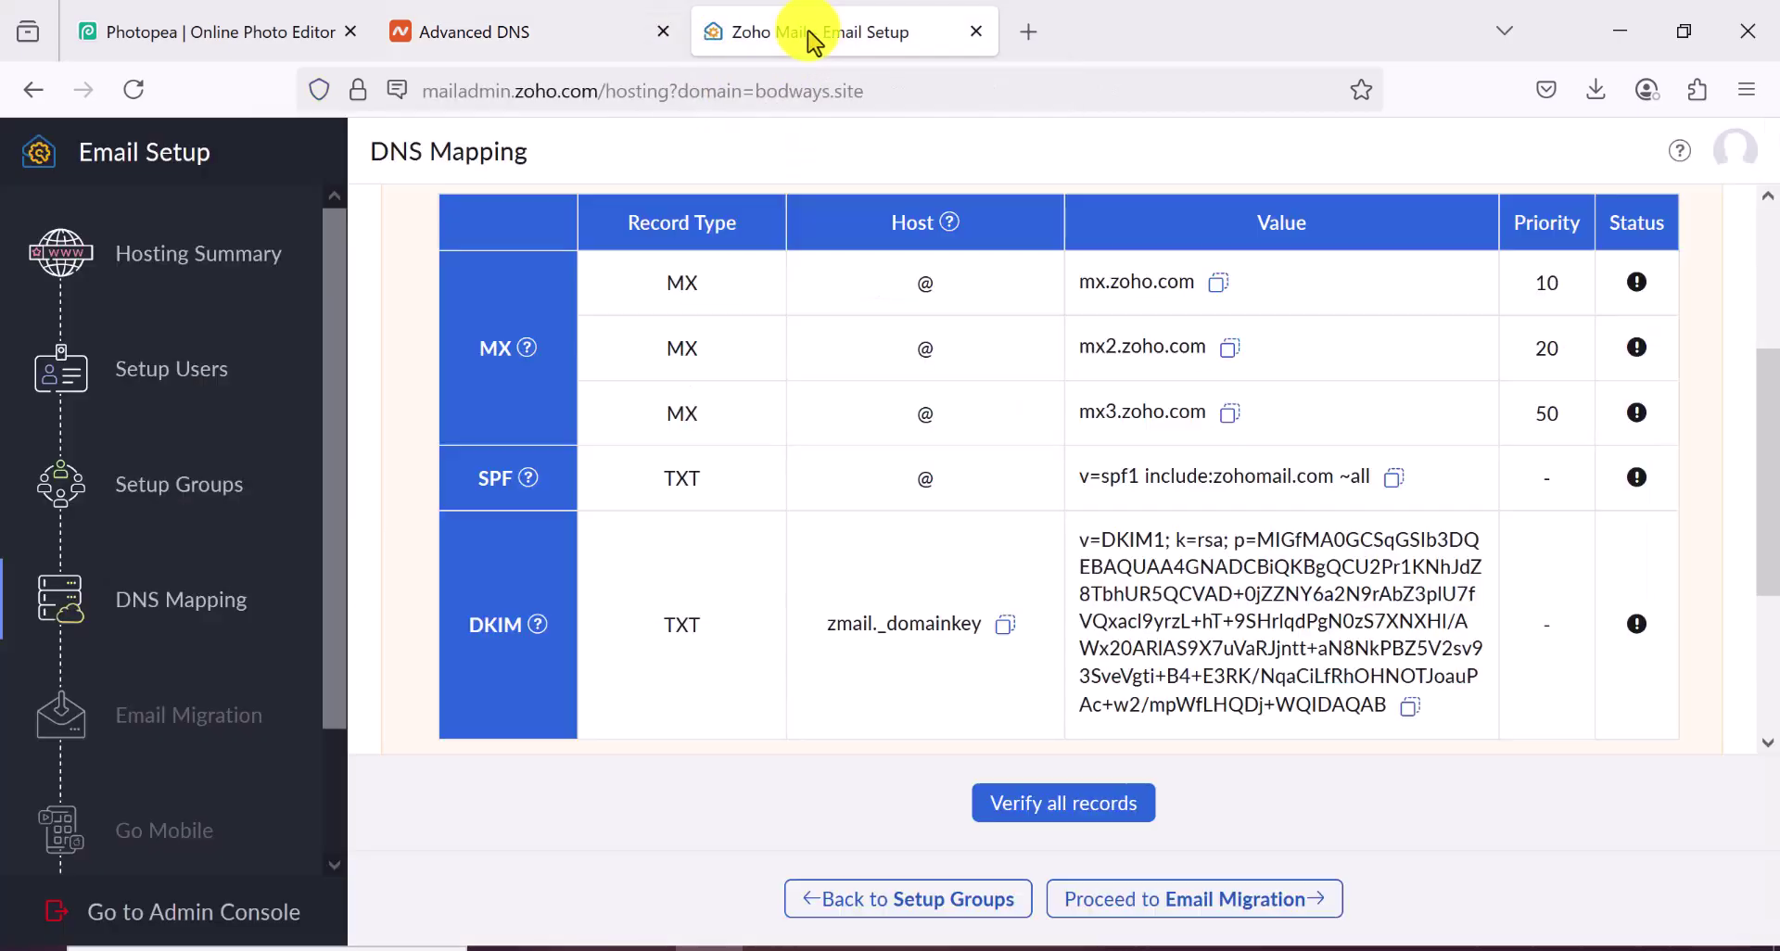
Step: Copy the DKIM host name zmail._domainkey and add another TXT Record row in Namecheap
{"action": "scroll", "coordinate": [892, 608], "scroll_direction": "down", "scroll_amount": 2}
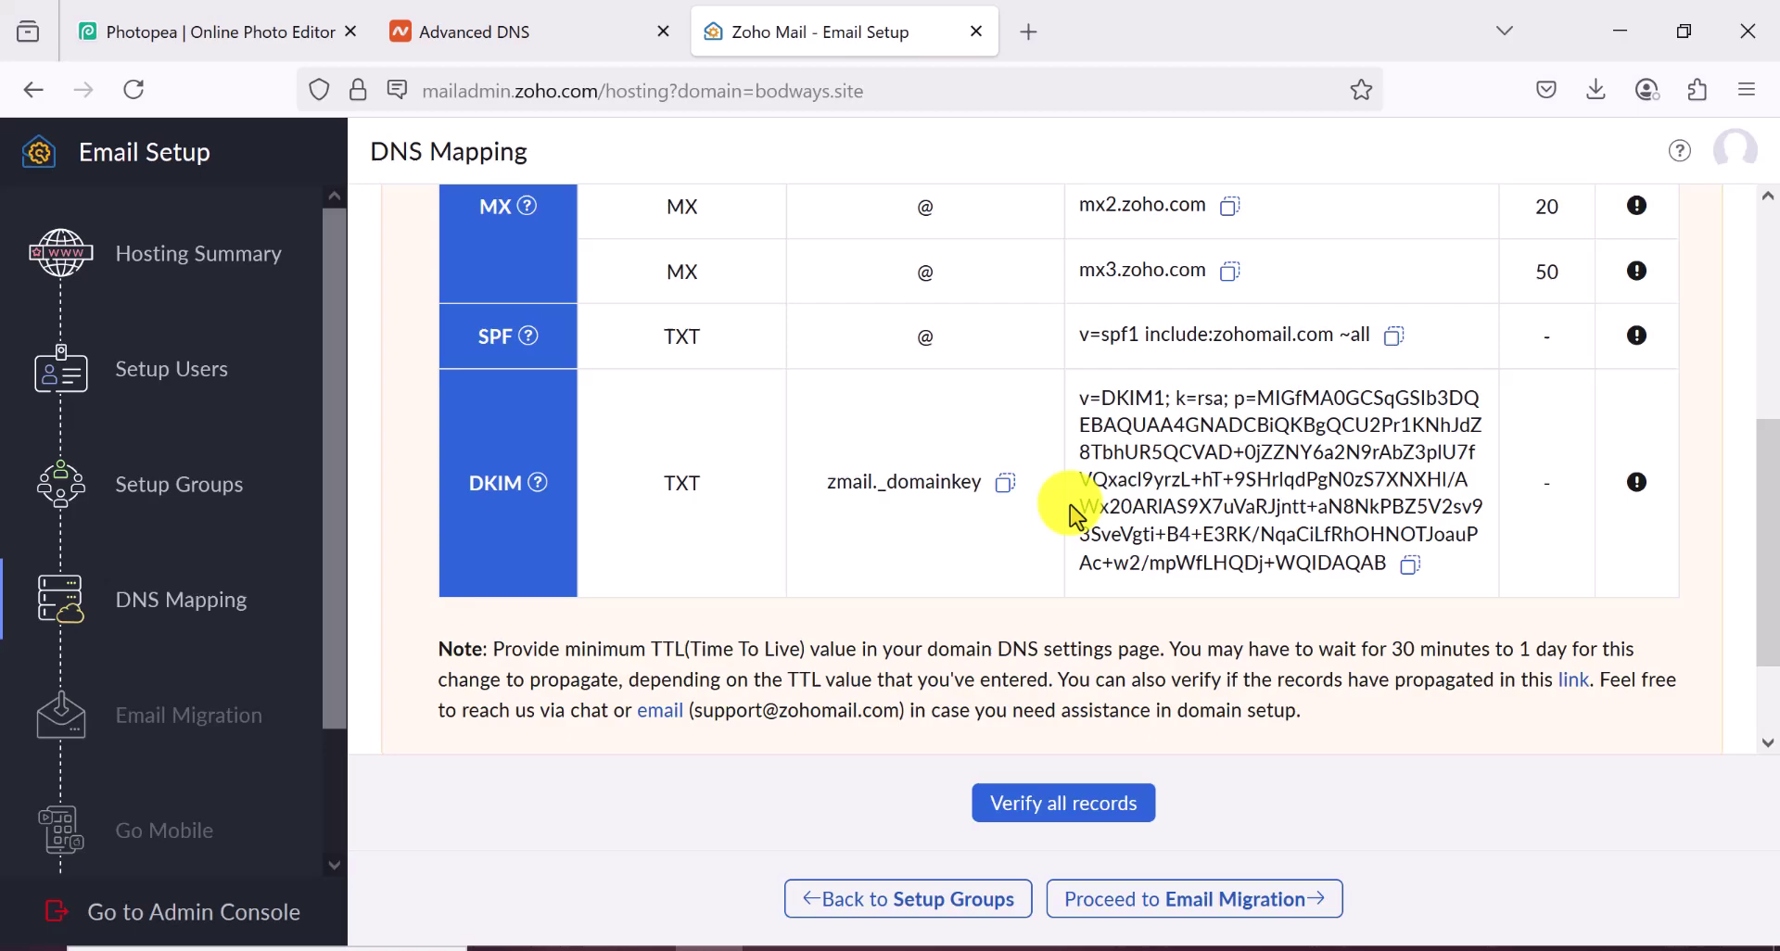
{"action": "scroll", "coordinate": [892, 501], "scroll_direction": "up", "scroll_amount": 1}
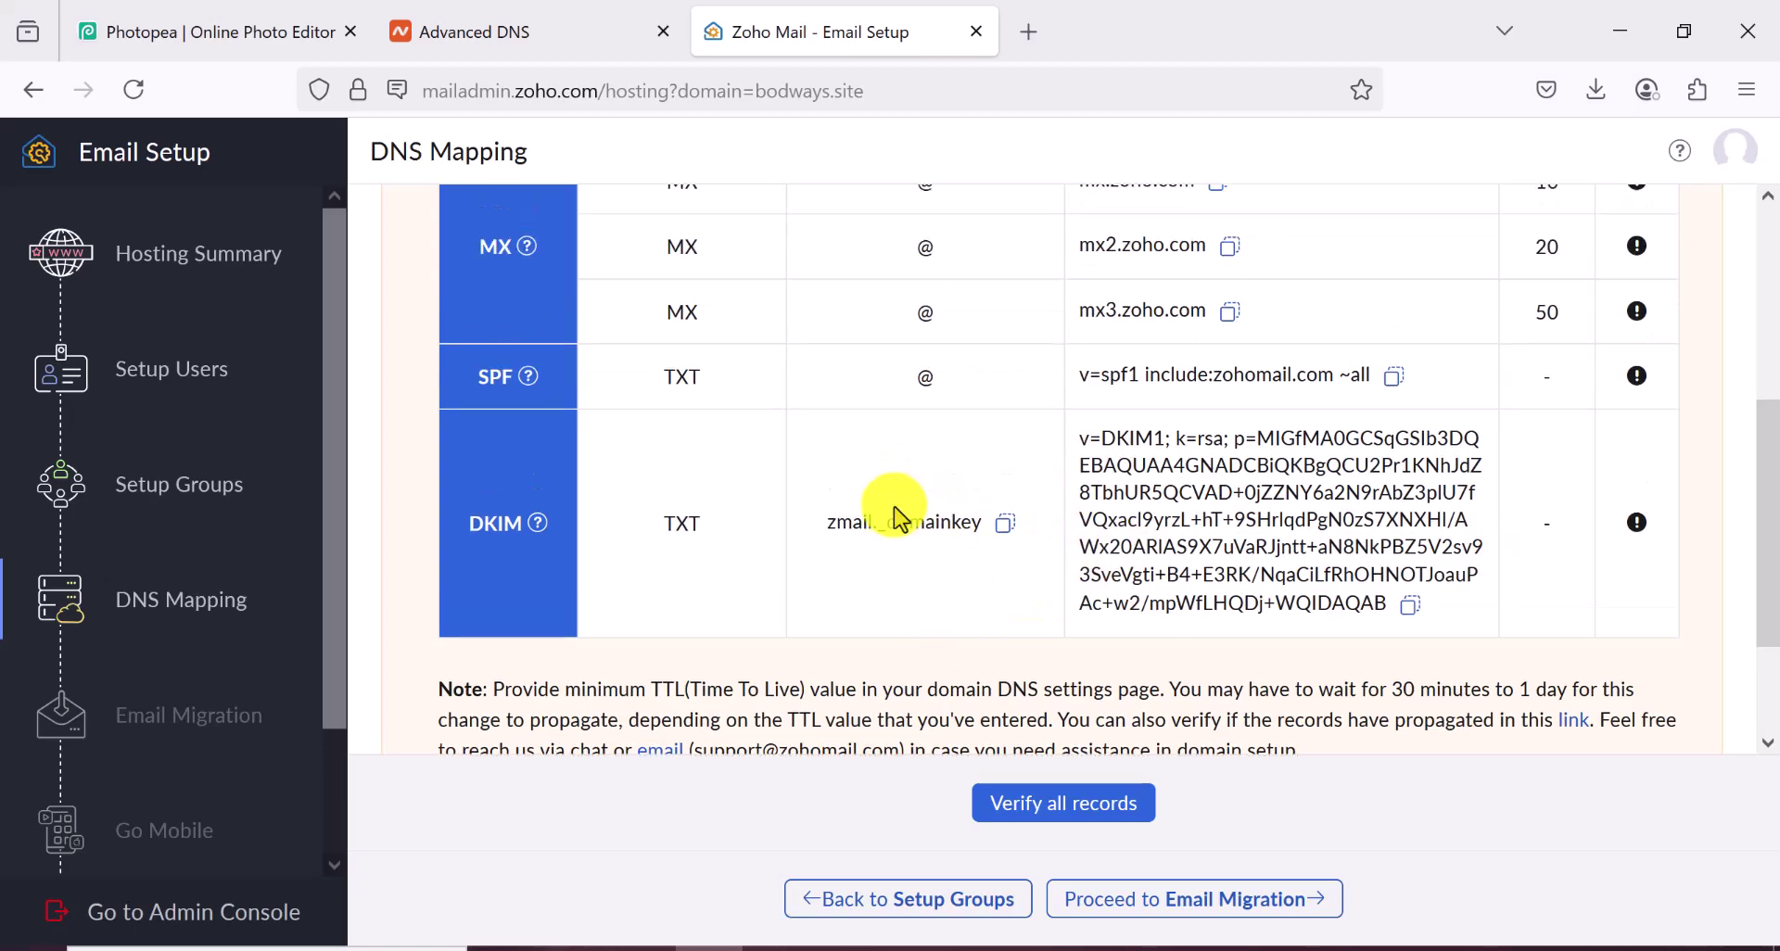
{"action": "scroll", "coordinate": [898, 506], "scroll_direction": "down", "scroll_amount": 1}
{"action": "left_click", "coordinate": [1003, 492]}
{"action": "left_click", "coordinate": [482, 33]}
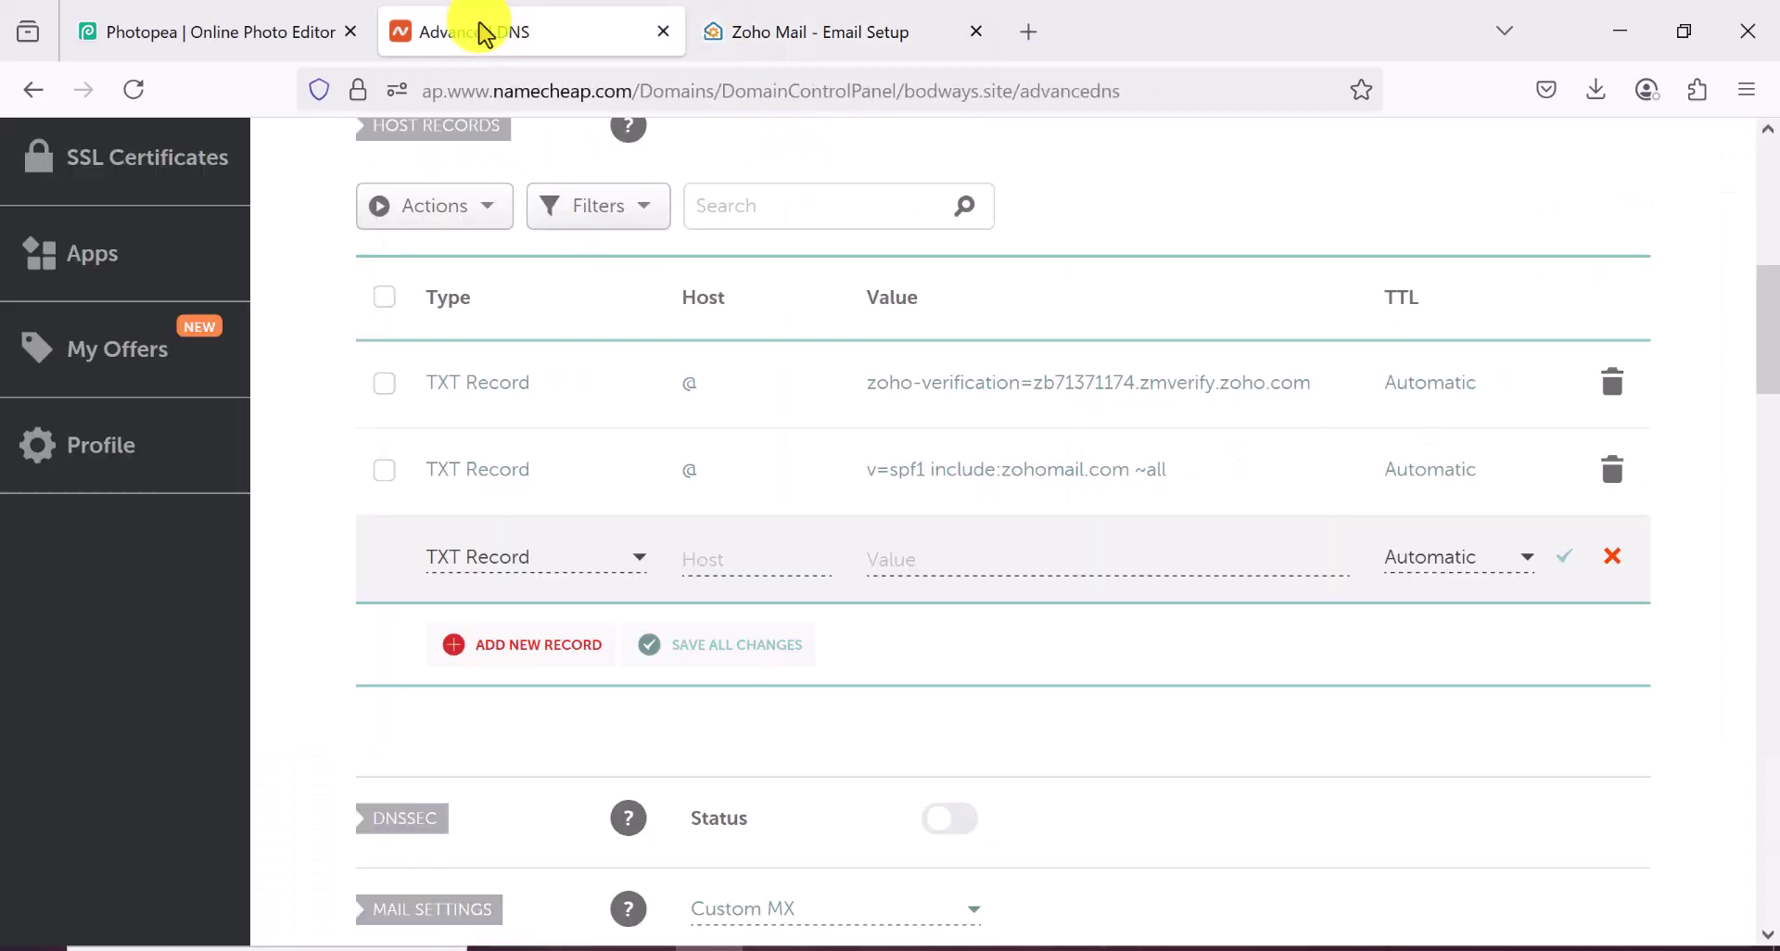
{"action": "left_click", "coordinate": [540, 660]}
{"action": "scroll", "coordinate": [534, 730], "scroll_direction": "down", "scroll_amount": 3}
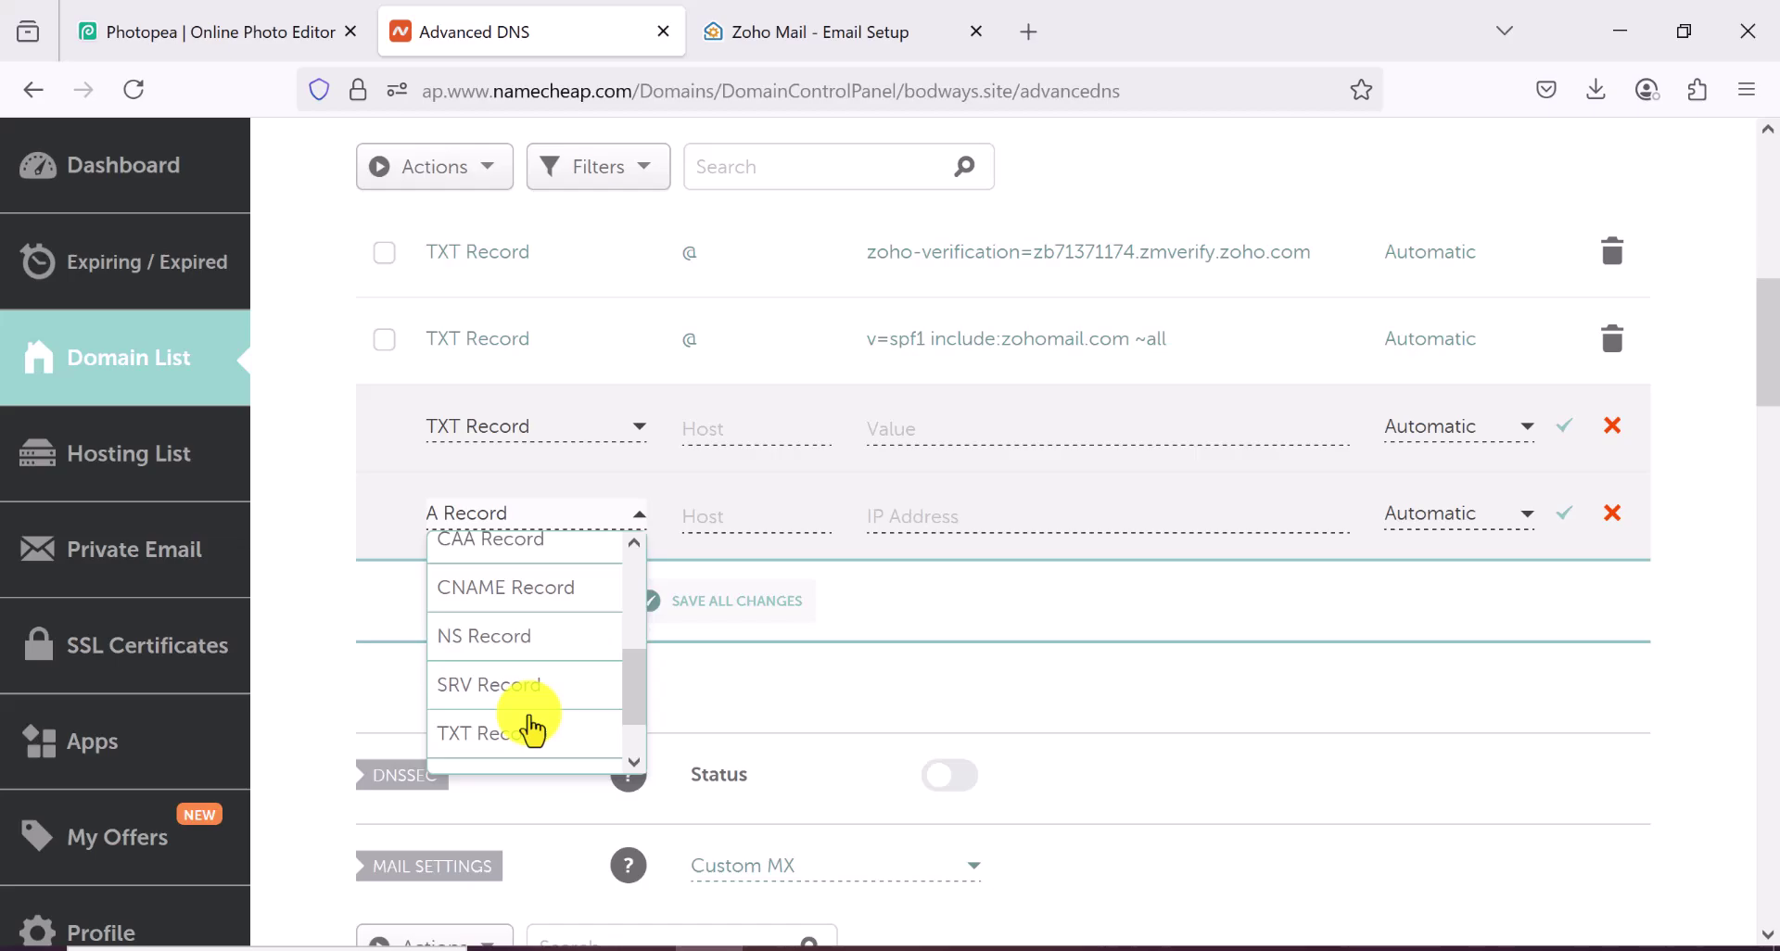
{"action": "left_click", "coordinate": [518, 677]}
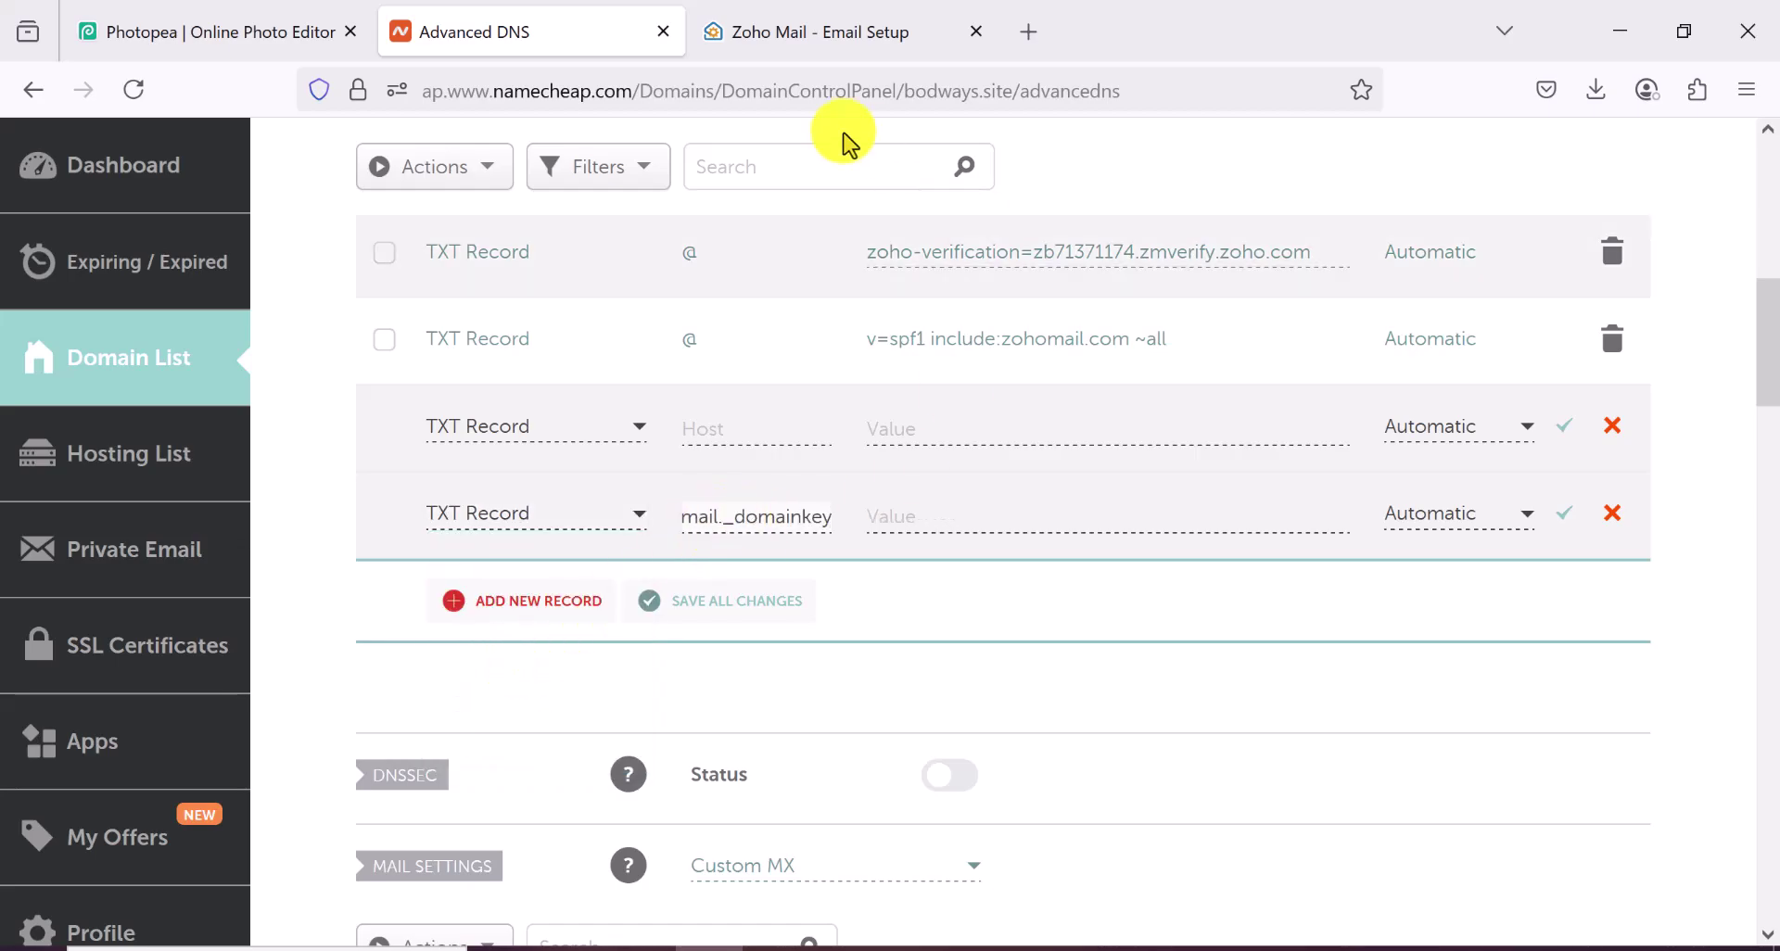
Step: Paste Zoho's v=DKIM1 key into the TXT record's value and save it
{"action": "left_click", "coordinate": [816, 33]}
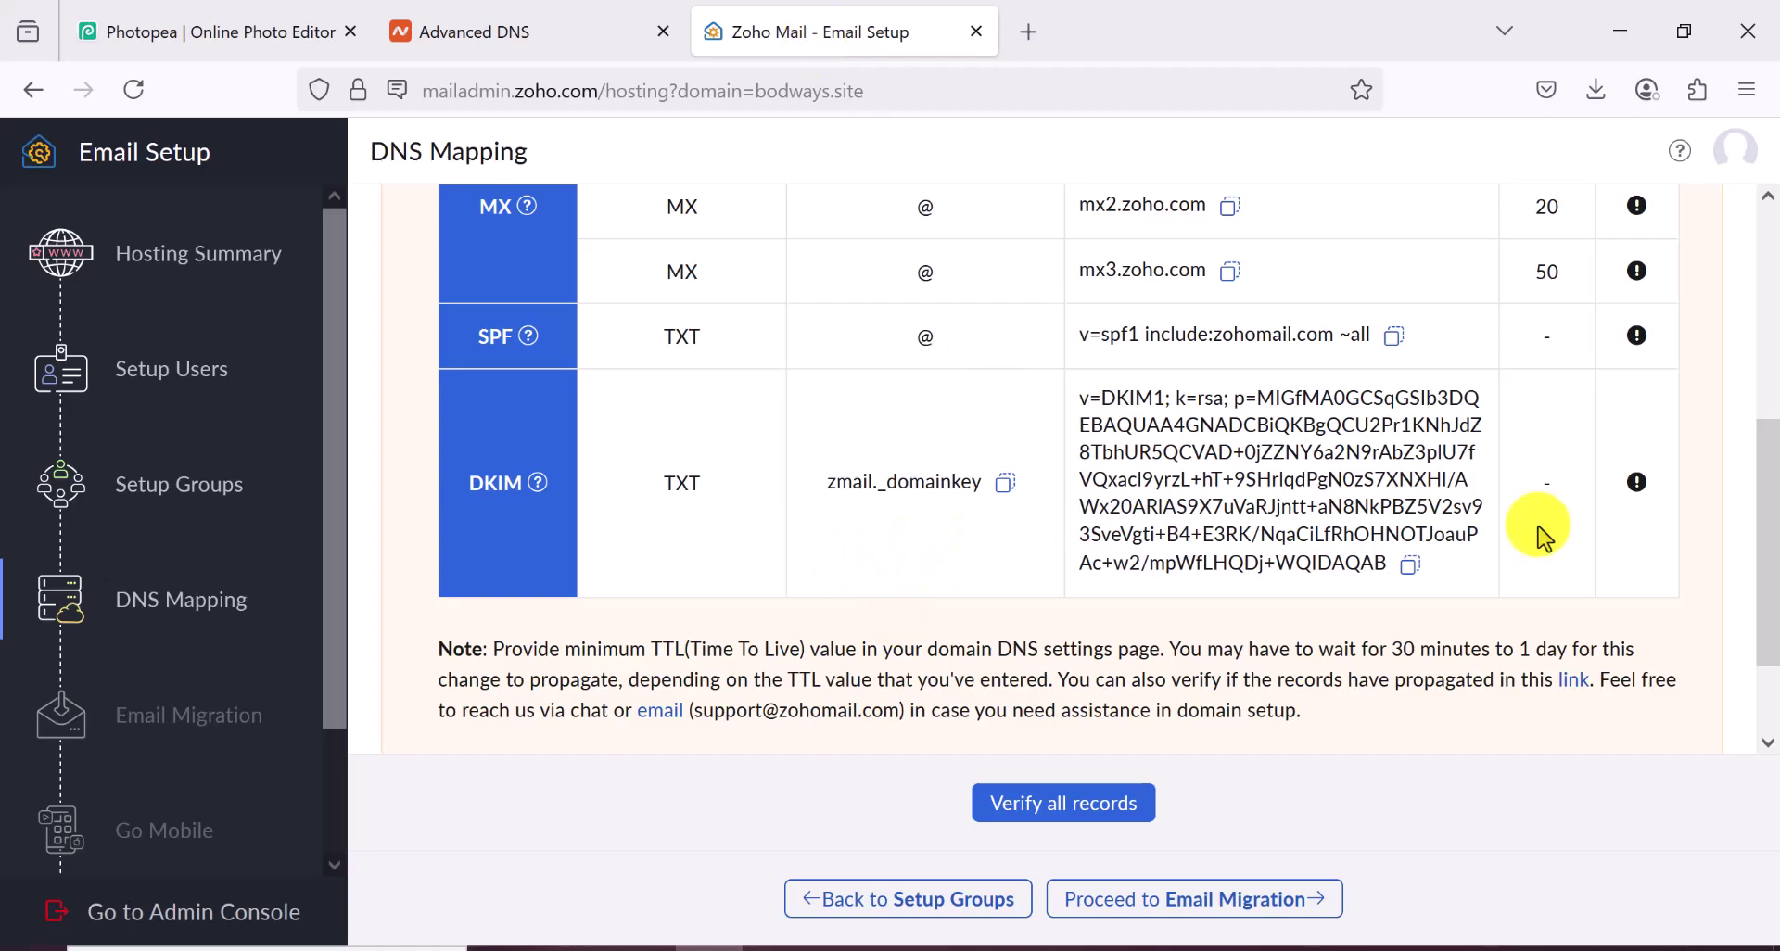
{"action": "scroll", "coordinate": [1414, 577], "scroll_direction": "up", "scroll_amount": 5}
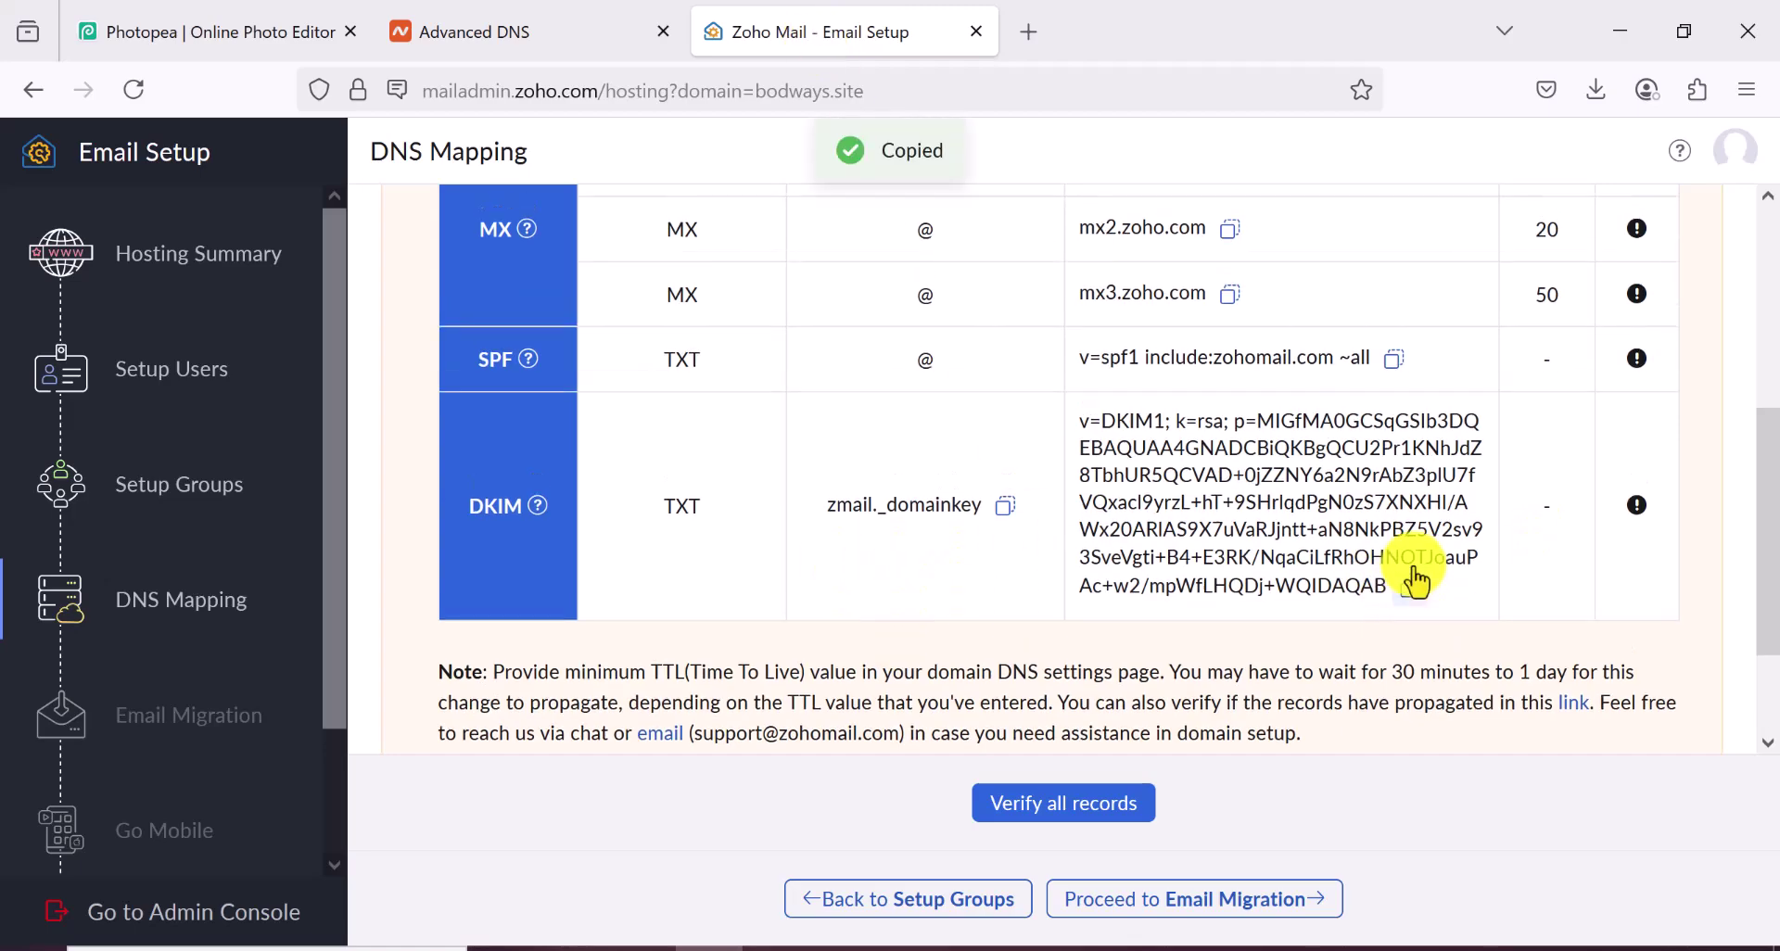
{"action": "scroll", "coordinate": [1154, 536], "scroll_direction": "down", "scroll_amount": 5}
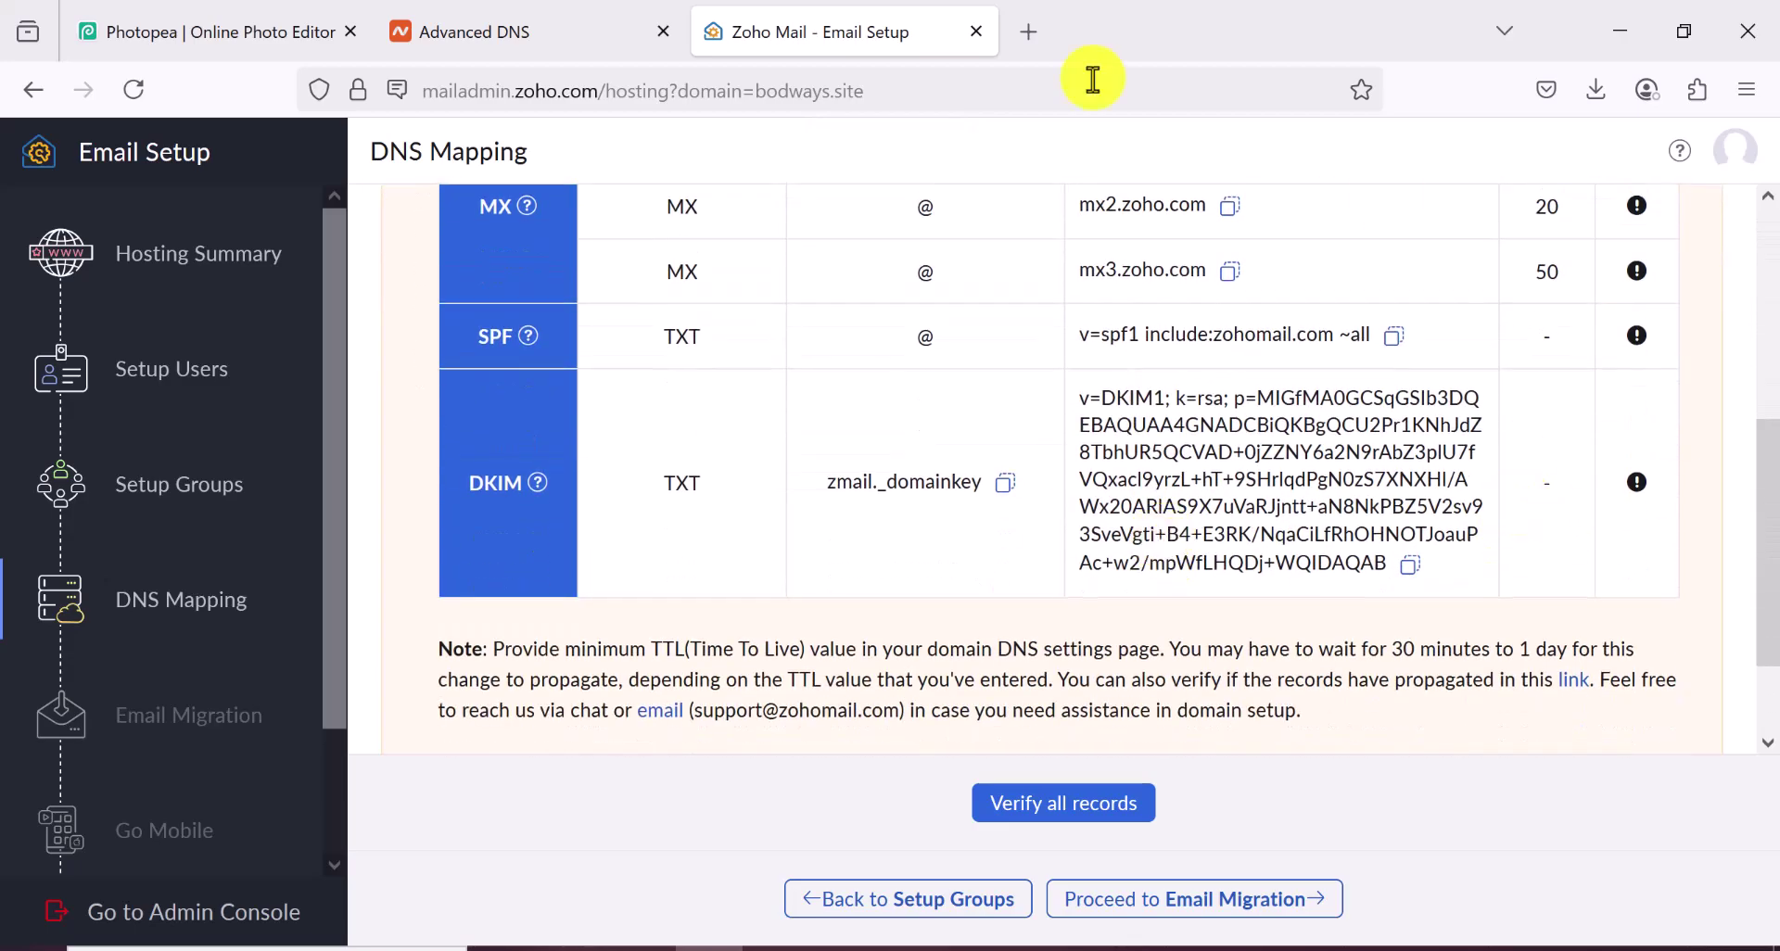
{"action": "left_click", "coordinate": [464, 29]}
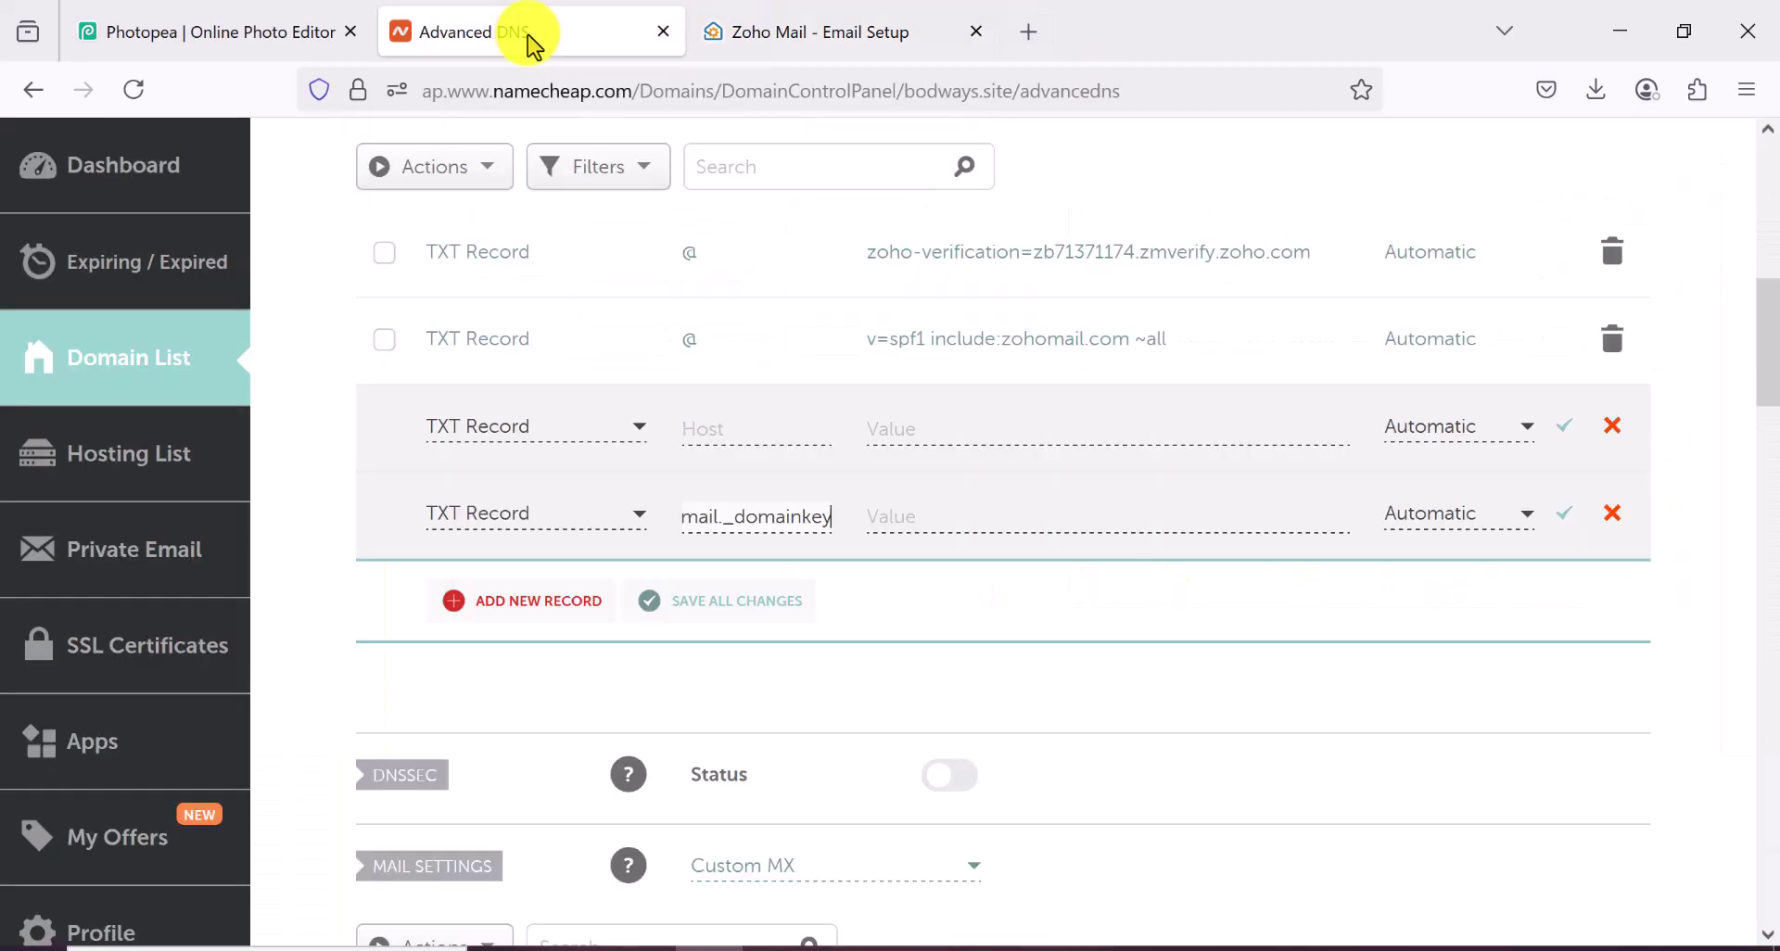
{"action": "right_click", "coordinate": [937, 516]}
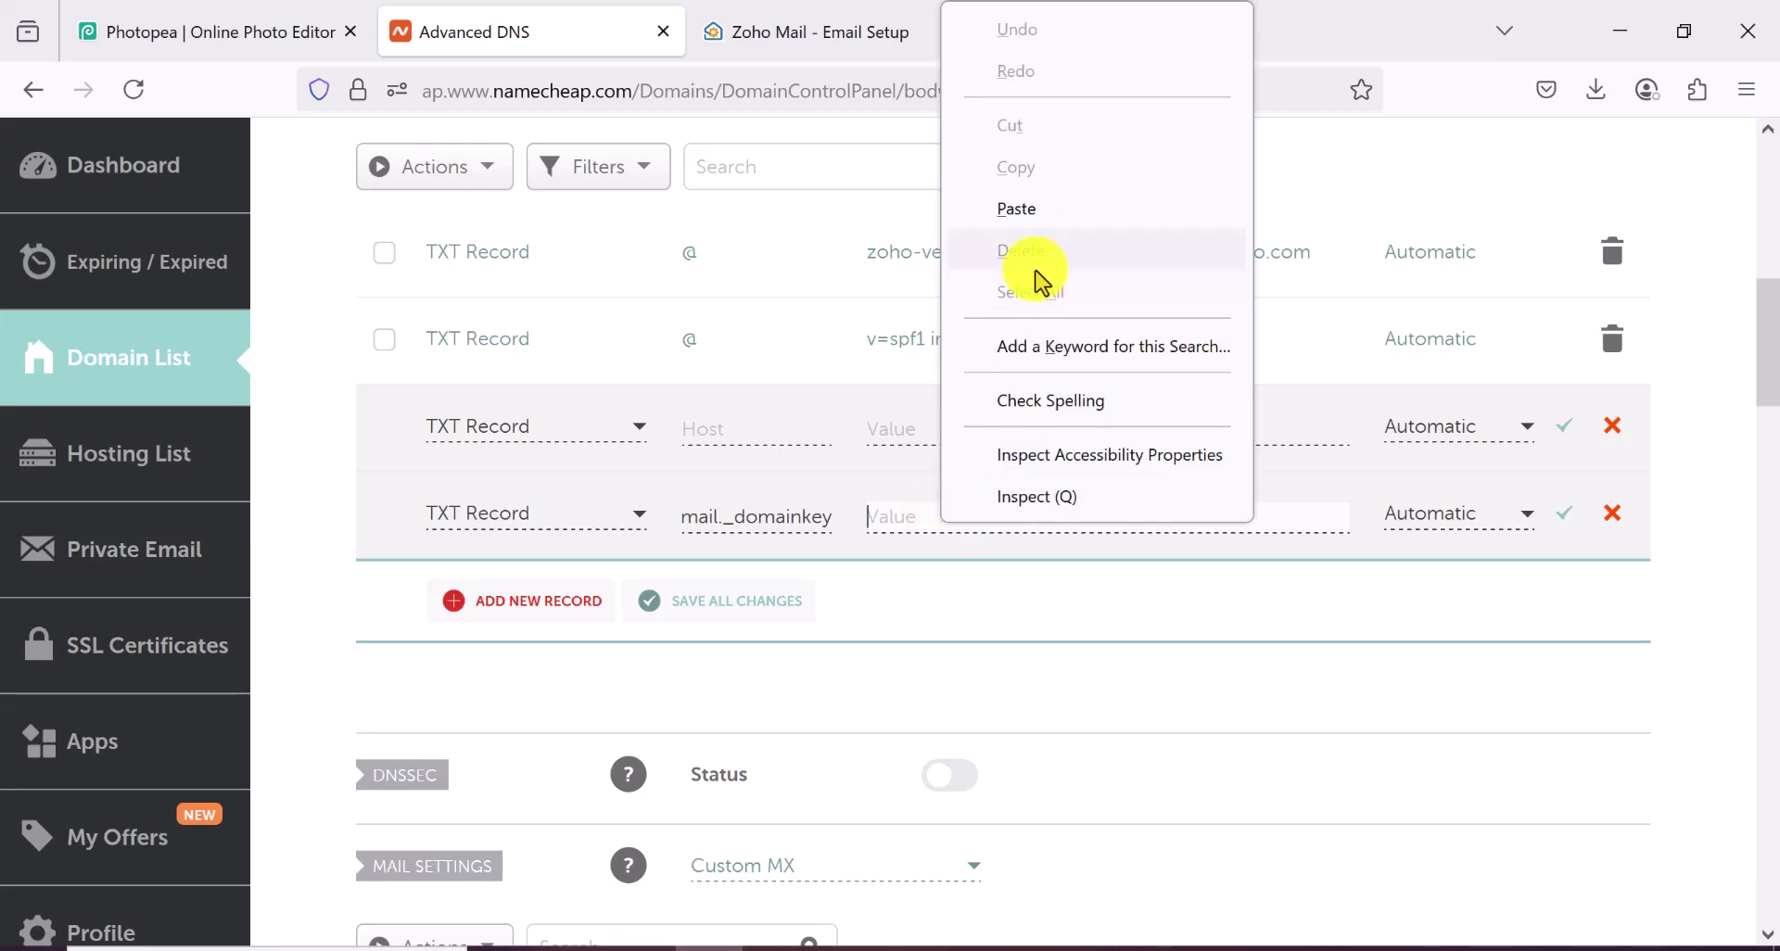
{"action": "left_click", "coordinate": [1031, 229]}
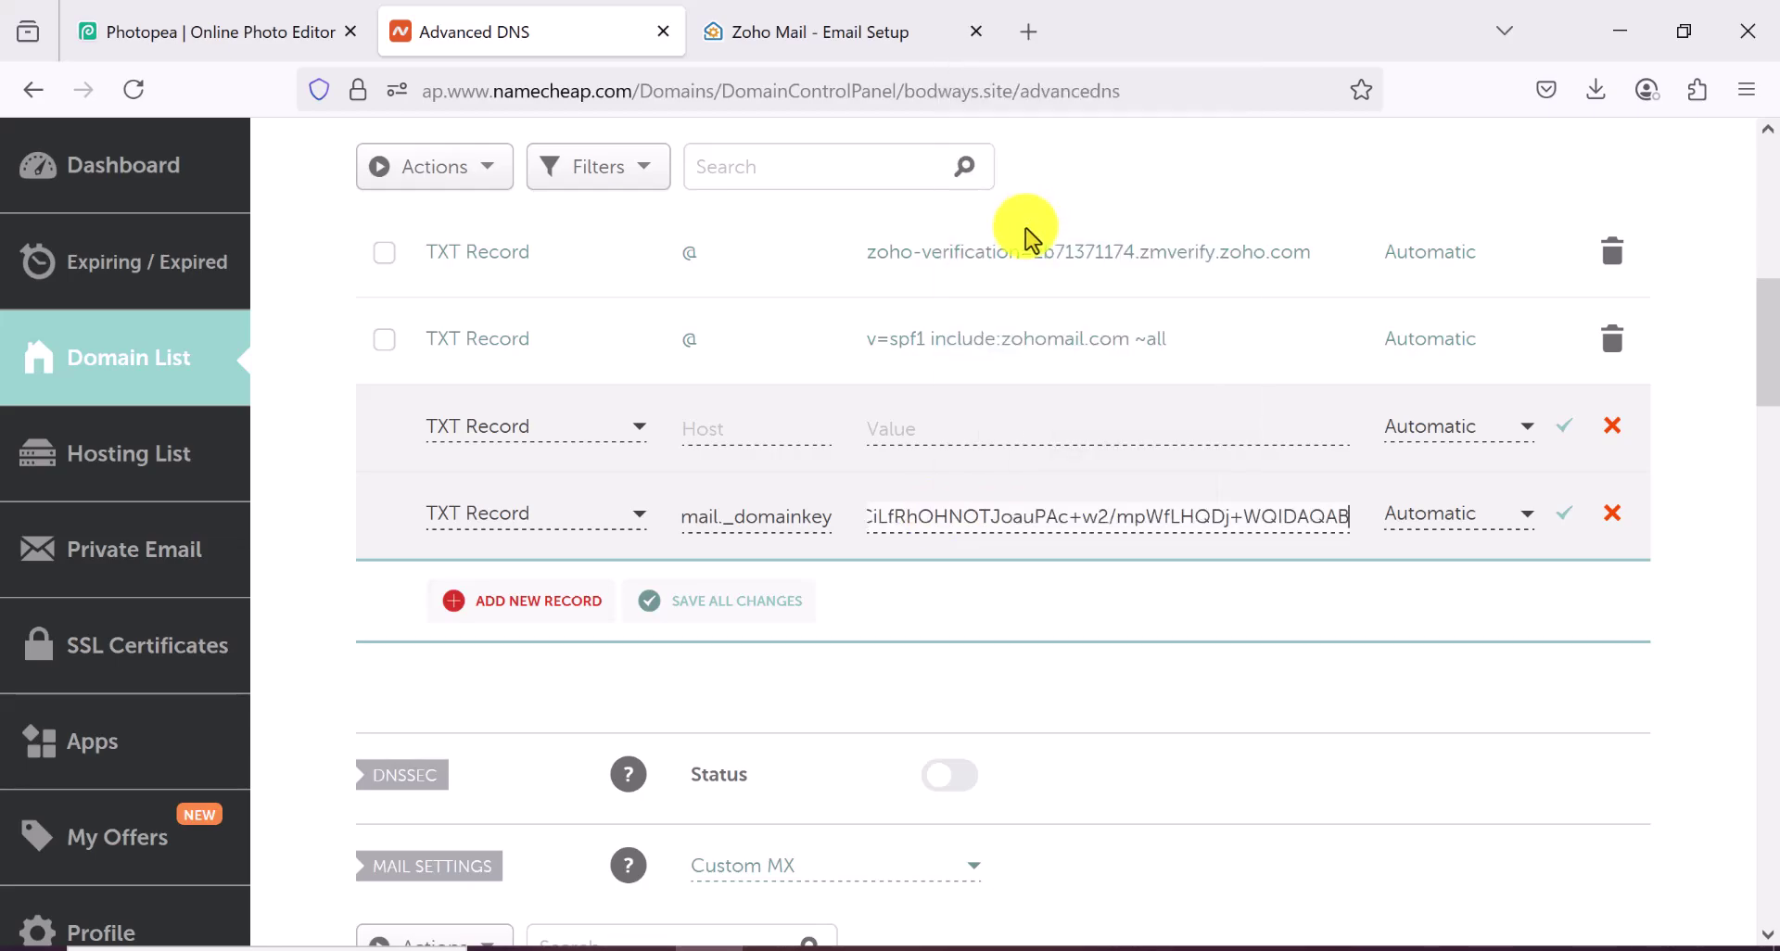
{"action": "left_click", "coordinate": [1564, 517]}
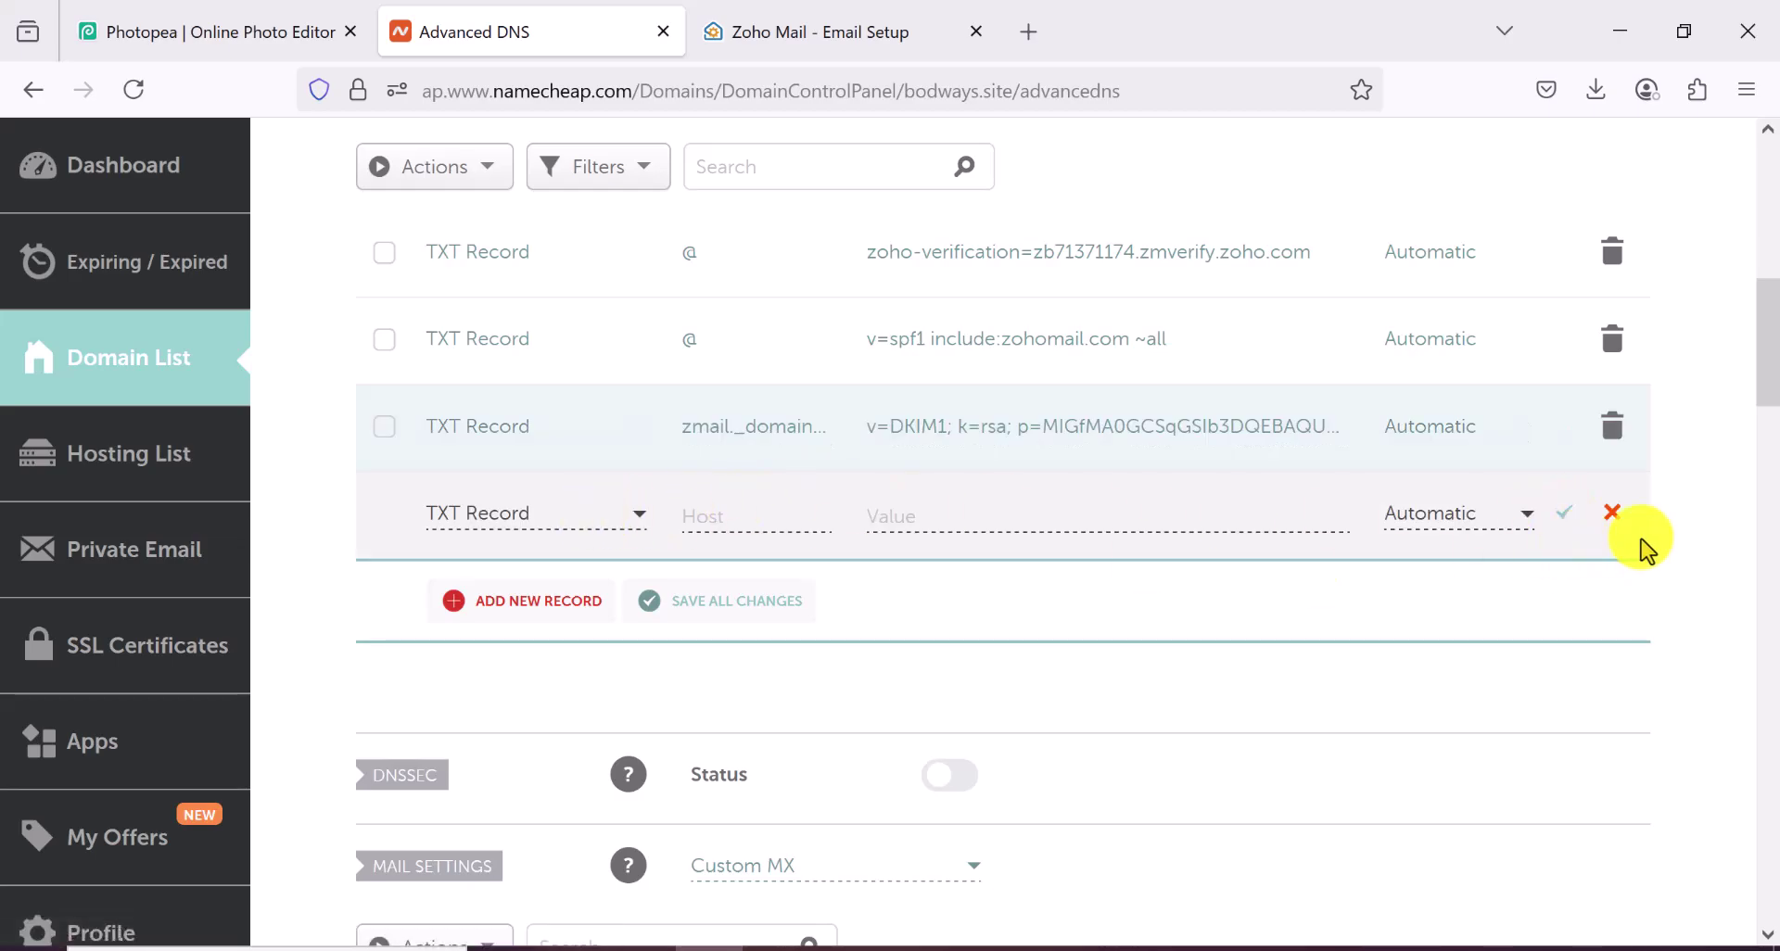
{"action": "left_click", "coordinate": [783, 20]}
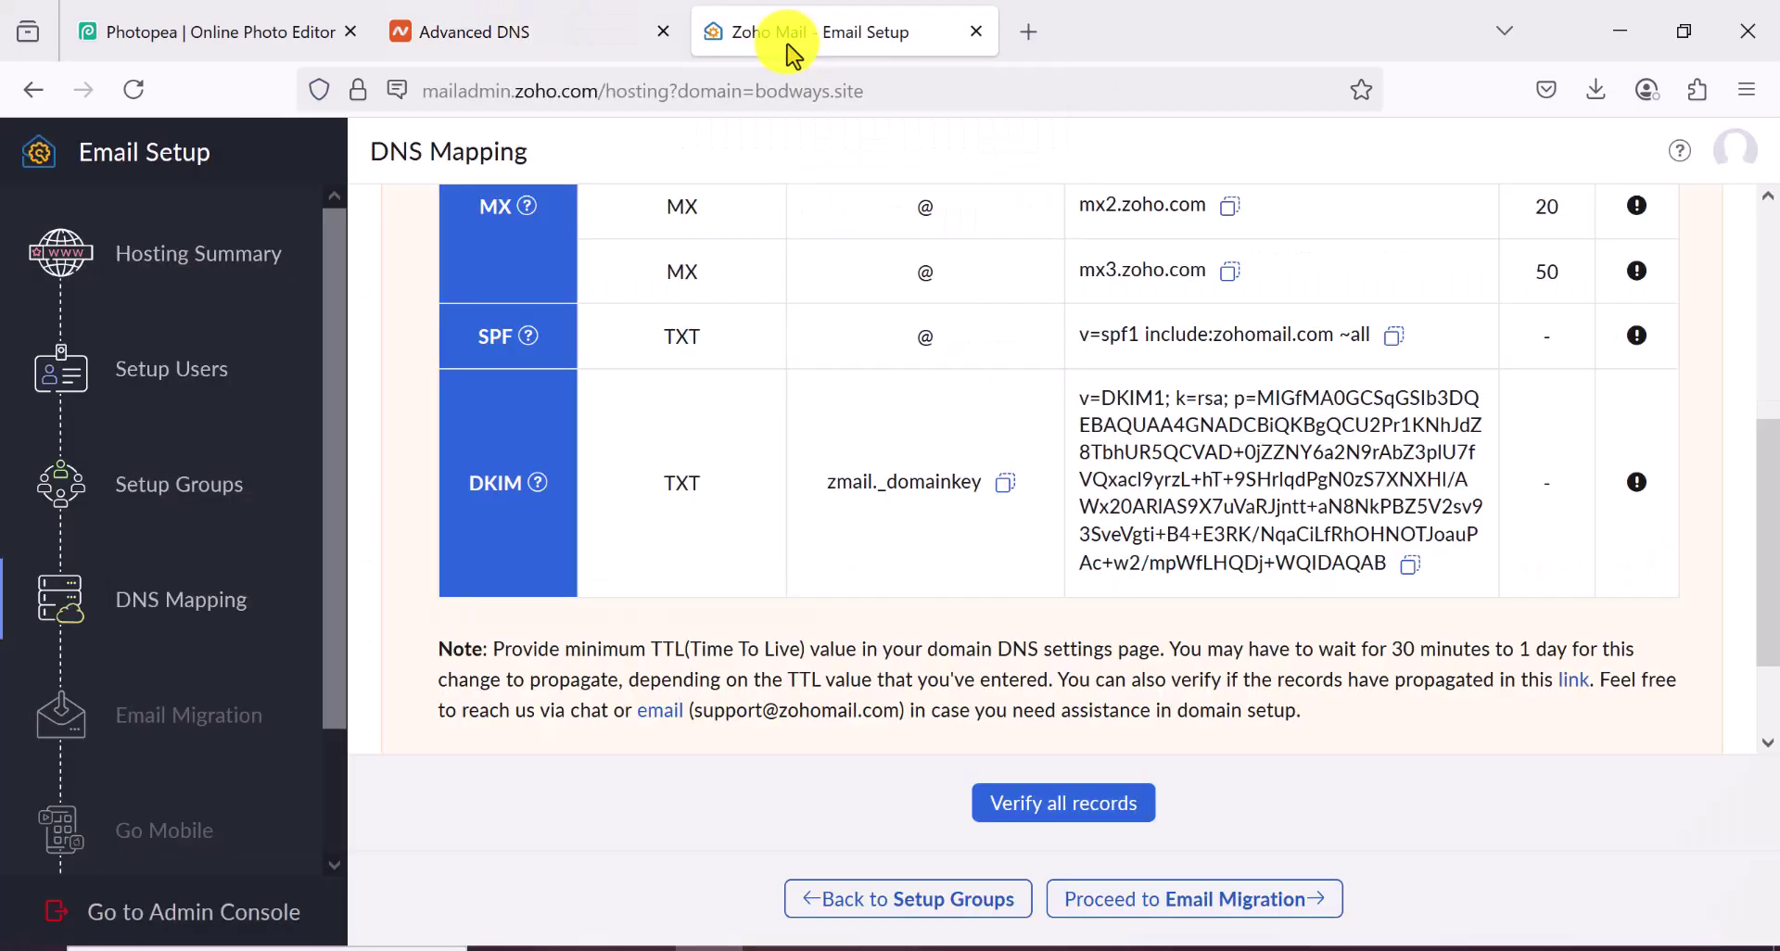
Step: Verify all DNS records and dismiss the propagation information message
{"action": "scroll", "coordinate": [969, 552], "scroll_direction": "down", "scroll_amount": 2}
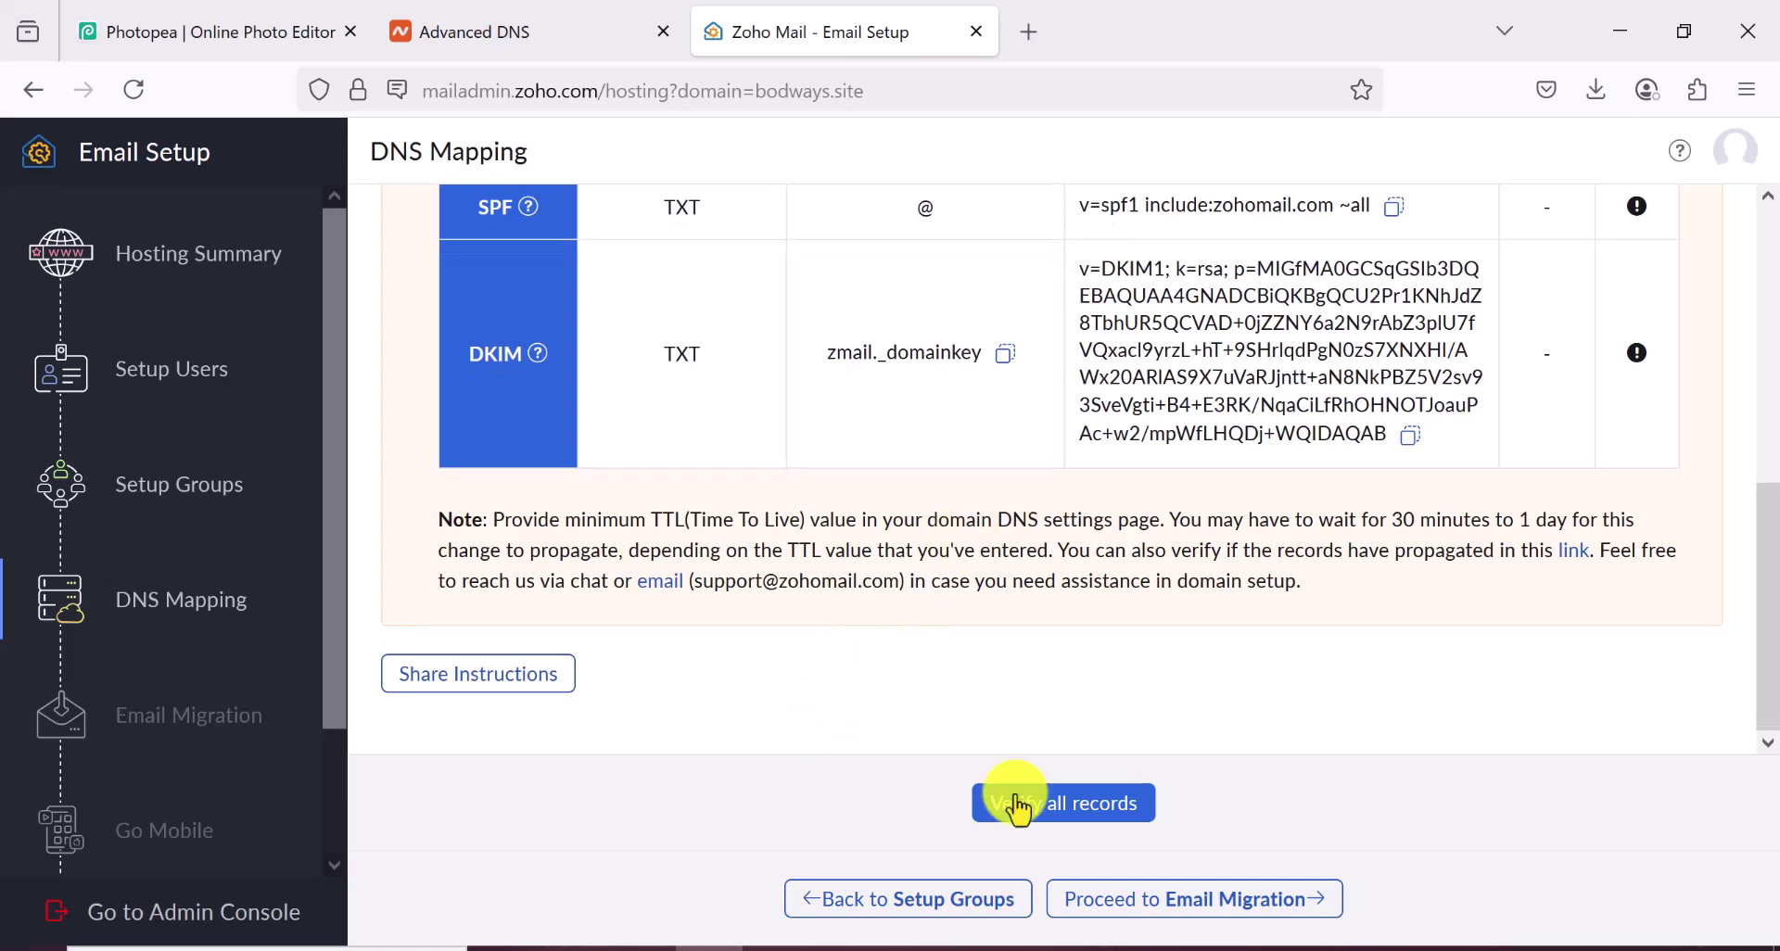
{"action": "left_click", "coordinate": [1063, 811]}
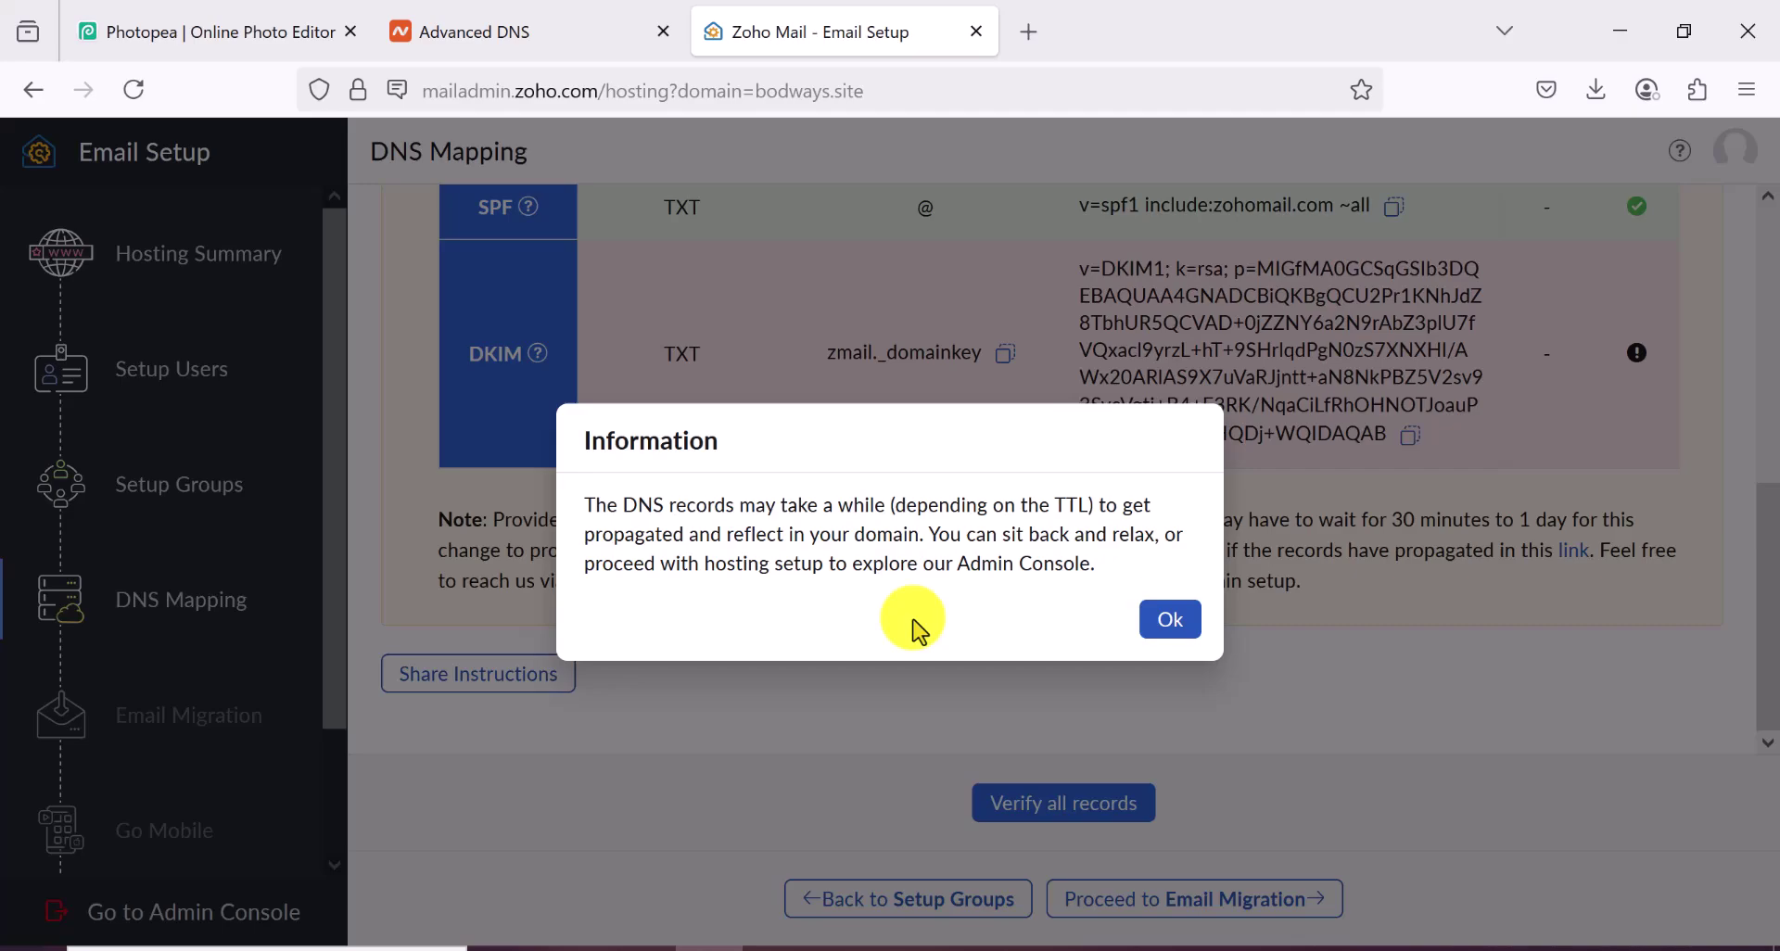
{"action": "left_click", "coordinate": [1184, 626]}
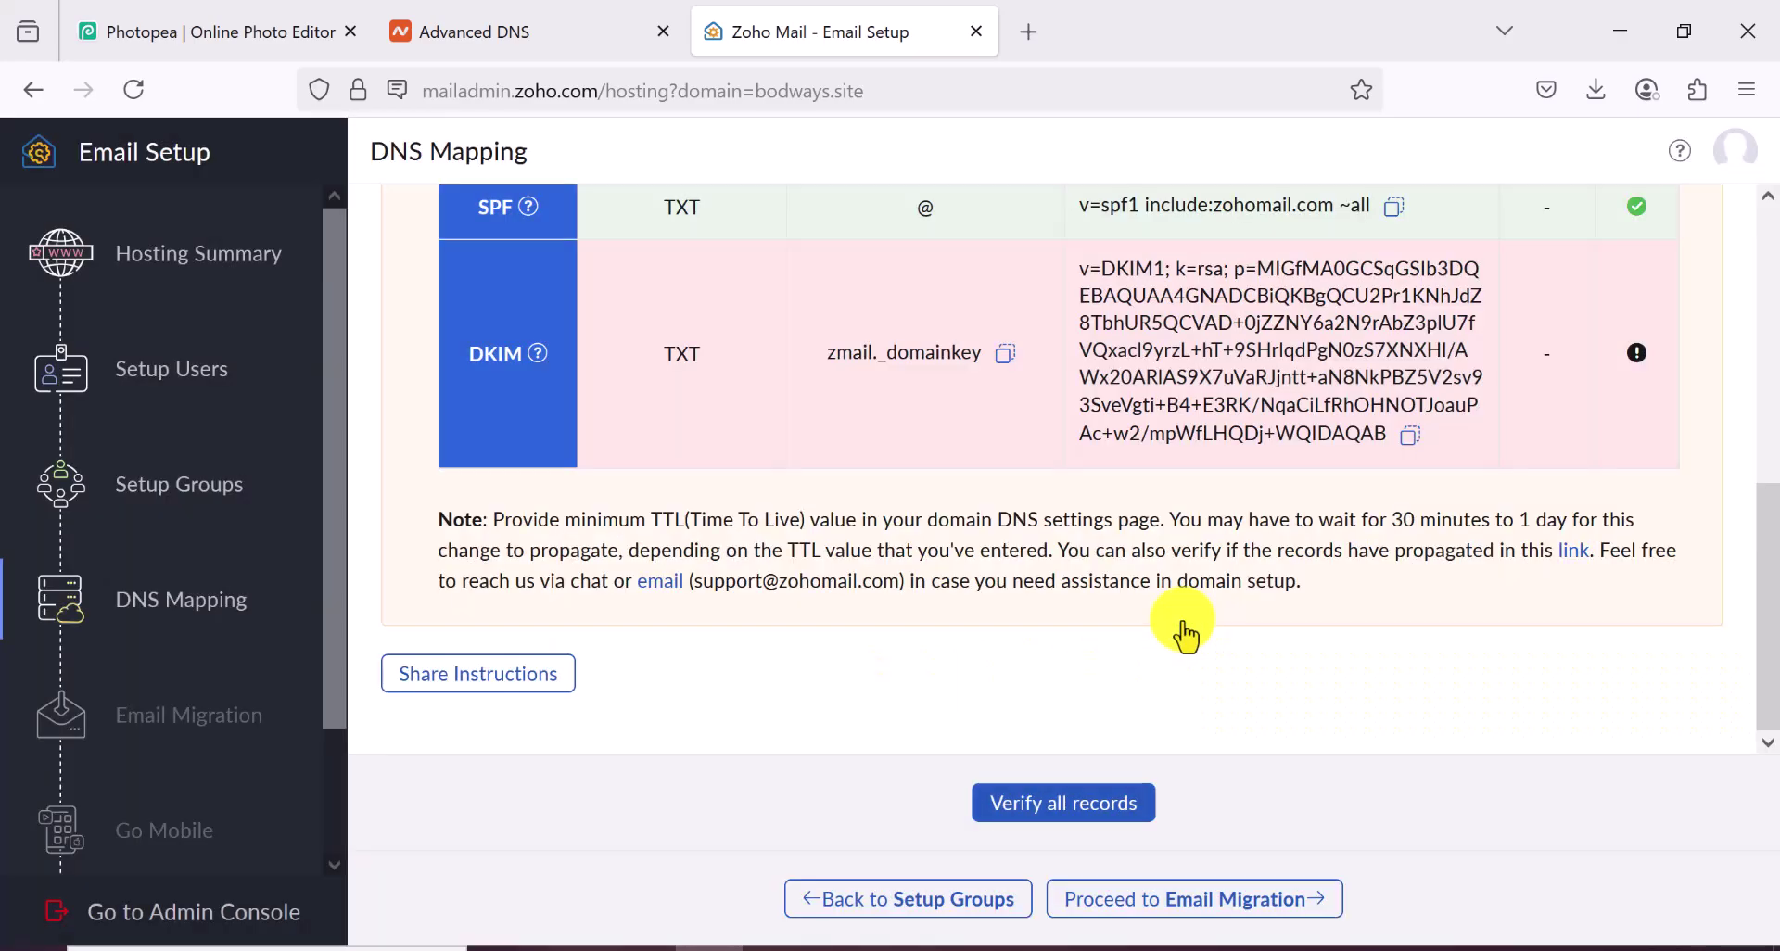
Step: Review the verified MX and SPF statuses, then proceed to Email Migration
{"action": "scroll", "coordinate": [1027, 588], "scroll_direction": "up", "scroll_amount": 3}
{"action": "scroll", "coordinate": [1020, 598], "scroll_direction": "up", "scroll_amount": 3}
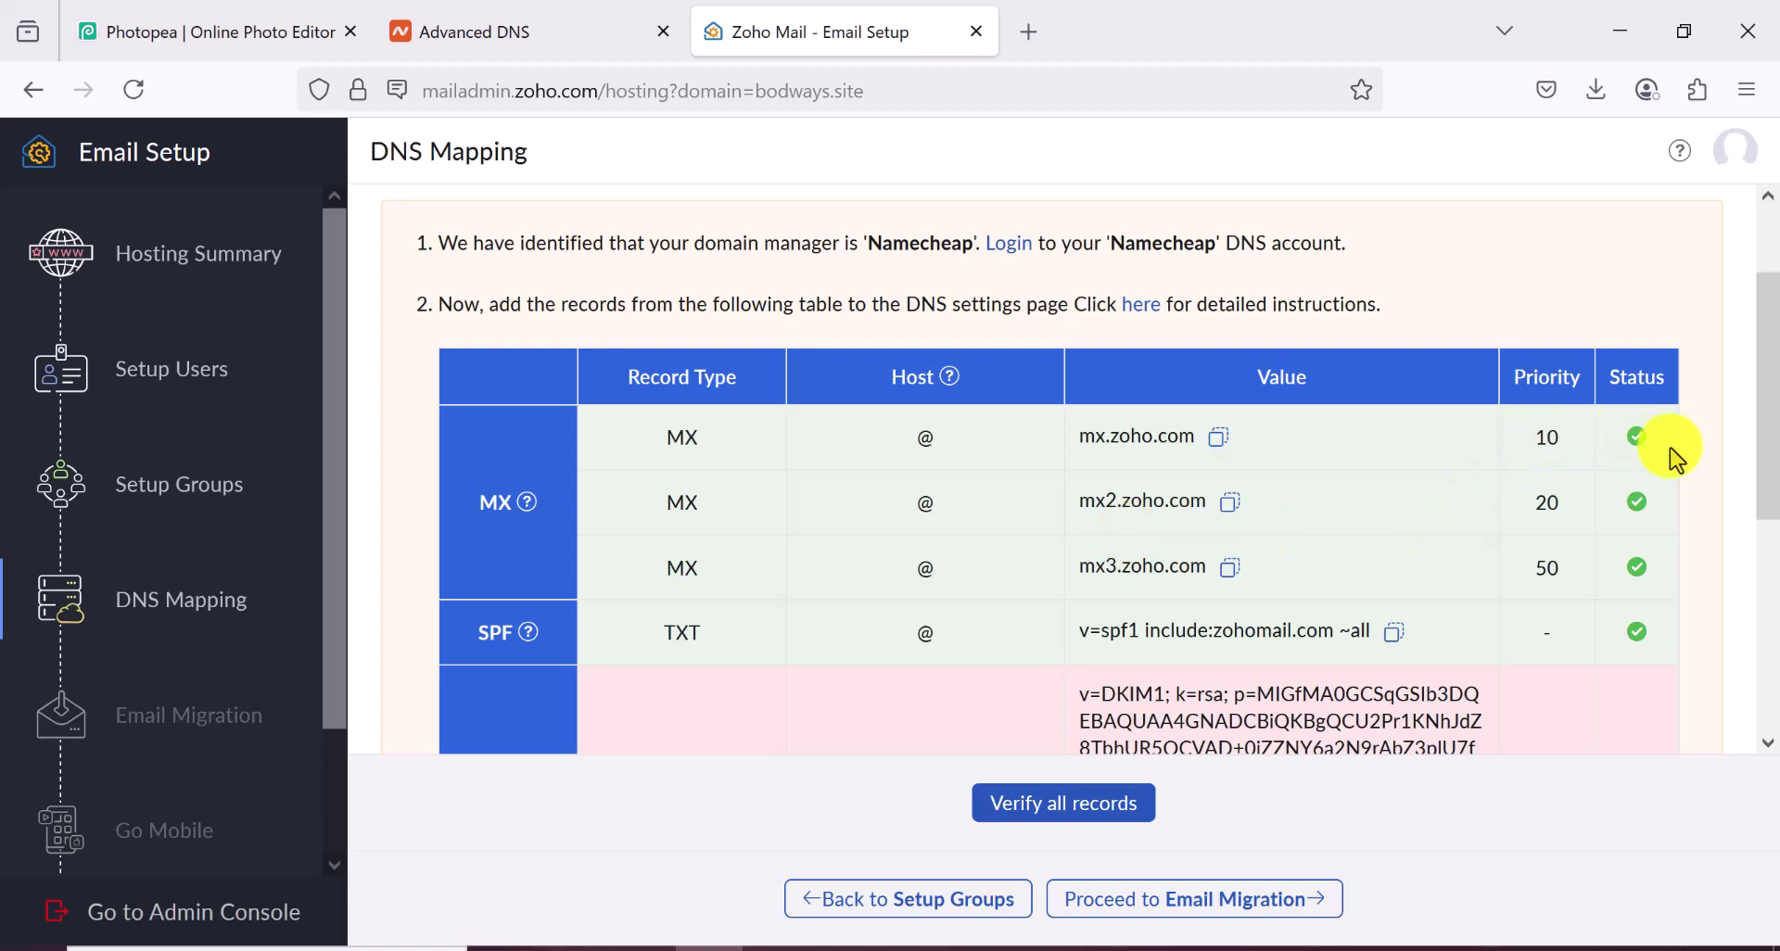
{"action": "scroll", "coordinate": [1656, 526], "scroll_direction": "down", "scroll_amount": 5}
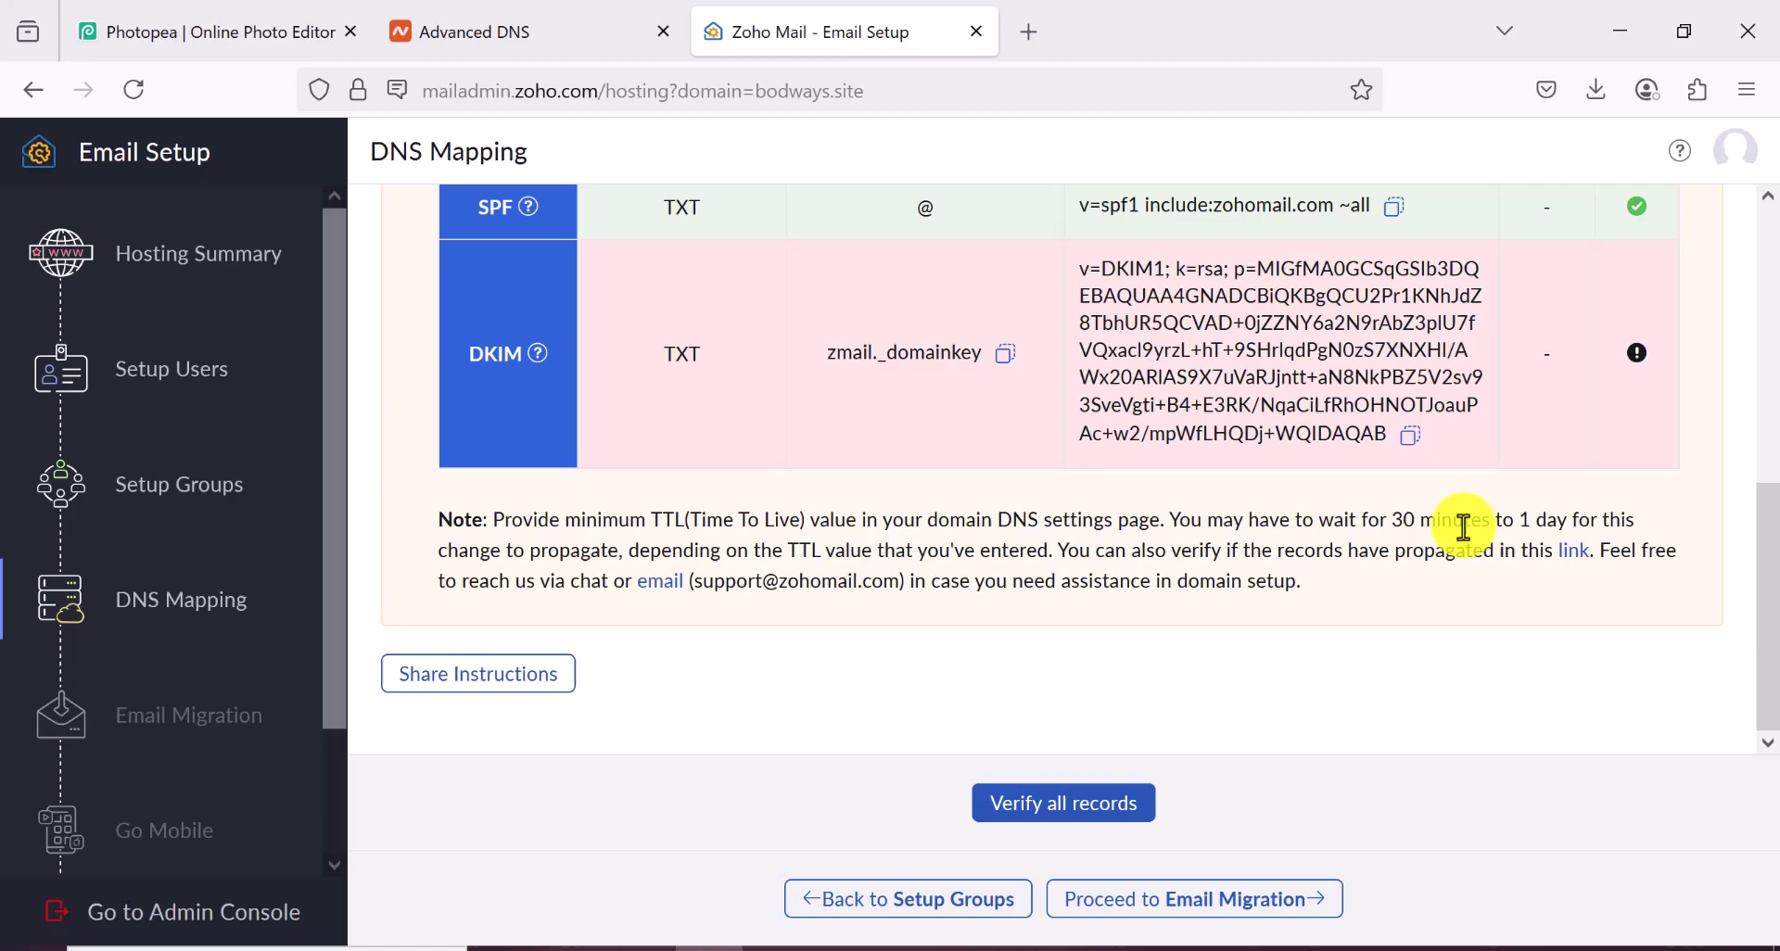
{"action": "scroll", "coordinate": [1629, 461], "scroll_direction": "up", "scroll_amount": 2}
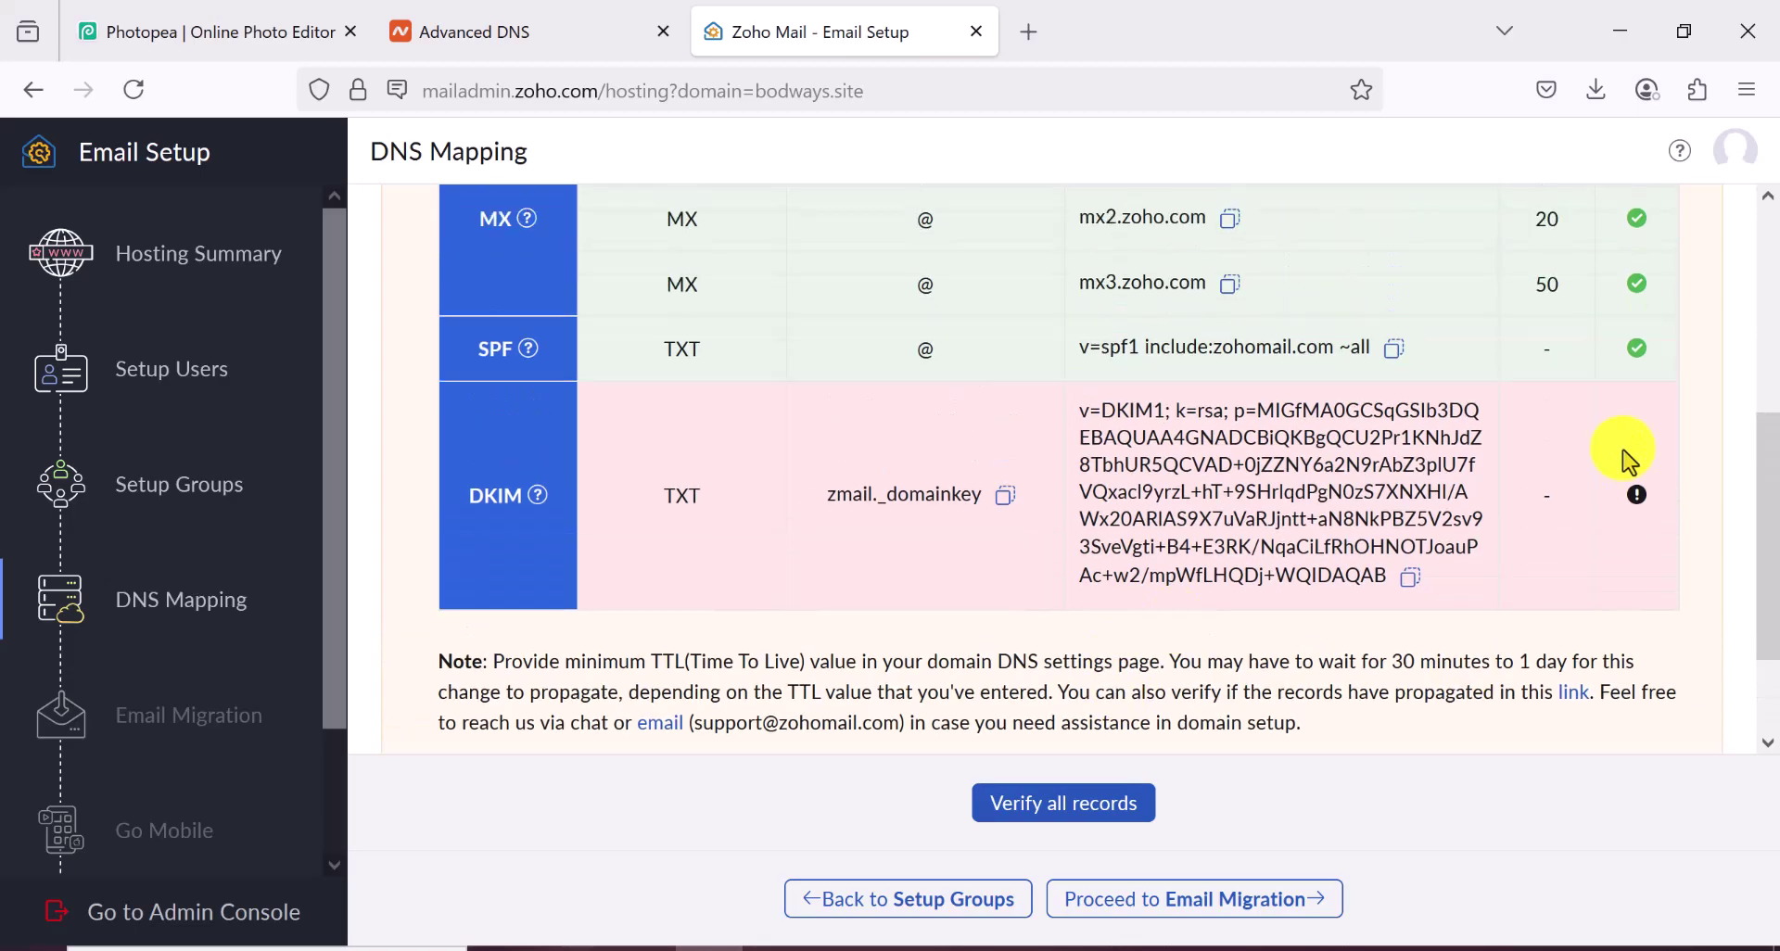
{"action": "scroll", "coordinate": [1634, 479], "scroll_direction": "down", "scroll_amount": 2}
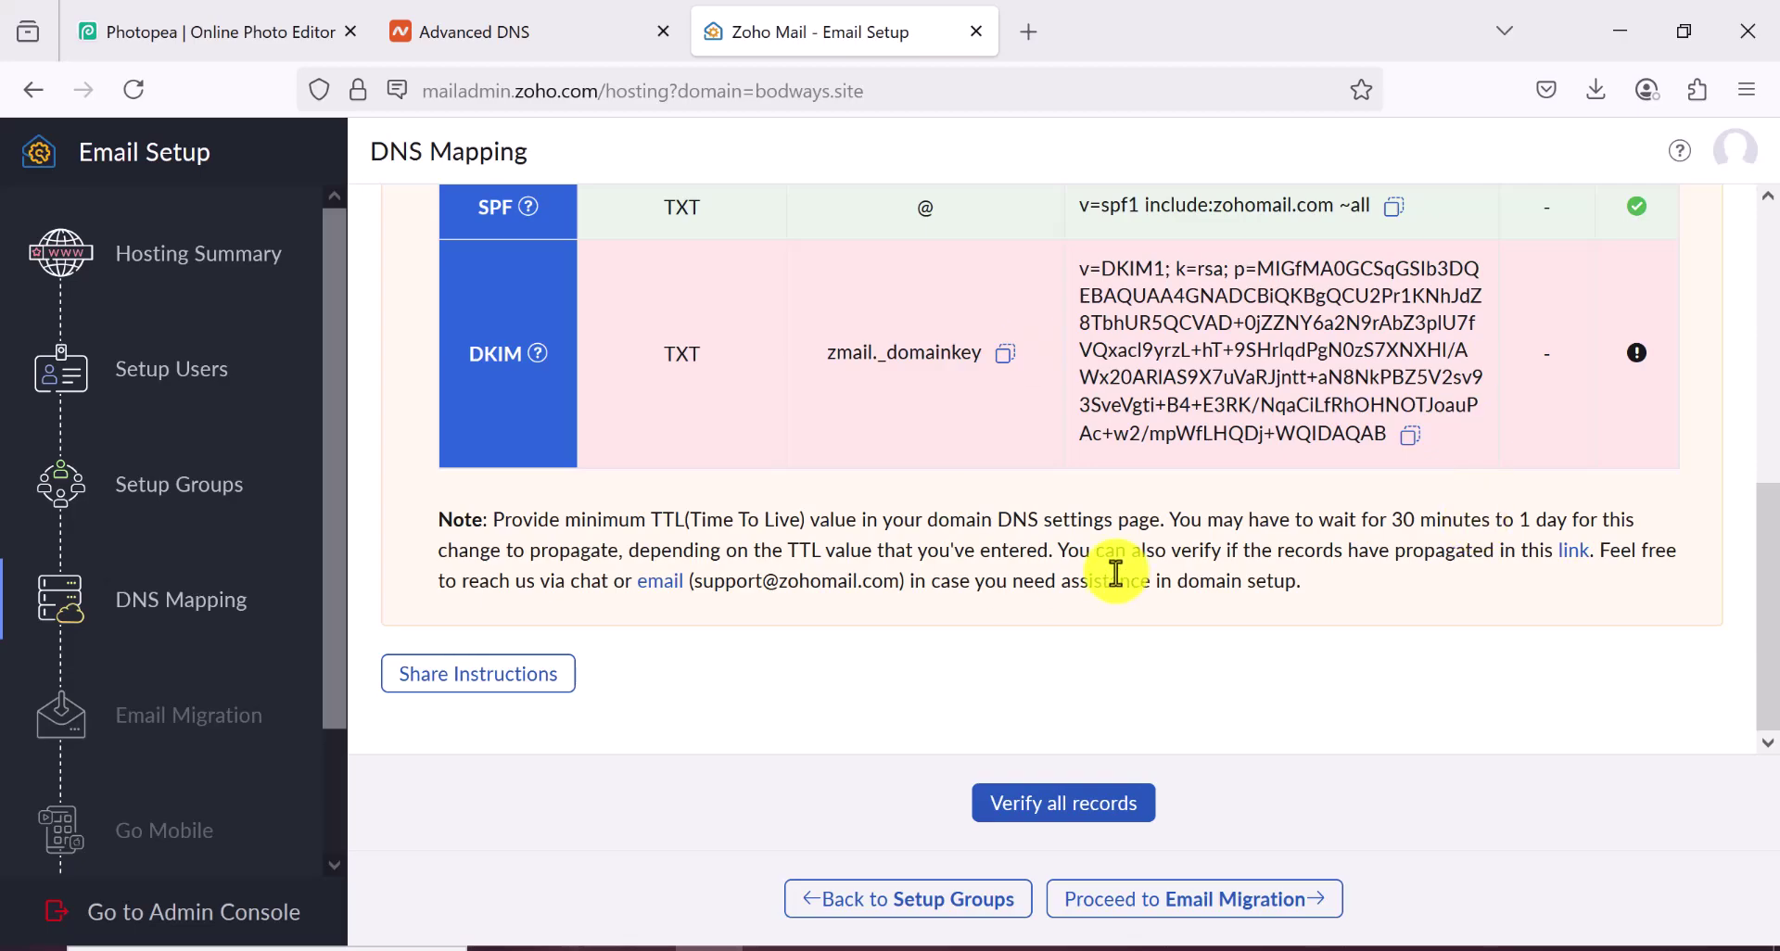
{"action": "scroll", "coordinate": [1116, 573], "scroll_direction": "up", "scroll_amount": 5}
{"action": "scroll", "coordinate": [1112, 569], "scroll_direction": "down", "scroll_amount": 5}
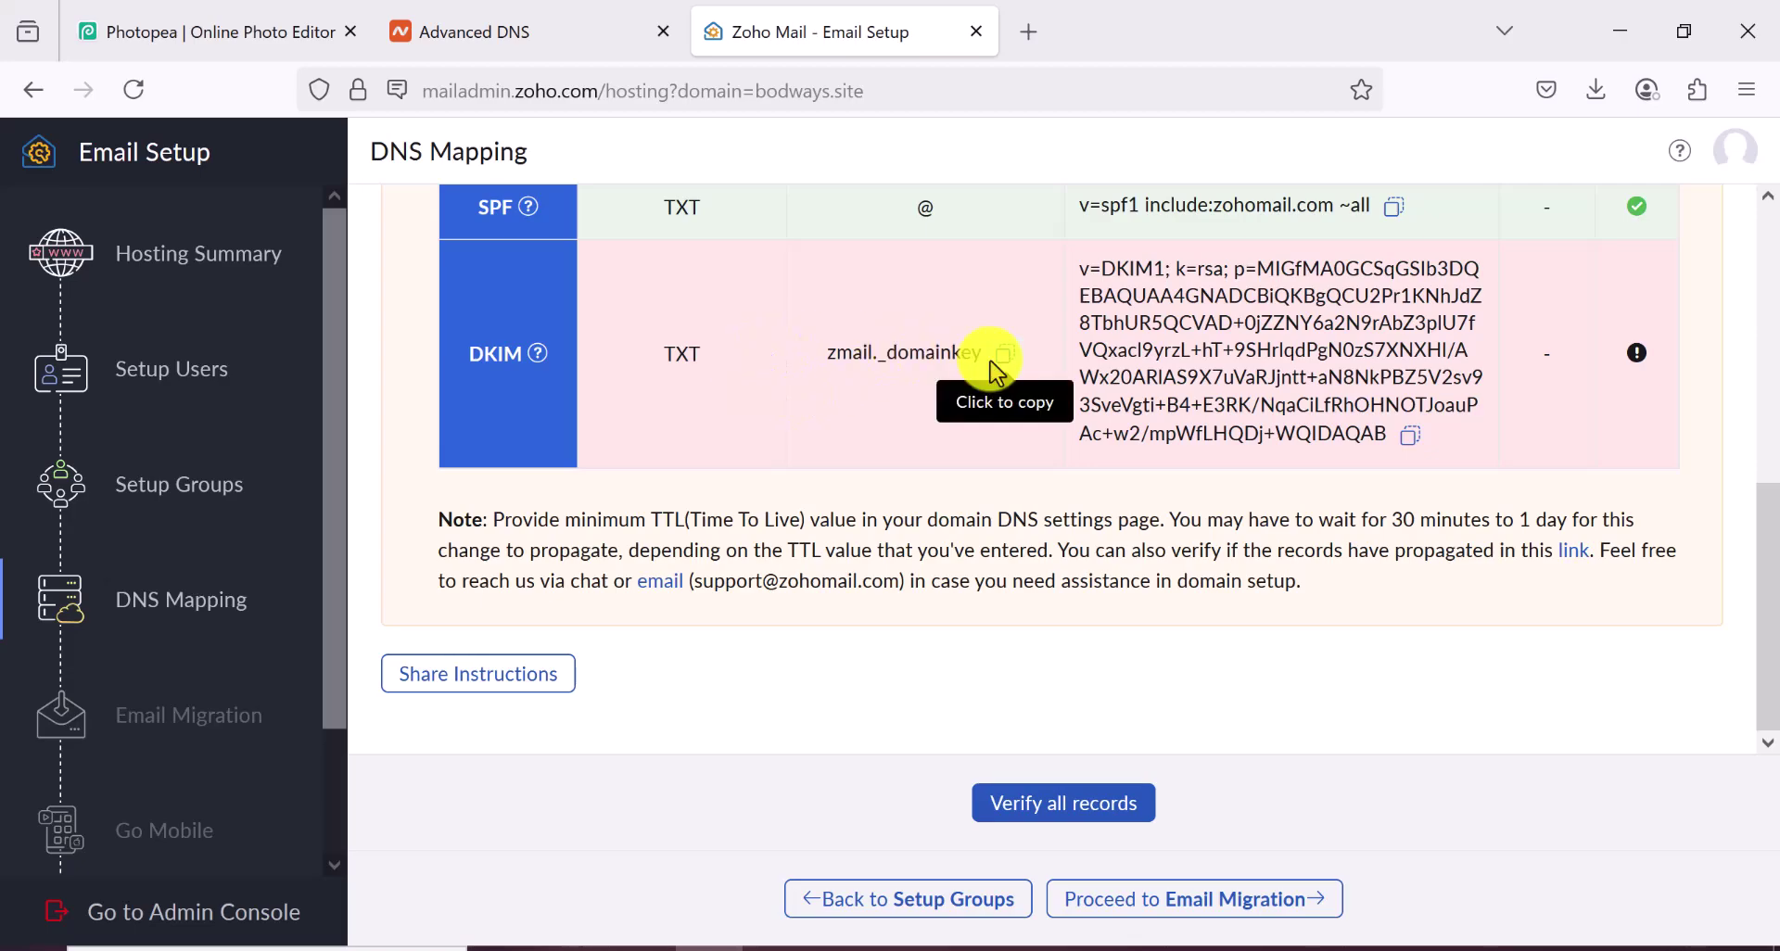
{"action": "scroll", "coordinate": [994, 369], "scroll_direction": "up", "scroll_amount": 2}
{"action": "scroll", "coordinate": [990, 369], "scroll_direction": "up", "scroll_amount": 1}
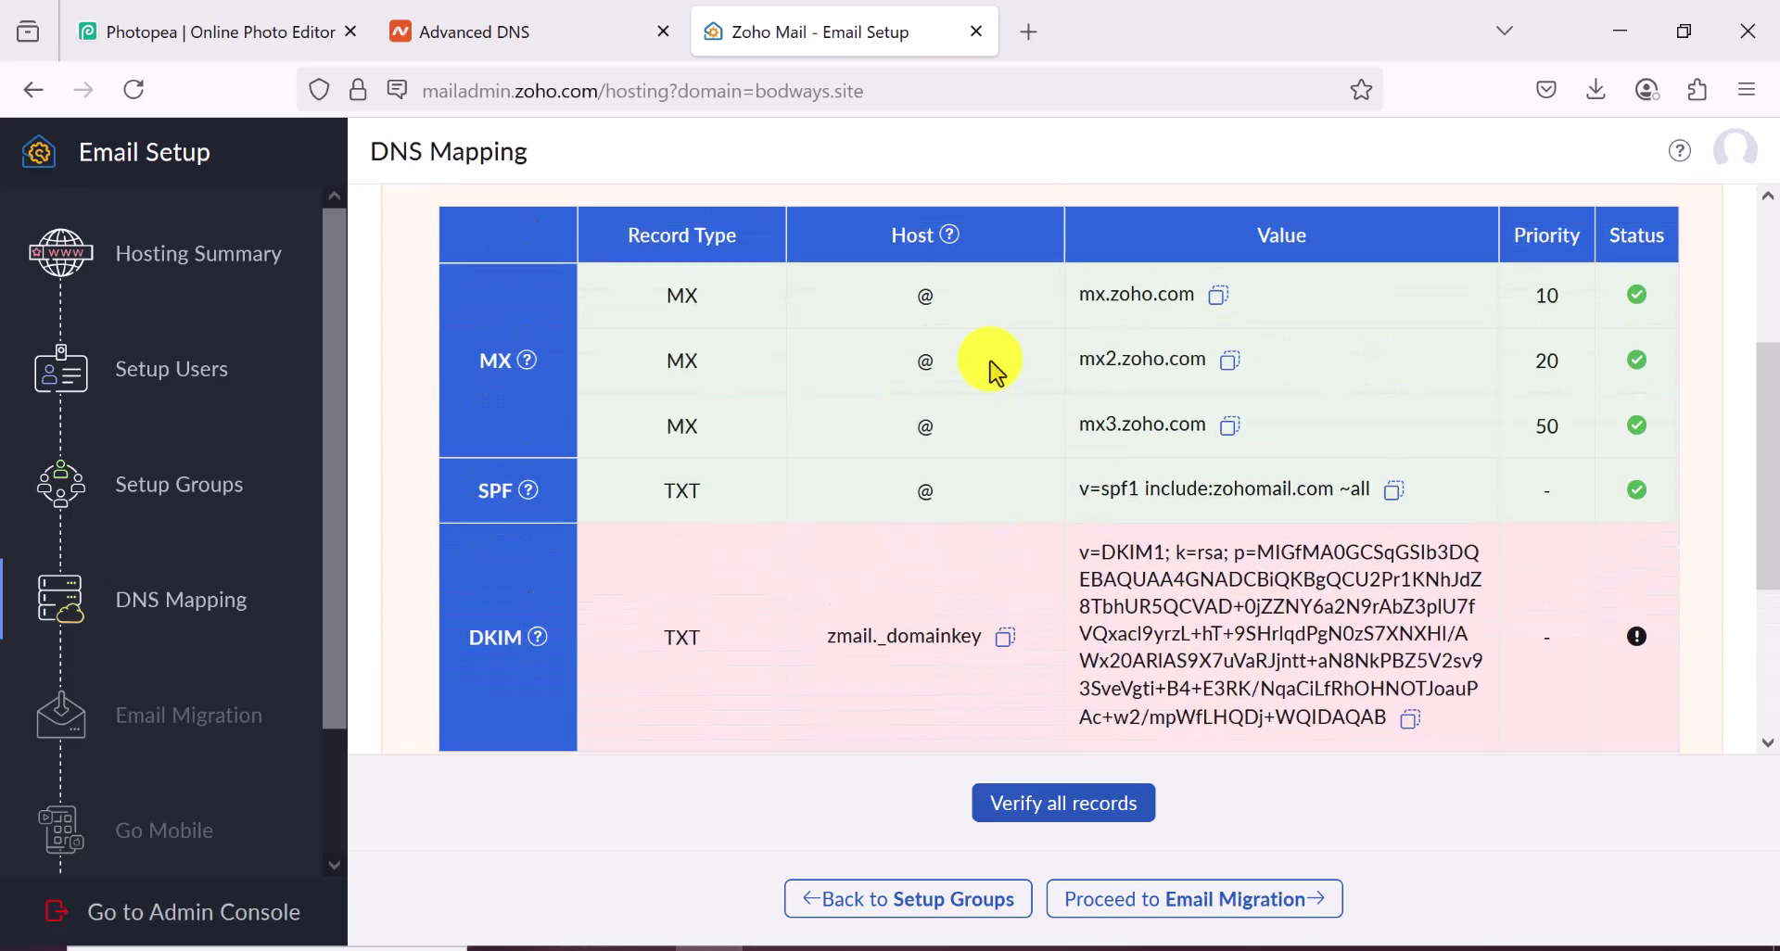
{"action": "scroll", "coordinate": [994, 369], "scroll_direction": "down", "scroll_amount": 3}
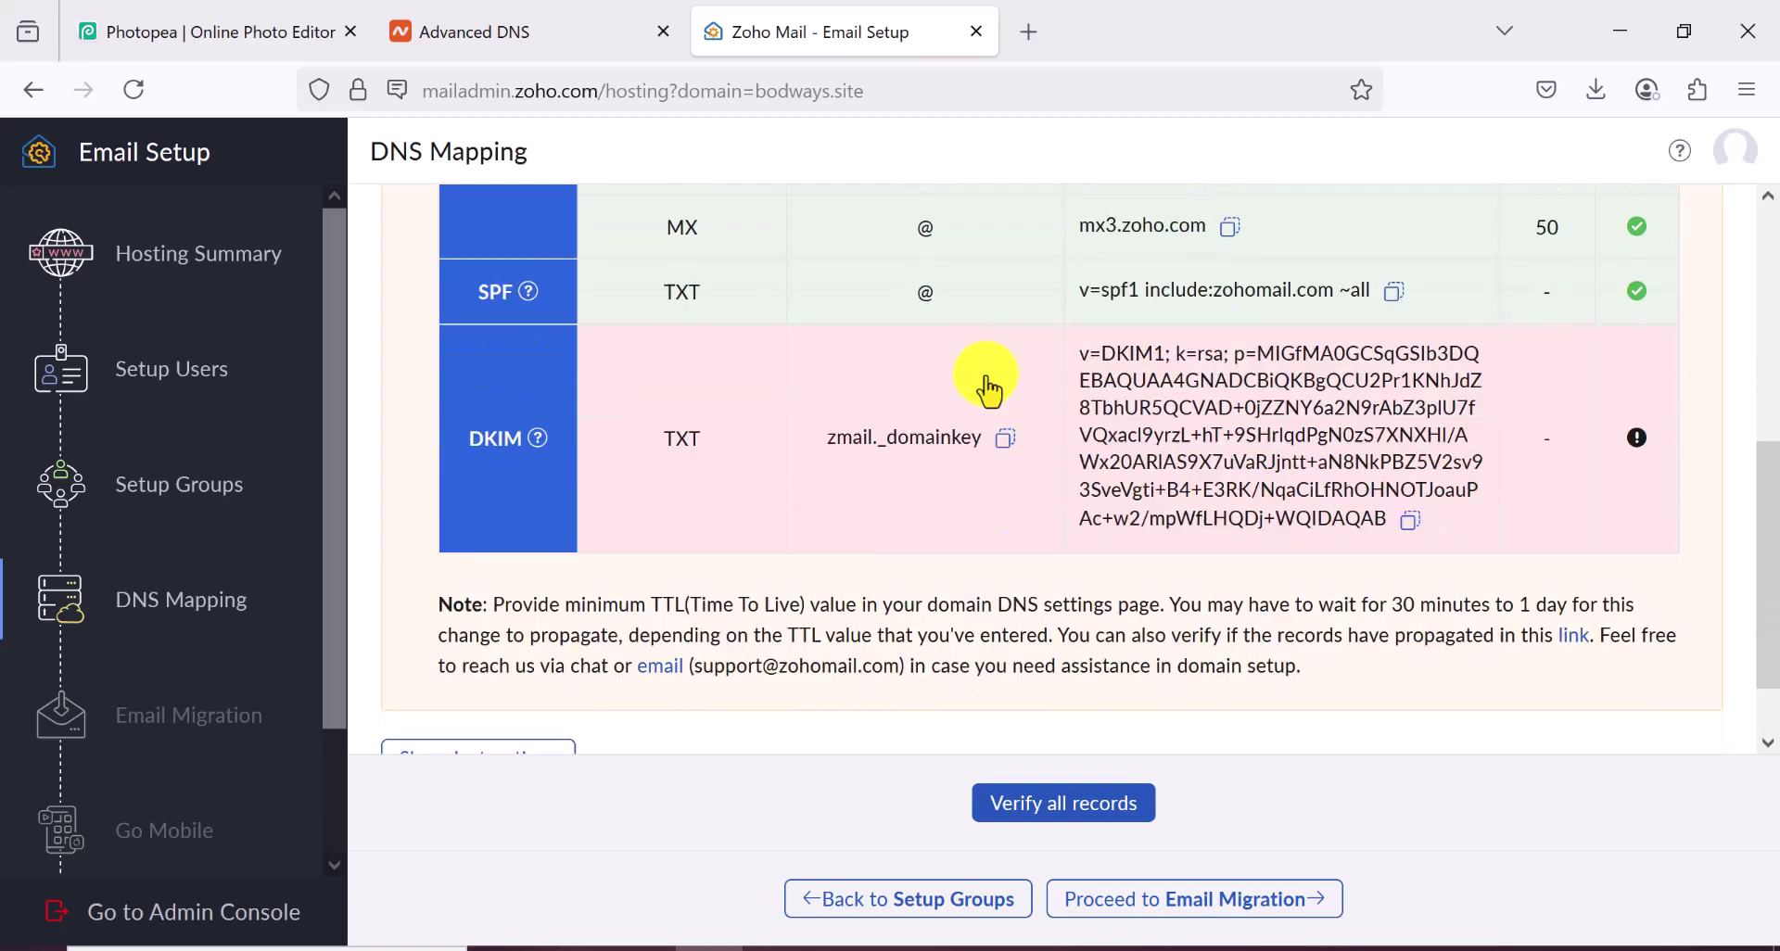
{"action": "left_click", "coordinate": [1192, 902]}
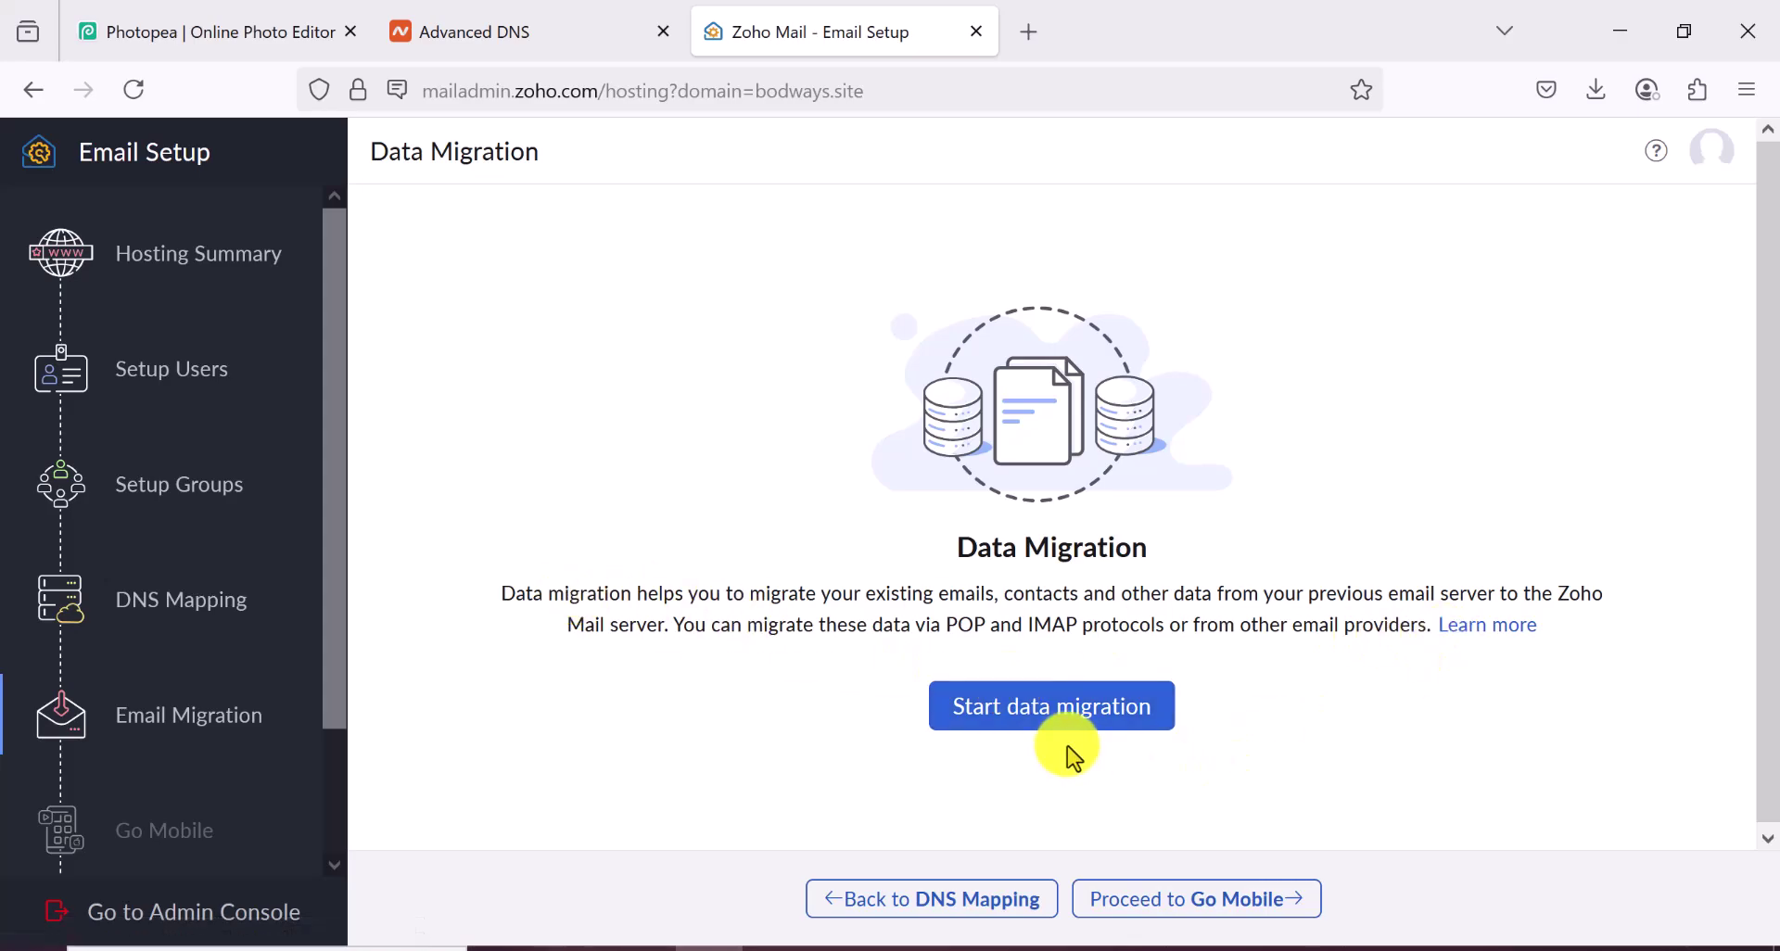
Step: Skip Data Migration by choosing Proceed to Go Mobile
{"action": "left_click", "coordinate": [1192, 904]}
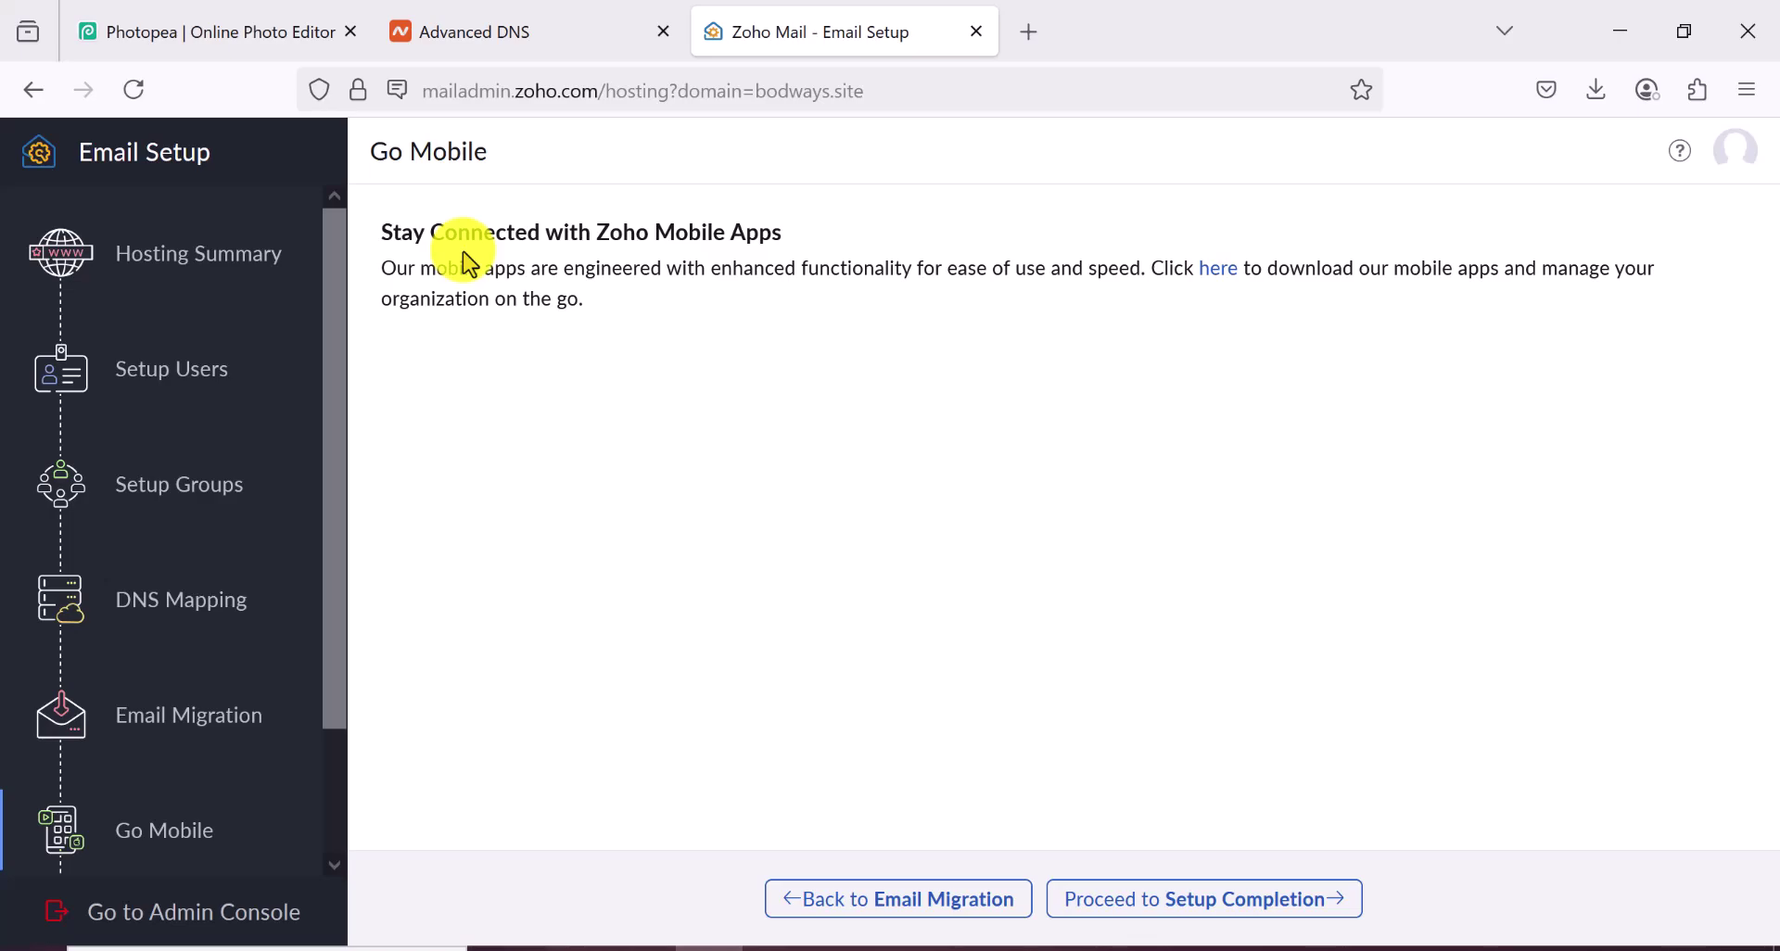
Step: Browse the Zoho Mail Mobile Apps download page in a new tab, then return to the Go Mobile step
{"action": "left_click", "coordinate": [1214, 276]}
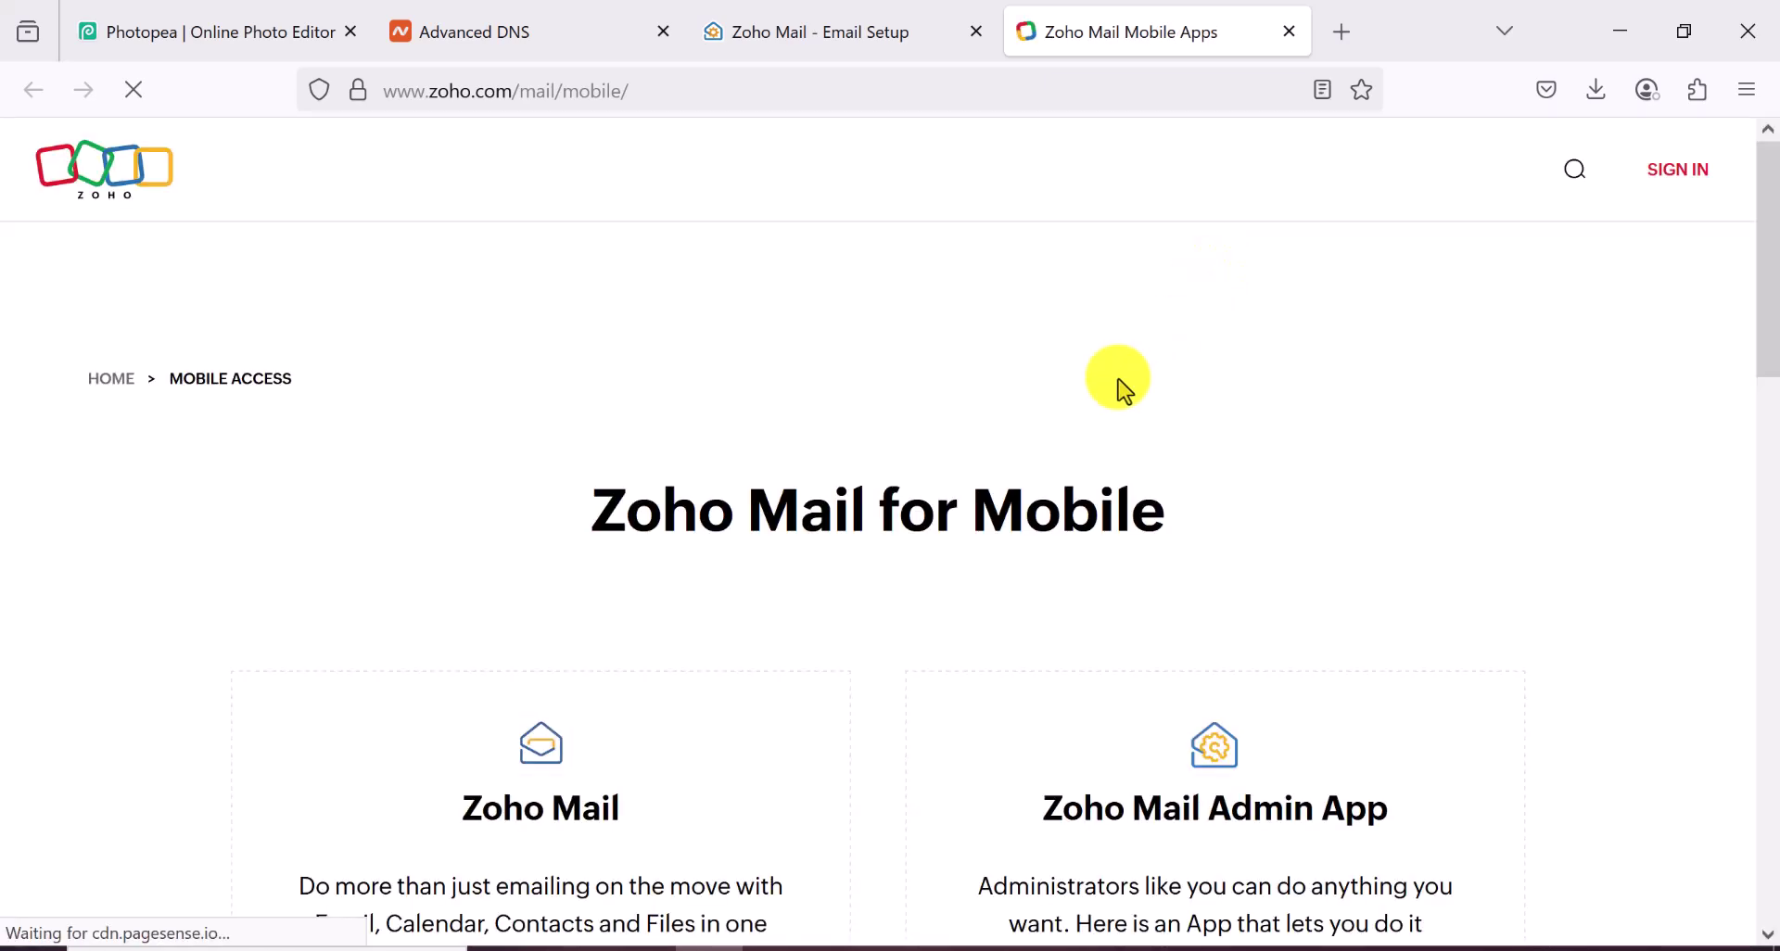
{"action": "scroll", "coordinate": [1117, 377], "scroll_direction": "down", "scroll_amount": 6}
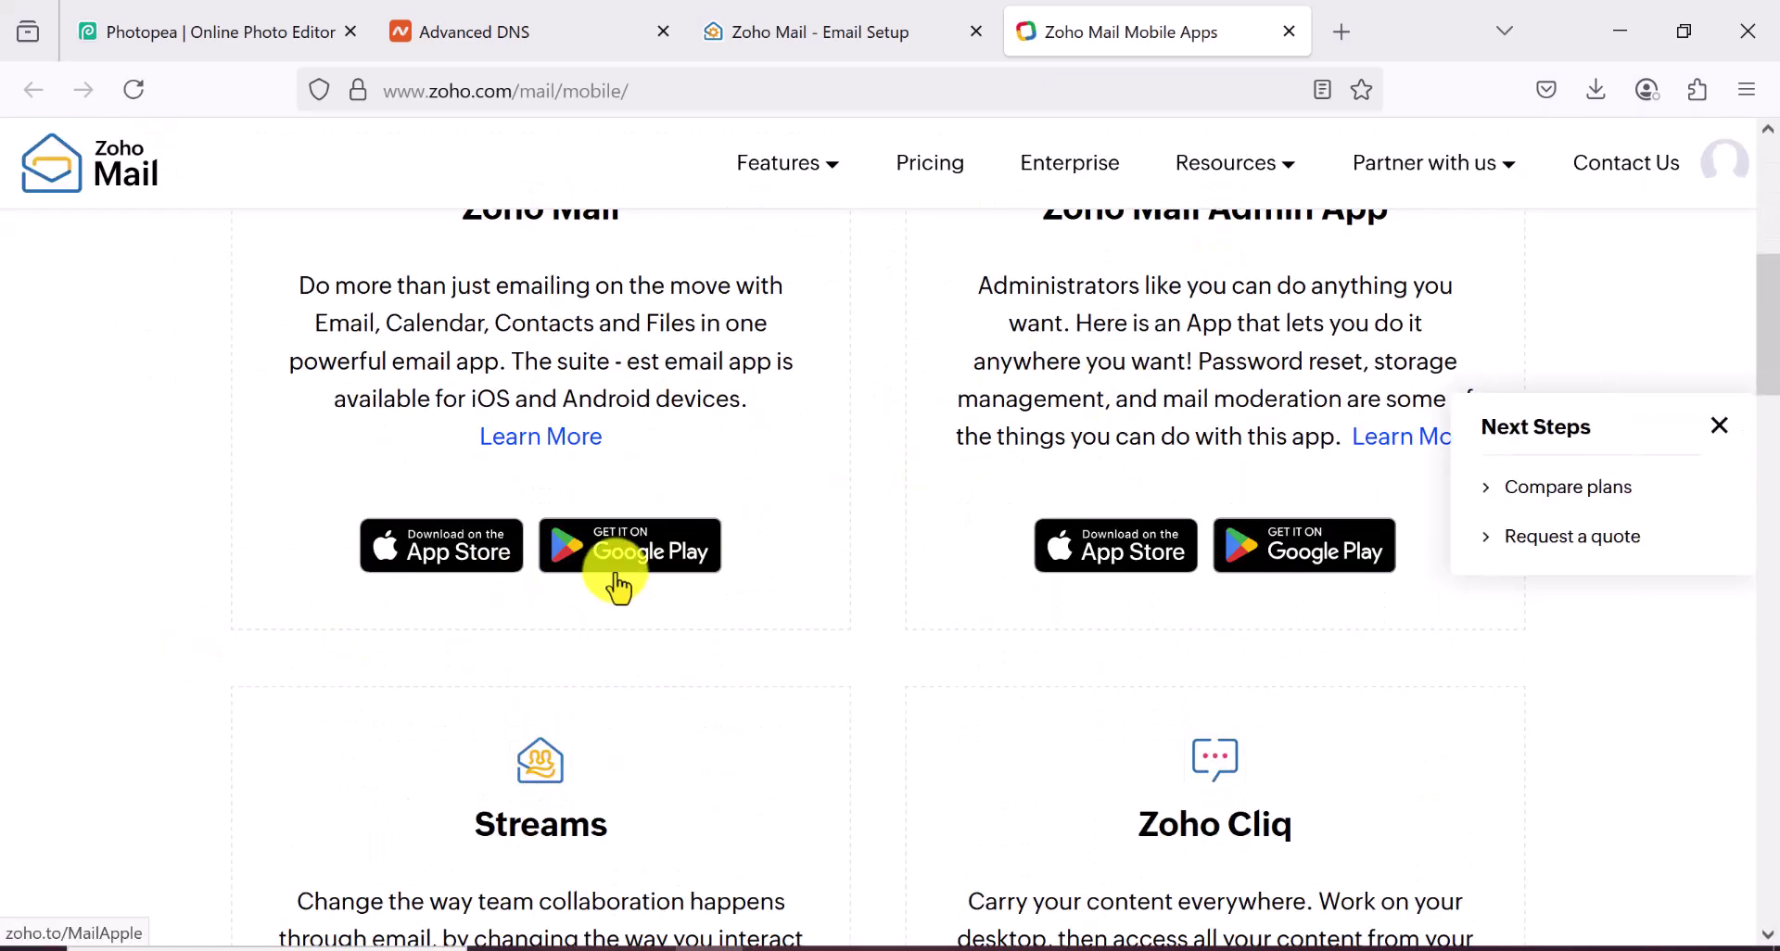
{"action": "scroll", "coordinate": [616, 573], "scroll_direction": "up", "scroll_amount": 2}
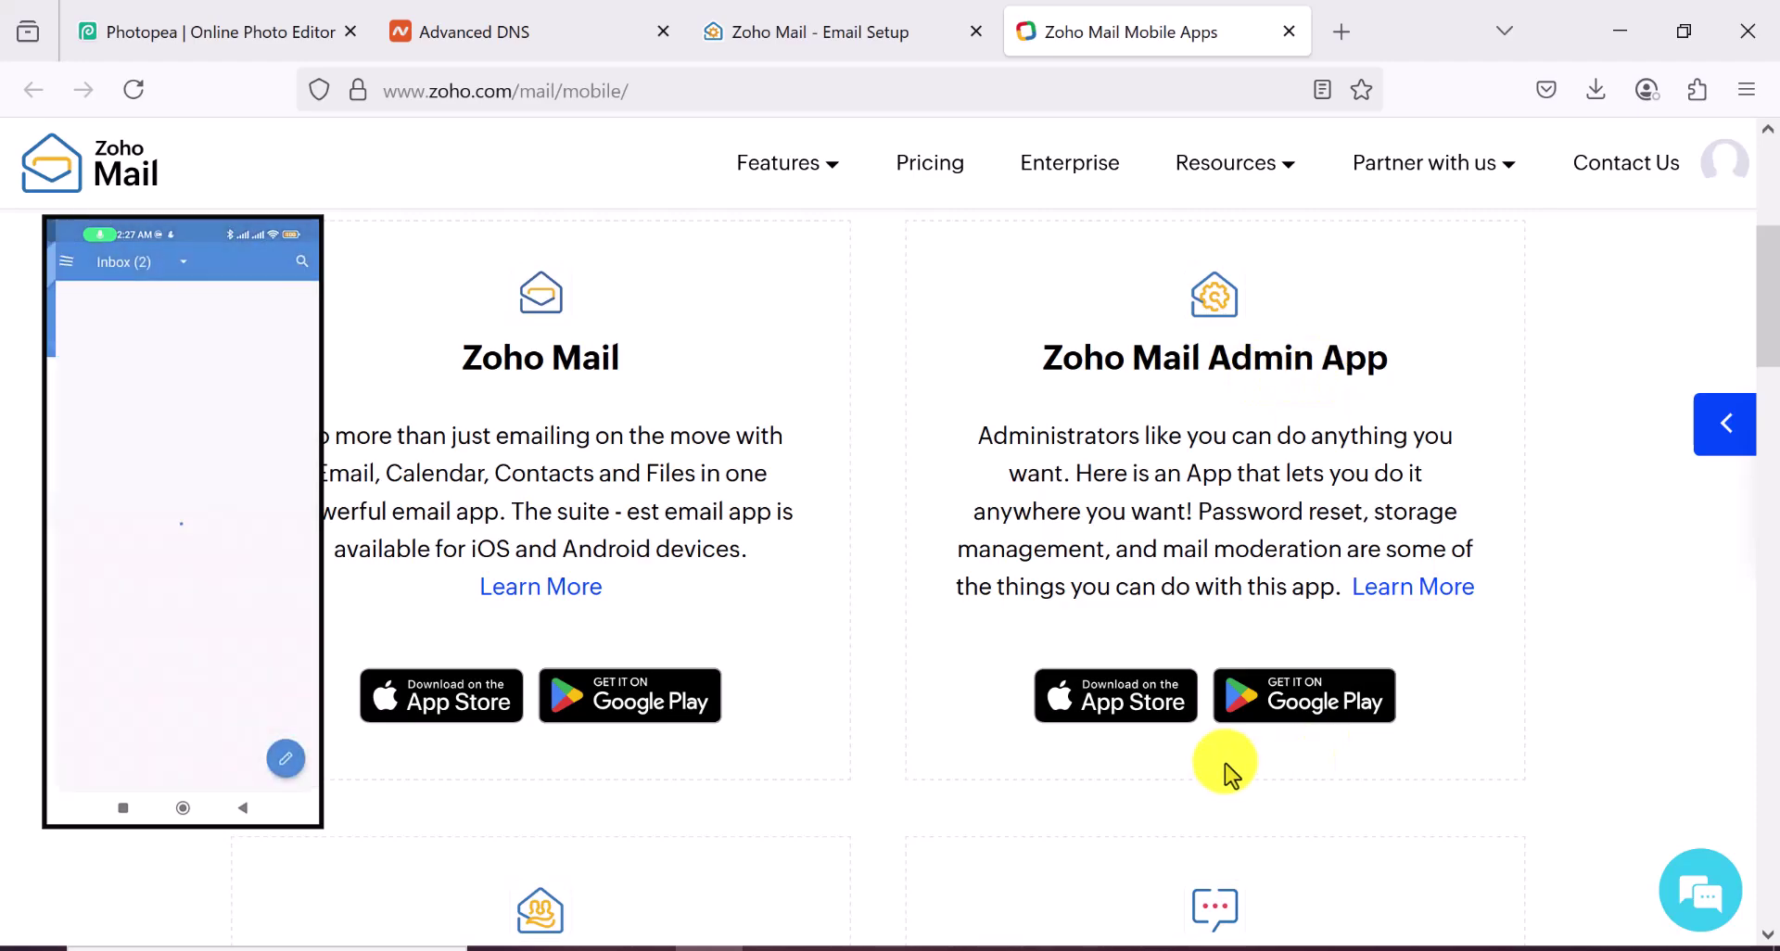
{"action": "scroll", "coordinate": [1165, 686], "scroll_direction": "down", "scroll_amount": 5}
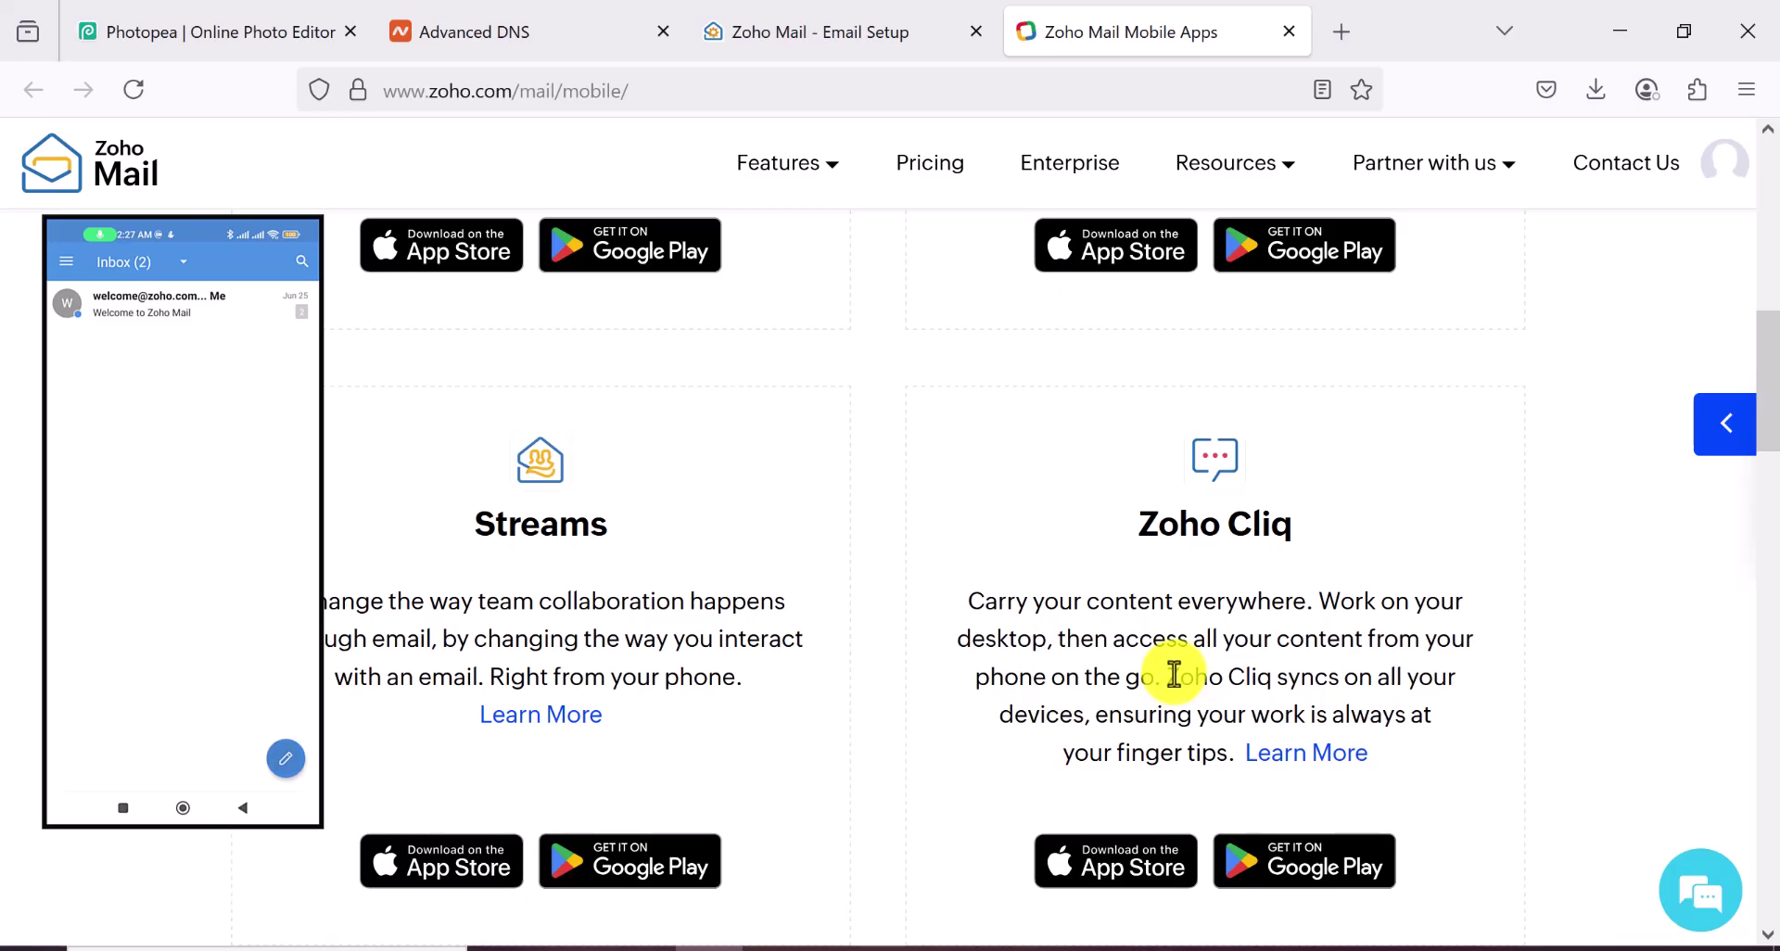
{"action": "scroll", "coordinate": [1174, 674], "scroll_direction": "up", "scroll_amount": 6}
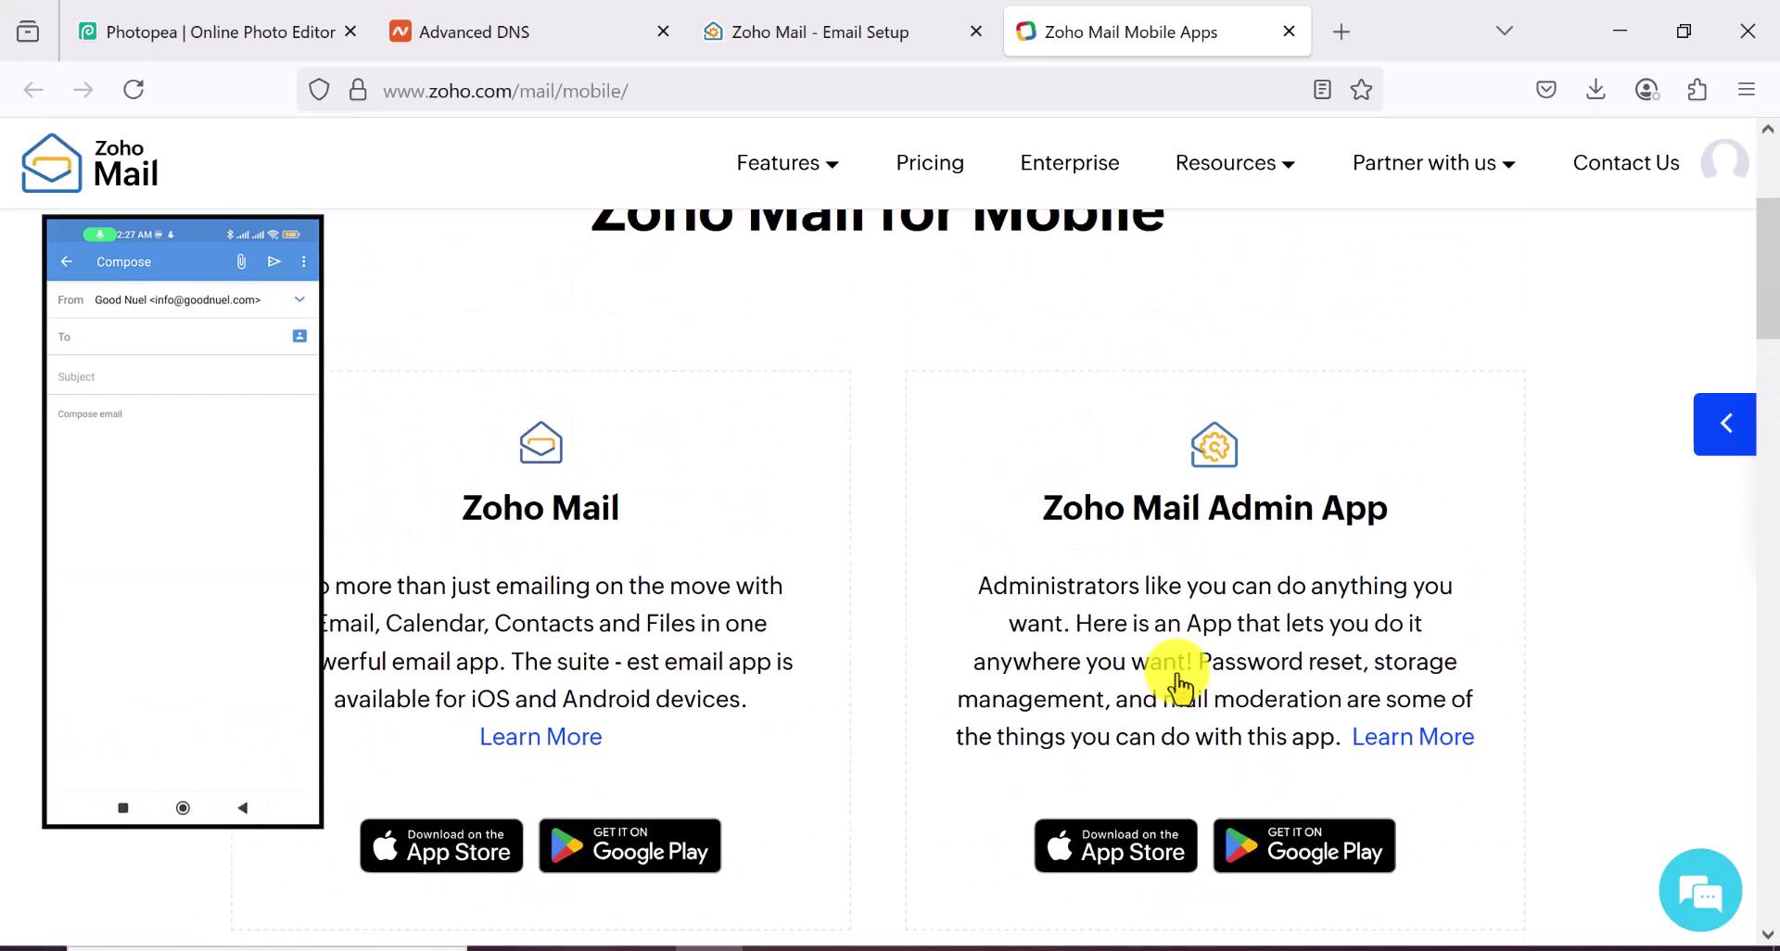
{"action": "scroll", "coordinate": [1177, 682], "scroll_direction": "up", "scroll_amount": 2}
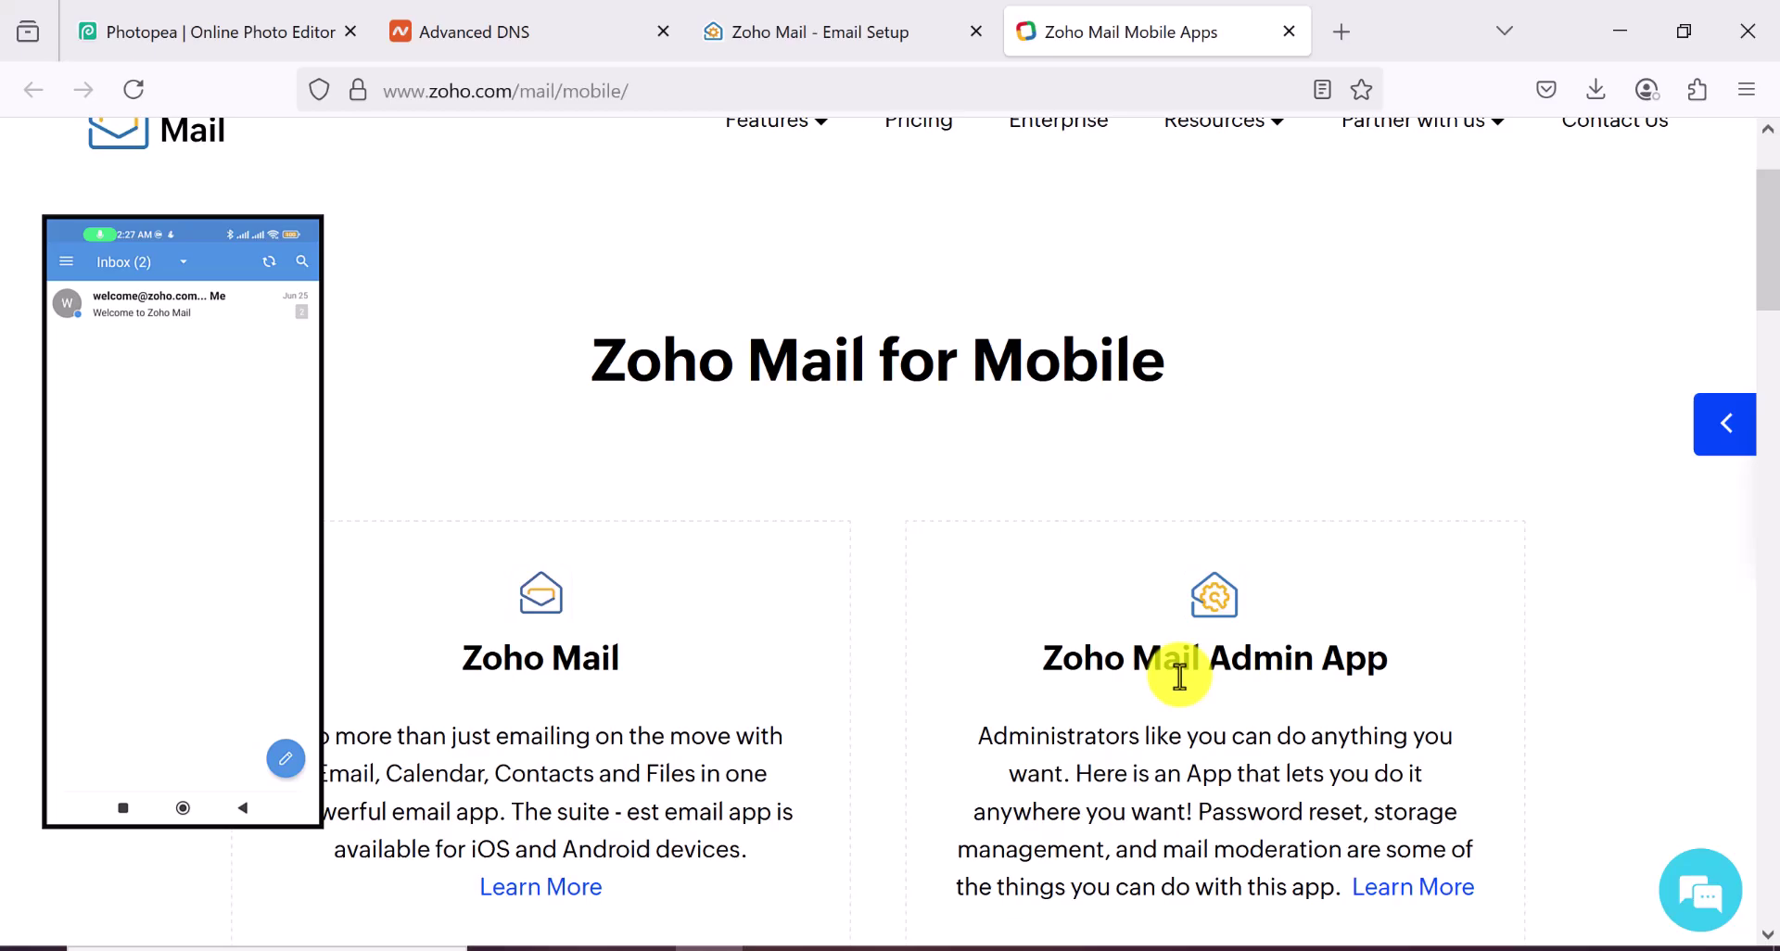
{"action": "scroll", "coordinate": [749, 696], "scroll_direction": "down", "scroll_amount": 3}
{"action": "scroll", "coordinate": [1156, 665], "scroll_direction": "up", "scroll_amount": 2}
{"action": "scroll", "coordinate": [1156, 666], "scroll_direction": "down", "scroll_amount": 2}
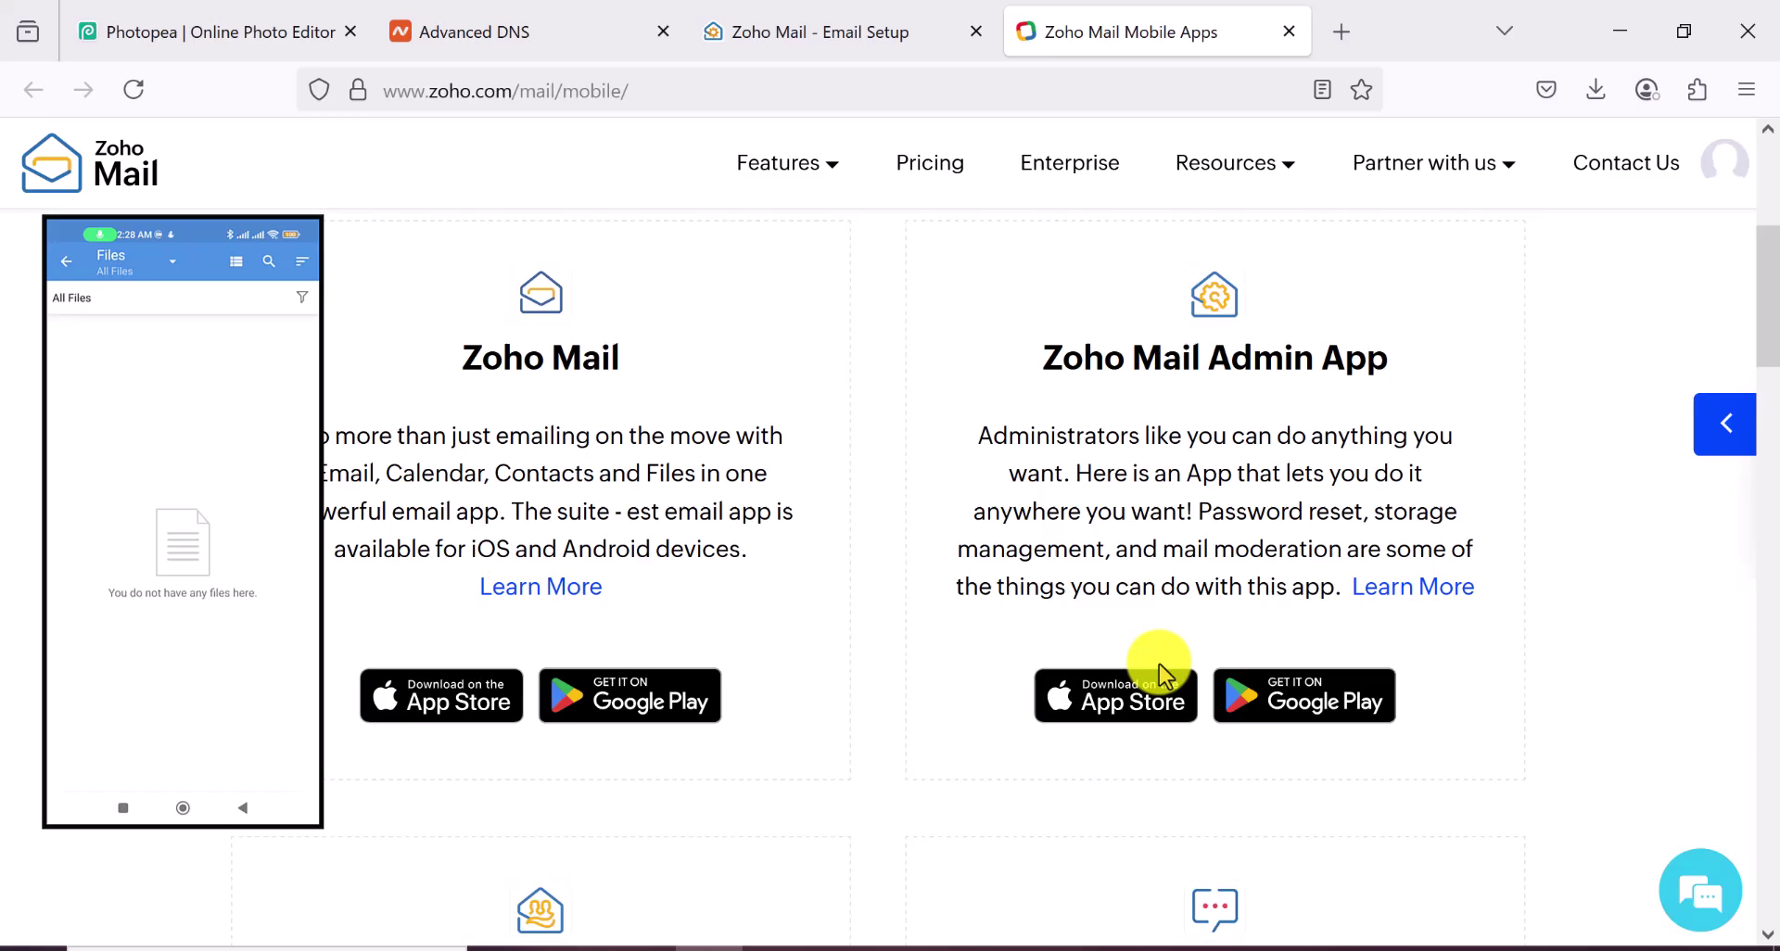
{"action": "scroll", "coordinate": [1131, 660], "scroll_direction": "up", "scroll_amount": 2}
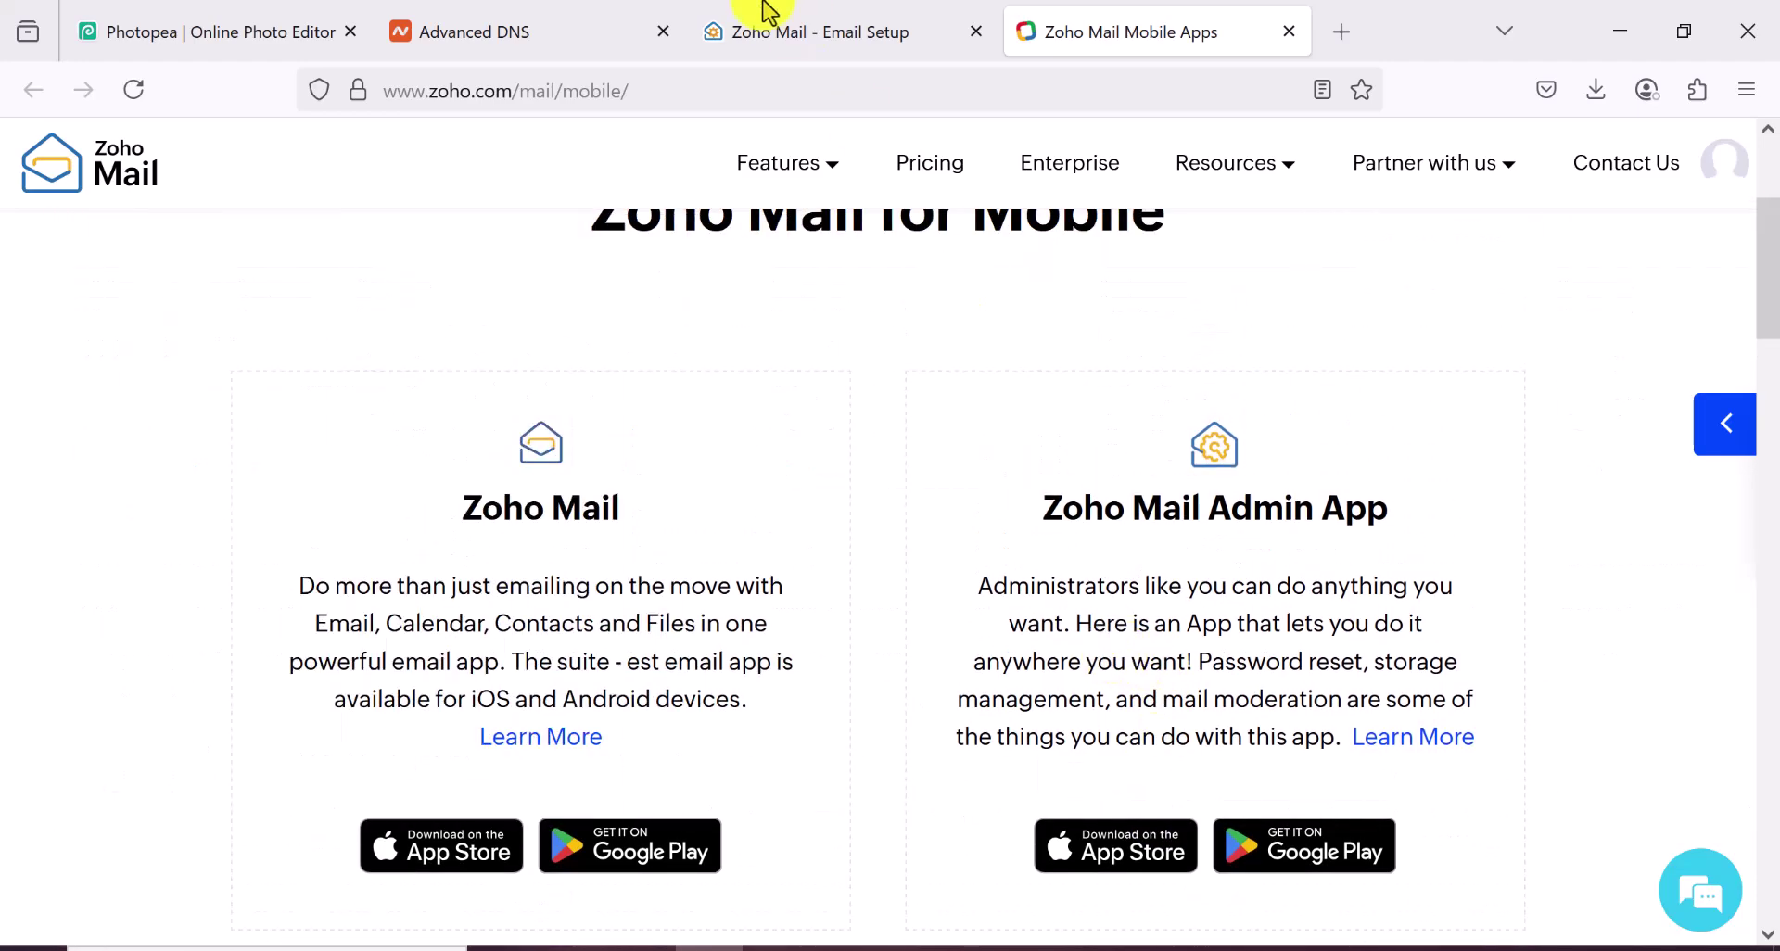
{"action": "left_click", "coordinate": [803, 35]}
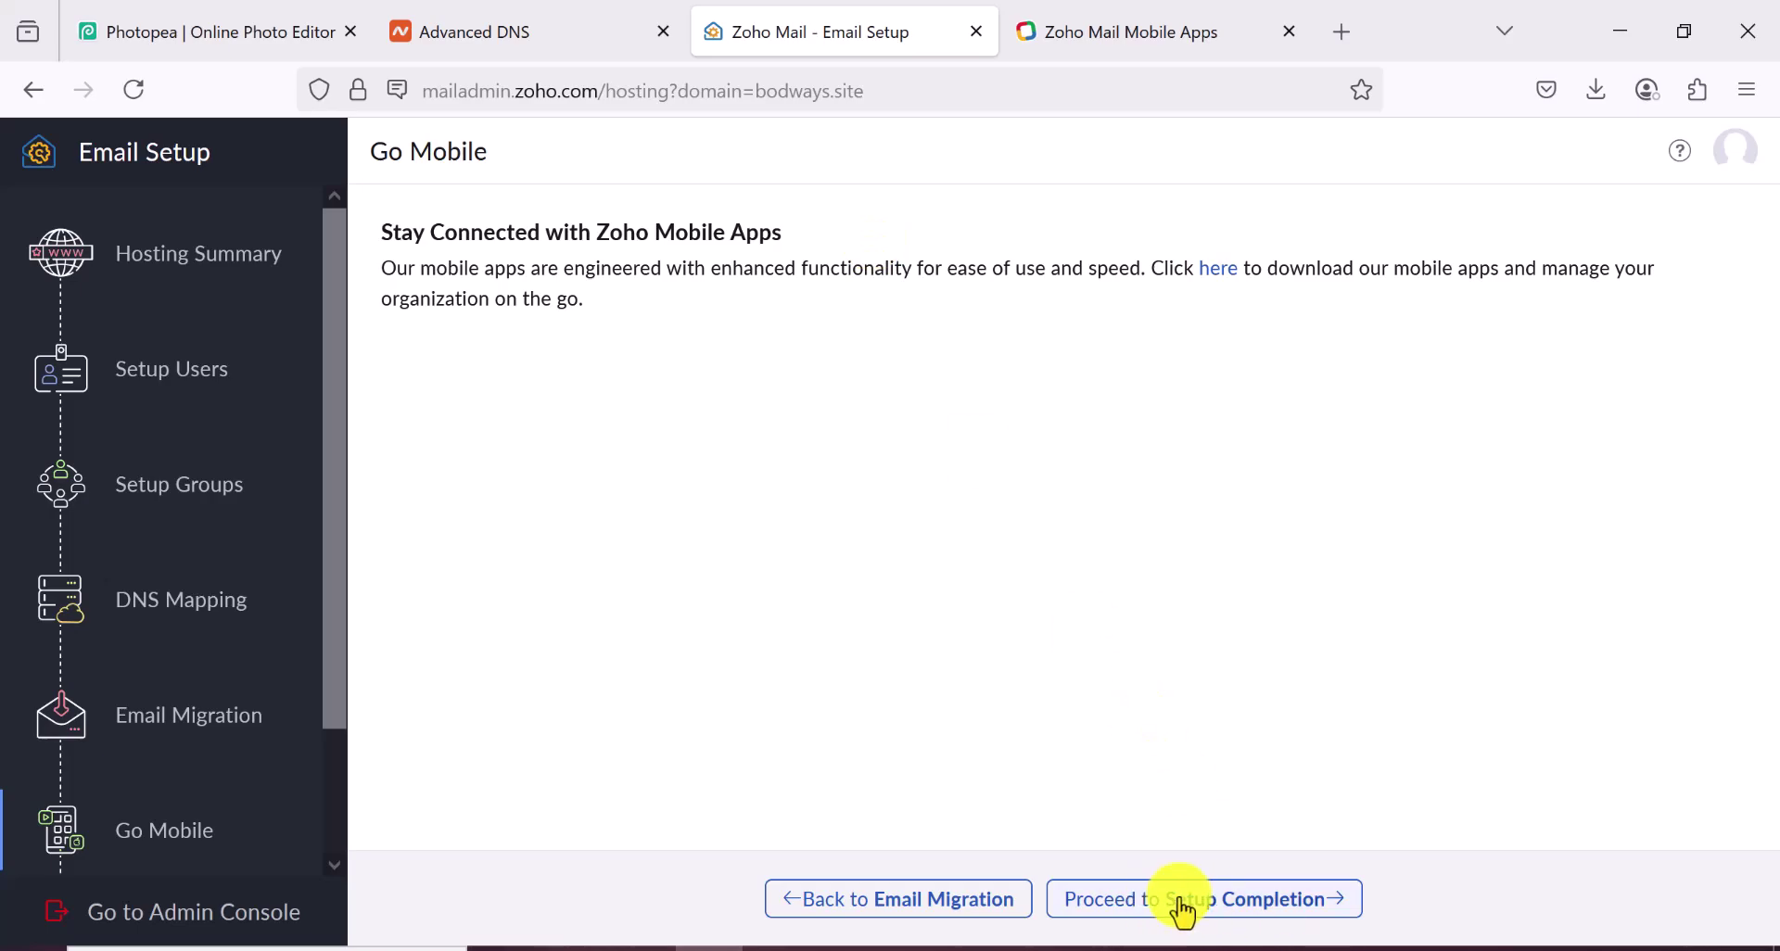
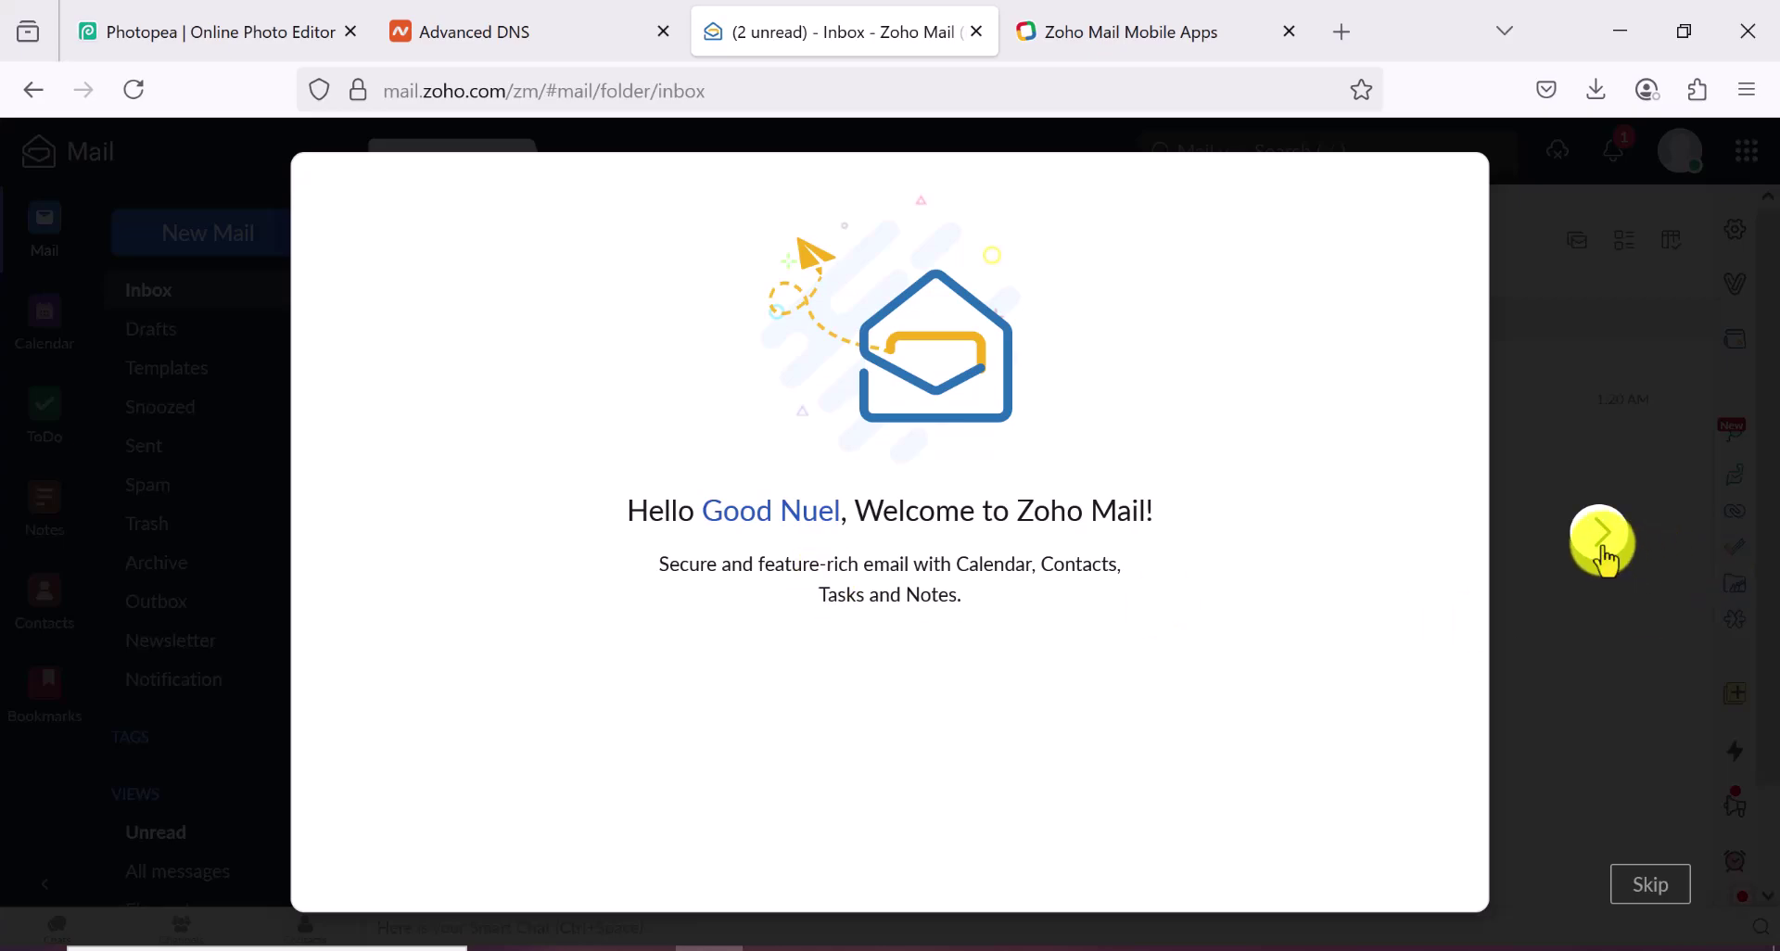
Step: Step through onboarding, pick the red light inbox theme, and finish setup into the inbox
{"action": "left_click", "coordinate": [1604, 538]}
{"action": "left_click", "coordinate": [1605, 538]}
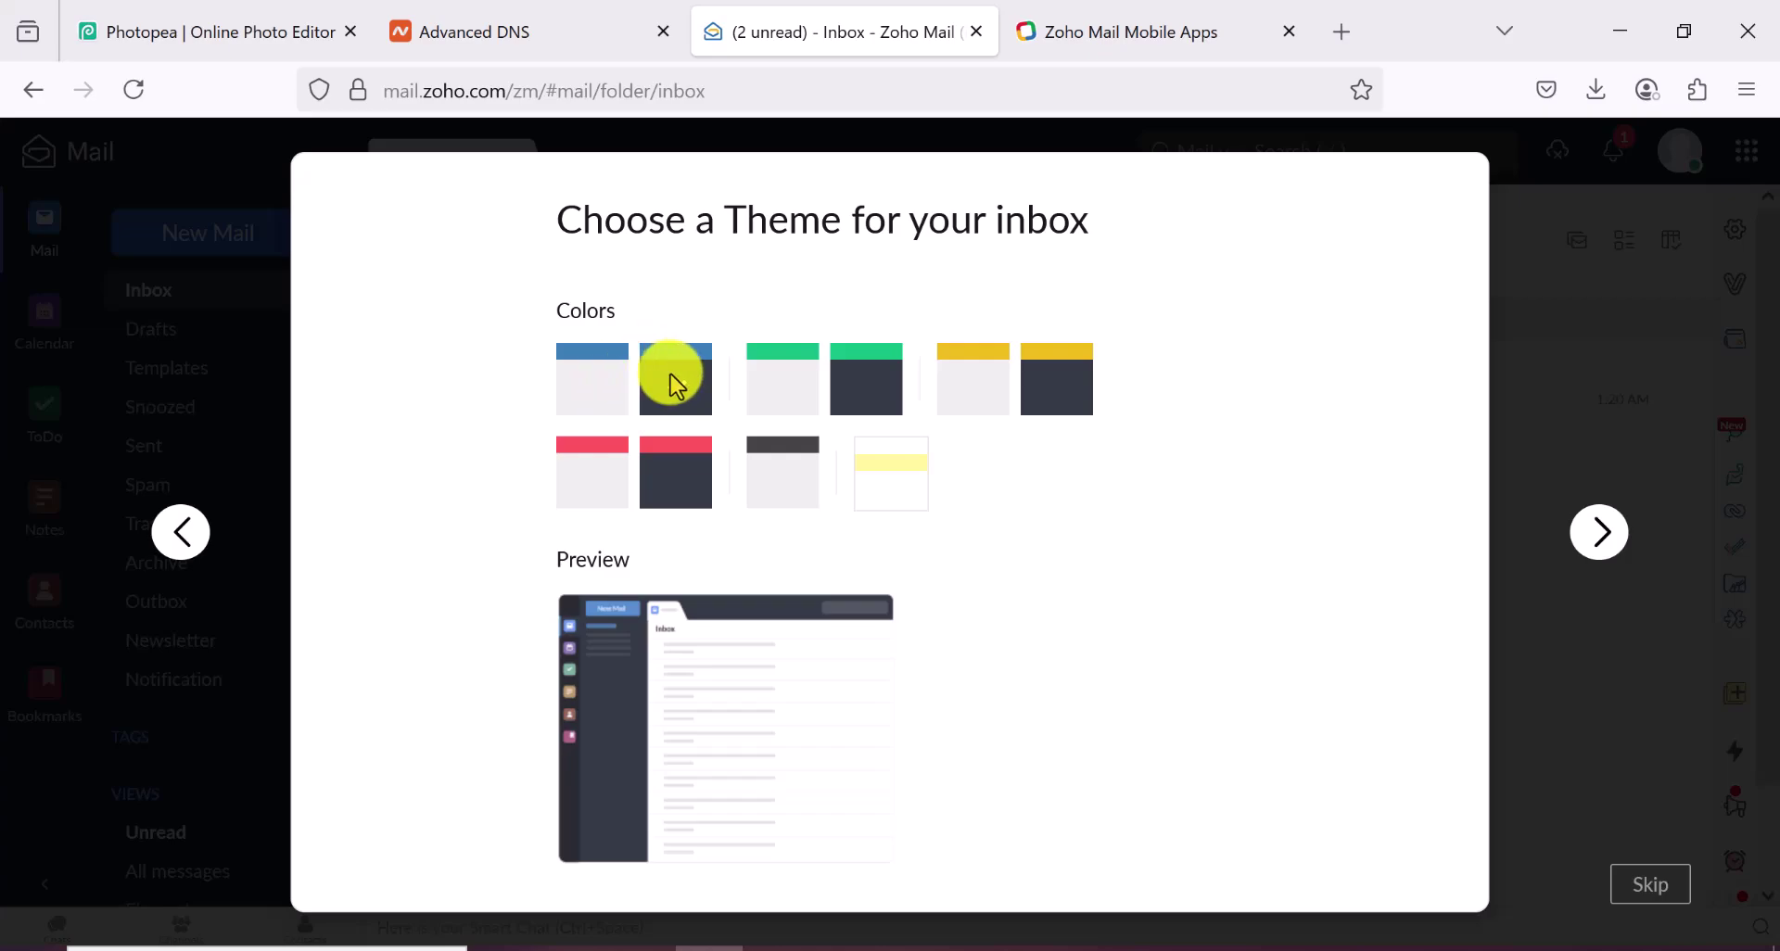
{"action": "left_click", "coordinate": [603, 486]}
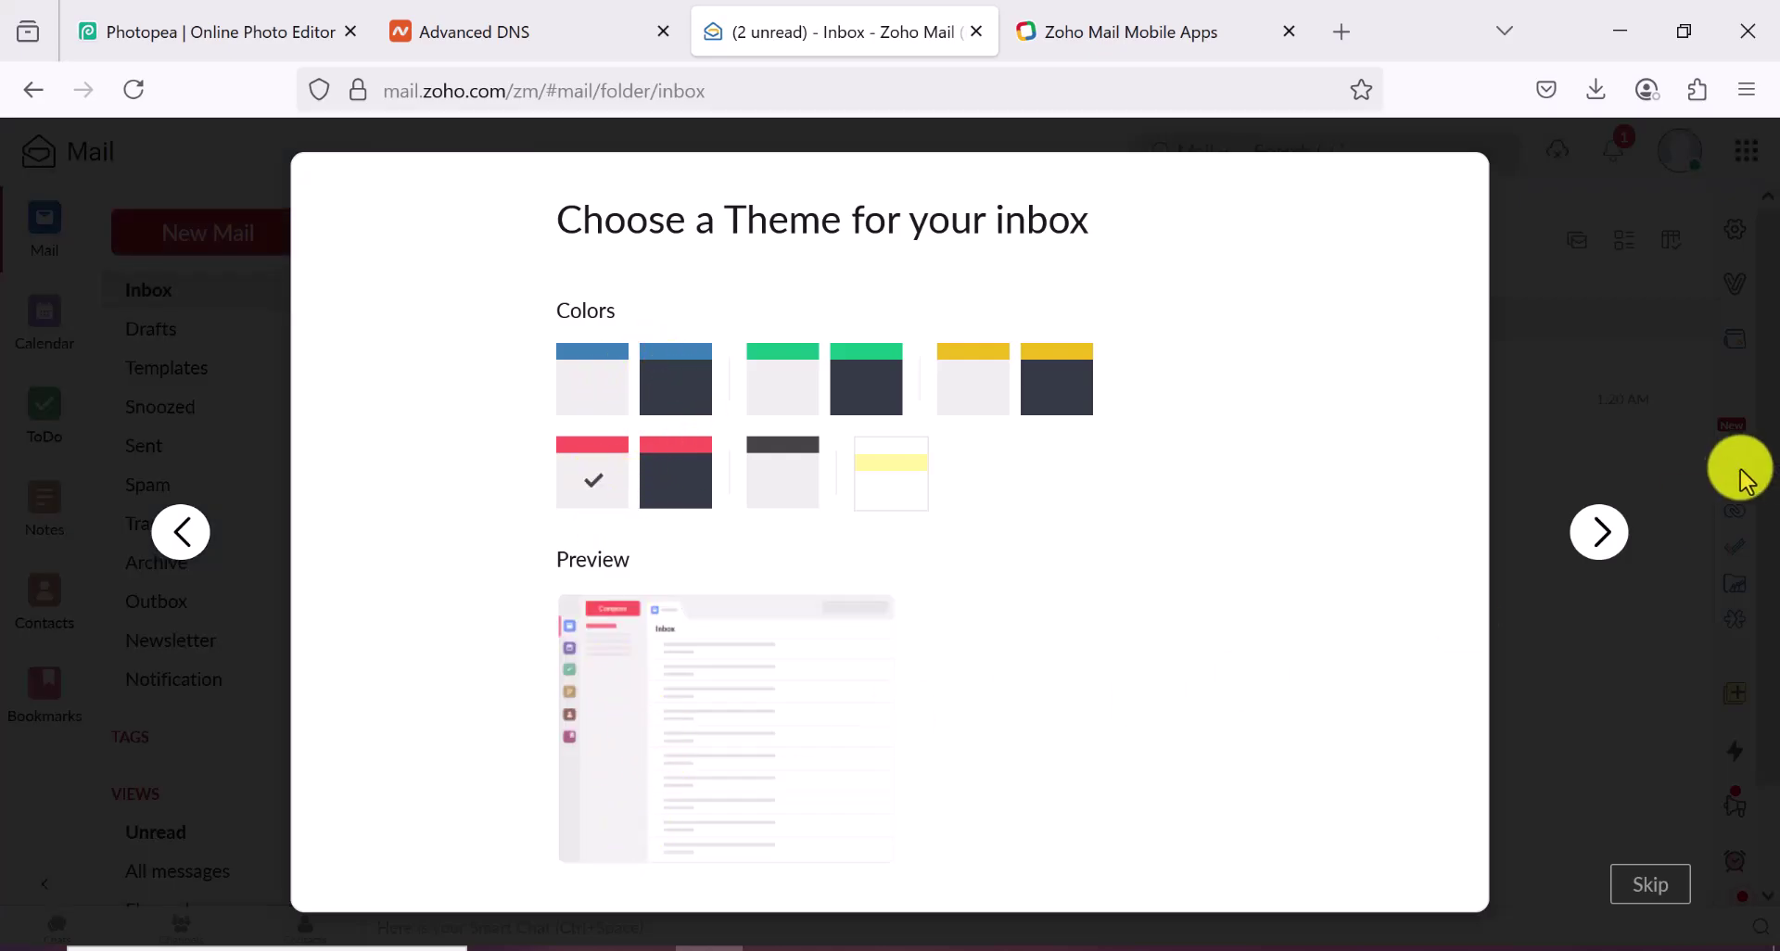
{"action": "left_click", "coordinate": [1601, 547]}
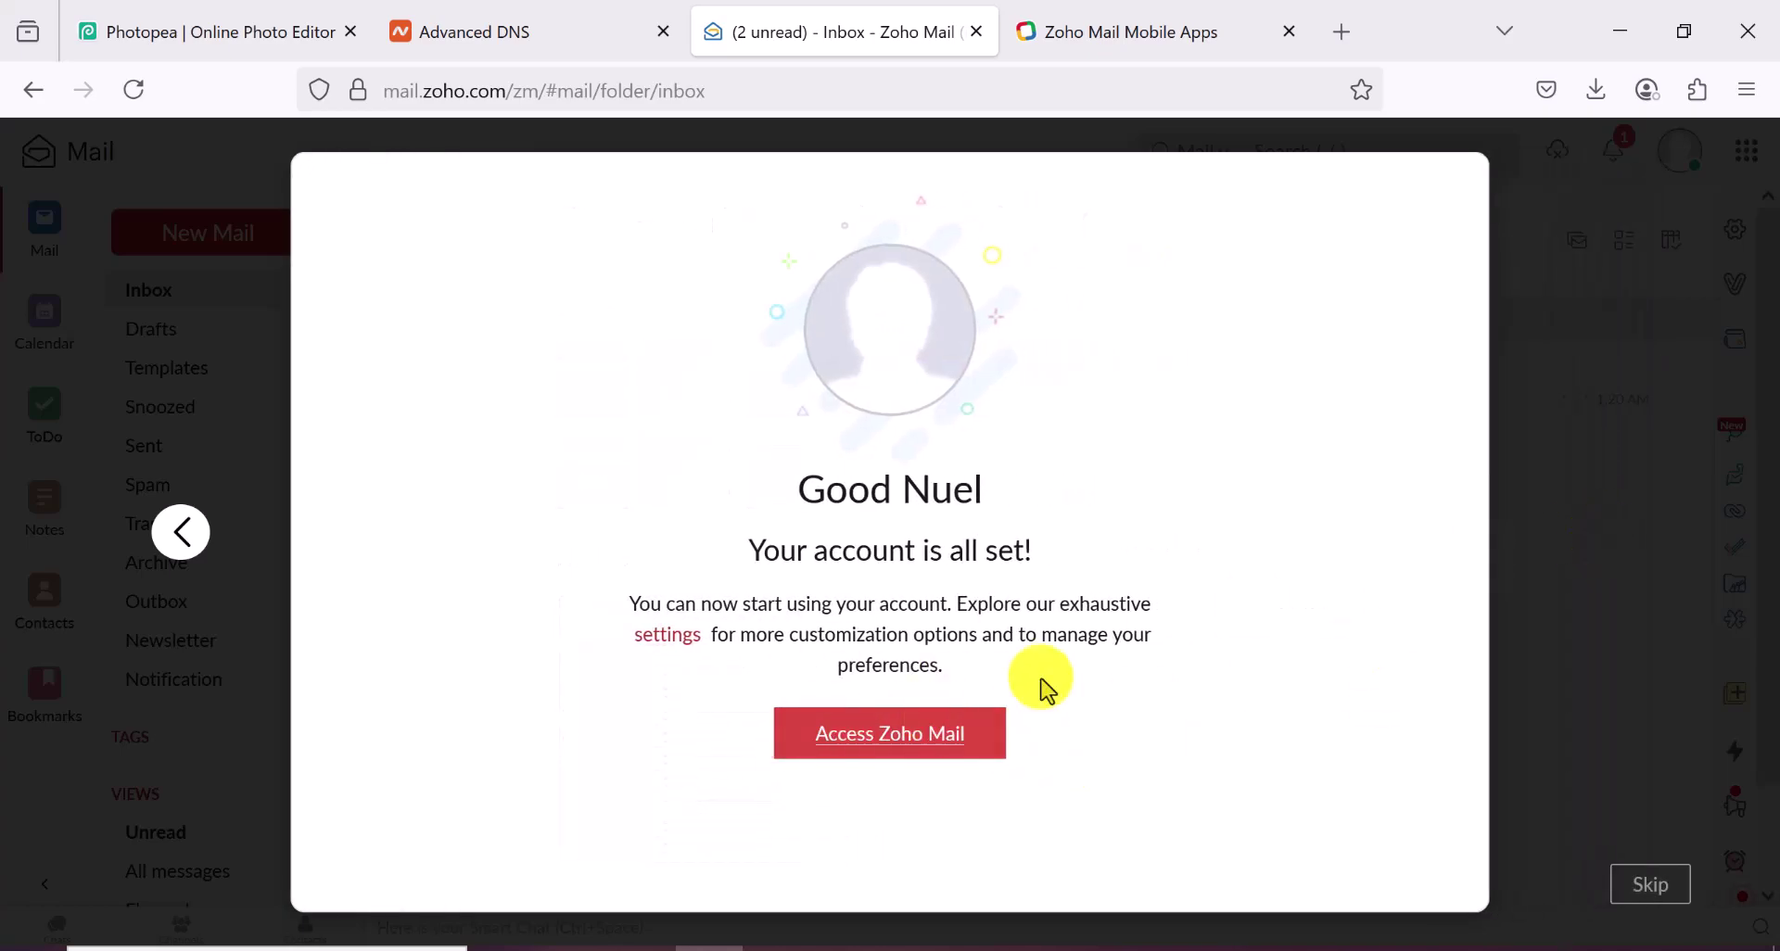
{"action": "left_click", "coordinate": [906, 747]}
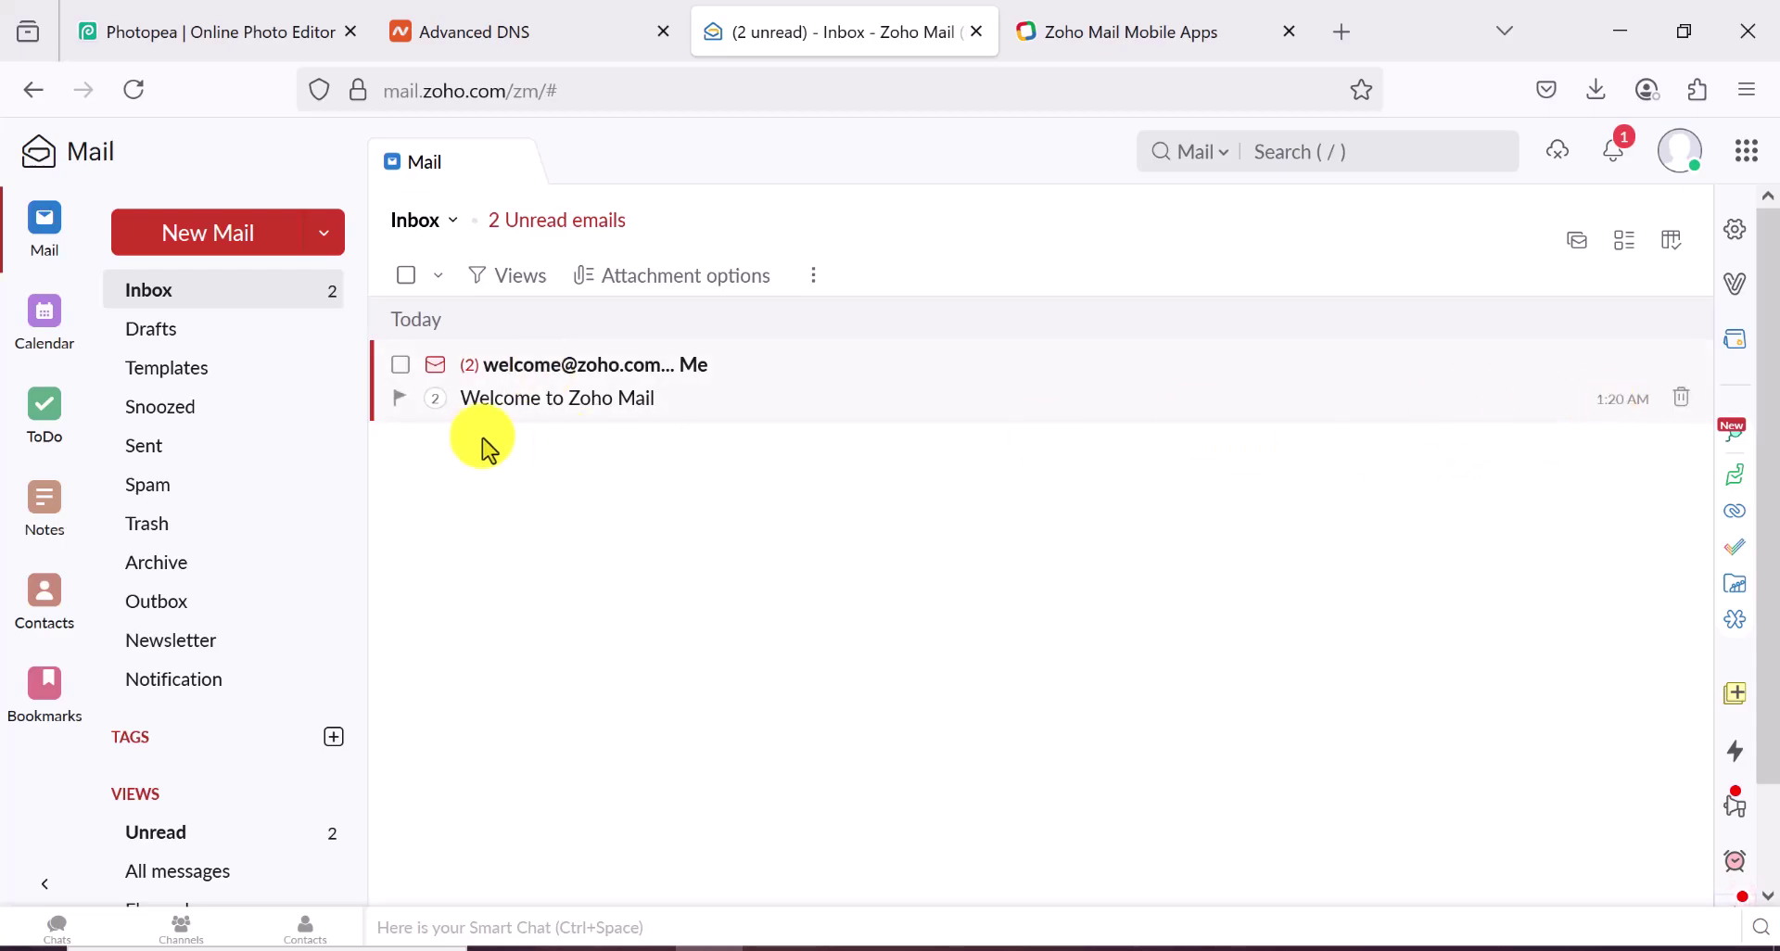
Step: Read through the Welcome to Zoho Mail message, then close the account details panel
{"action": "left_click", "coordinate": [556, 382]}
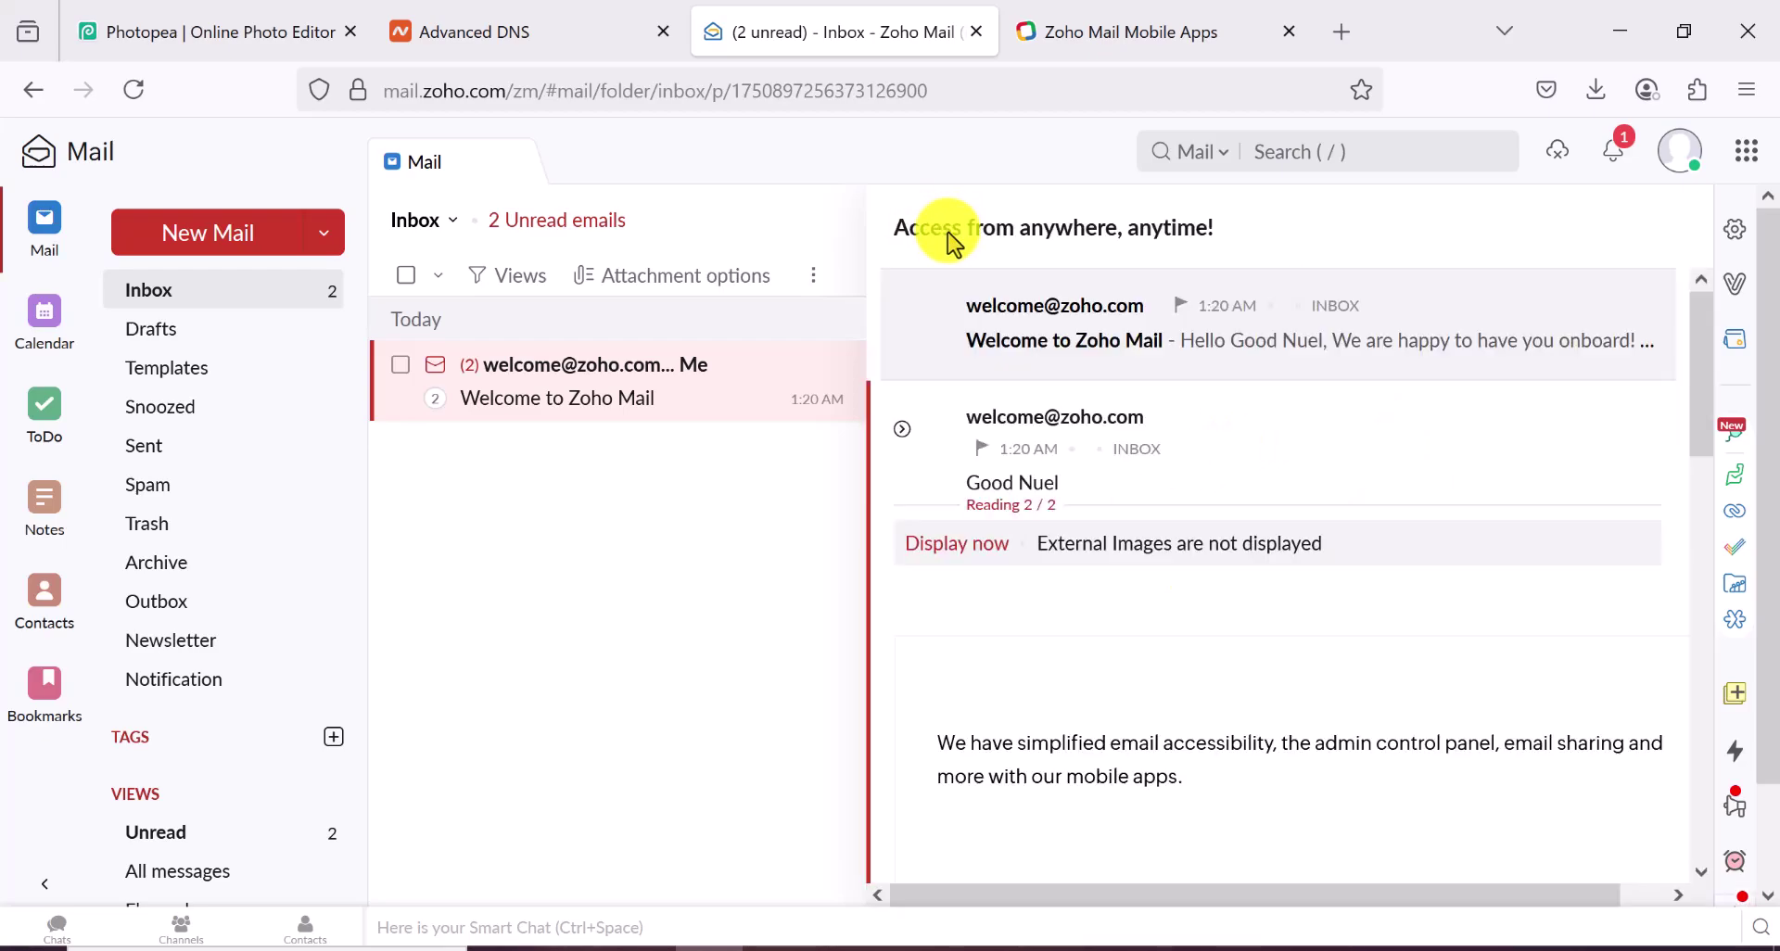
{"action": "scroll", "coordinate": [1238, 557], "scroll_direction": "down", "scroll_amount": 2}
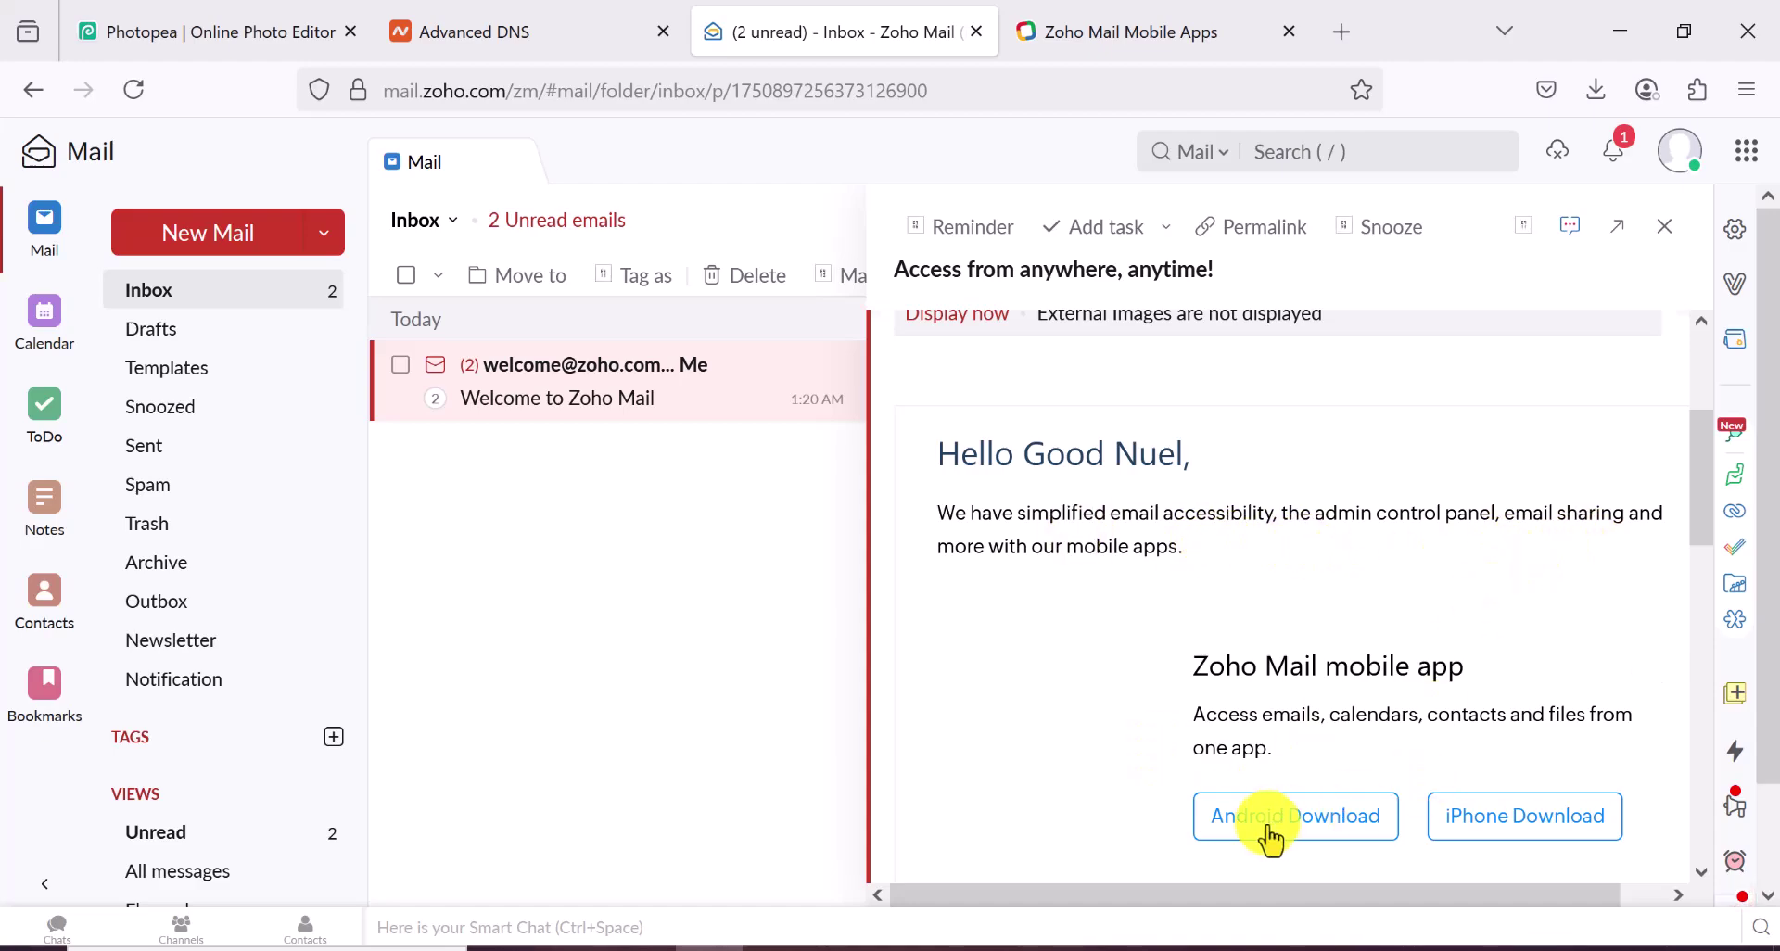
{"action": "scroll", "coordinate": [1462, 736], "scroll_direction": "down", "scroll_amount": 3}
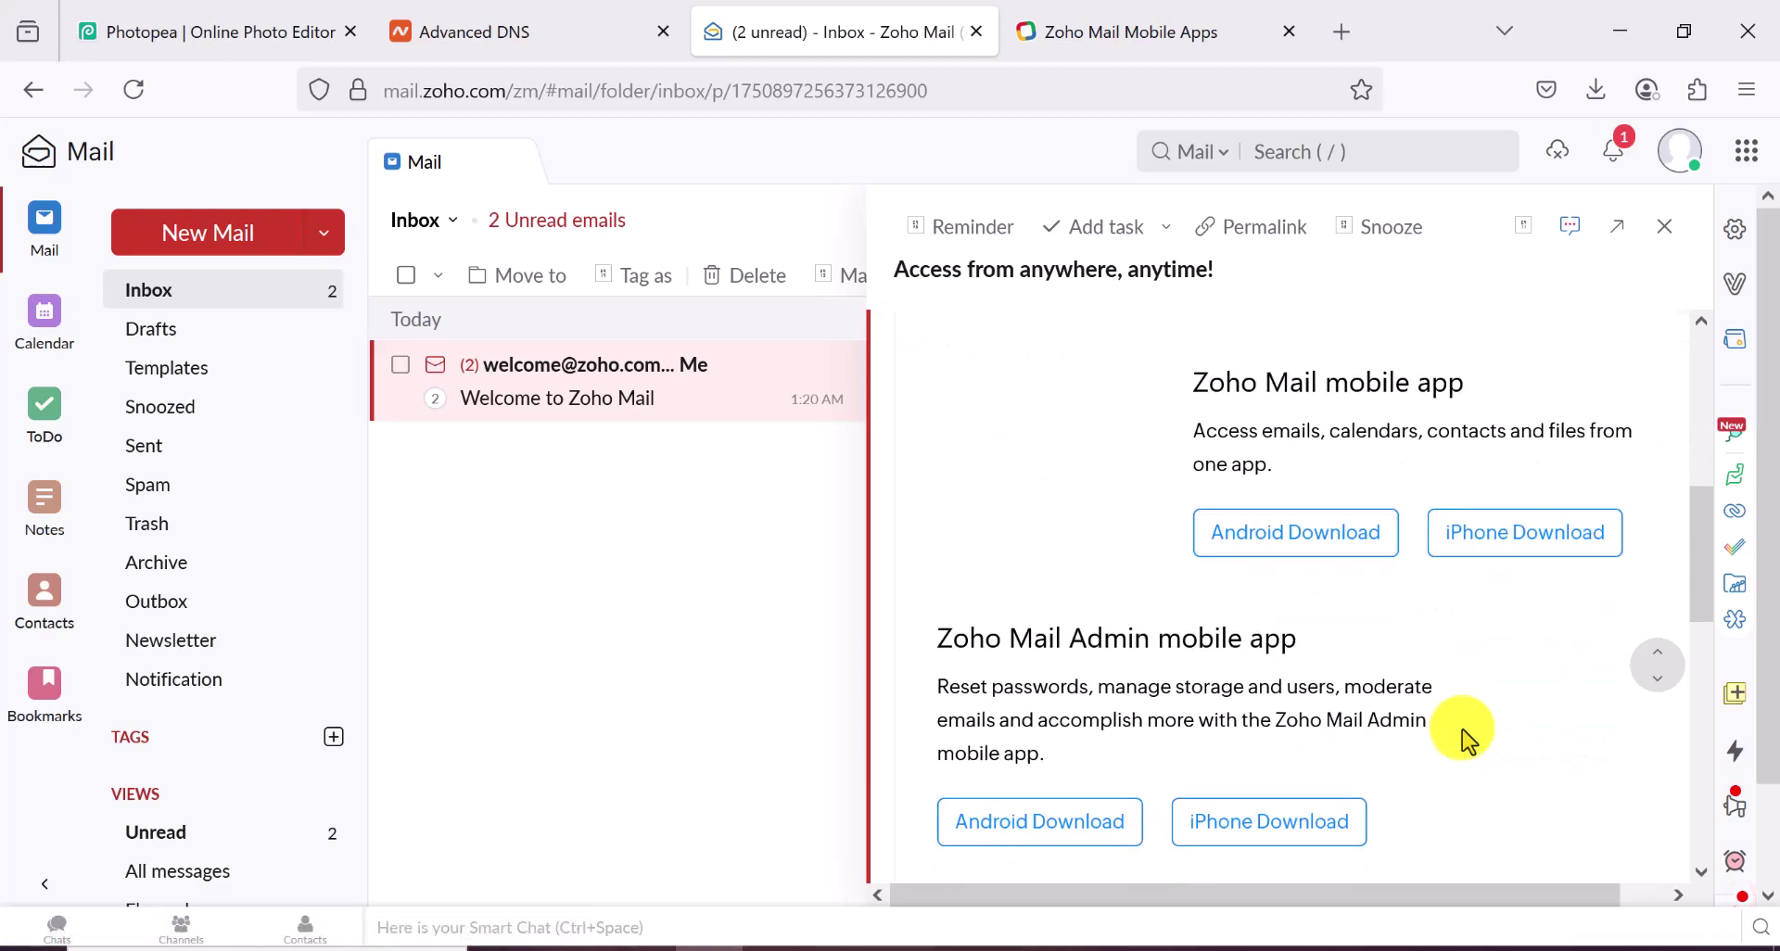
{"action": "scroll", "coordinate": [1461, 730], "scroll_direction": "down", "scroll_amount": 3}
{"action": "scroll", "coordinate": [1589, 362], "scroll_direction": "up", "scroll_amount": 8}
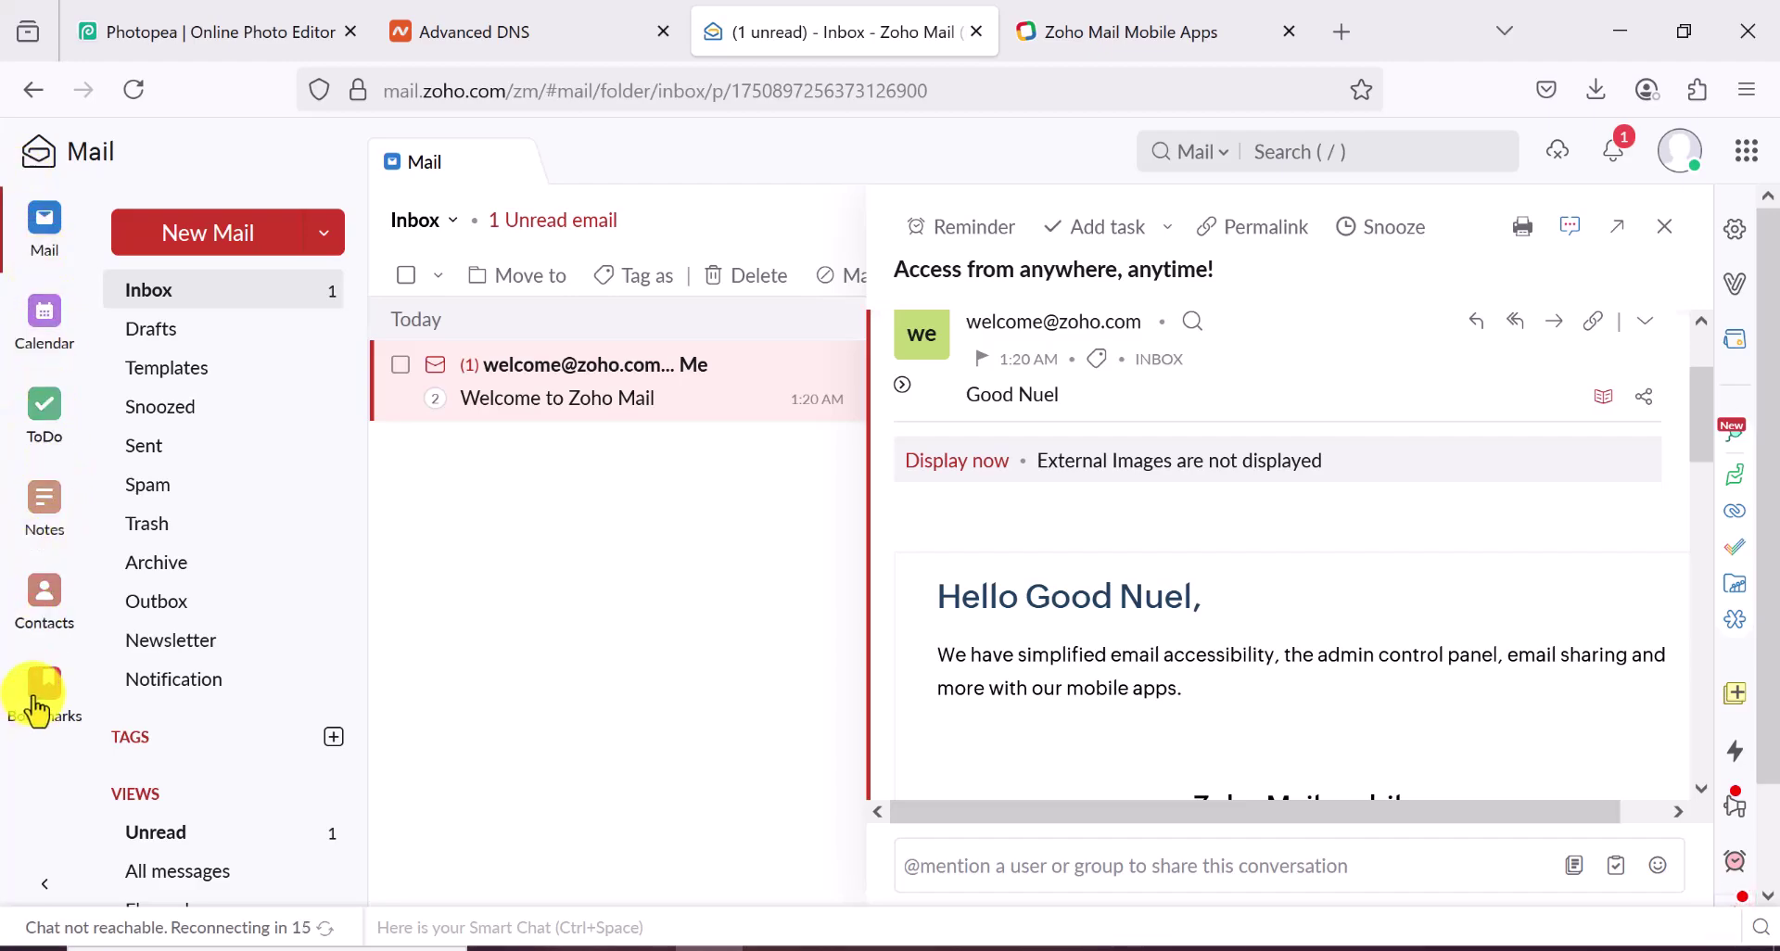
{"action": "scroll", "coordinate": [195, 714], "scroll_direction": "down", "scroll_amount": 1}
{"action": "scroll", "coordinate": [264, 505], "scroll_direction": "up", "scroll_amount": 3}
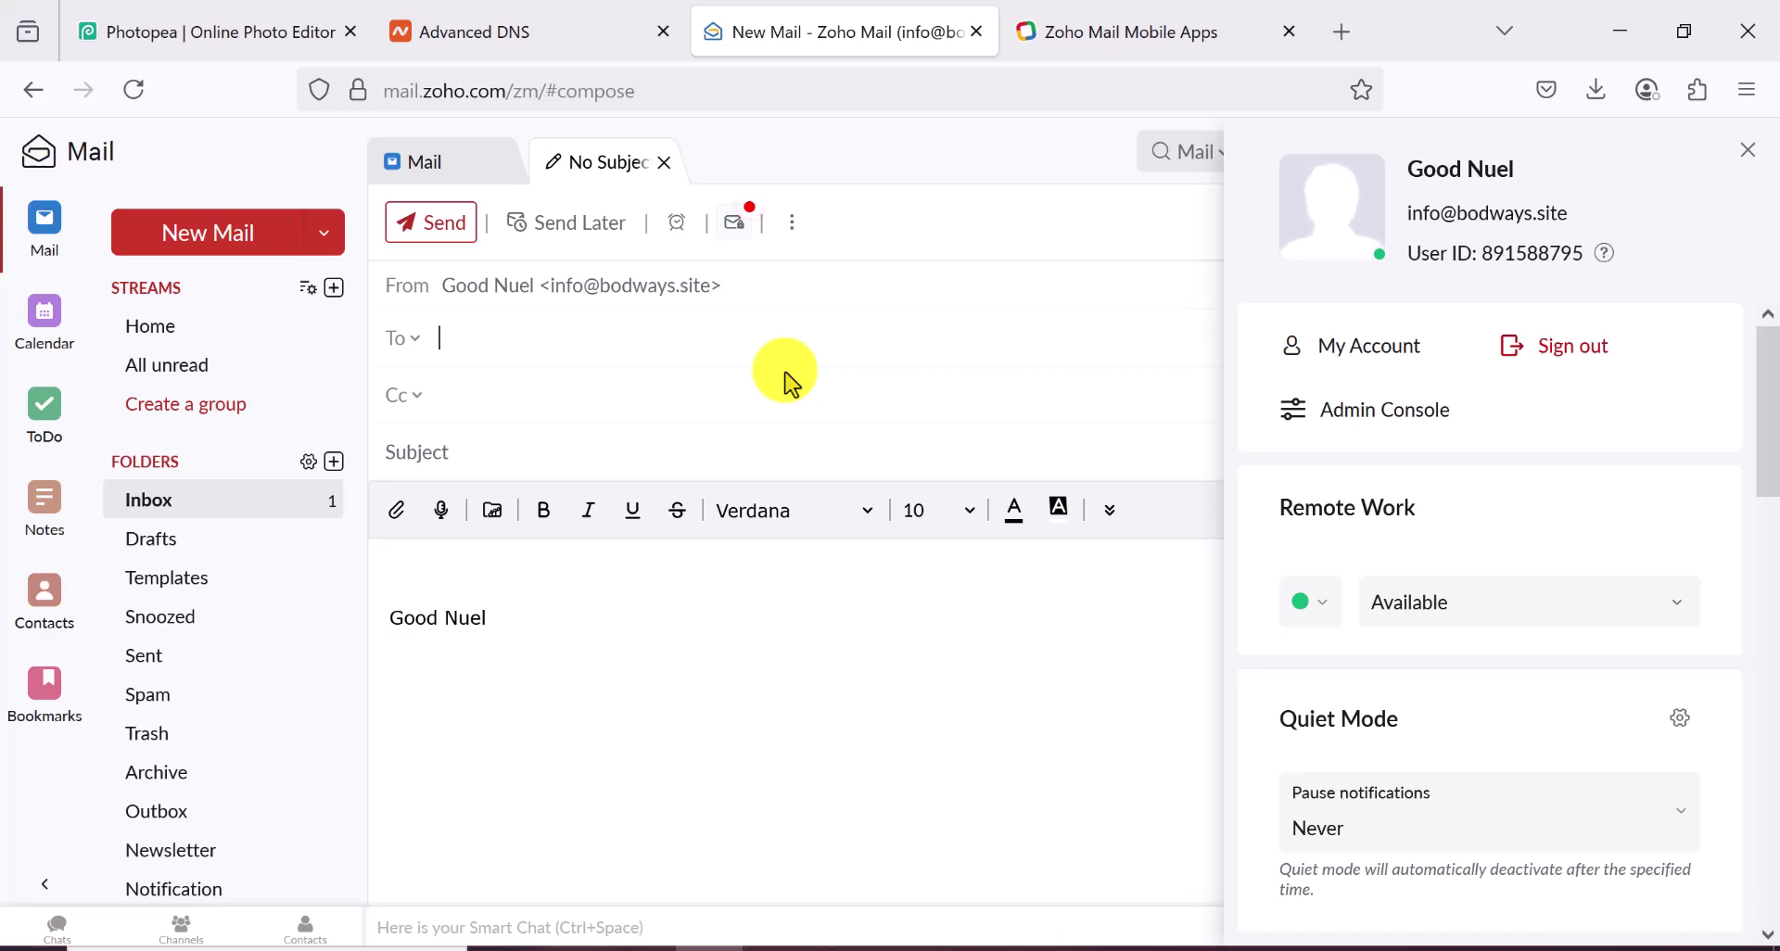
{"action": "left_click", "coordinate": [969, 352]}
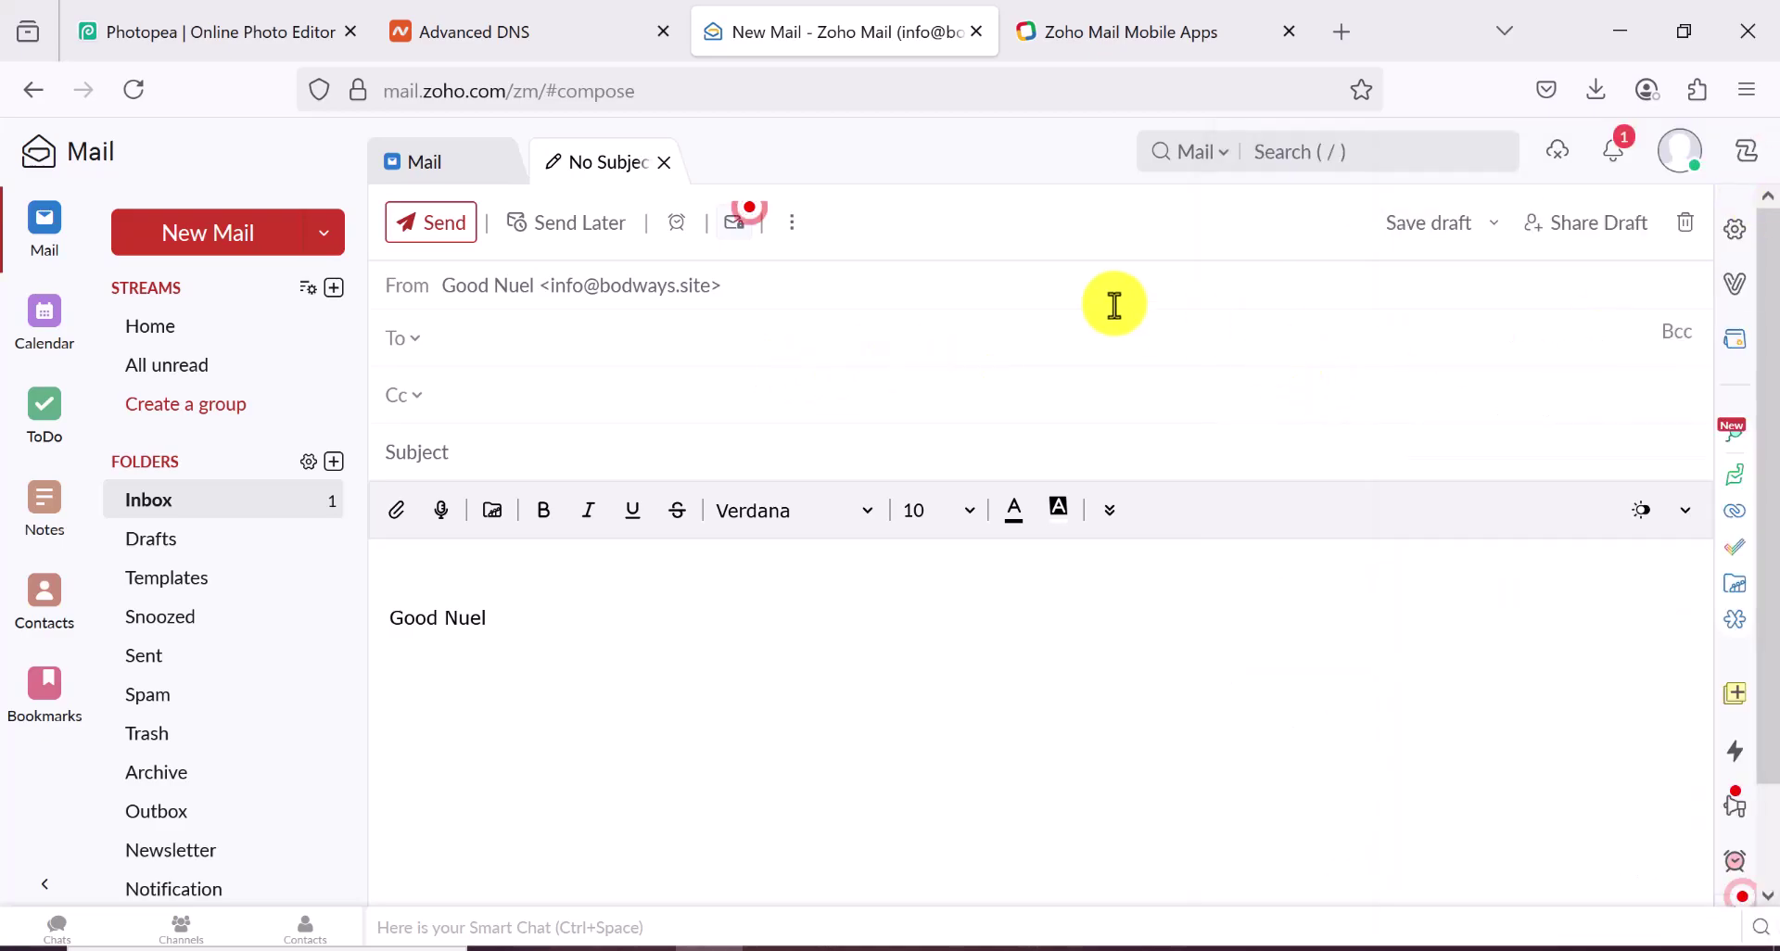